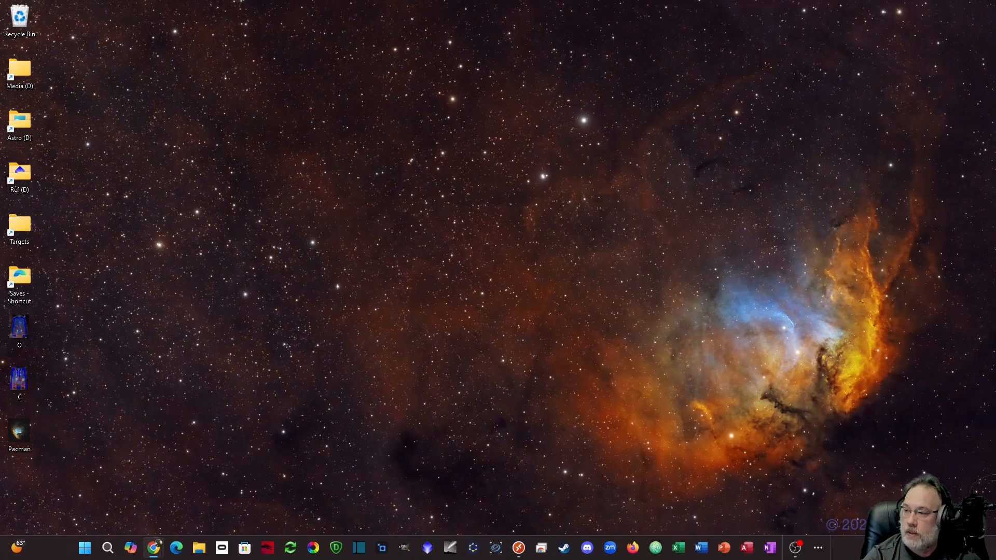
Open the Blink process and move its window clear of the centre of the workspace
text(blink)
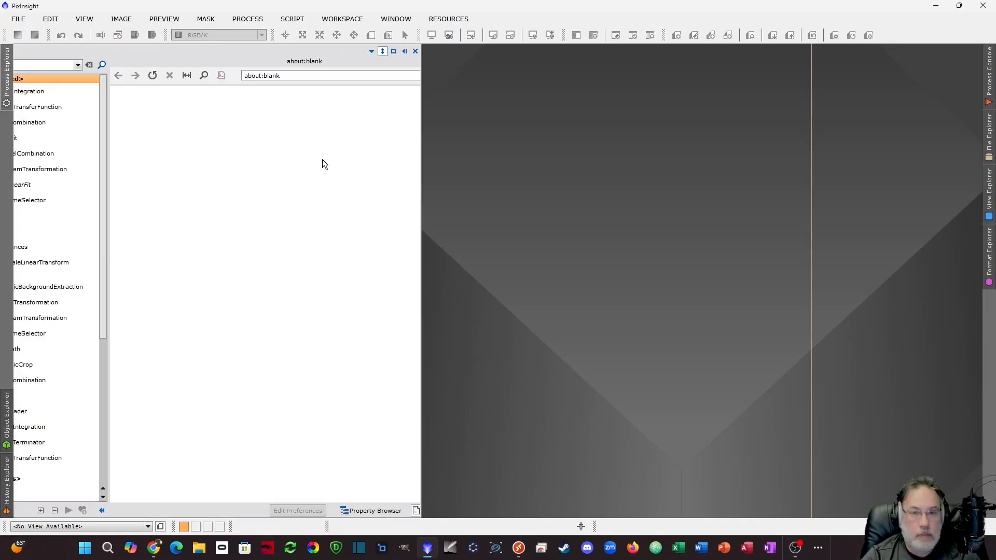
key(Return)
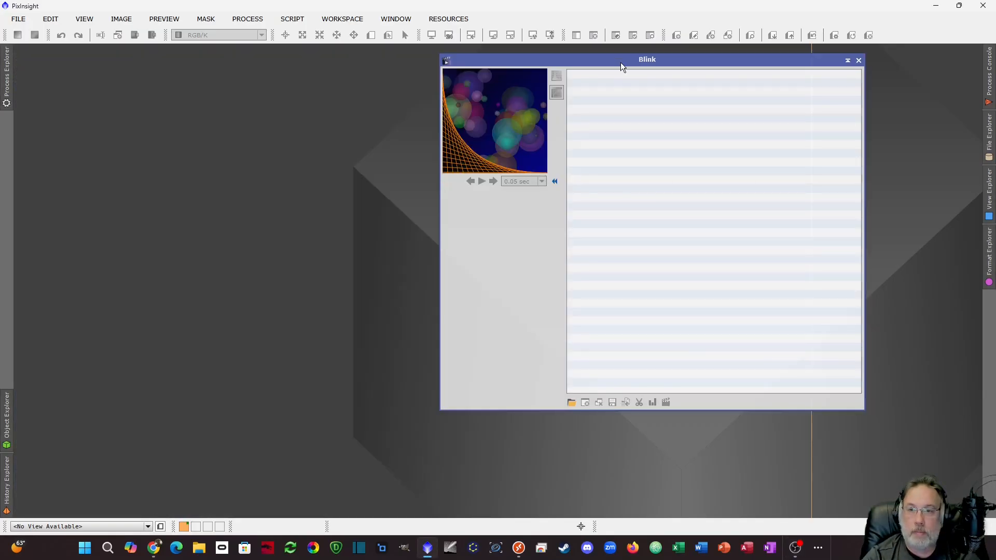
drag(620, 62, 527, 55)
Load all comet image files from the first subfolder of 2024-10-17-AlumDam-GT81-1600 into Blink
click(478, 402)
double_click(542, 151)
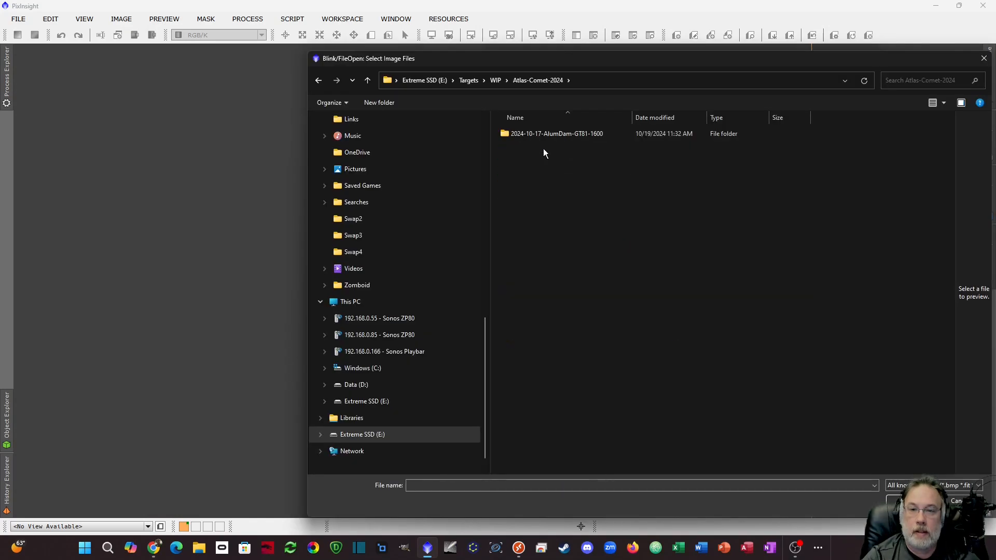
double_click(539, 135)
double_click(522, 149)
key(ctrl+a)
click(909, 501)
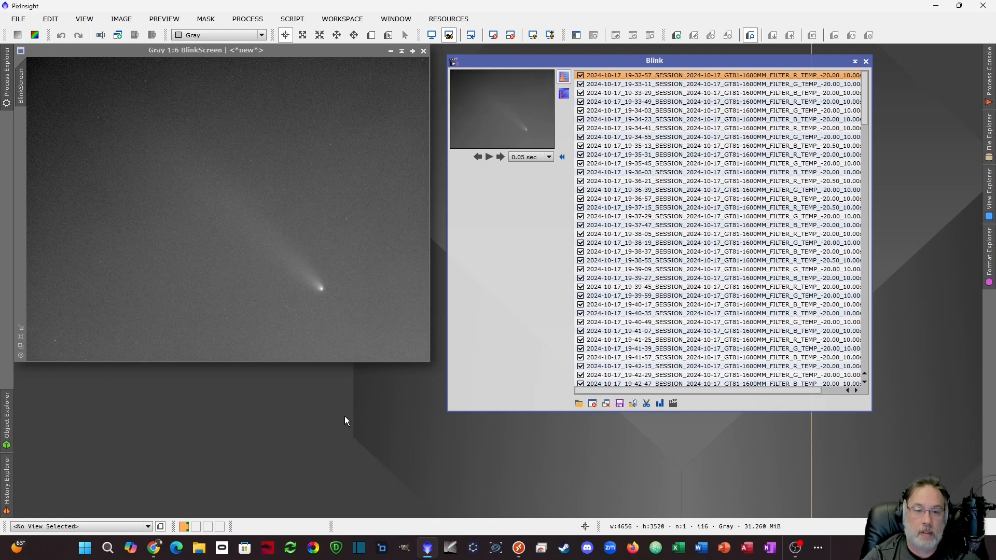
Review the frames one by one from the first and exclude the 19-58-05 B-filter frame crossed by trails
click(613, 78)
key(Down)
key(Down)
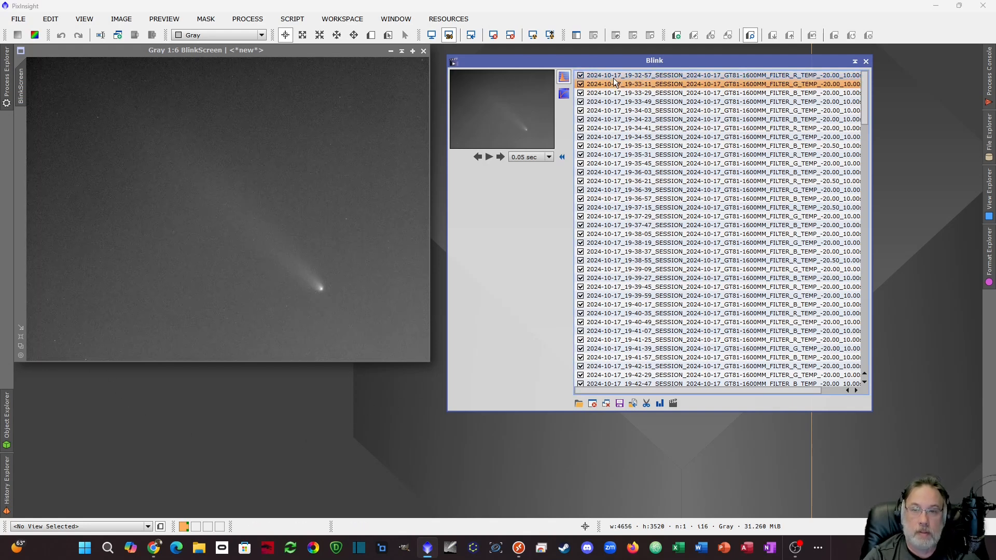
key(Down)
key(Down)
key(Down)
key(Down)
key(Down)
key(Down)
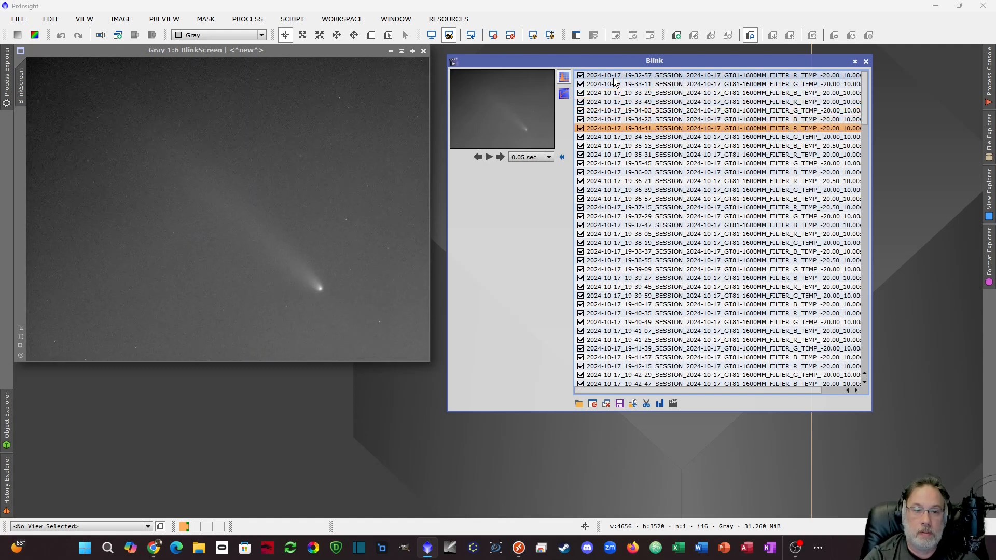
key(Down)
key(Down)
key(Down)
key(Up)
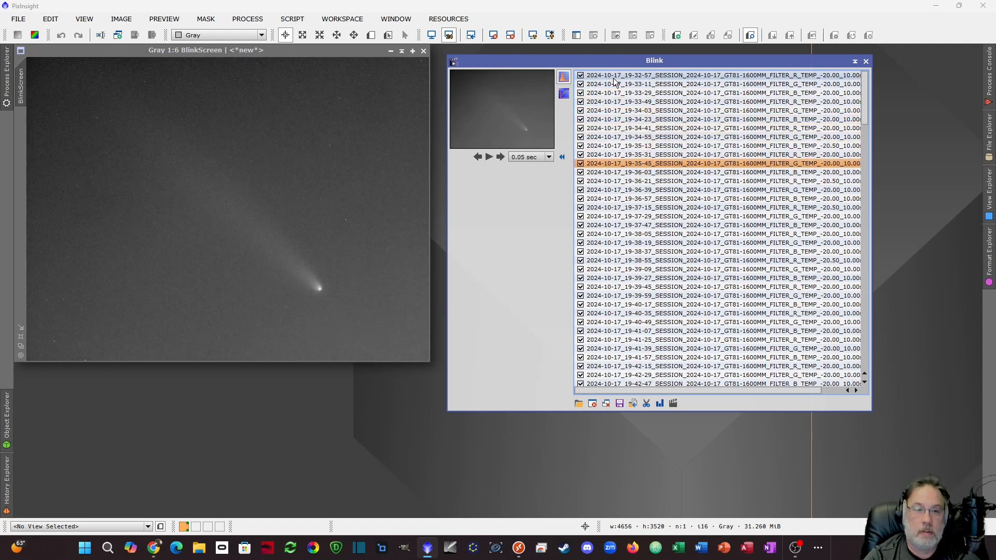
key(Down)
key(Down)
key(Down)
key(Up)
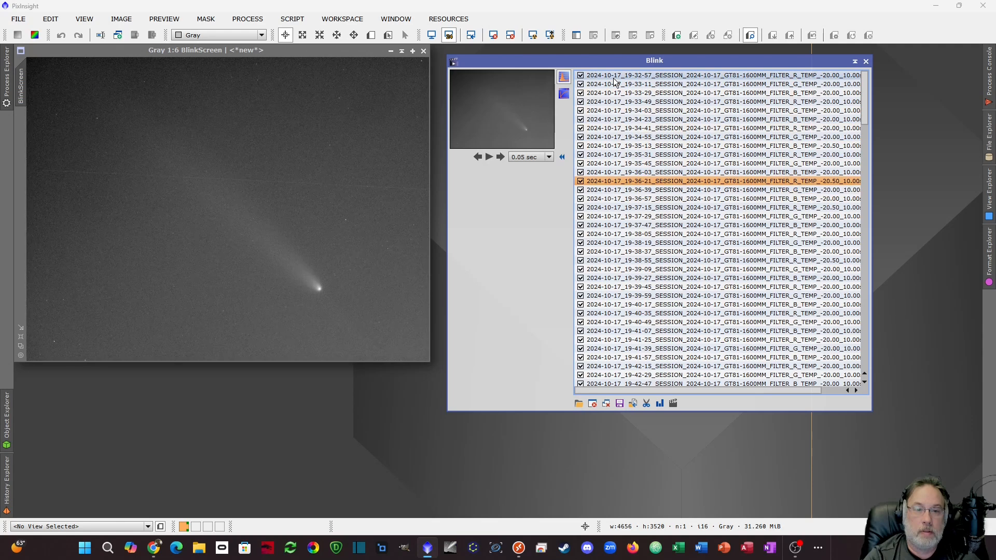
key(Down)
key(Down)
key(Down)
key(Down)
key(Down)
key(Down)
key(Down)
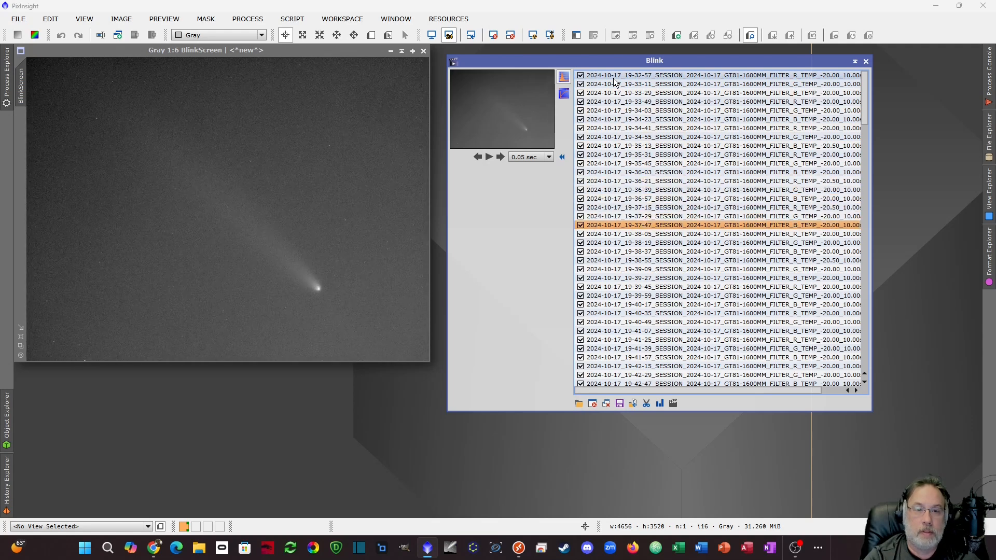
key(Down)
key(Down)
key(Down)
key(Down)
key(Down)
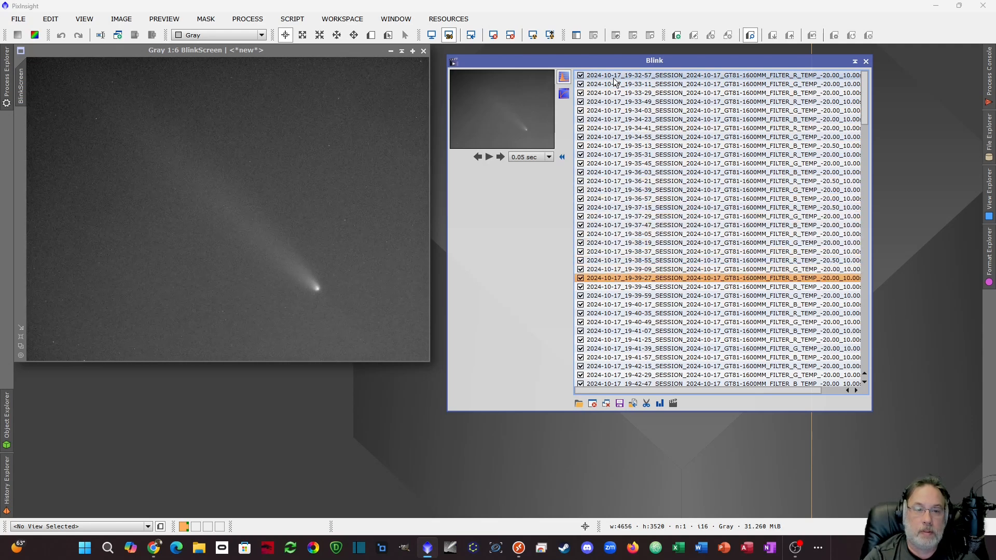
key(Down)
key(Down)
key(Down)
key(Down)
key(Down)
key(Down)
key(Down)
key(Down)
key(Down)
key(Down)
key(Down)
key(Down)
key(Down)
key(Down)
key(Down)
key(Down)
key(Down)
key(Down)
key(Down)
key(Down)
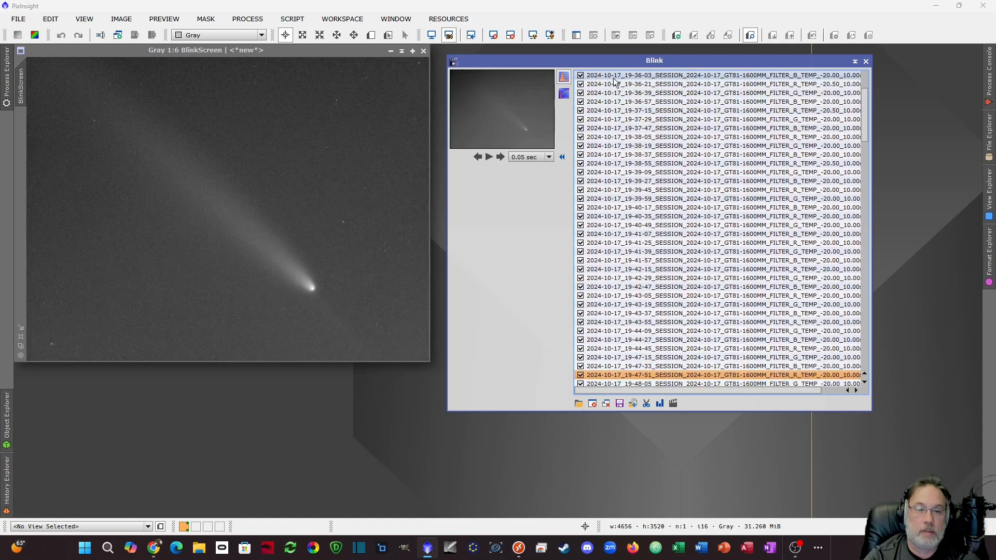
key(Down)
key(Down)
key(Down)
key(Down)
key(Down)
key(Down)
key(Down)
key(Down)
key(Down)
key(Down)
key(Down)
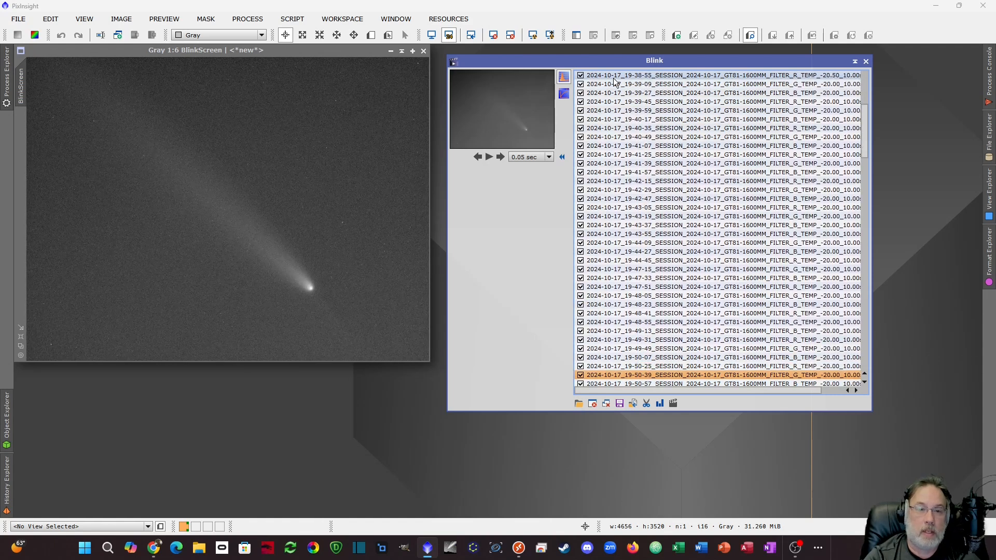
key(Down)
key(Down)
key(Down)
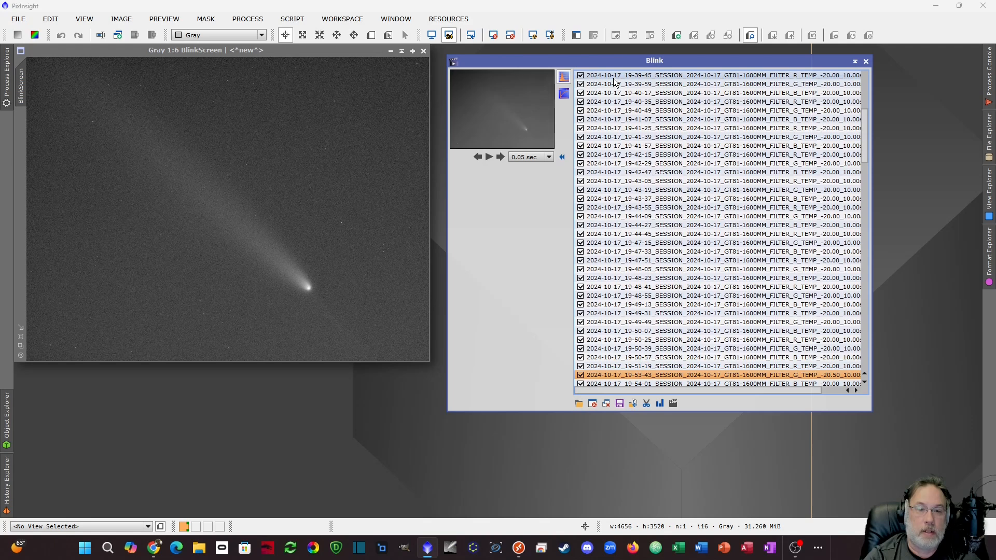
key(Down)
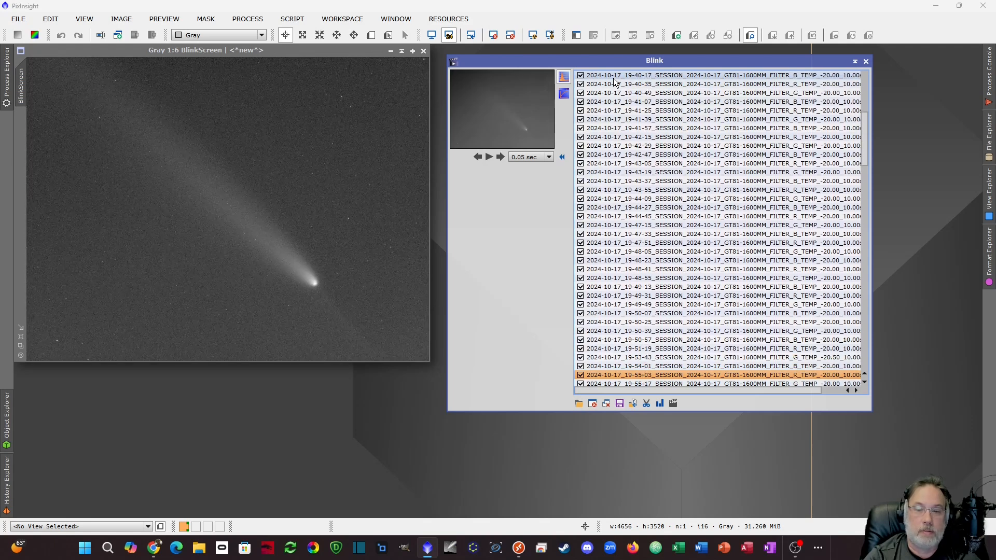
key(Down)
key(Down)
key(Down)
key(Down)
key(Down)
key(Down)
key(Down)
key(Down)
key(Down)
key(Down)
key(Down)
key(space)
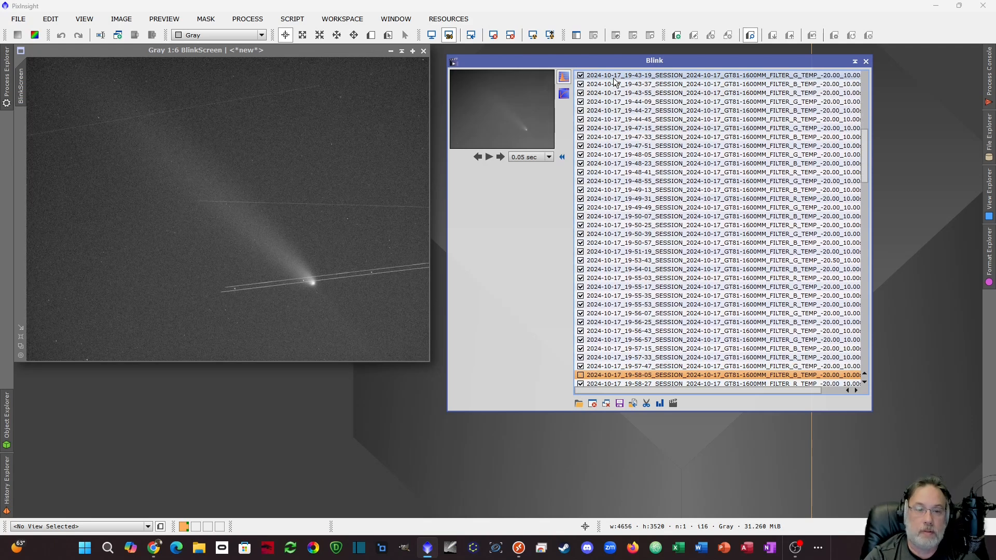
Review the frames after the 19-58-05 B-filter frame one by one up to the 20-35-59 R-filter frame, checking for trails
key(Down)
key(Down)
key(Down)
key(Down)
key(Down)
key(Down)
key(Down)
key(Down)
key(Down)
key(Down)
key(Down)
key(Down)
key(Down)
key(Down)
key(Down)
key(Down)
key(Down)
key(Down)
key(Down)
key(Down)
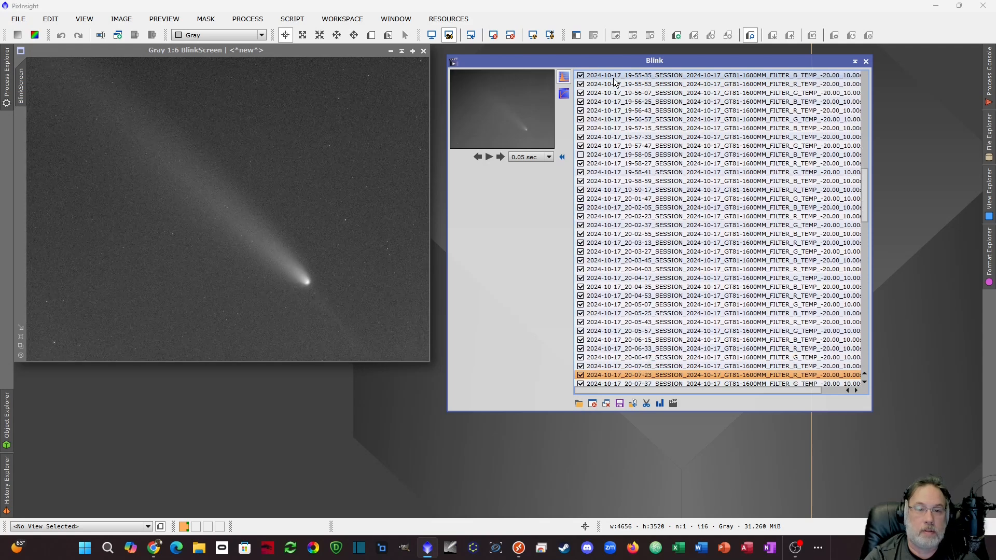
key(Down)
key(Down)
key(Down)
key(Down)
key(Down)
key(Down)
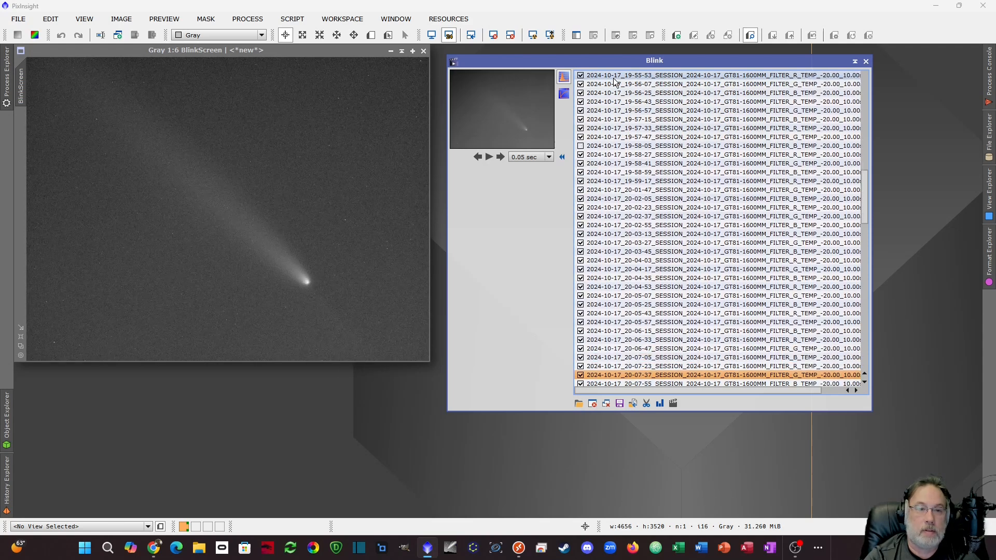
key(Down)
key(Down)
key(Down)
key(Down)
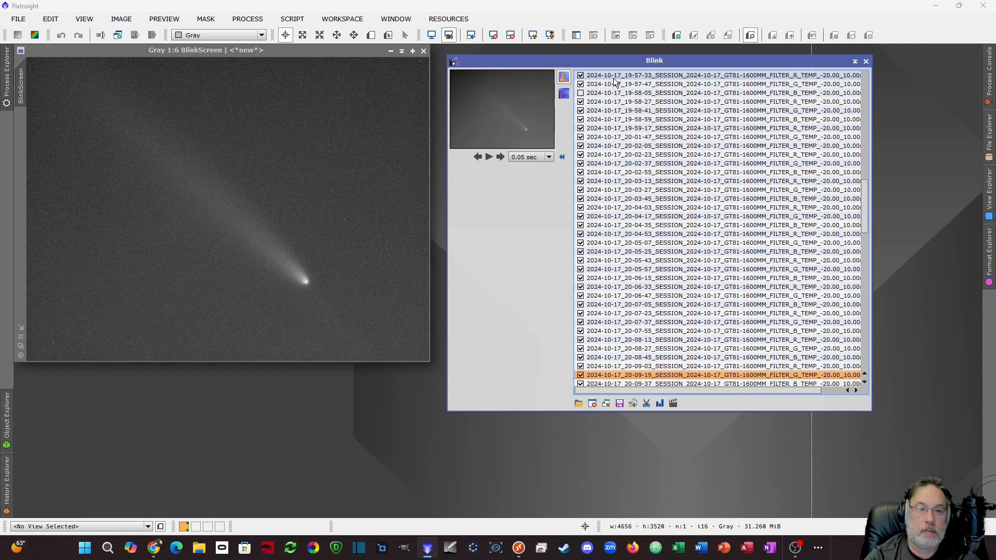
key(Page_Down)
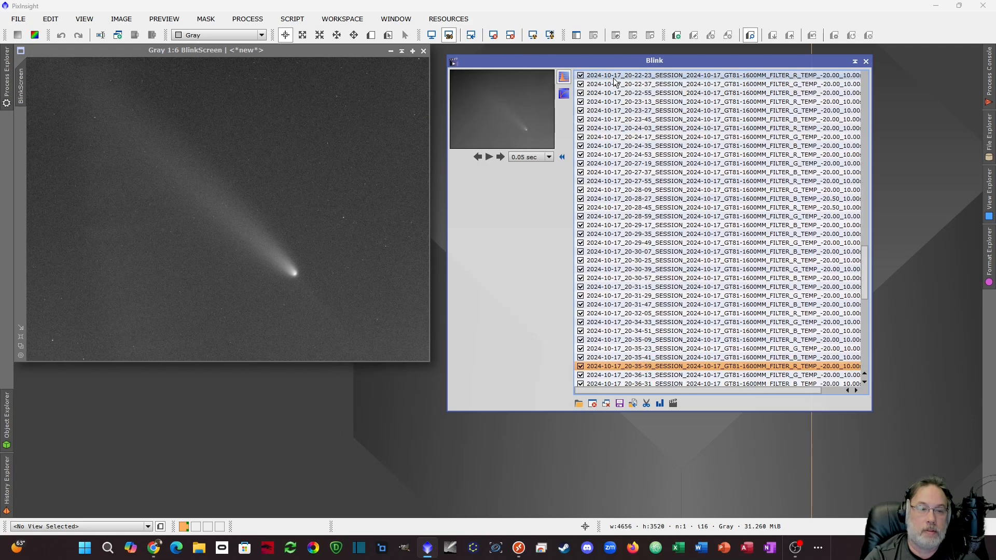
Compare the frames around 20-35-59 back and forth, and inspect the following ones up to the 20-41-53 R-filter frame
key(Down)
key(Down)
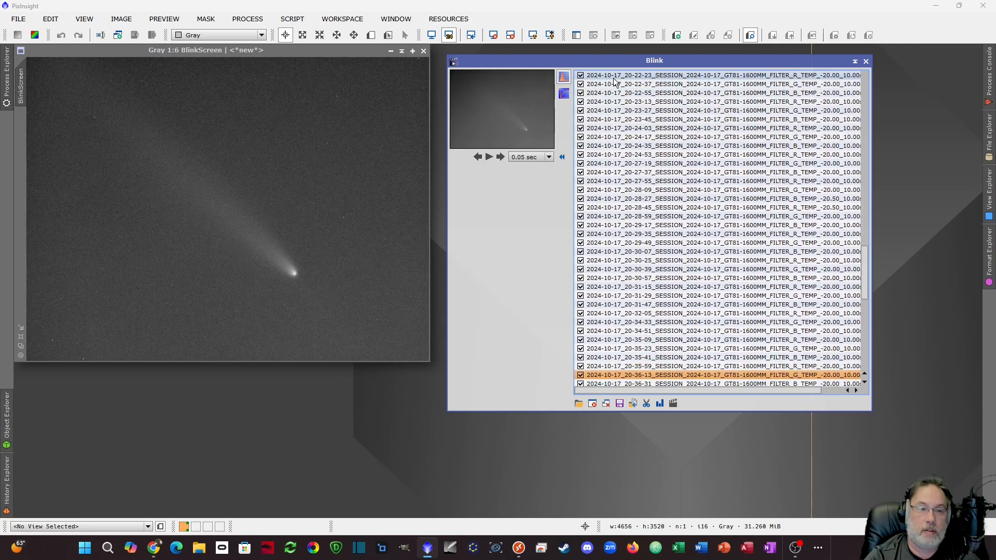
key(Up)
key(Up)
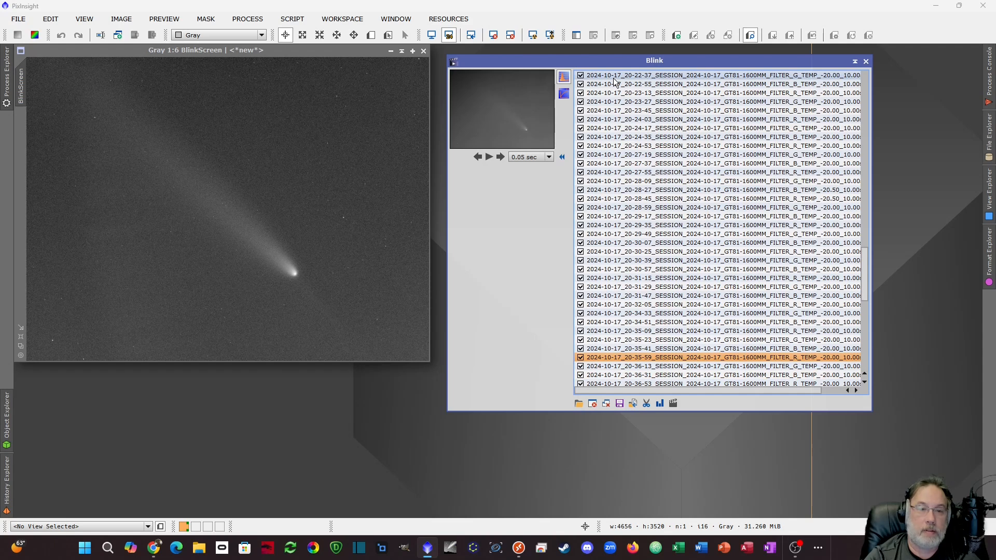
key(Down)
key(Down)
key(Down)
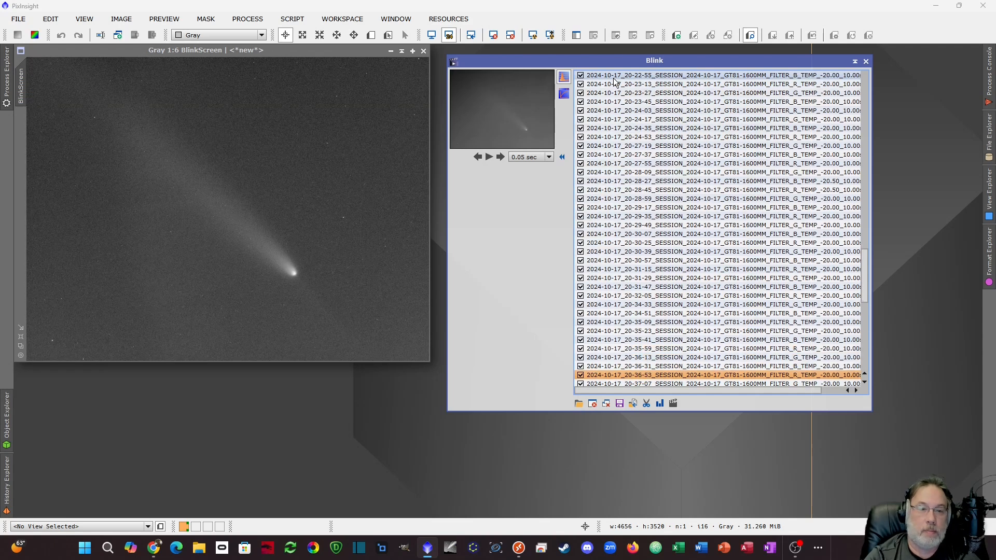
key(Down)
key(Down)
key(Down)
key(Down)
key(Down)
key(Down)
key(Down)
key(Down)
key(Down)
key(Down)
key(Down)
key(Down)
key(Down)
key(Down)
key(Down)
key(Down)
key(Down)
key(Down)
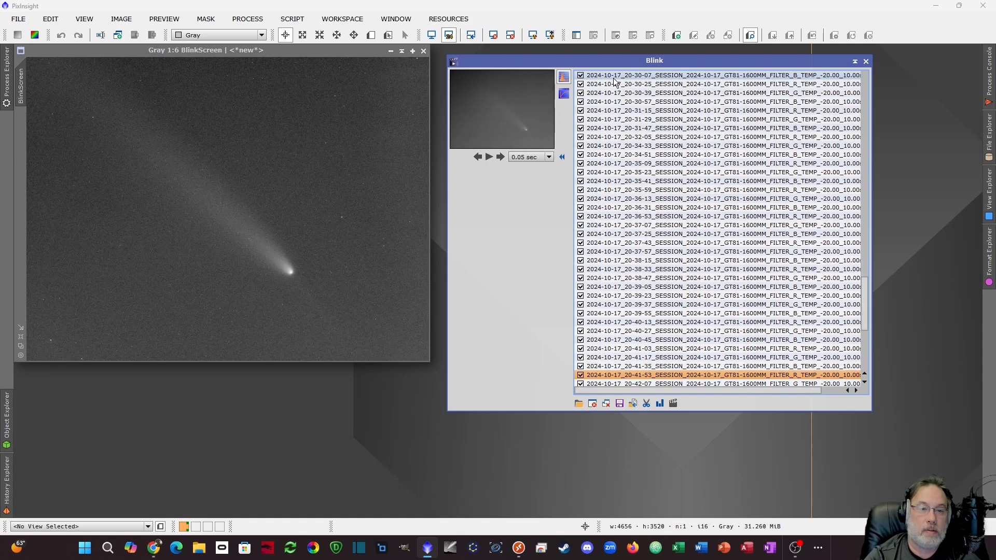
key(Up)
key(Up)
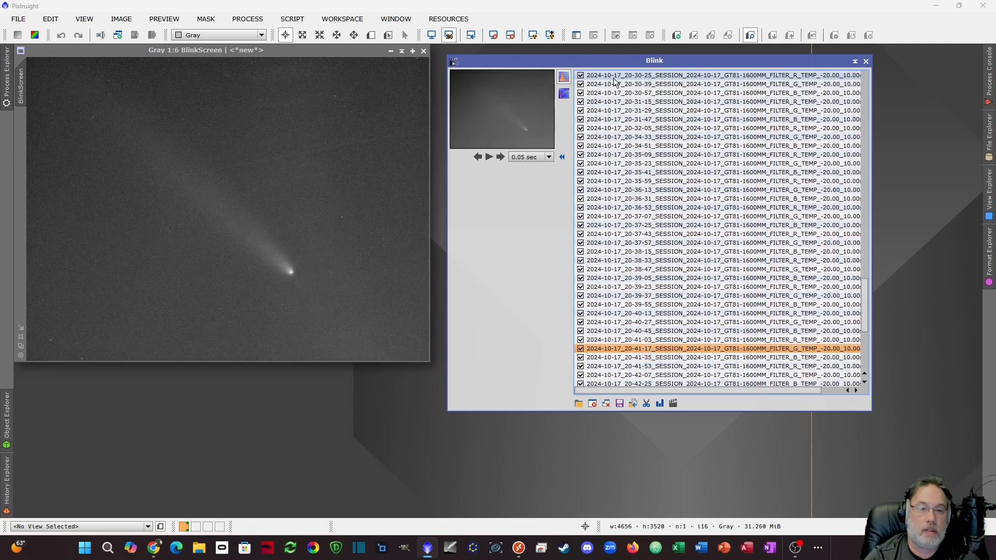
key(Down)
key(Down)
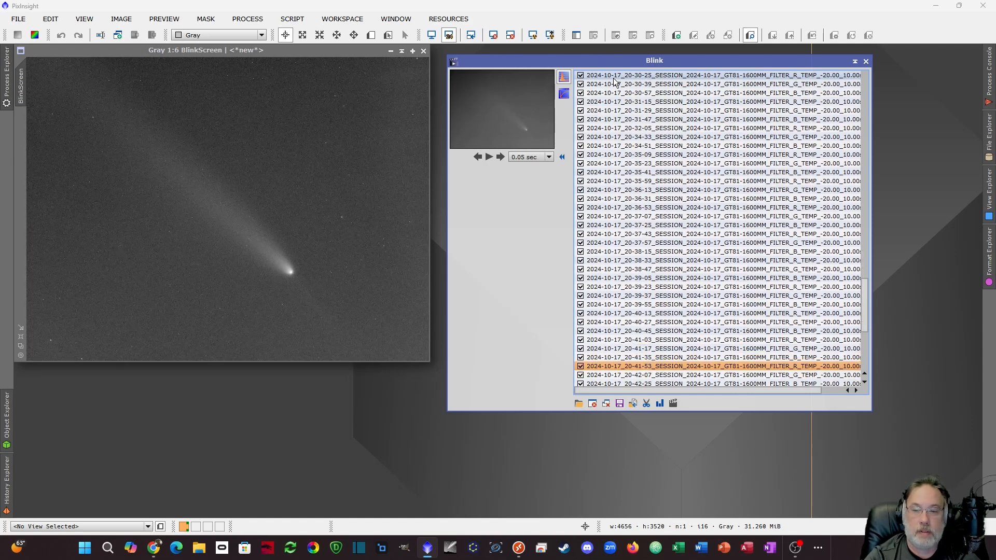
Inspect the remaining frames from 20-42-07 onwards, comparing neighbouring exposures around 20-42-43 and 20-47-57 for defects
key(Down)
key(Down)
key(Down)
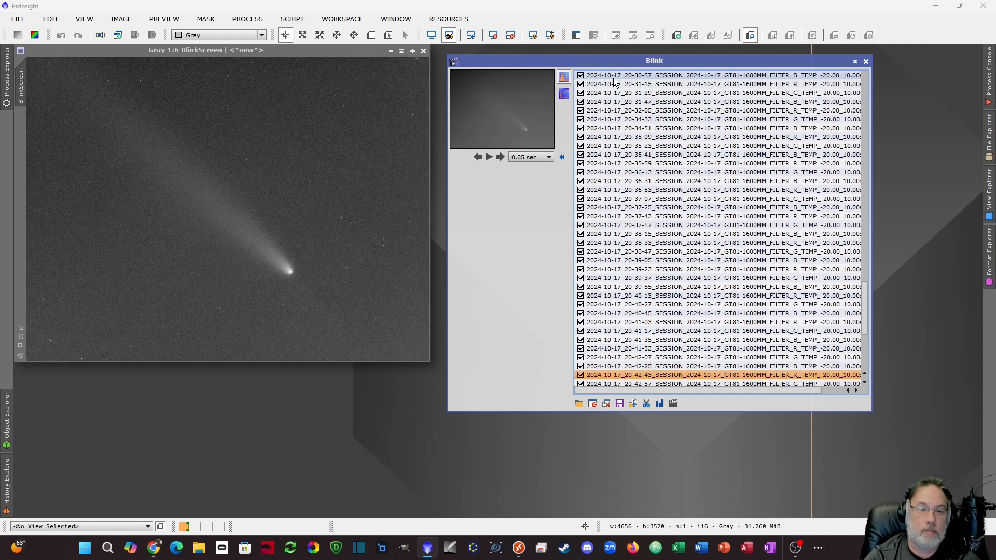
key(Down)
key(Up)
key(Up)
key(Down)
key(Down)
key(Down)
key(Down)
key(Down)
key(Down)
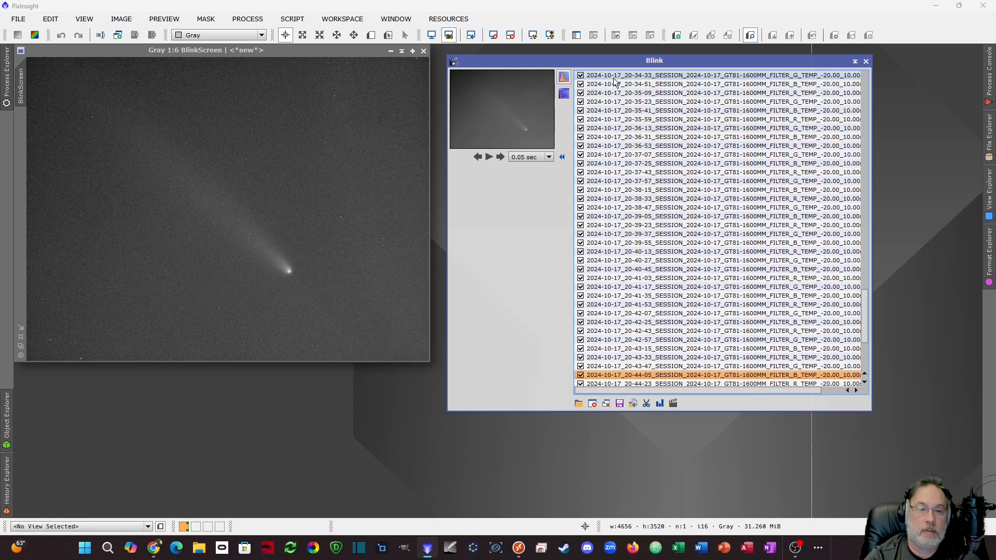
key(Down)
key(Down)
key(Down)
key(Down)
key(Down)
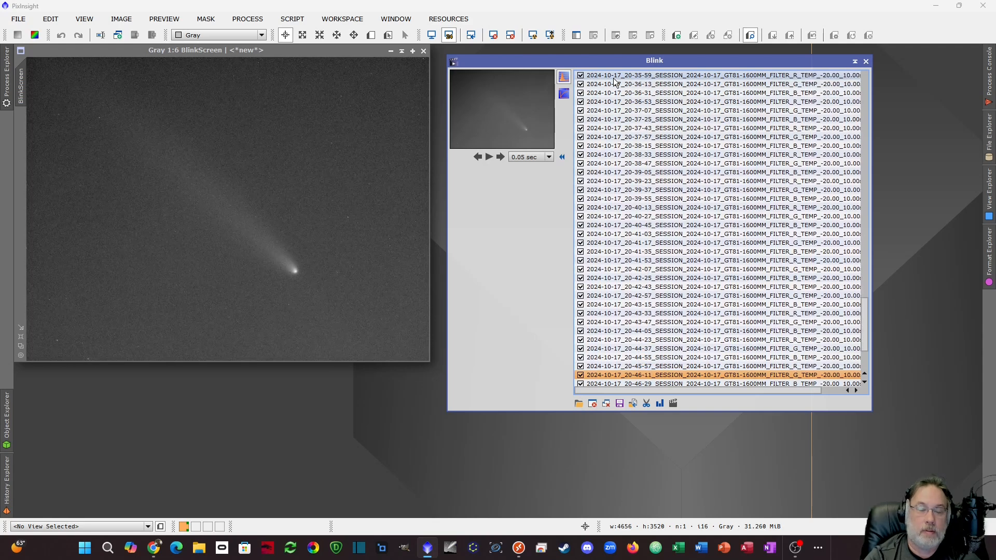
key(Down)
key(Down)
key(Down)
key(Down)
key(Down)
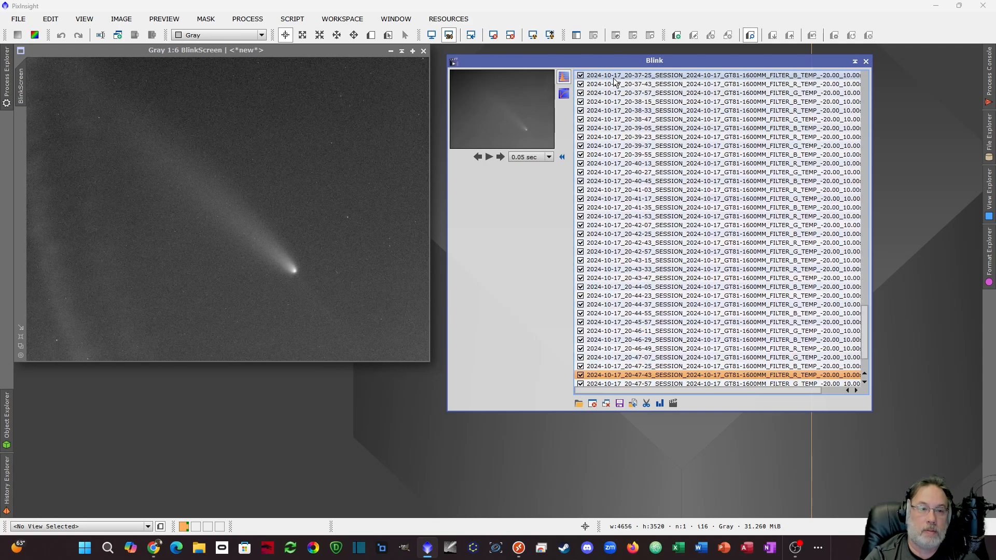
key(Down)
key(Down)
key(Down)
key(Up)
key(Up)
key(Up)
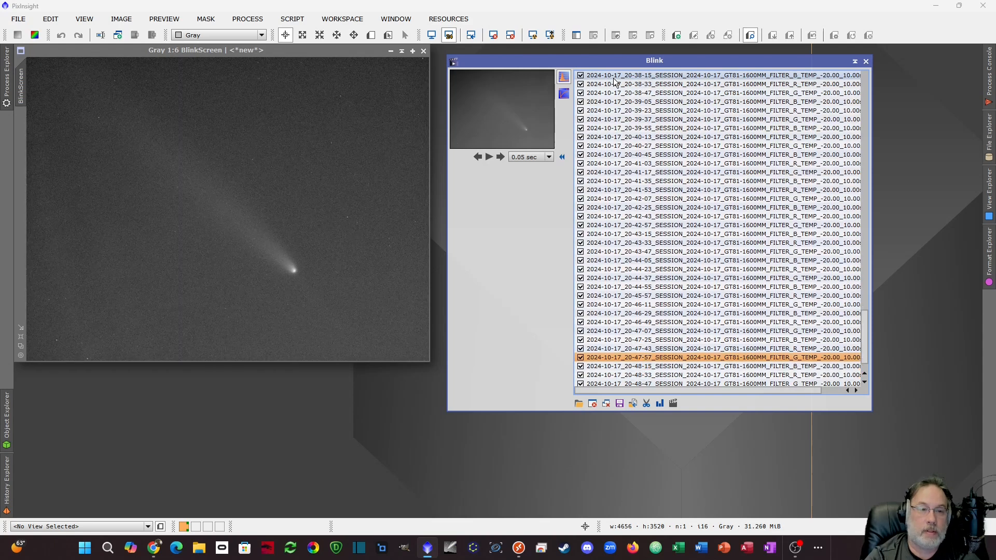
Remove the trail-crossed 19-58-05 B-filter frame from the Blink list, and close Blink together with its image window
key(space)
key(Down)
key(Down)
click(605, 404)
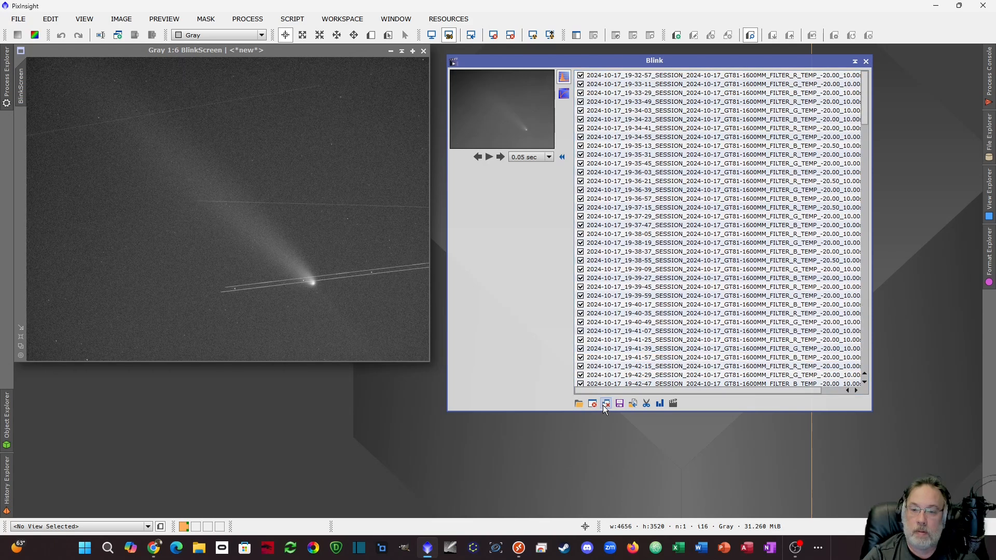
click(592, 407)
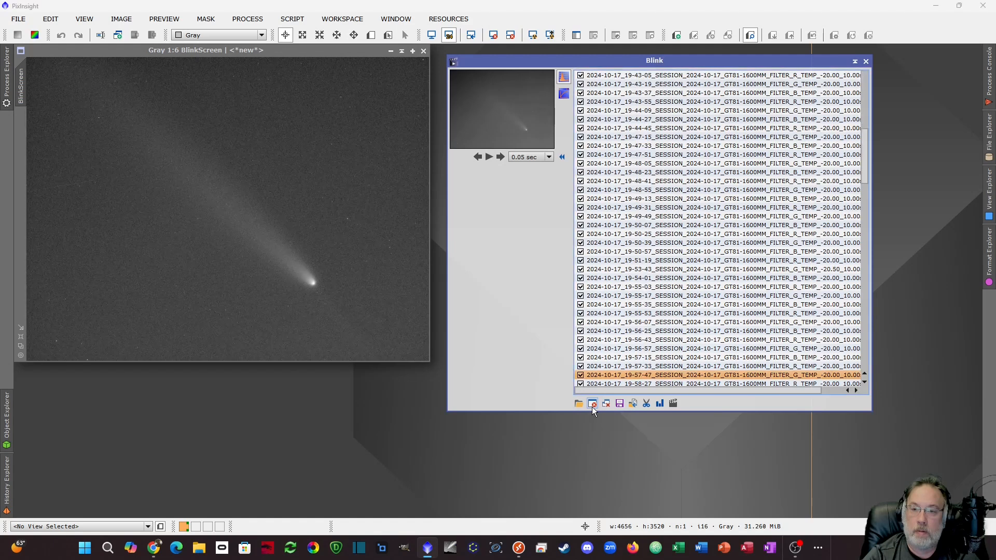
click(867, 62)
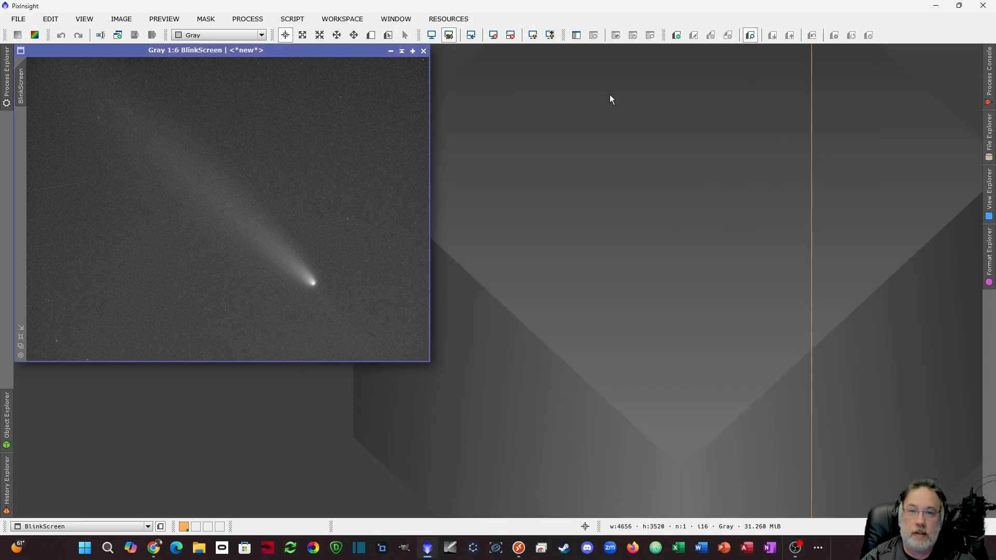
click(423, 52)
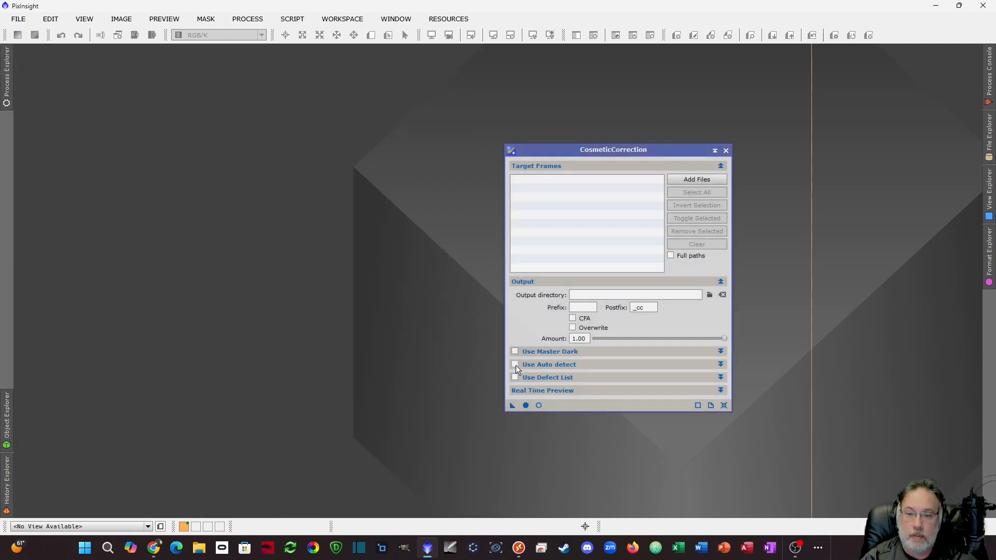
Enable auto detection with a hot sigma of 3.0 in CosmeticCorrection and save these settings as a process icon on the workspace
click(515, 365)
click(552, 378)
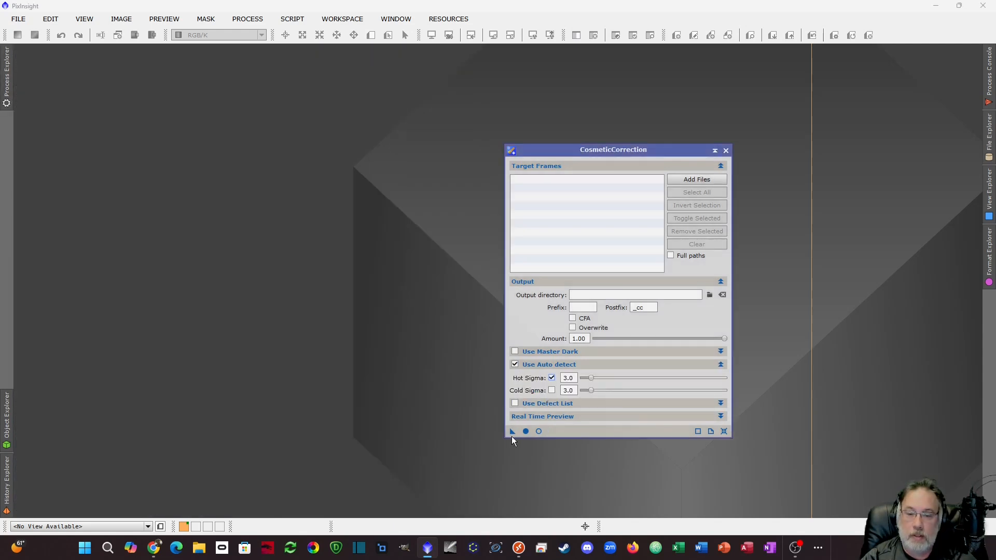
drag(512, 431, 438, 441)
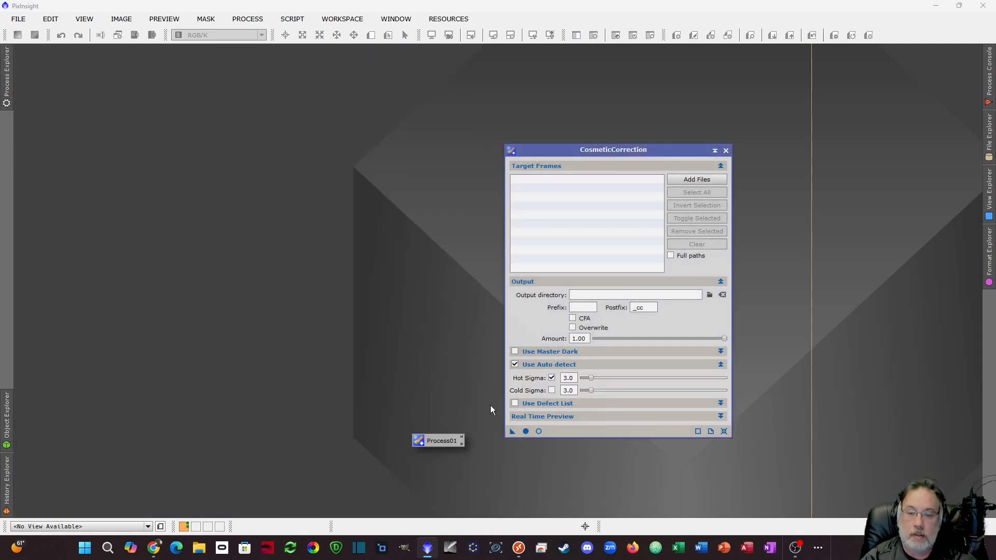
click(726, 150)
Rename the CosmeticCorrection process icon to cc and park it in the far upper corner of the workspace
click(462, 437)
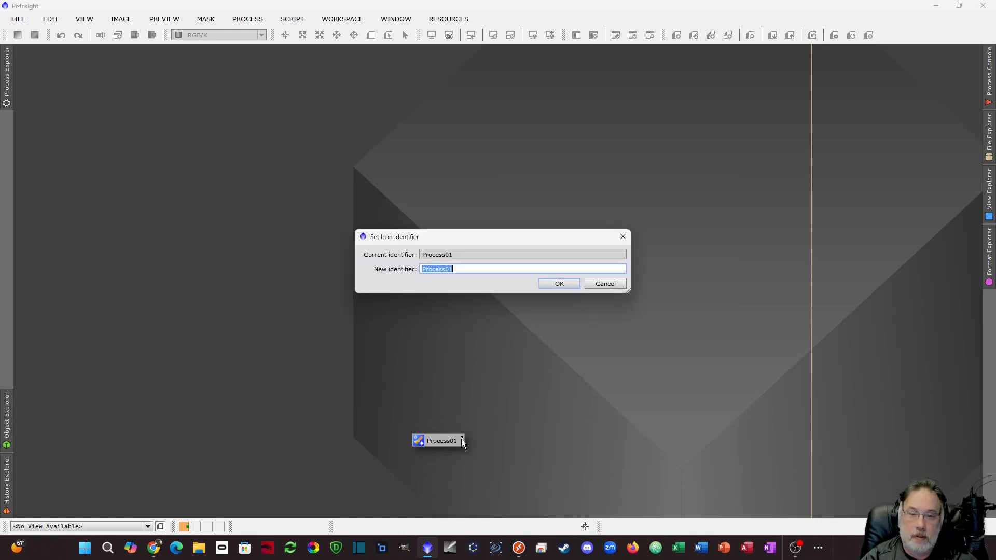
text(CC)
key(Return)
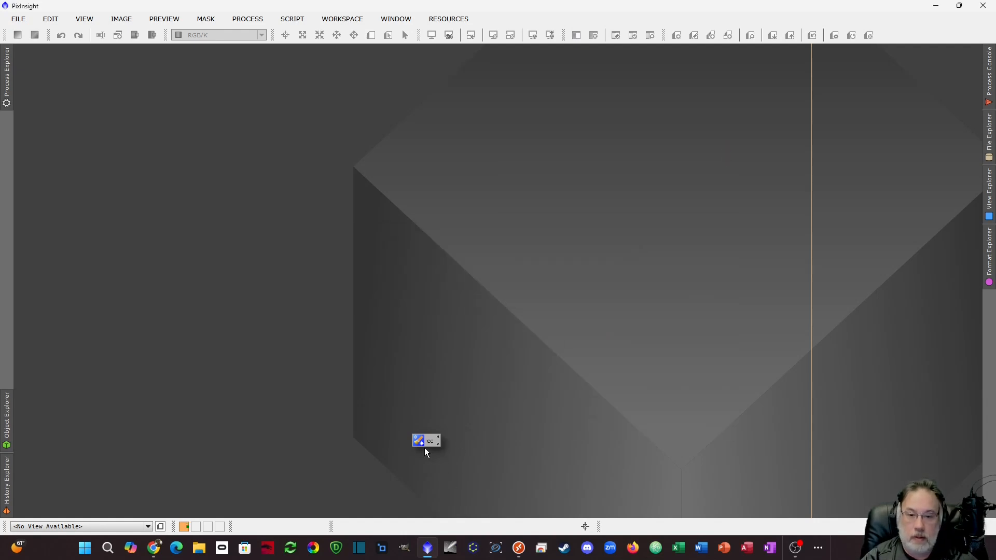
drag(418, 443, 907, 75)
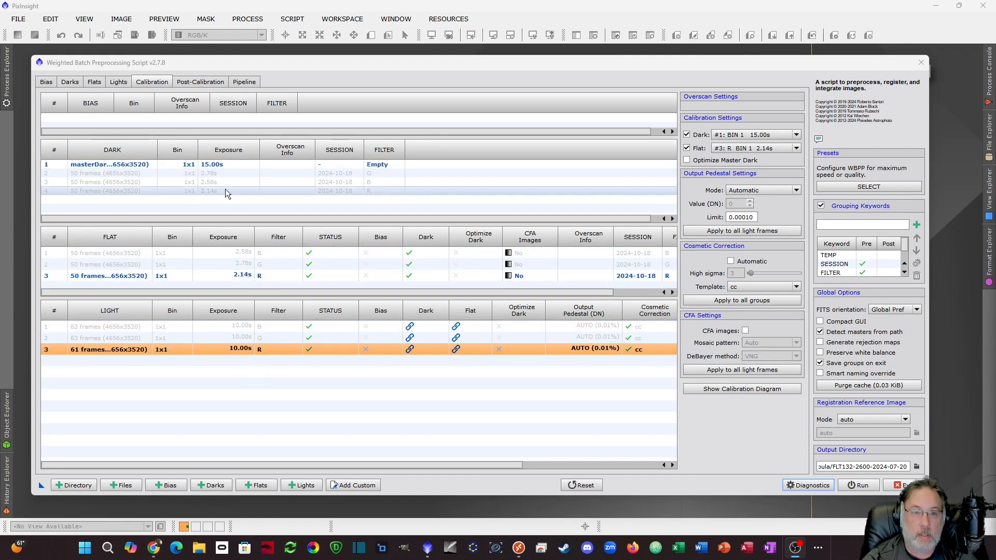
Check the post-calibration settings, and set a new GT81-master folder inside 2024-10-17-AlumDam-GT81-1600 as the output directory
click(201, 82)
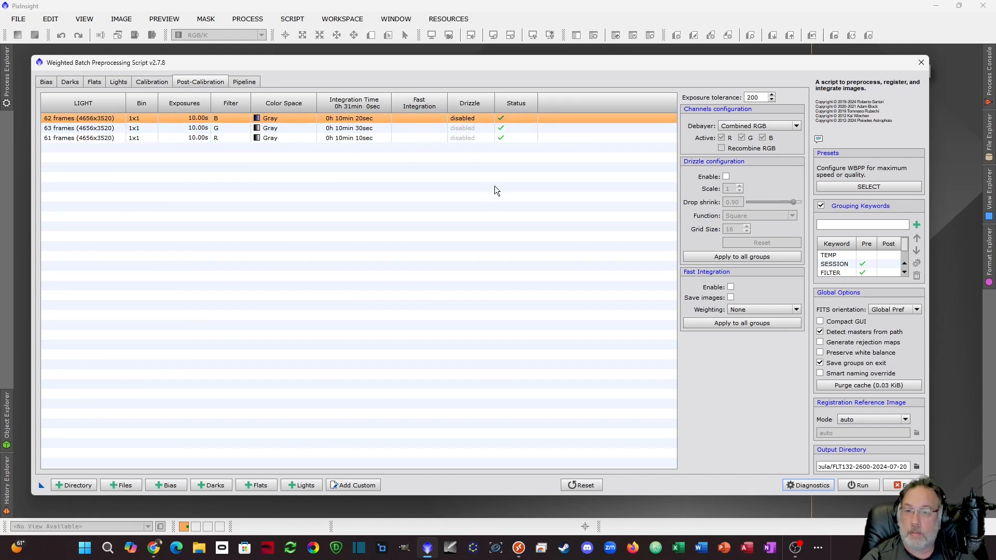
click(158, 82)
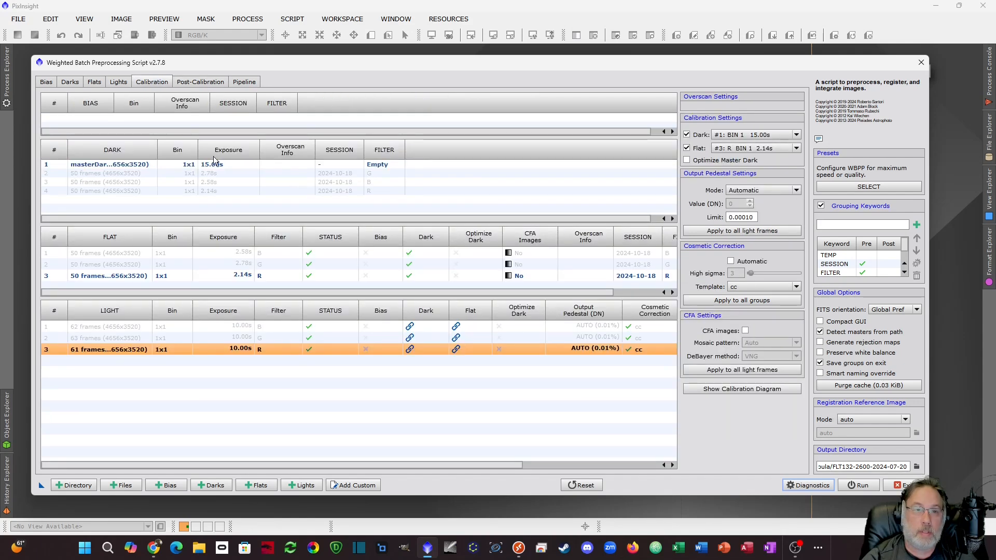
click(916, 467)
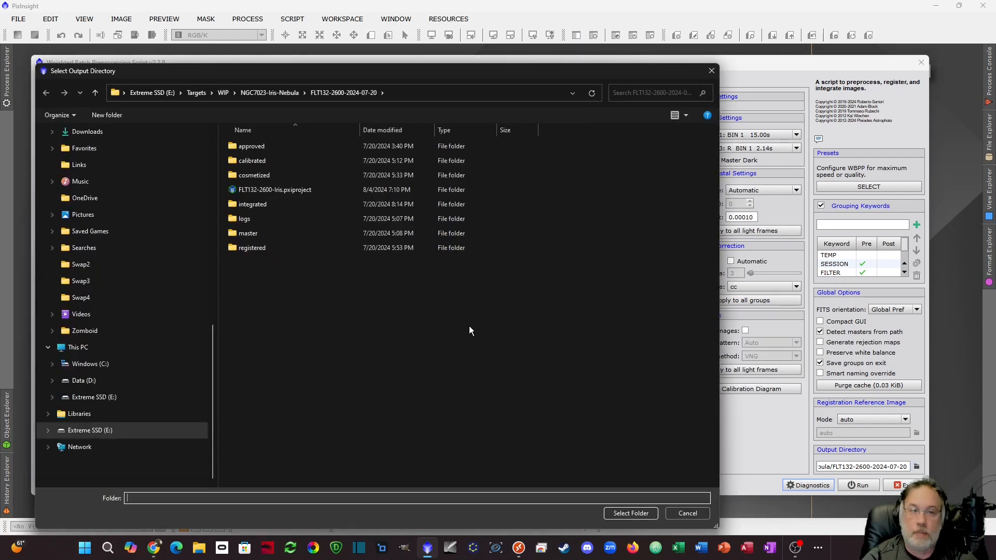
click(112, 116)
text(GT)
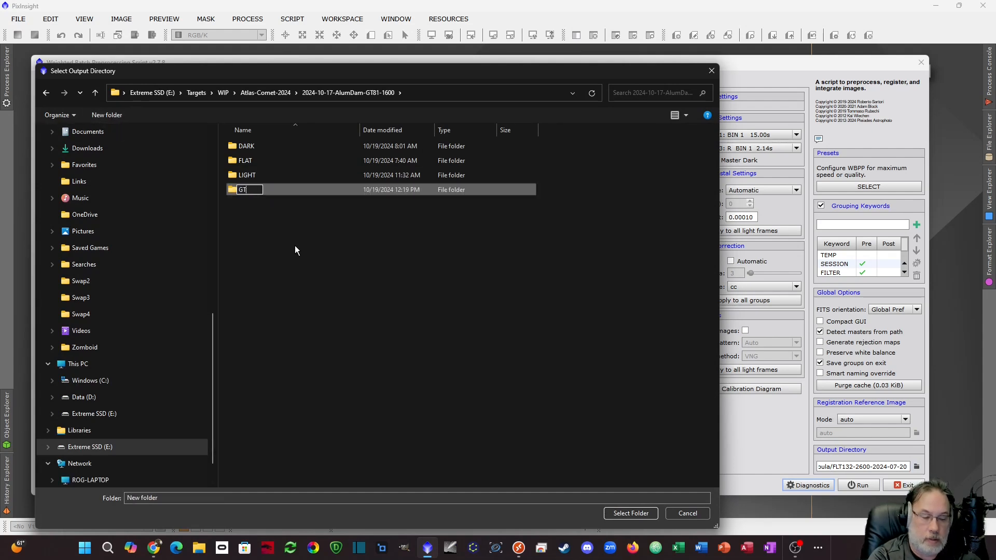
text(81-master)
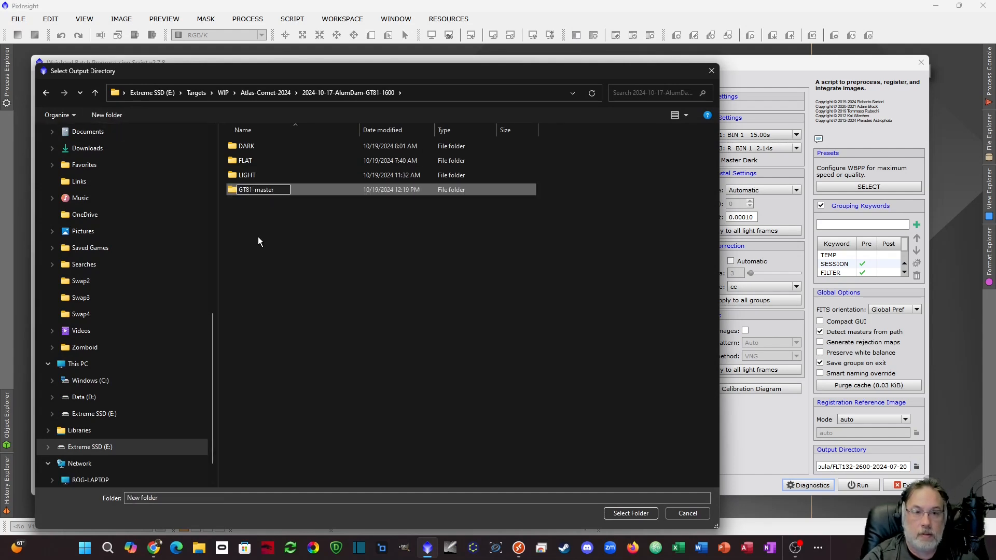
key(Return)
double_click(243, 190)
click(631, 513)
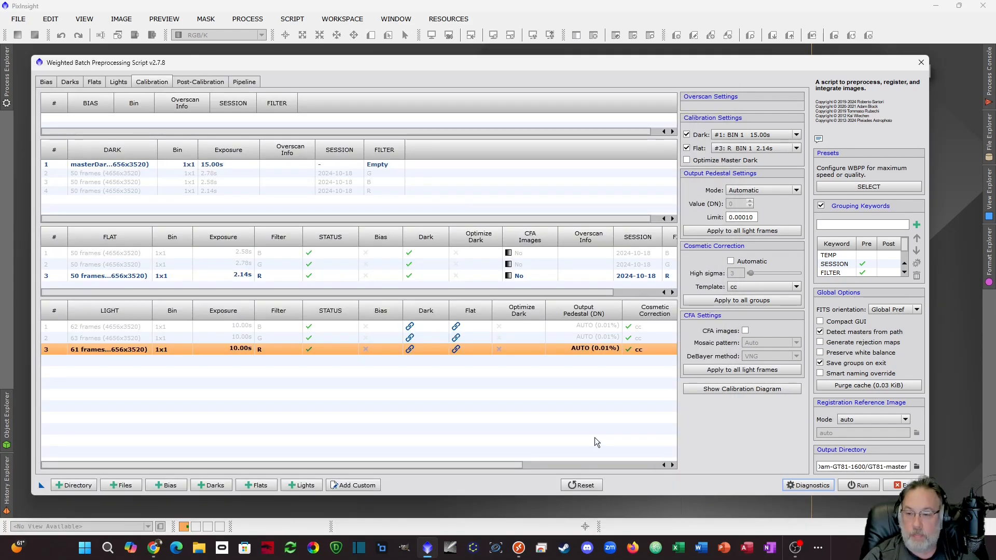
Run the preprocessing diagnostics, and apply the automatic output pedestal with limit 0.00010 to all light frames
click(811, 485)
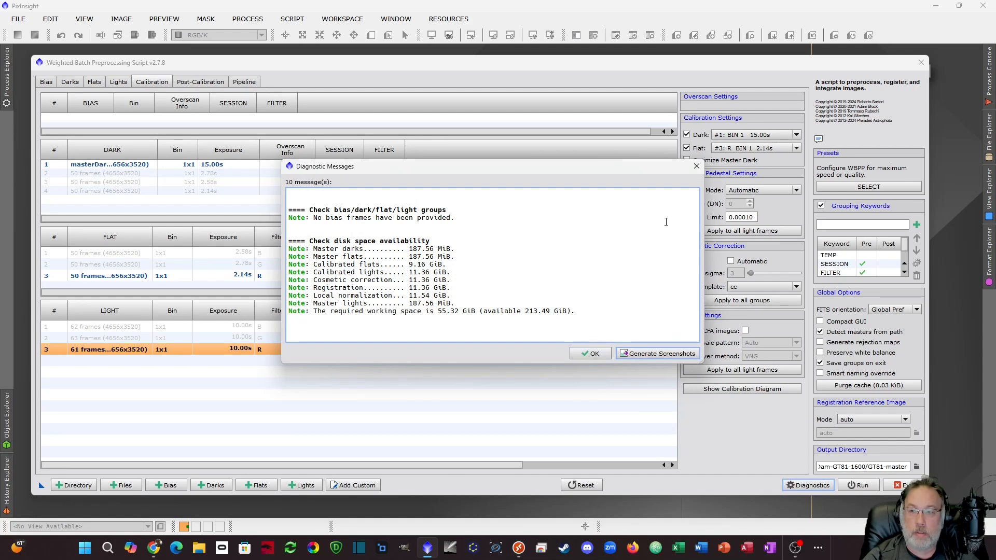
click(594, 354)
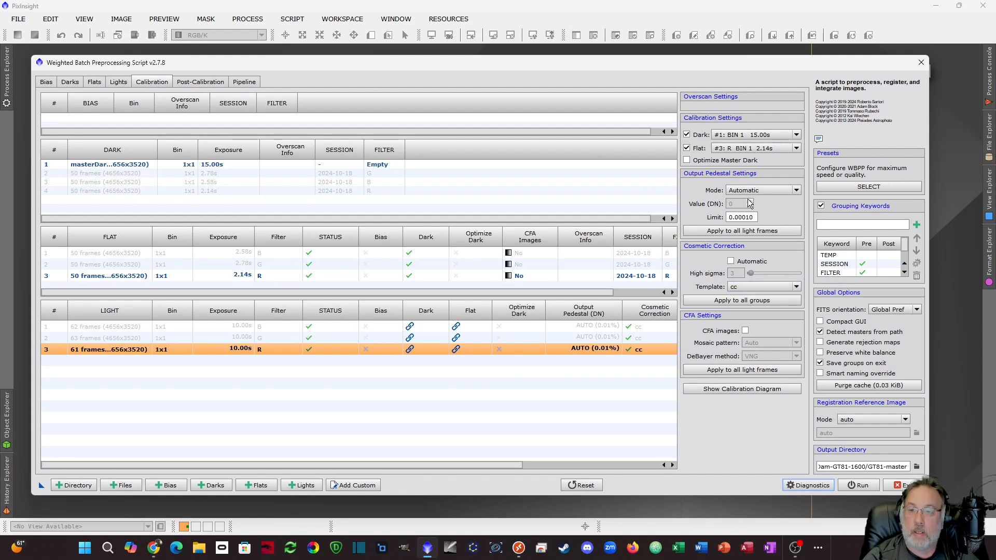
click(743, 232)
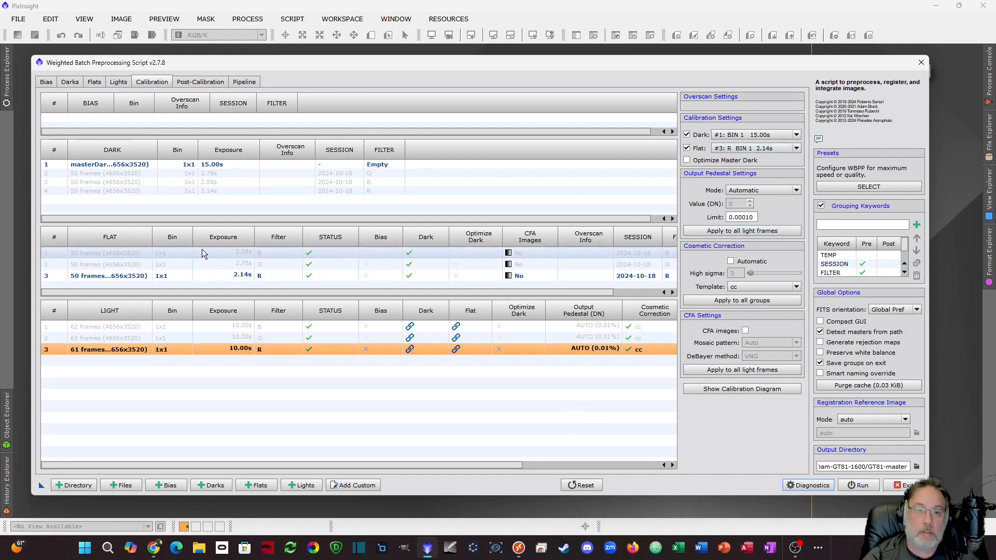
Run the Weighted Batch Preprocessing script on the comet frames and continue past its diagnostic messages
click(862, 488)
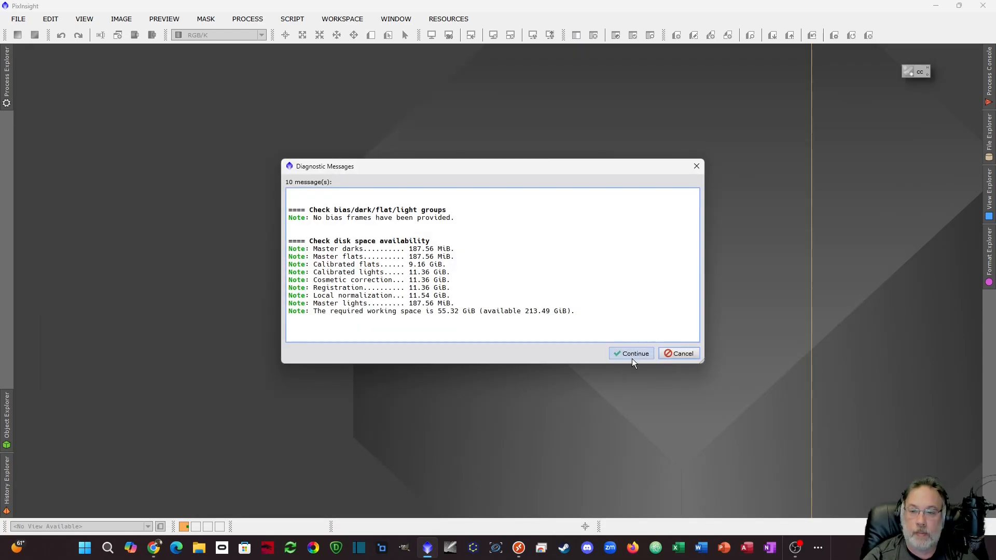
click(632, 355)
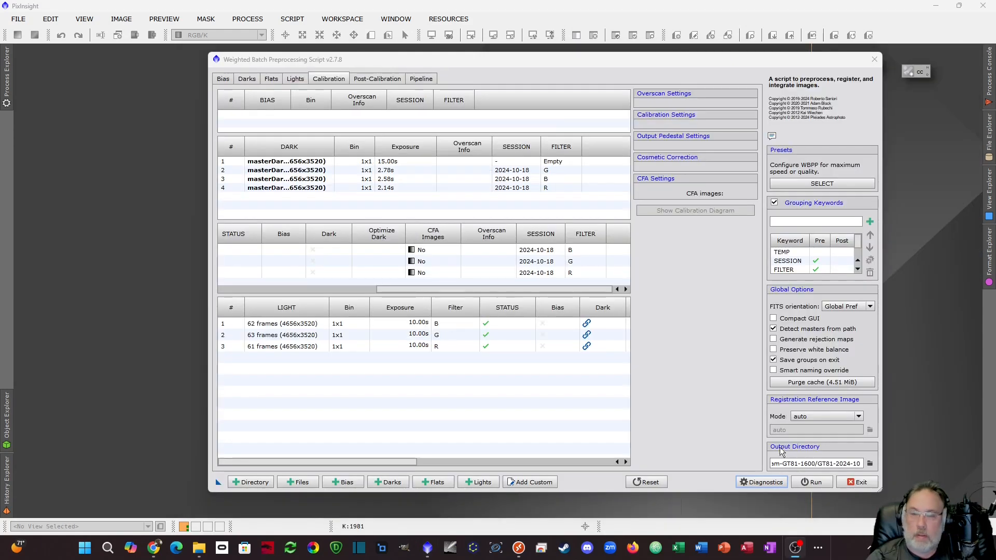
Exit the Weighted Batch Preprocessing script and open the CometAlignment process
click(857, 482)
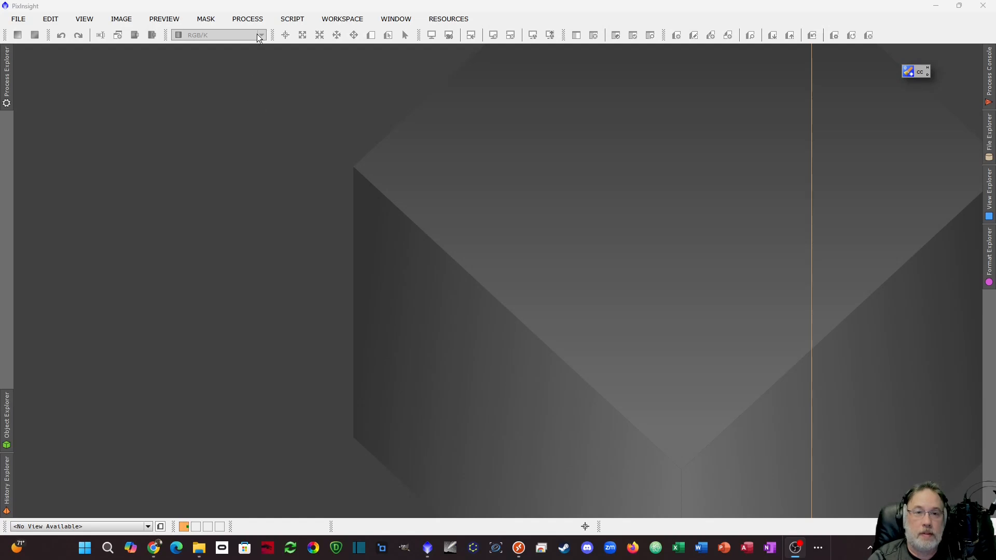
click(254, 21)
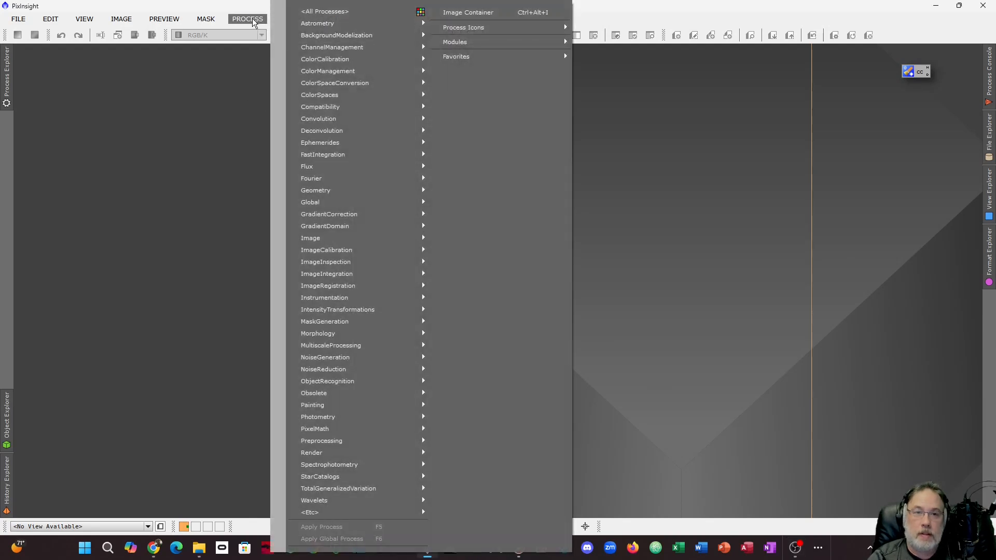
mouse_move(332, 11)
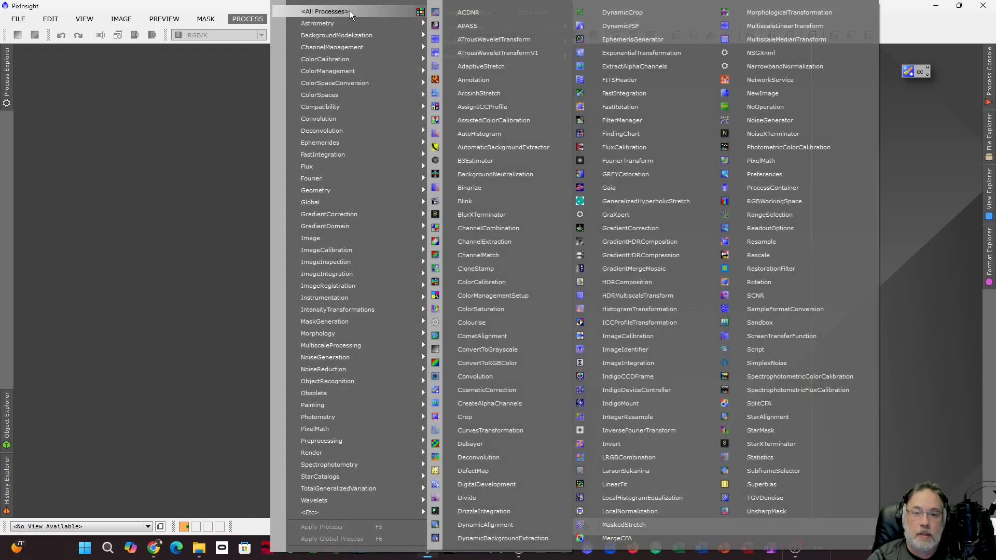
click(493, 336)
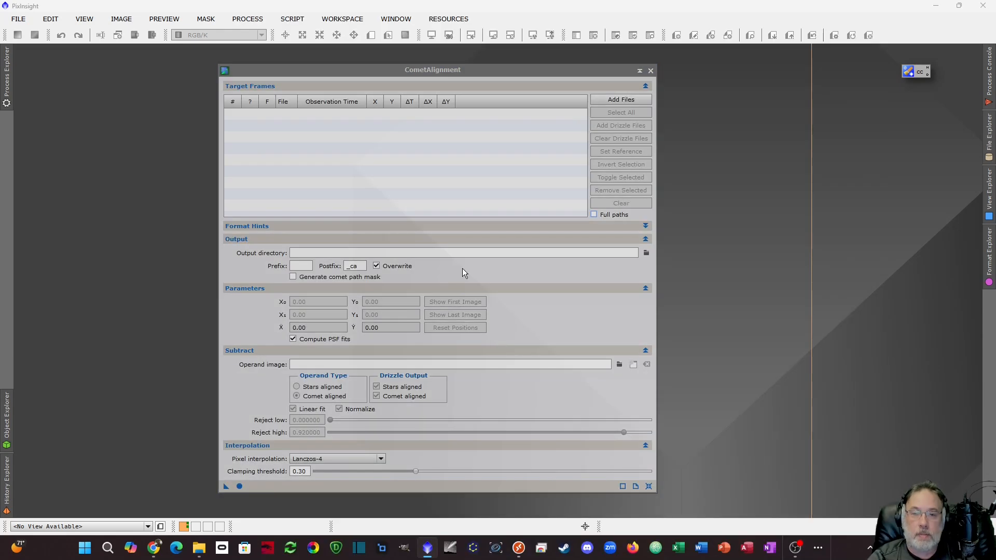
Add all frames from the registered B, G and R folders as CometAlignment target frames
click(621, 100)
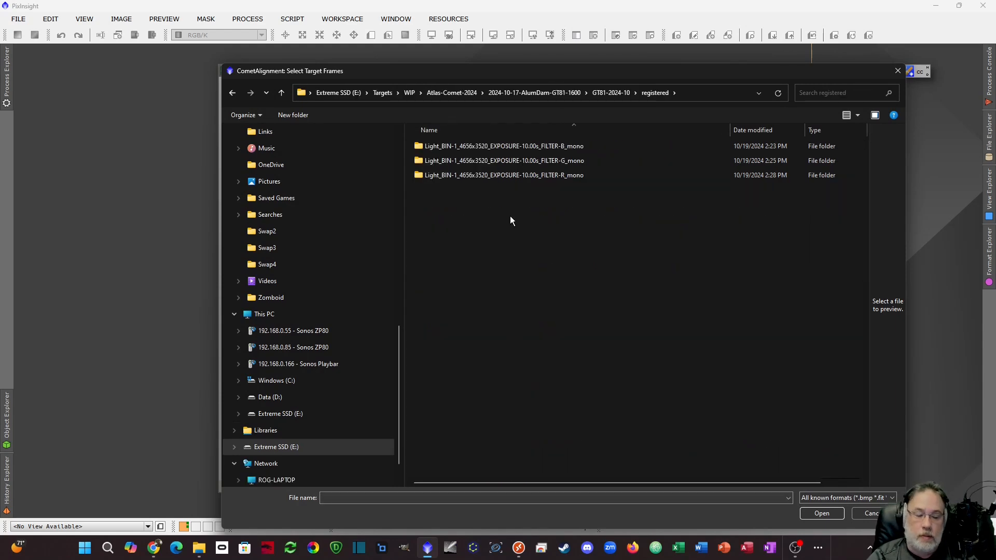
double_click(496, 146)
key(ctrl+a)
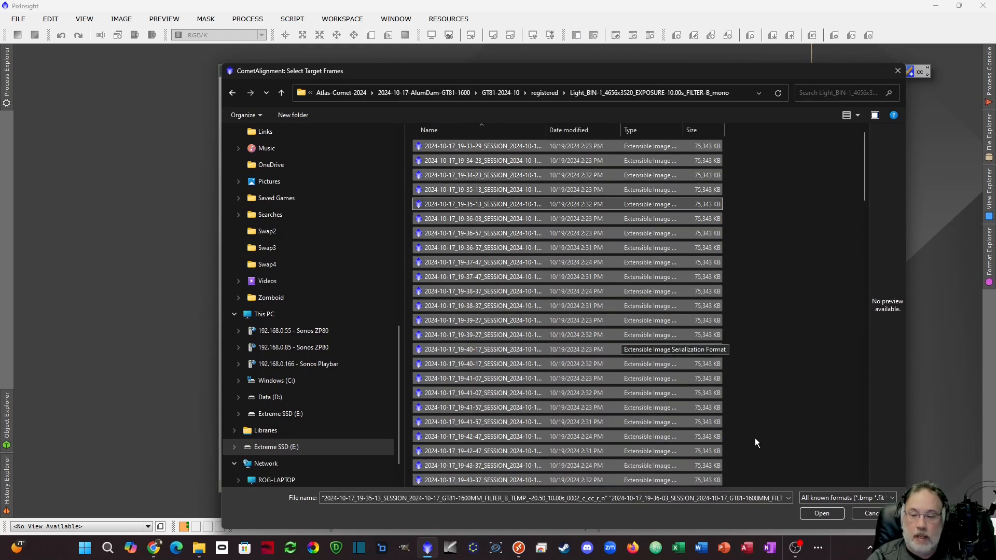
click(822, 514)
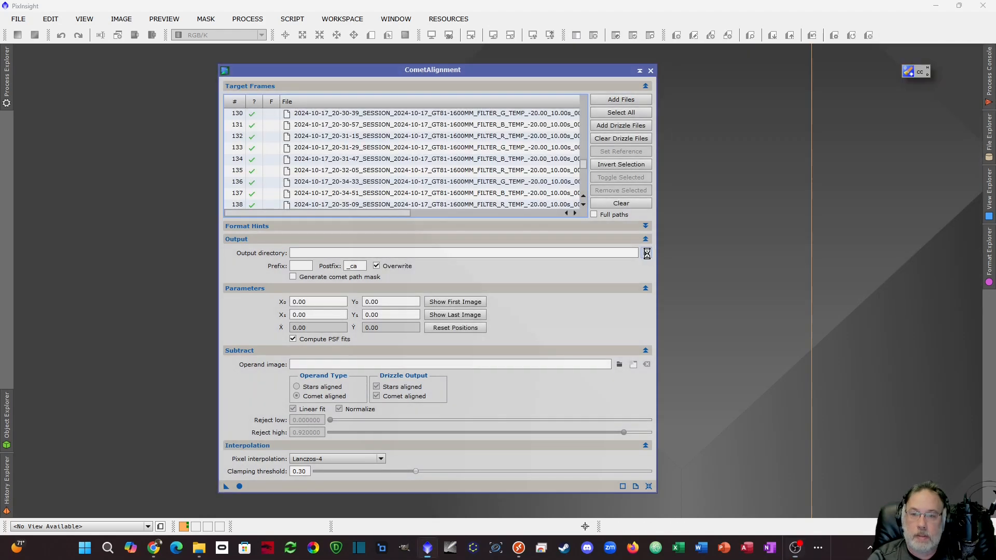
Create a comet_registered folder inside GT81-2024-10 and set it as the CometAlignment output directory
click(646, 252)
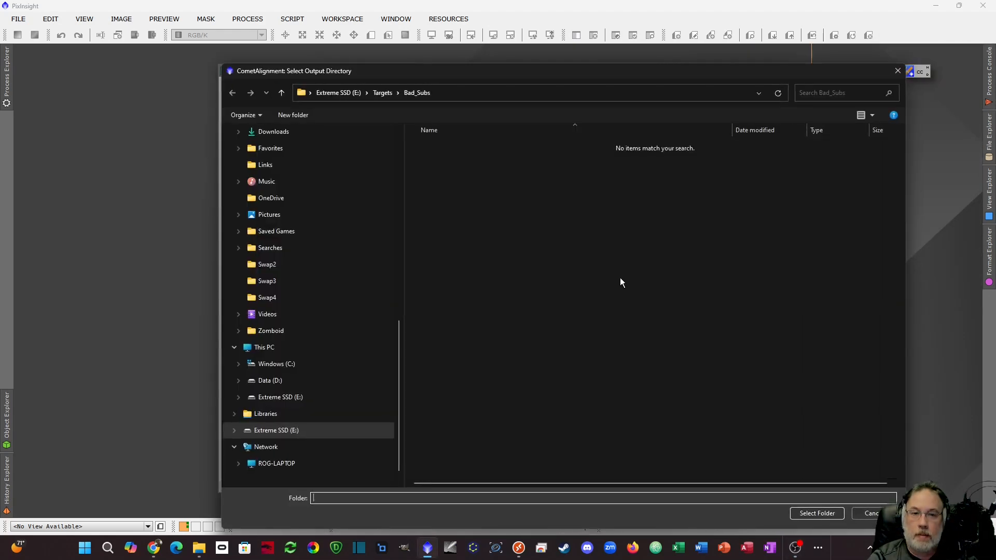
double_click(443, 146)
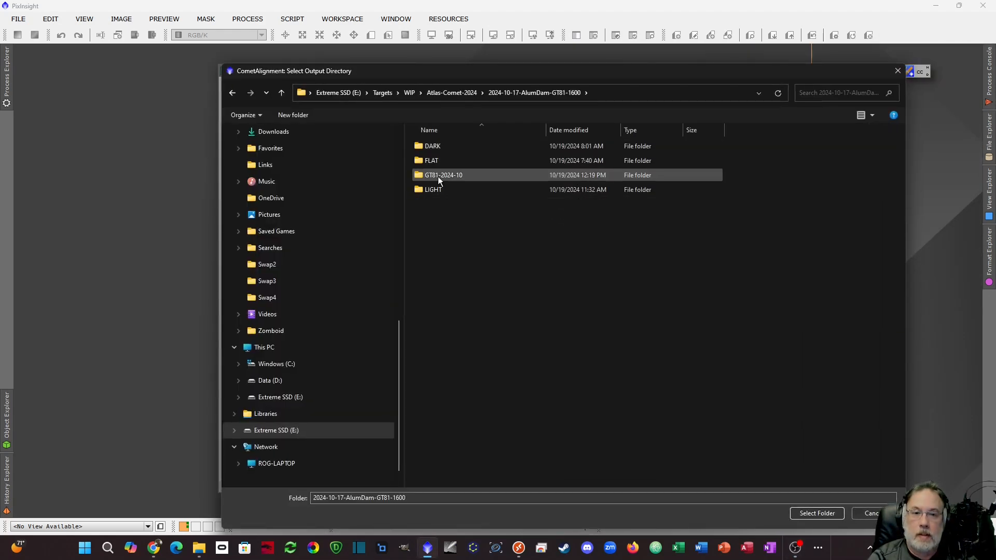
click(294, 116)
text(c)
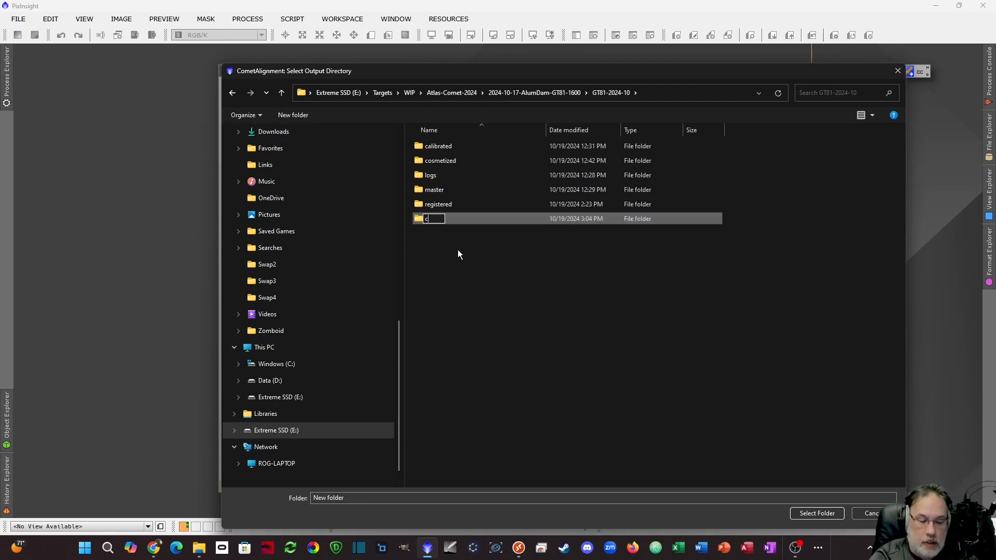
text(omet_registered)
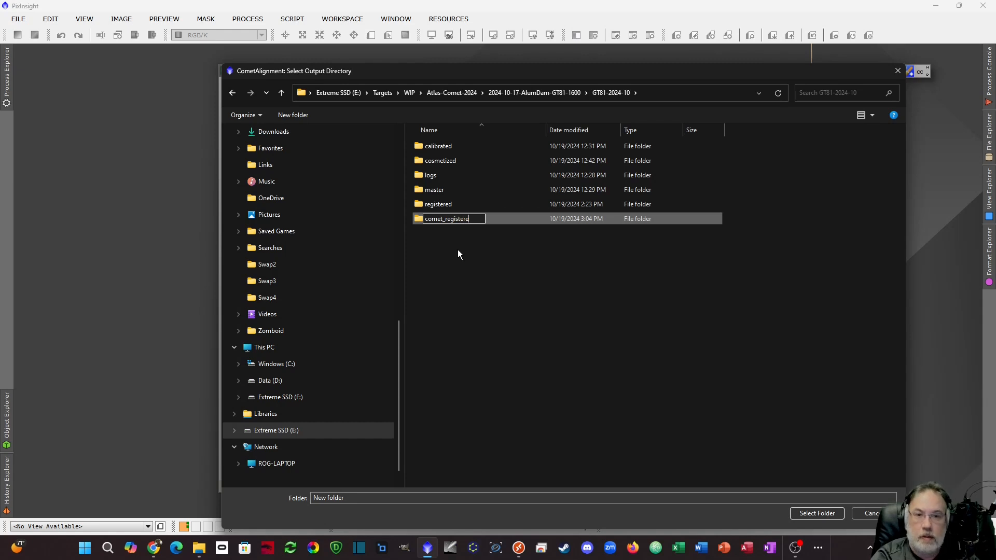
click(810, 515)
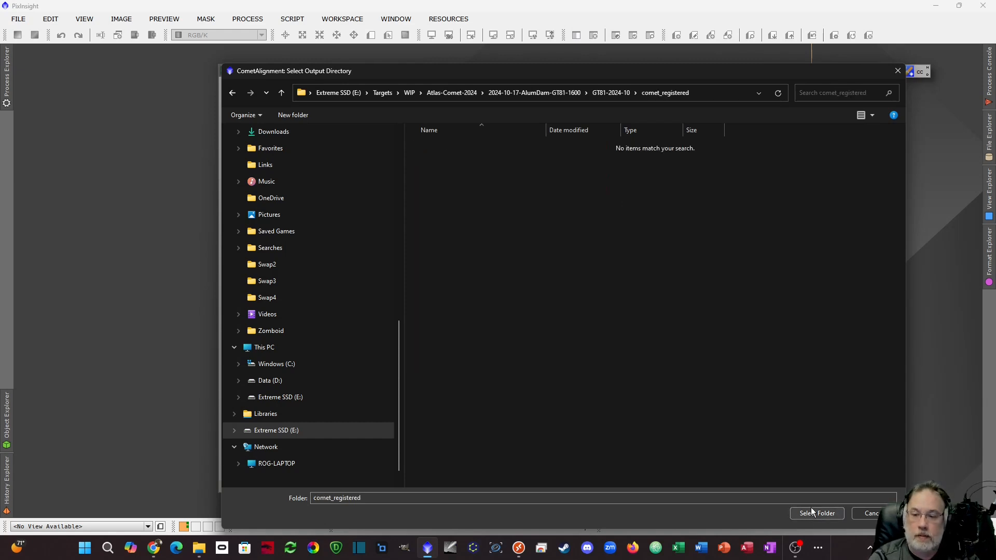
click(812, 513)
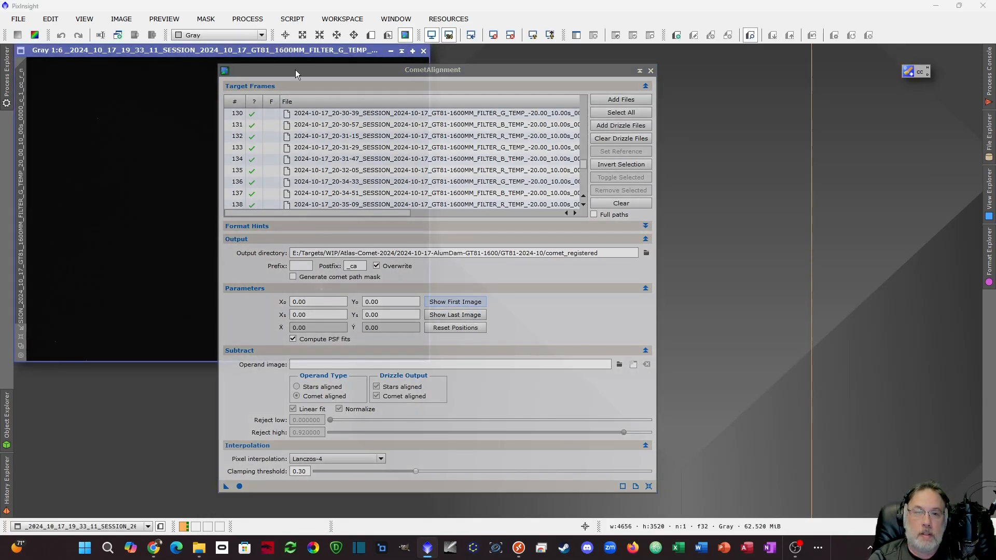
Show the first target image, auto-stretch it, and mark the comet nucleus at about X 3414, Y 2685
drag(296, 73, 540, 68)
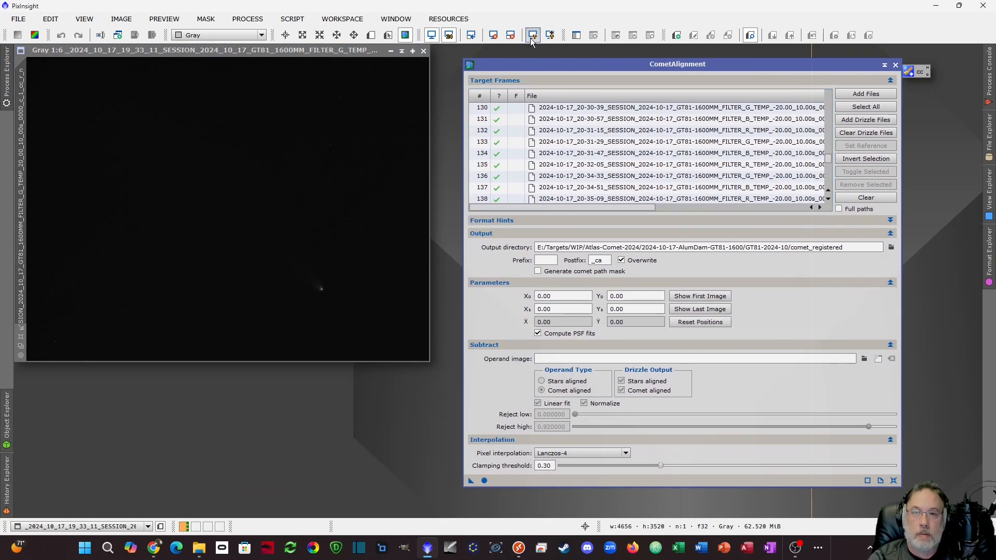
click(532, 35)
scroll(315, 276, up, 5)
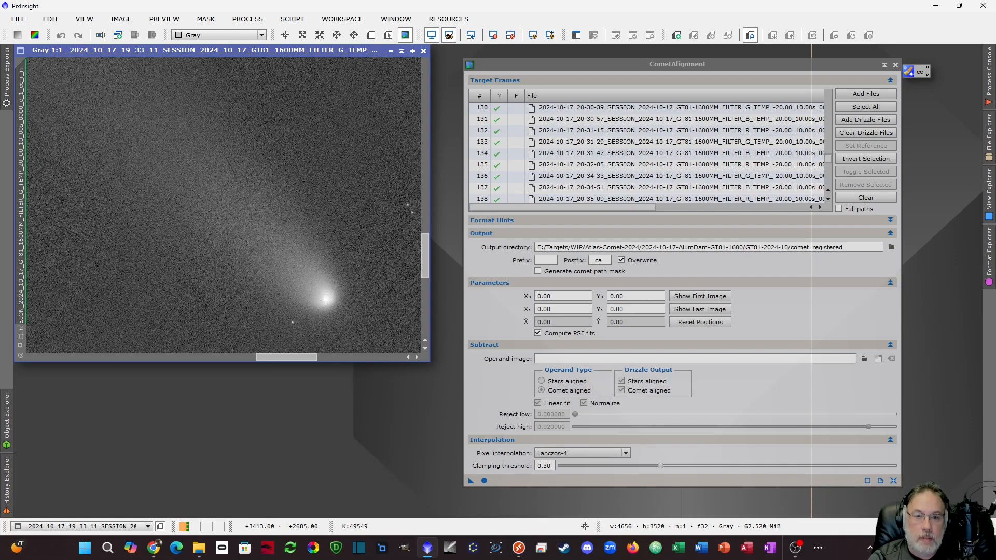
click(326, 299)
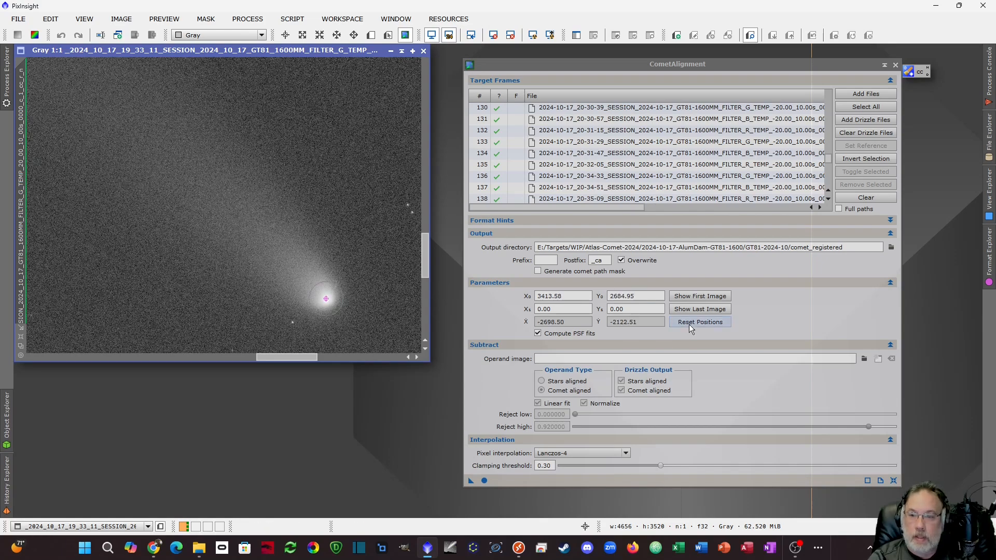
Show the last target image, auto-stretch it, and mark the comet nucleus at about X 3081, Y 2494
click(699, 310)
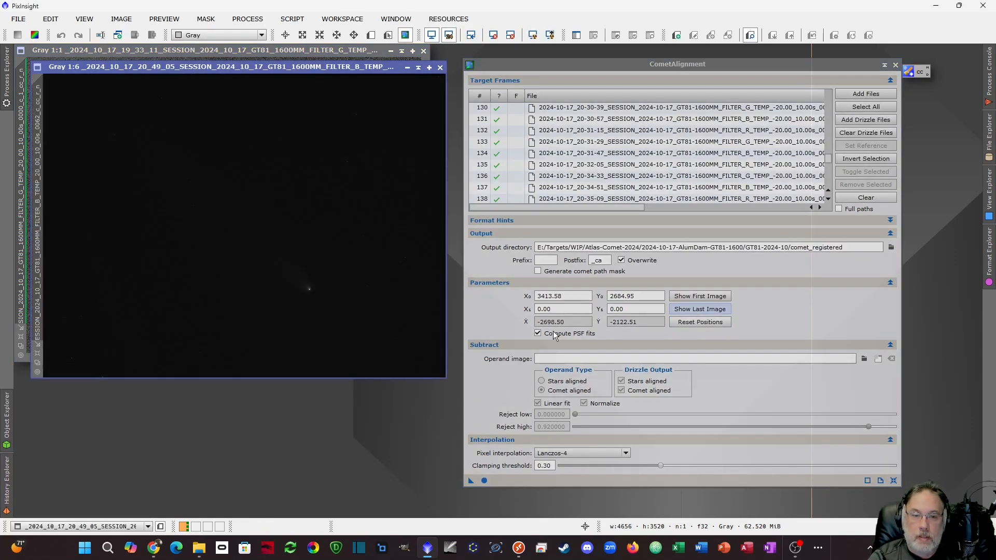
click(533, 36)
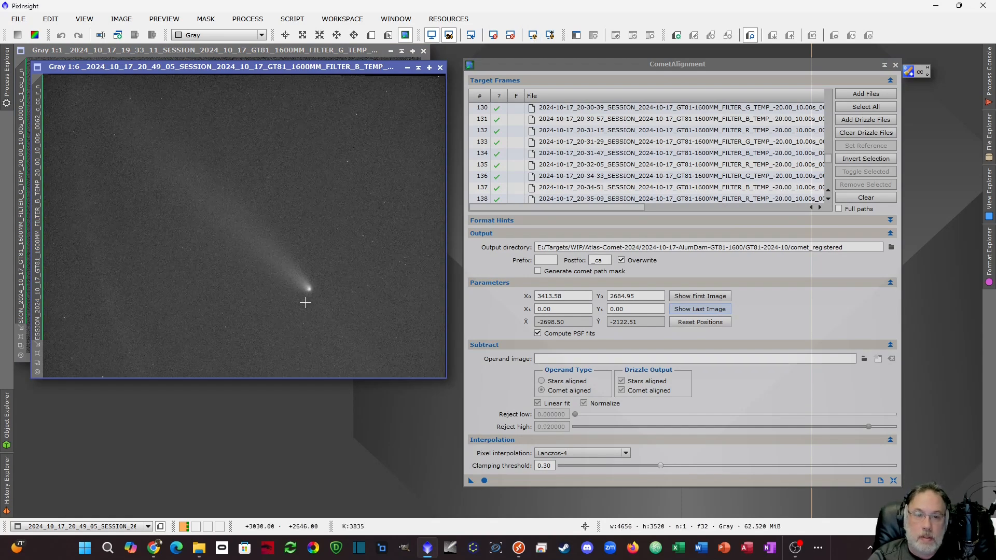
scroll(305, 289, up, 5)
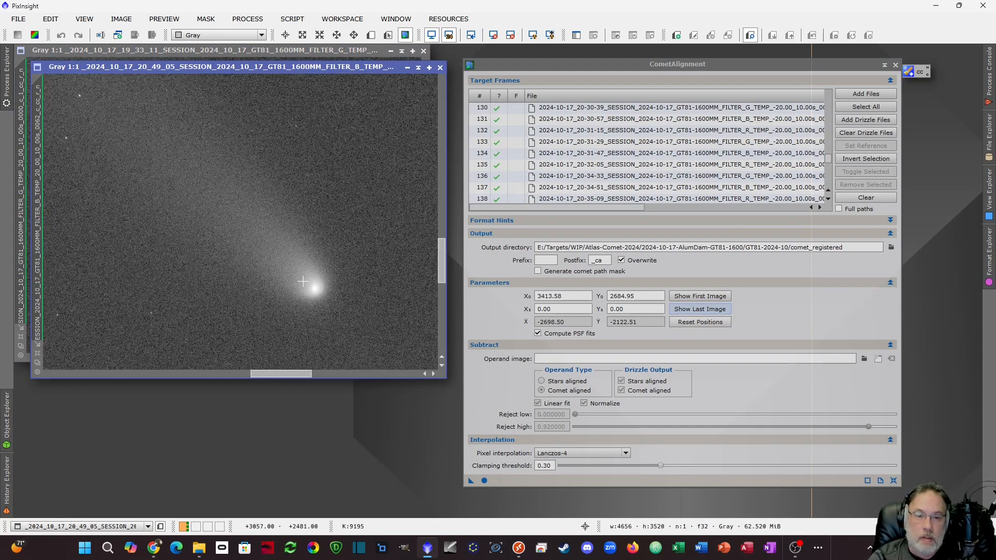
scroll(319, 293, up, 1)
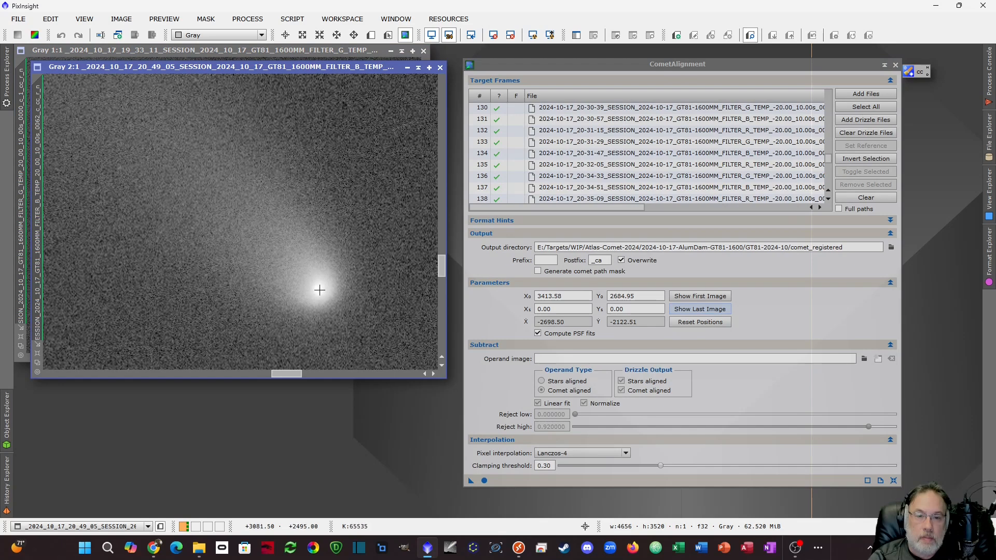
click(317, 289)
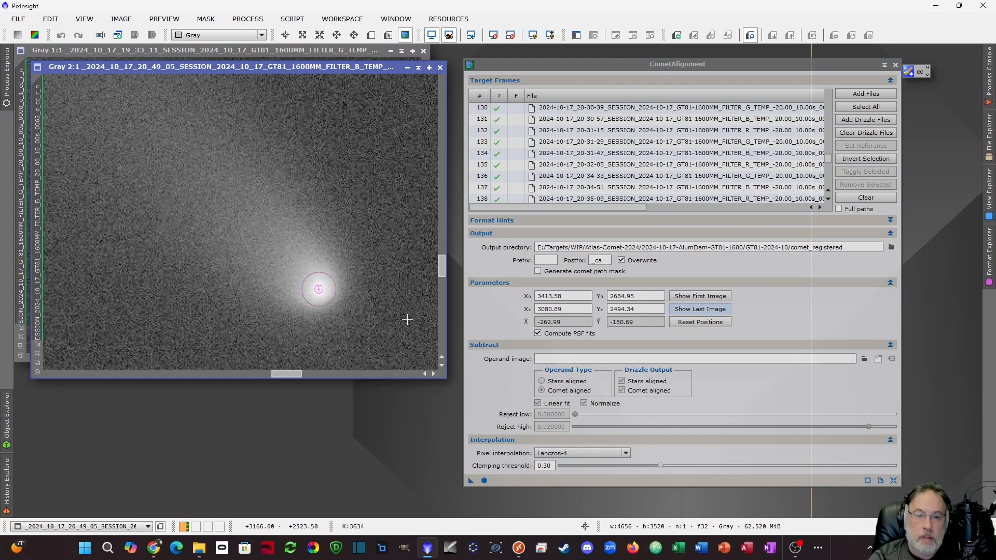
Run CometAlignment on the target frames, and close the process and both comet images
click(484, 482)
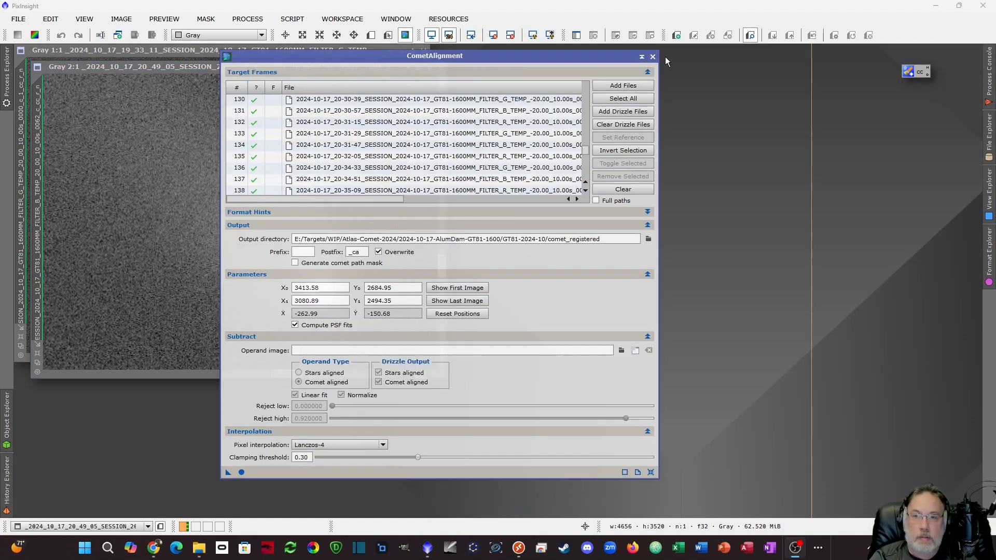
click(652, 56)
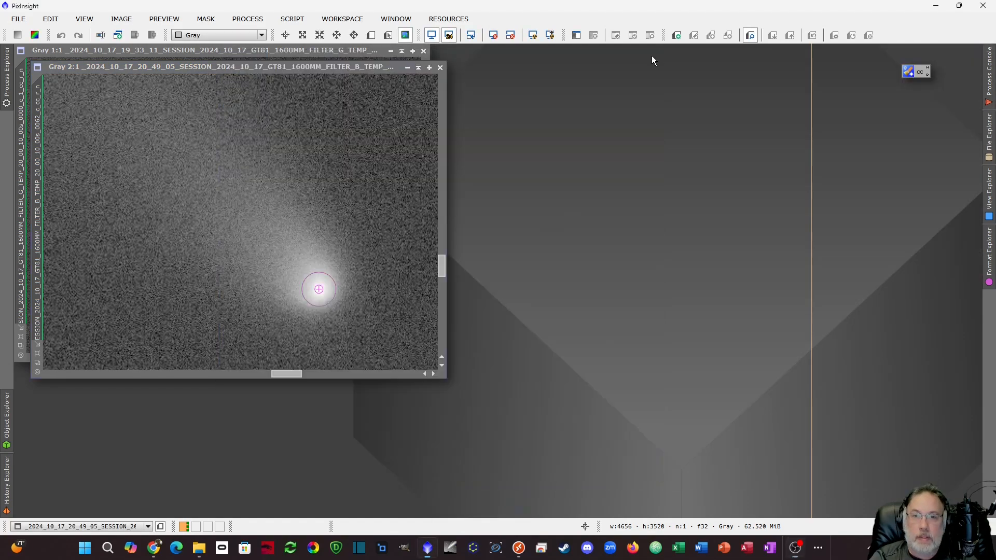
key(ctrl+shift+w)
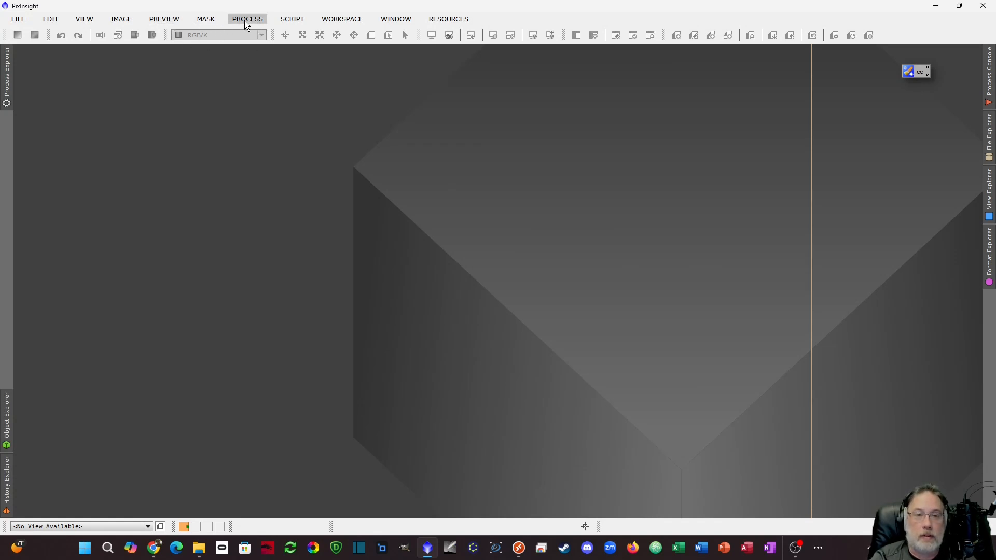
Set up LRGBCombination with the L channel disabled, and open the B, G and R masterLight files from the master folder
drag(873, 152, 586, 108)
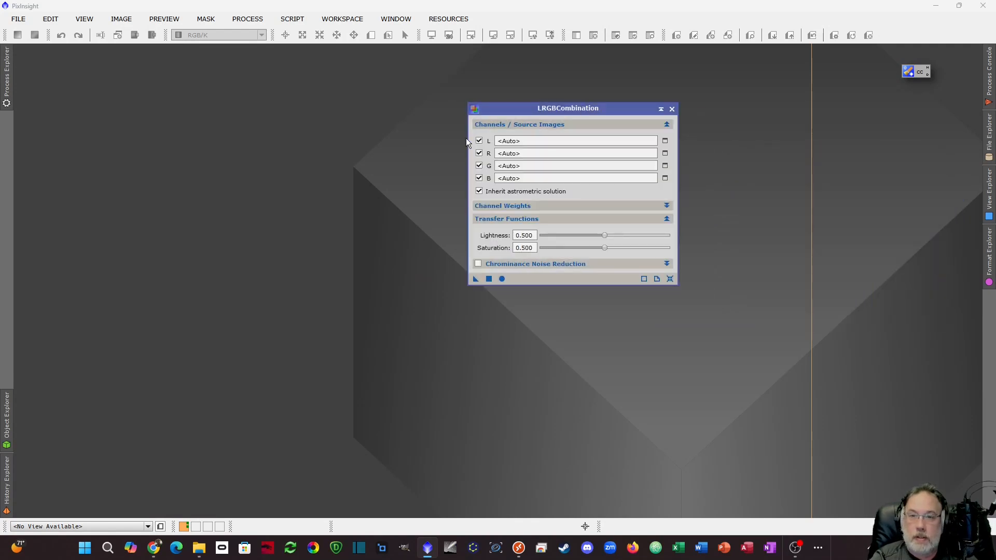
click(478, 141)
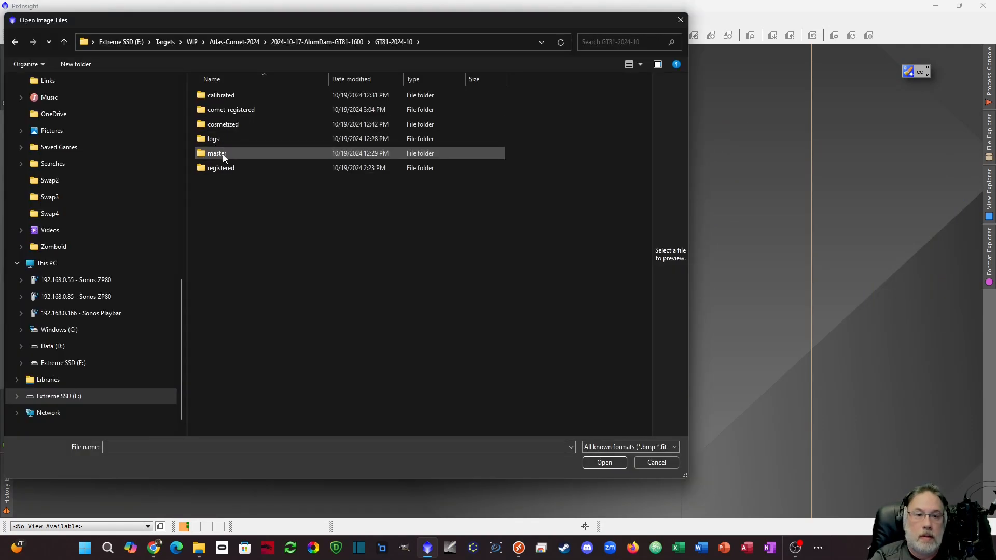
double_click(224, 154)
click(242, 213)
click(242, 212)
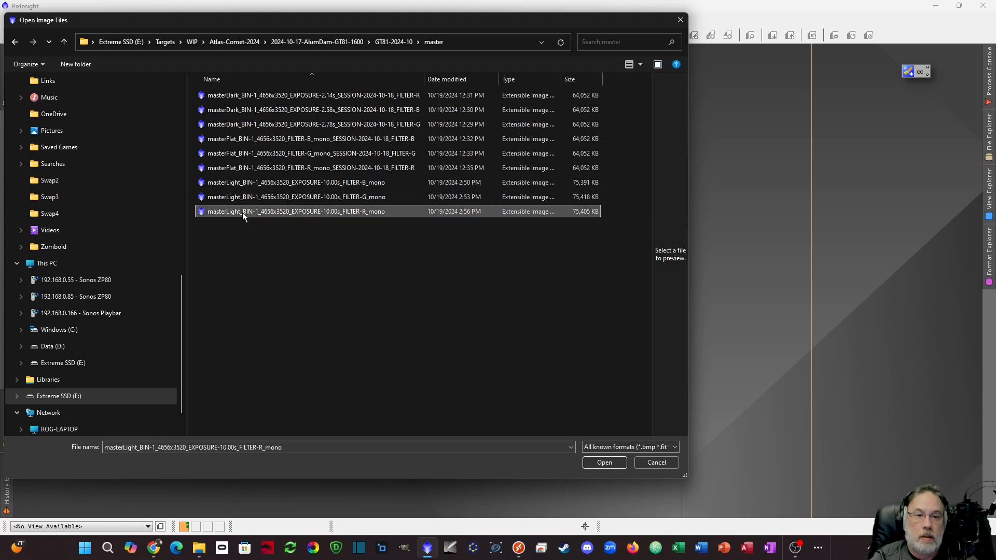
shift+click(242, 184)
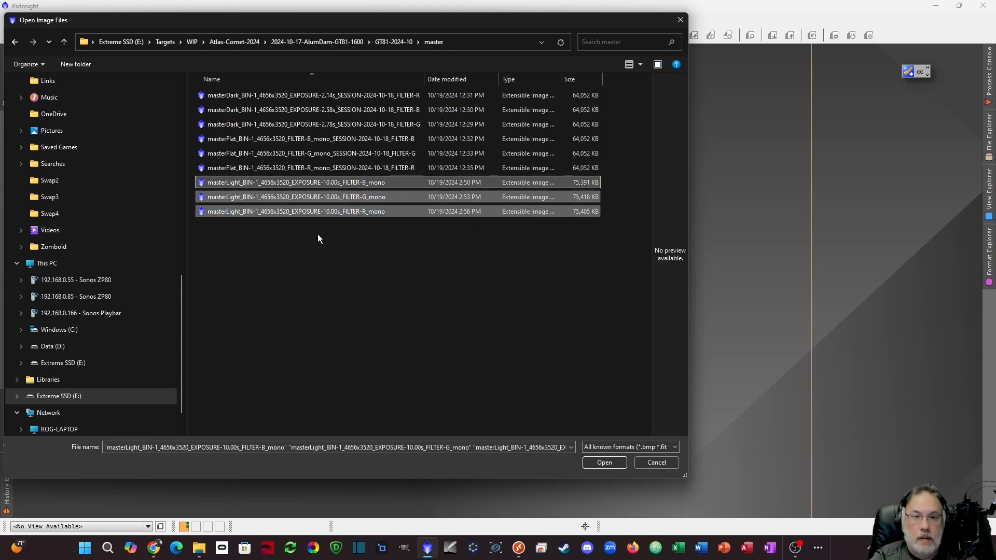
click(618, 467)
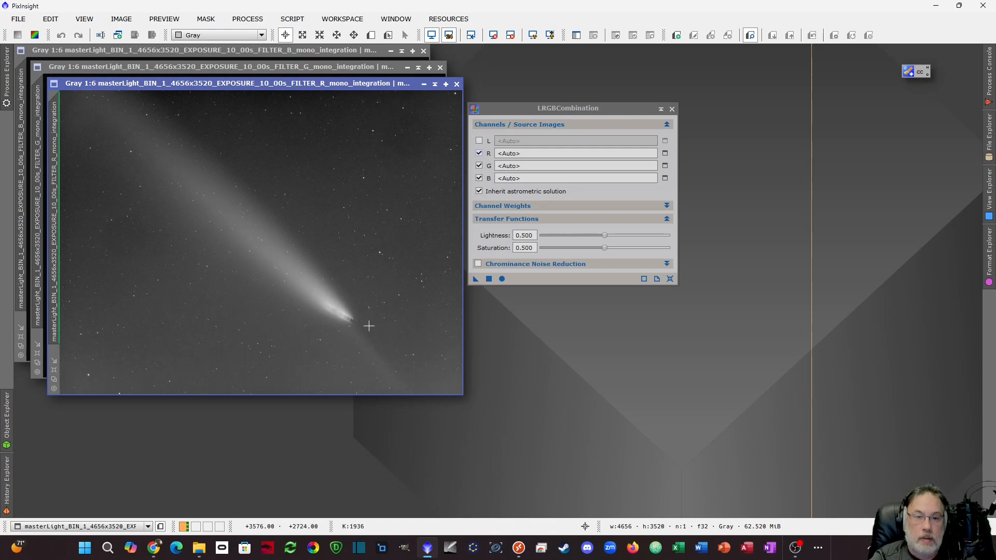
Spread out the overlapping master light windows and auto-stretch the G and B images
click(344, 66)
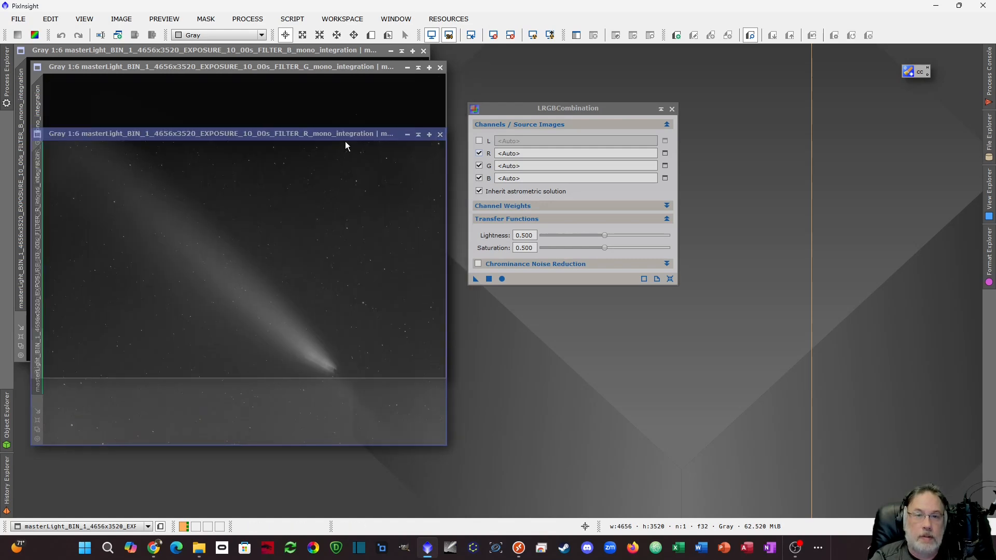
drag(344, 66, 334, 124)
click(340, 60)
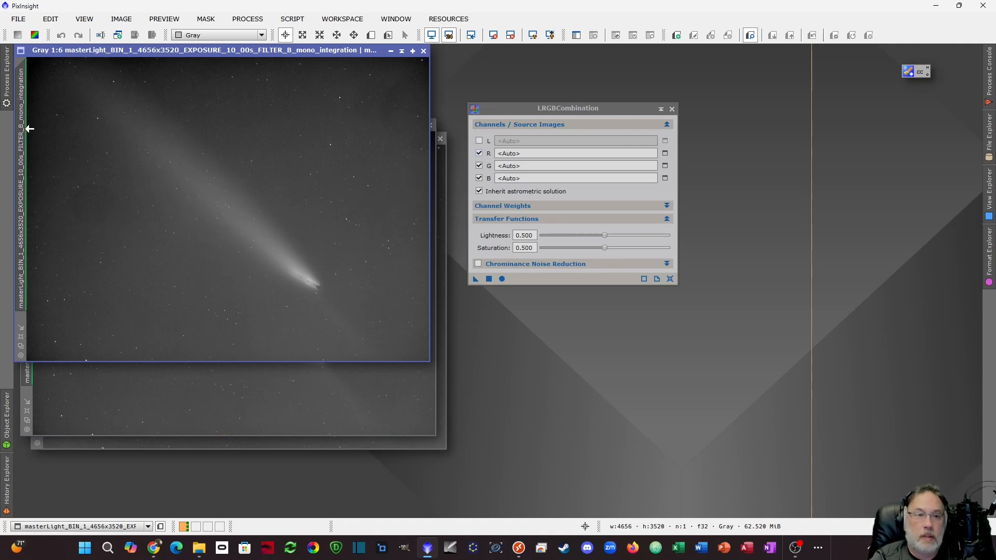
Assign the B, G and R master lights to their matching LRGBCombination channels, minimizing the B and G images
drag(23, 135, 522, 181)
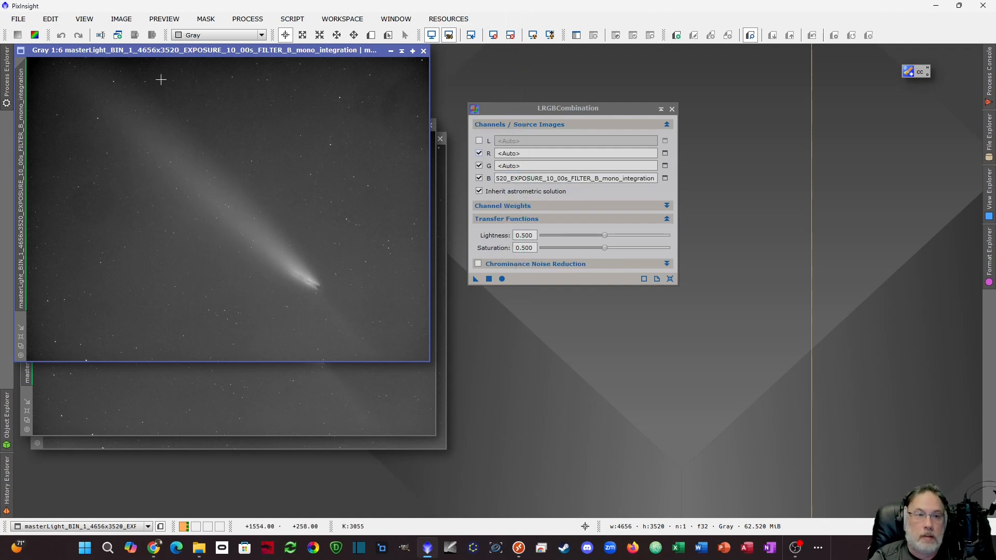
click(391, 51)
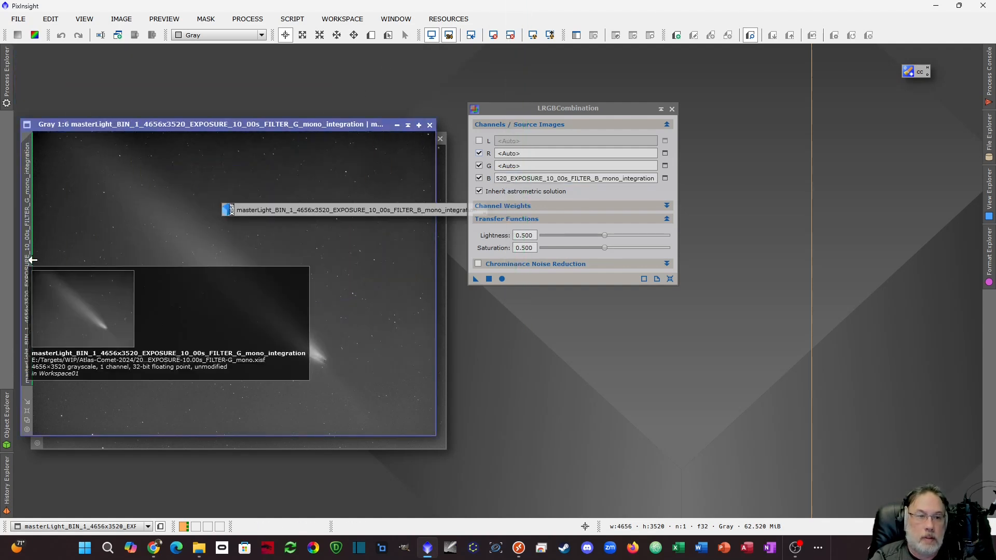
drag(34, 256, 519, 168)
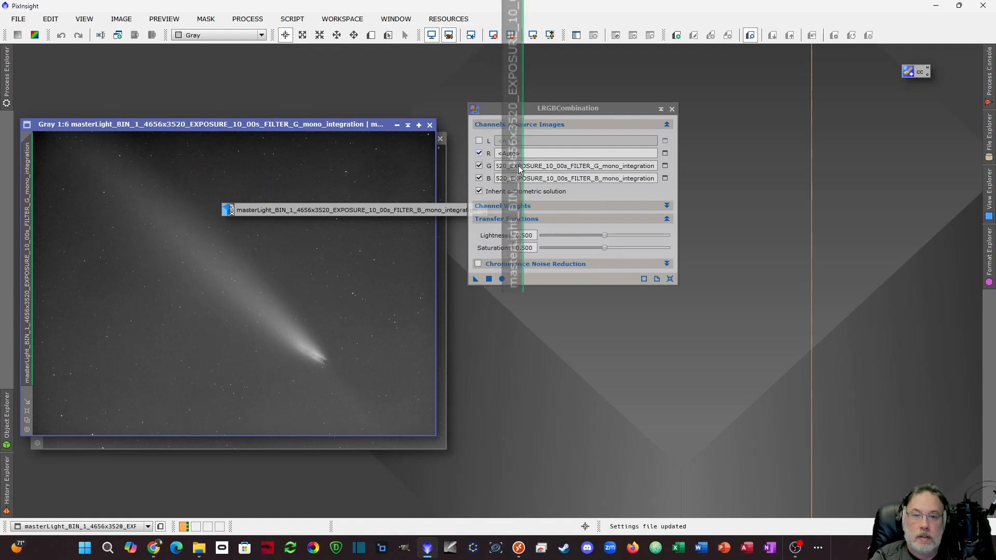
click(397, 126)
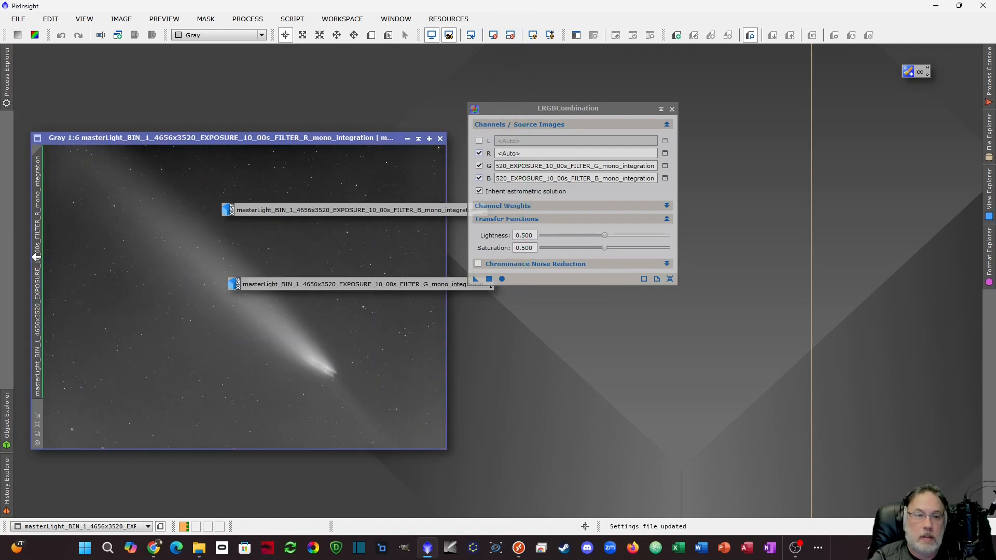
drag(40, 264, 533, 157)
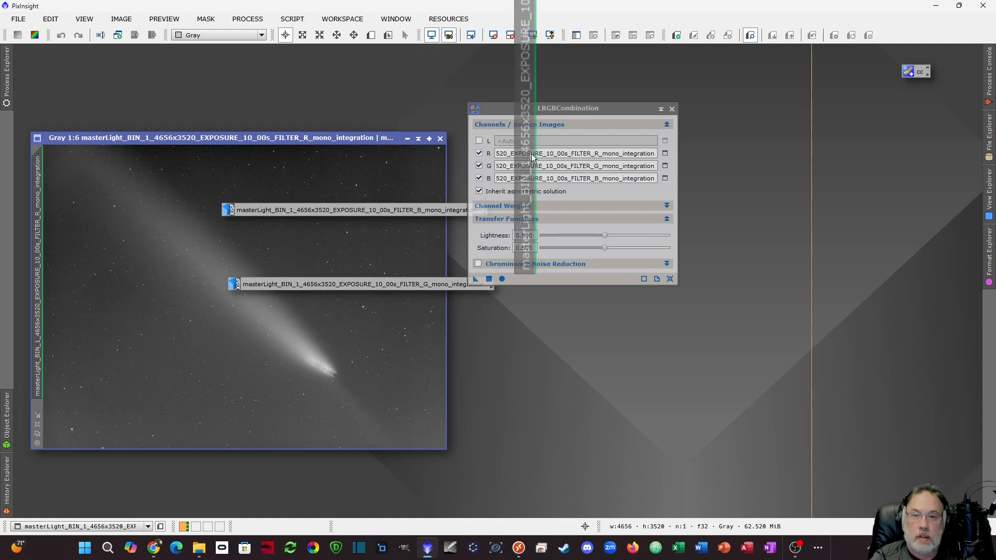
Combine the channels into a new color image, close LRGBCombination, and auto-stretch the result
click(502, 279)
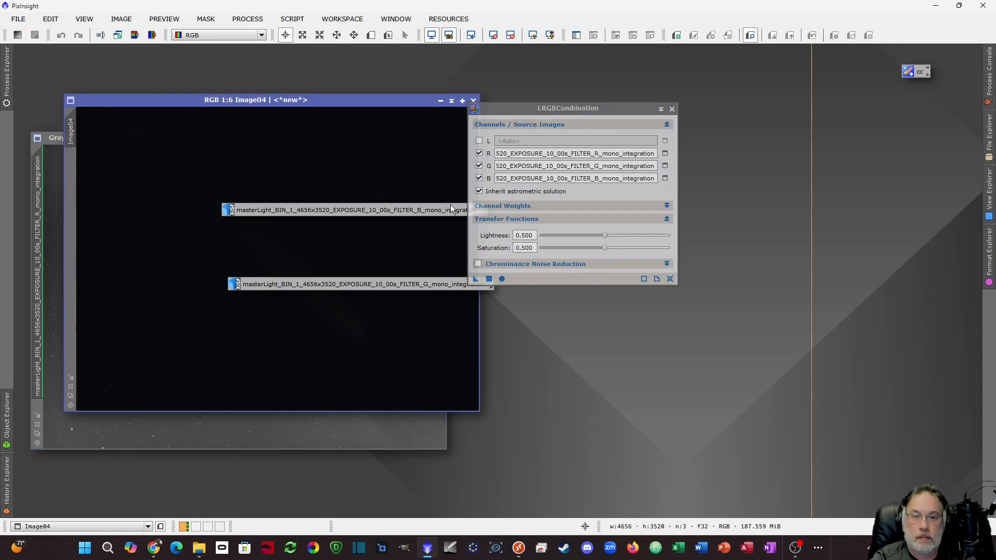
click(671, 109)
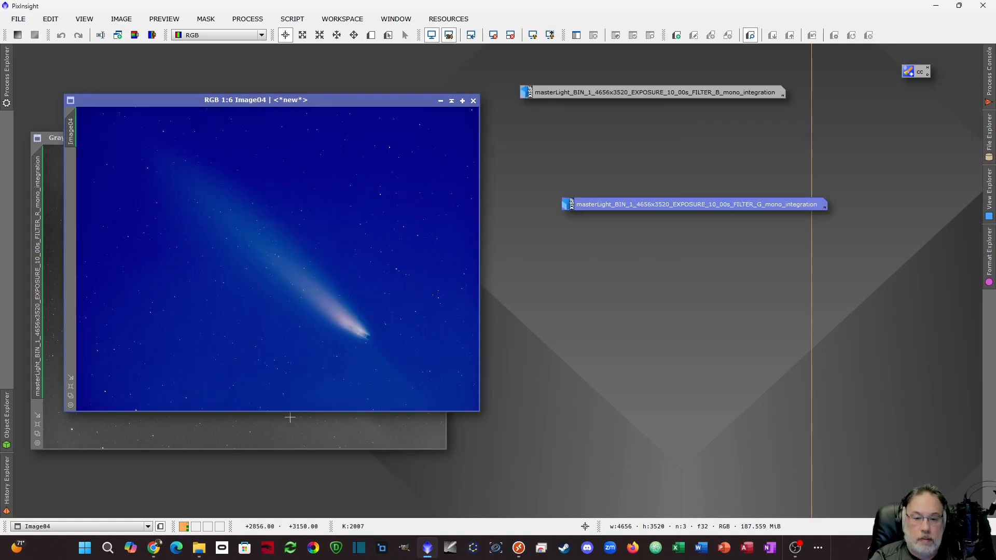
key(ctrl+a)
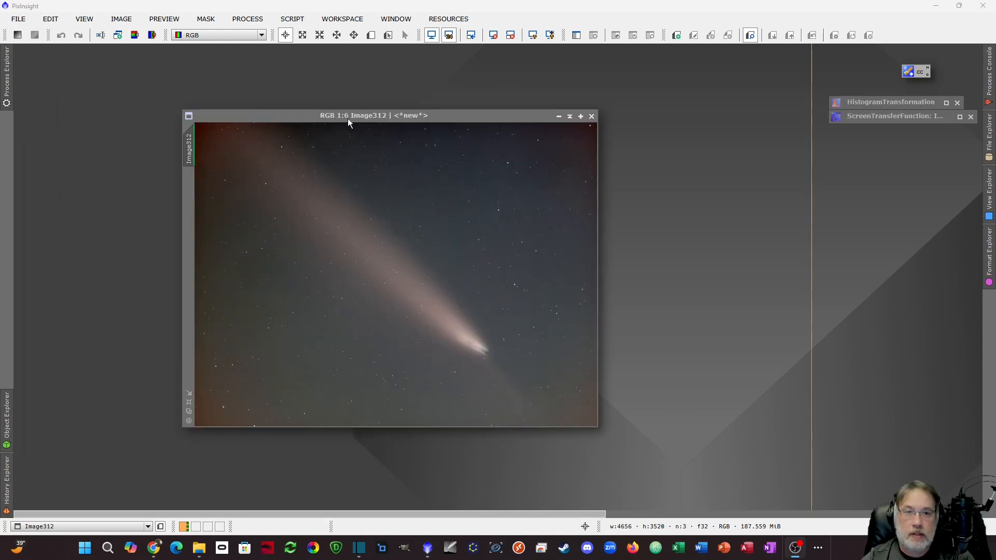
Crop the comet image's edges to about 4326 × 3294 px with DynamicCrop, saving the crop as a process icon
click(300, 79)
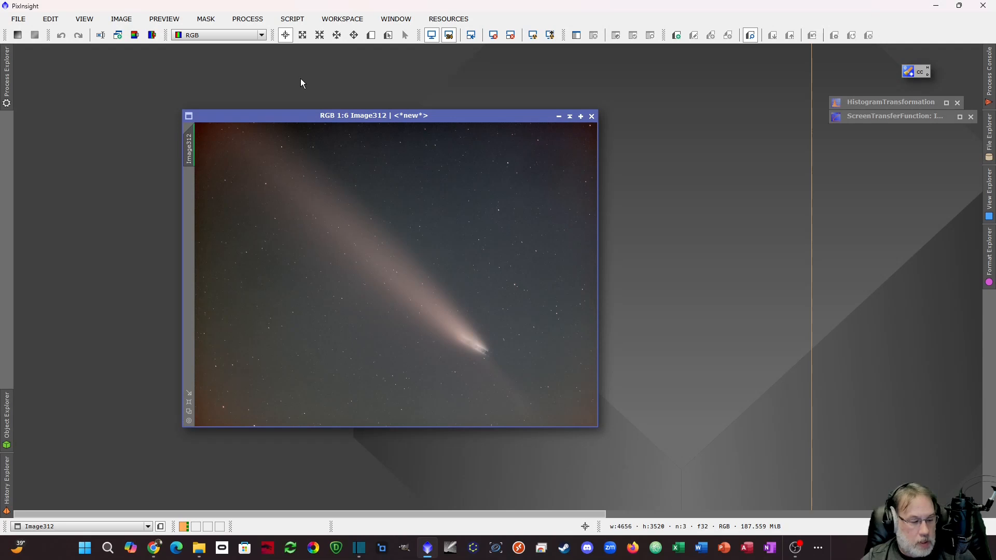
key(ctrl+shift+c)
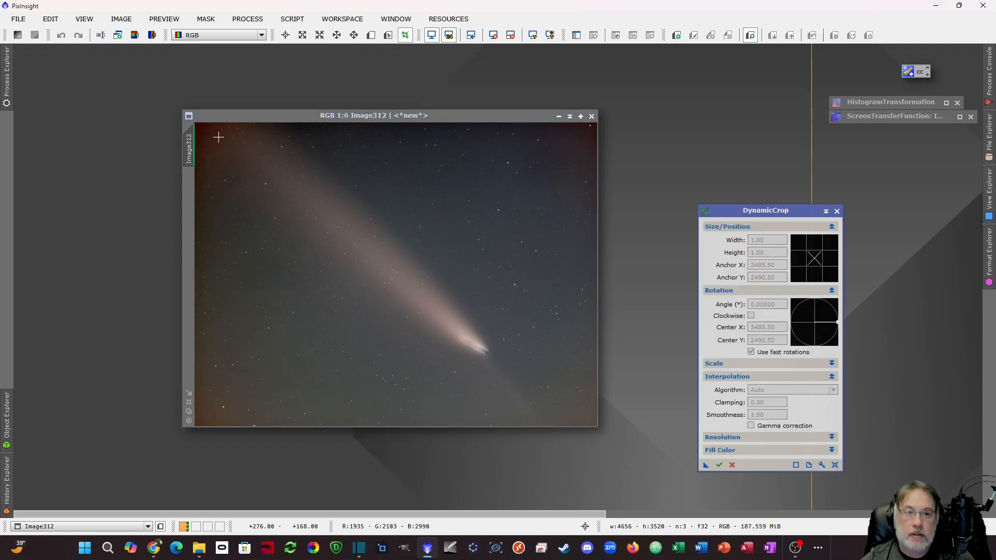
drag(218, 137, 591, 421)
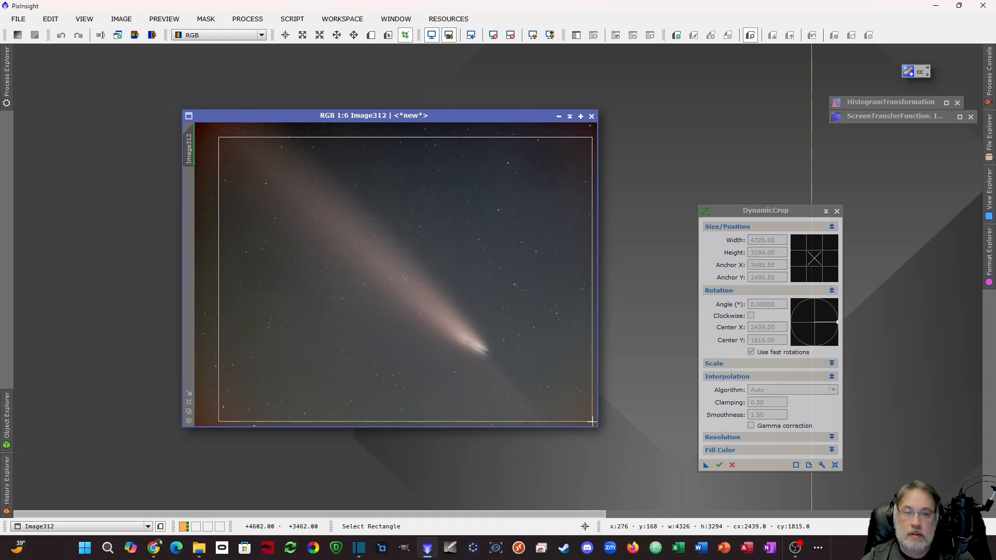
drag(592, 421, 592, 422)
drag(704, 466, 870, 163)
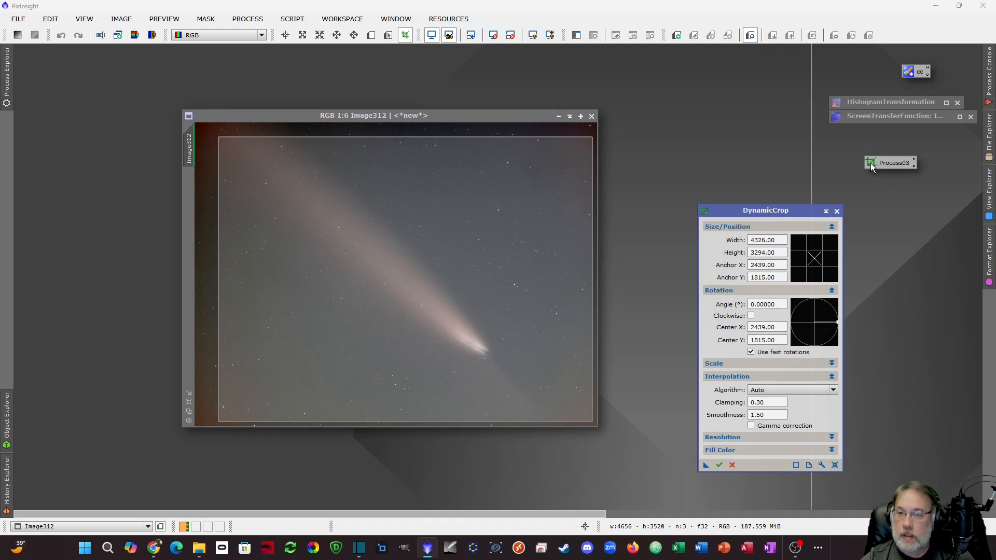
click(719, 465)
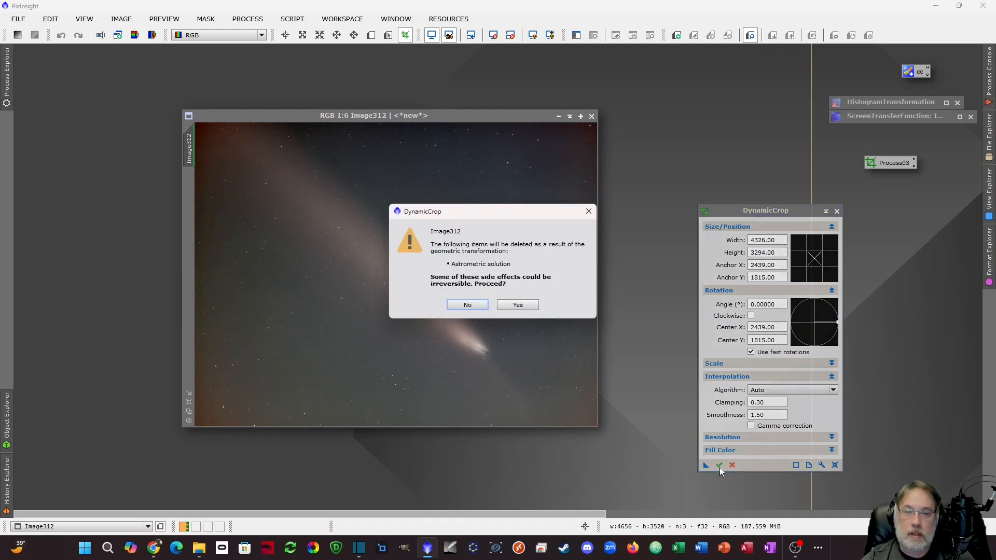
click(517, 305)
drag(409, 115, 436, 122)
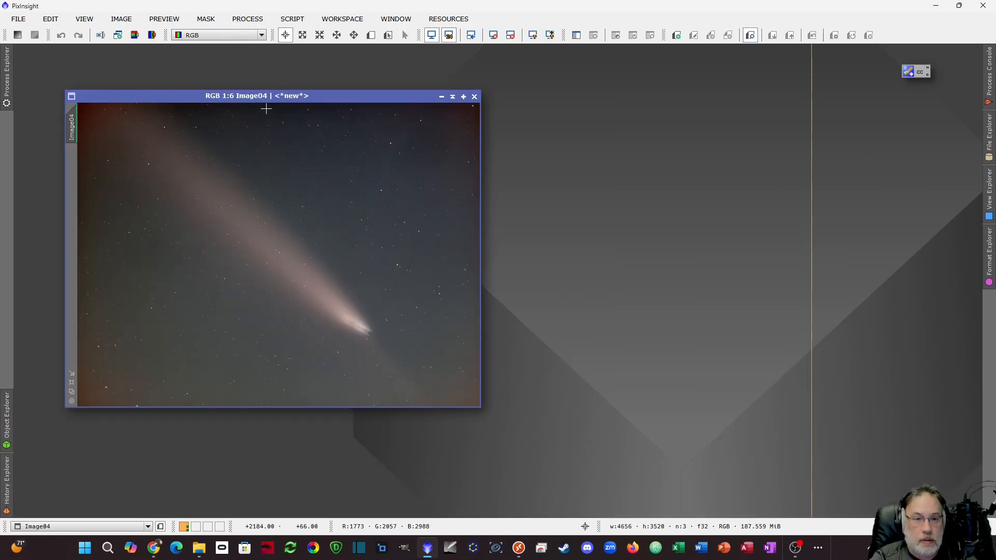
Start DynamicBackgroundExtraction on the color comet image and generate background samples with 15 per row
mouse_move(6, 78)
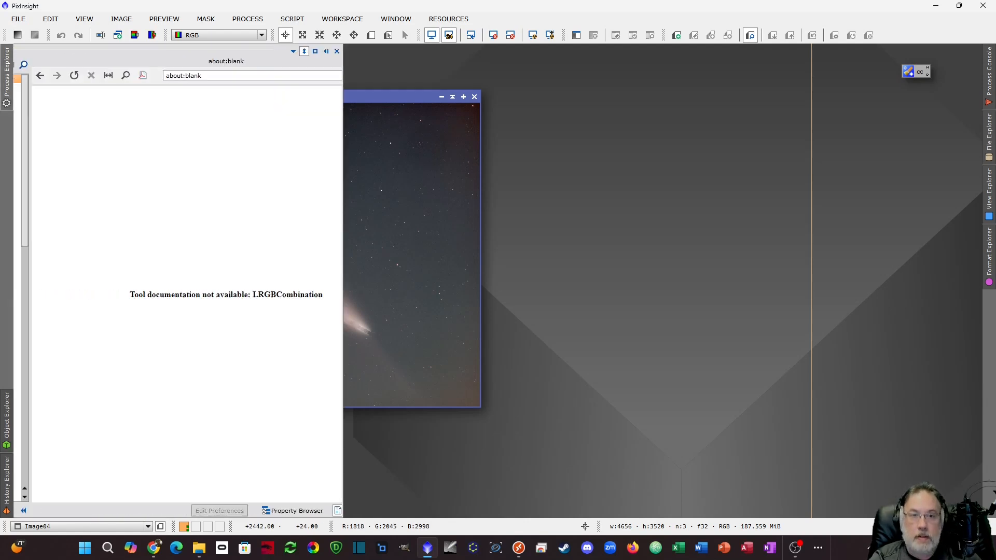
double_click(101, 287)
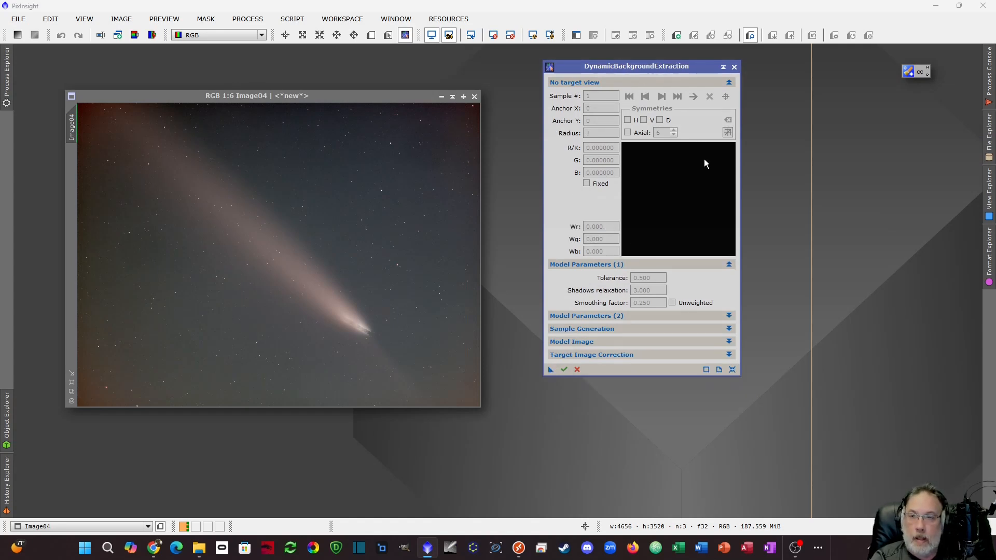
click(728, 317)
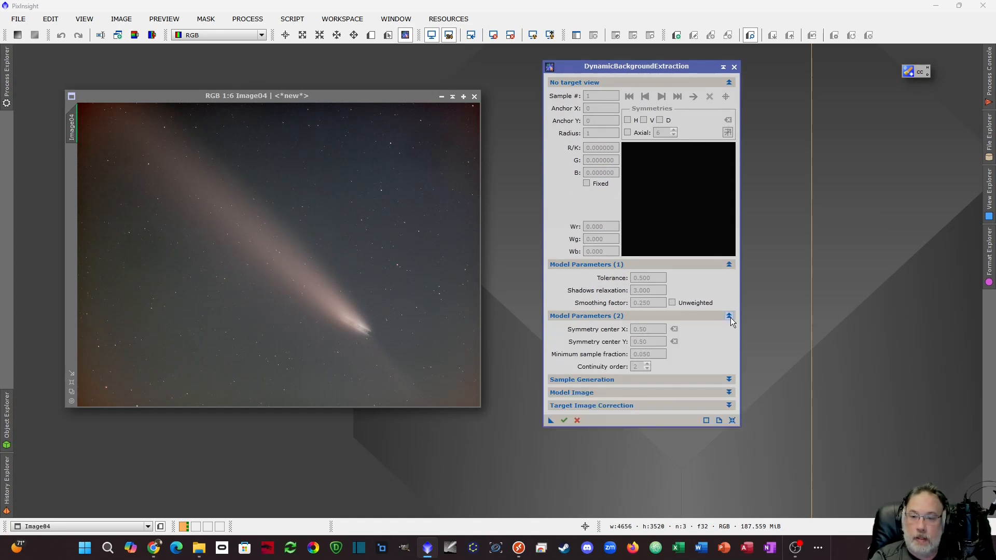
click(729, 317)
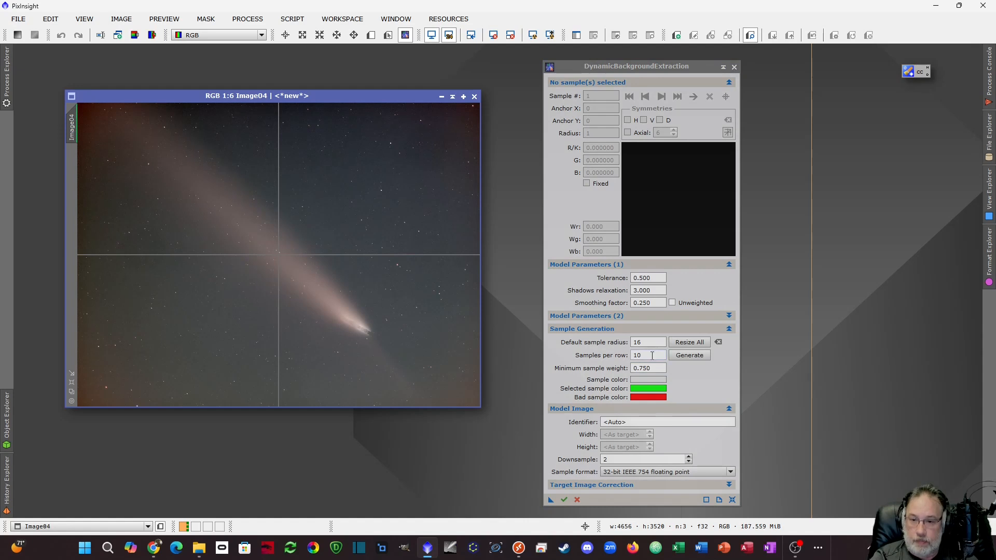
double_click(652, 355)
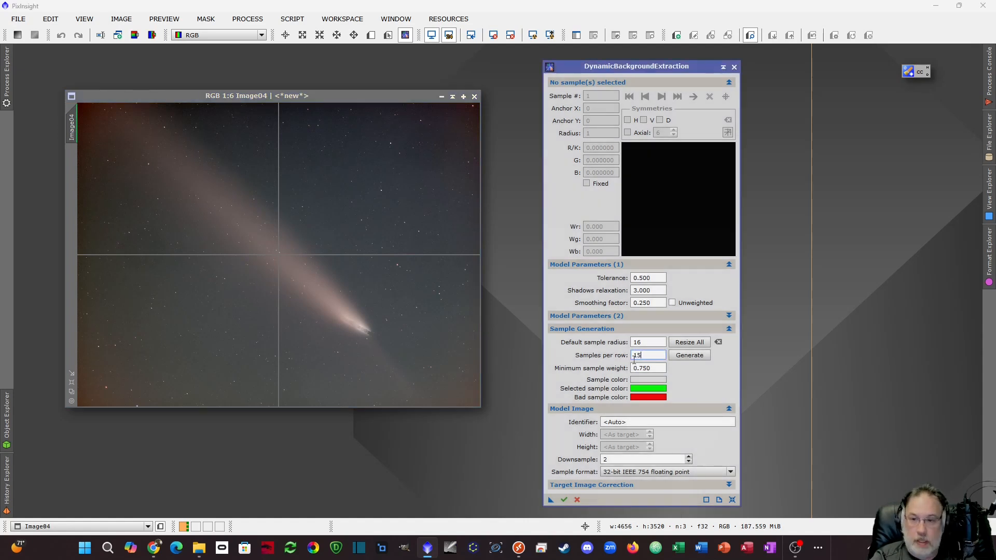
click(695, 357)
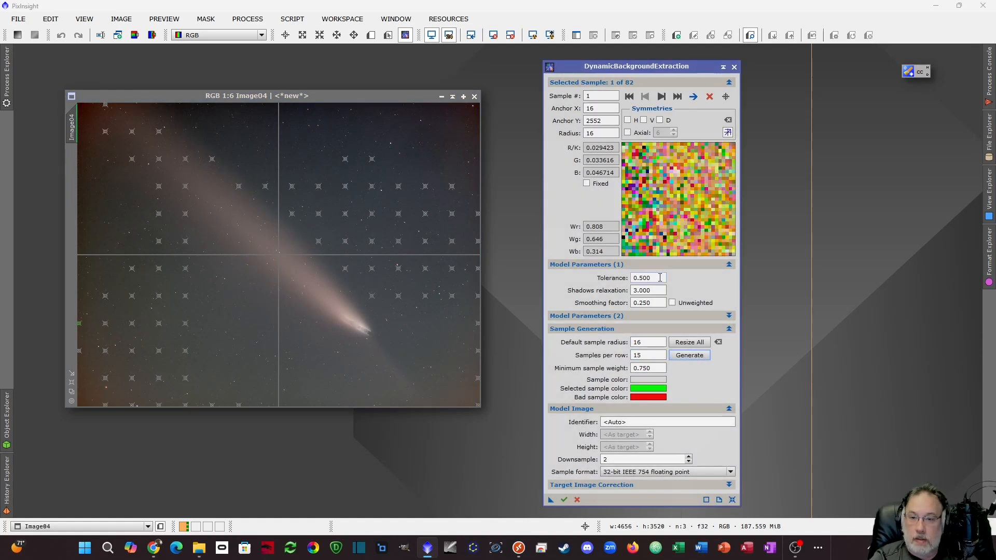
Set the background model tolerance to 2.5 and regenerate the samples
double_click(635, 278)
text(2.5)
key(Tab)
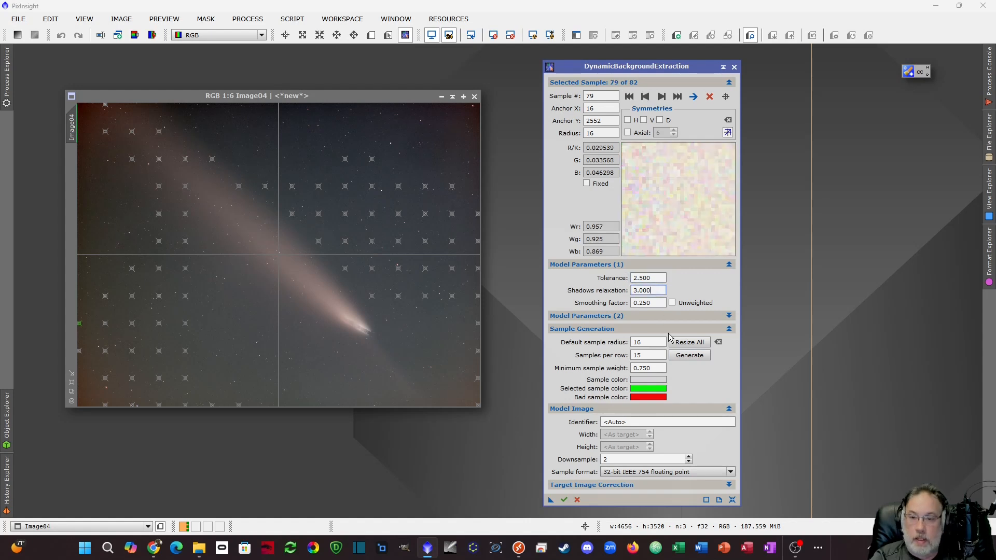
click(689, 356)
Delete the background sample points that fall on the comet's head and tail
click(212, 159)
key(Delete)
click(185, 132)
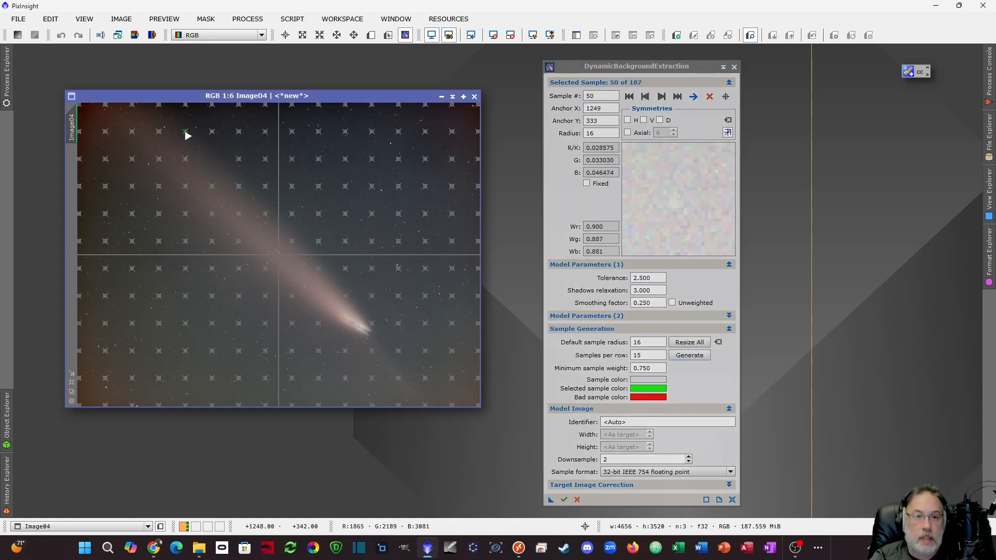
key(Delete)
click(143, 111)
key(Delete)
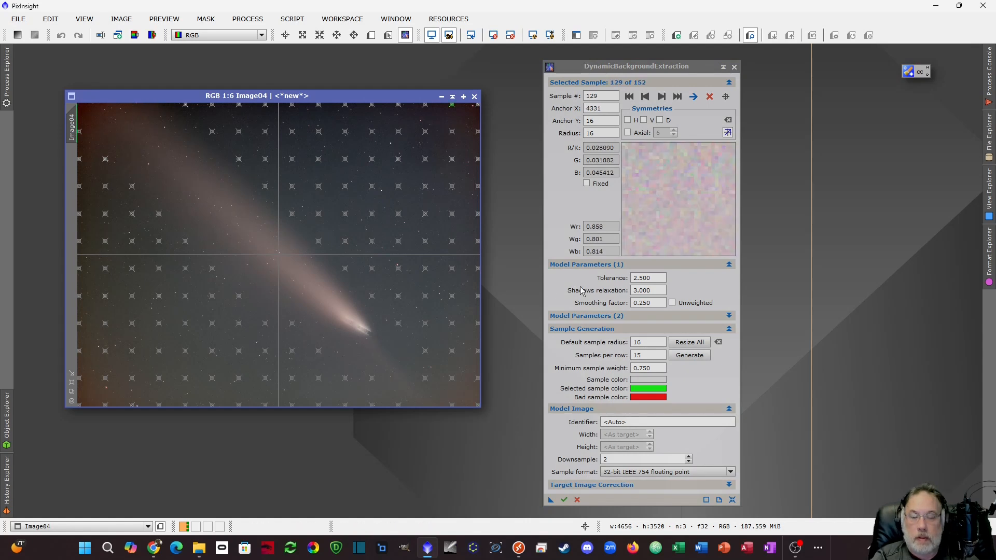
Set the target image correction to Subtraction and have the result replace the target image
click(662, 485)
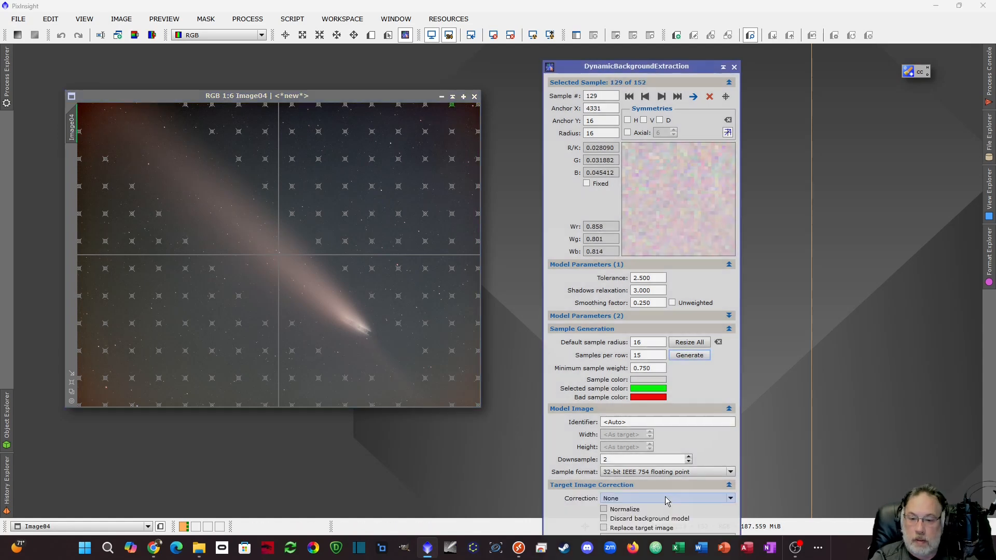
click(665, 498)
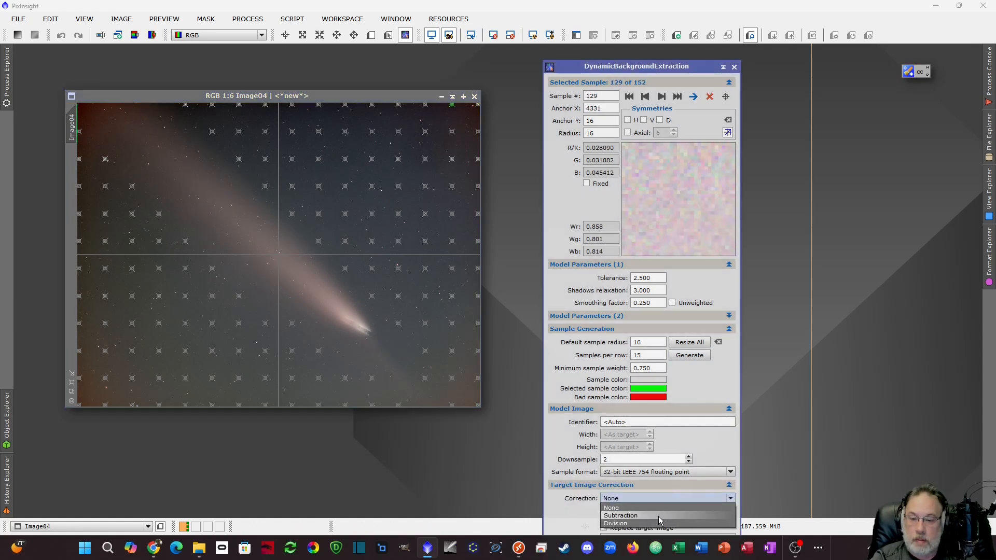
click(658, 515)
click(714, 485)
click(714, 484)
click(605, 527)
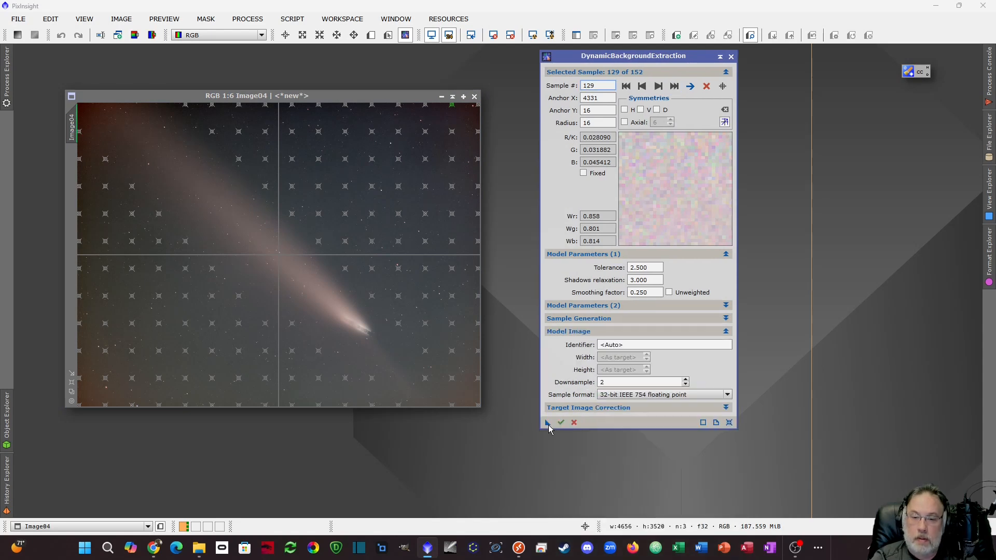
Run DynamicBackgroundExtraction on the color image, refresh the corrected image's screen stretch, and close the process
drag(548, 423, 357, 354)
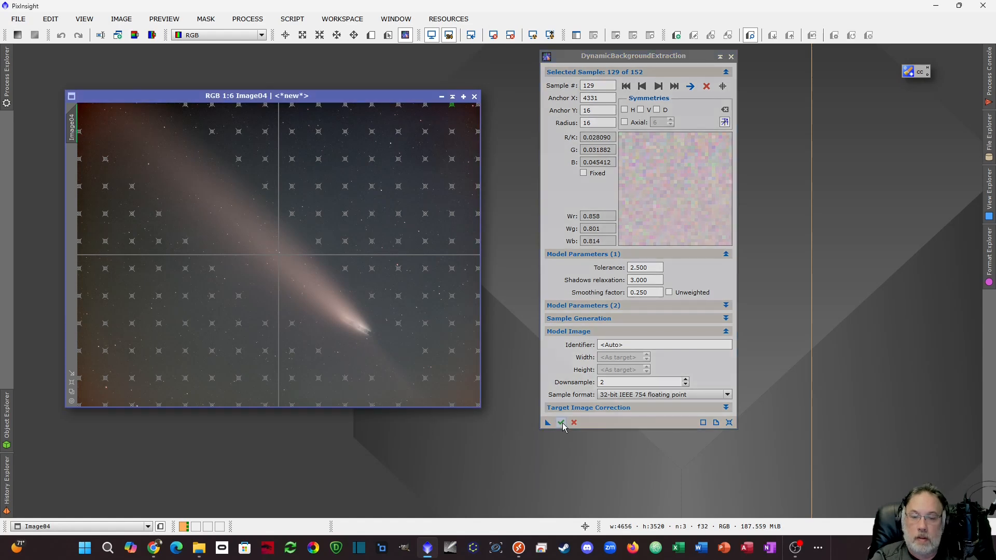
click(562, 423)
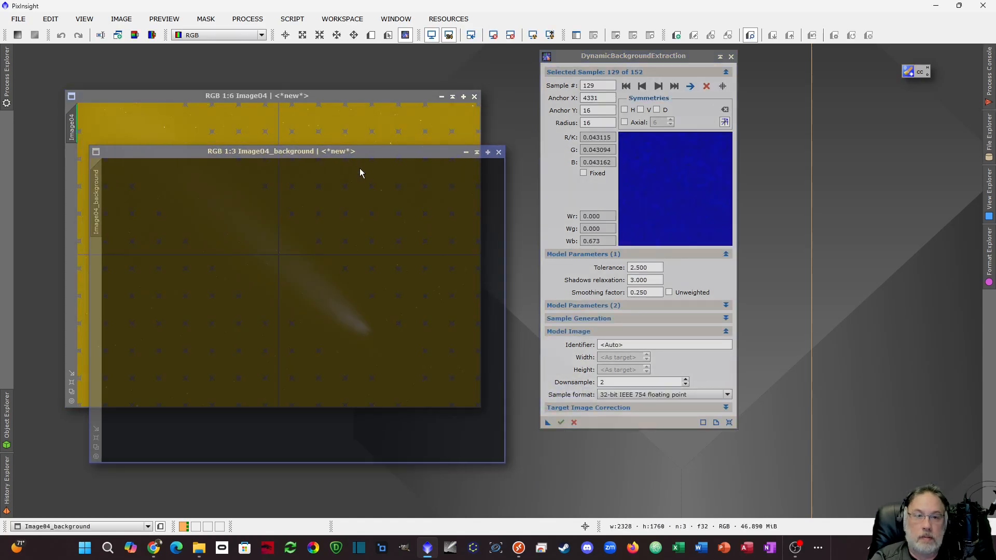
drag(360, 168, 334, 150)
click(343, 94)
click(510, 37)
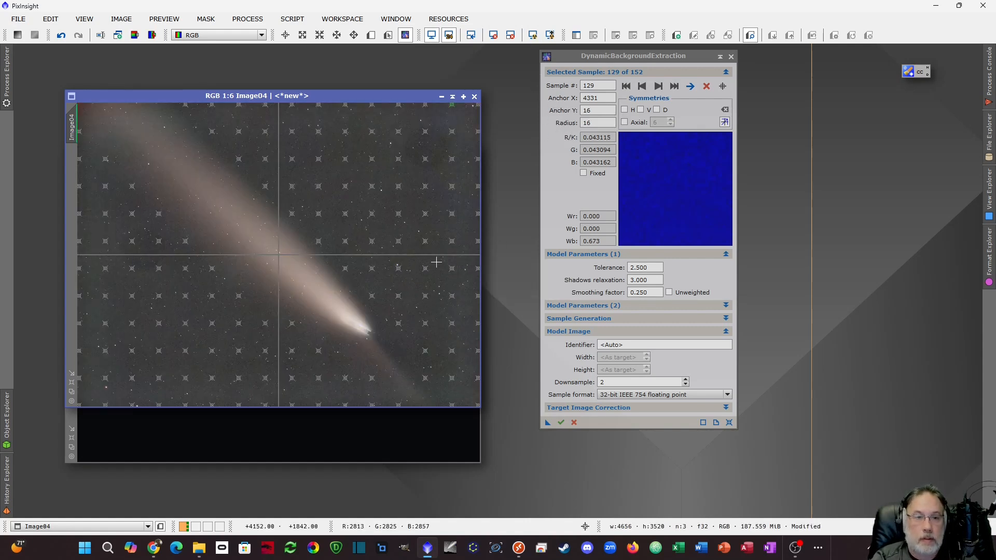
click(731, 57)
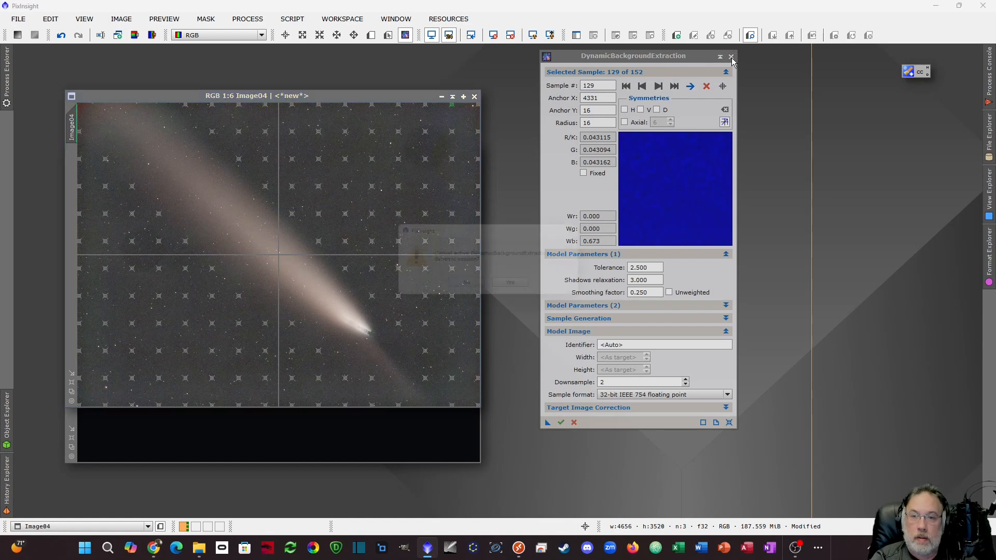
click(514, 292)
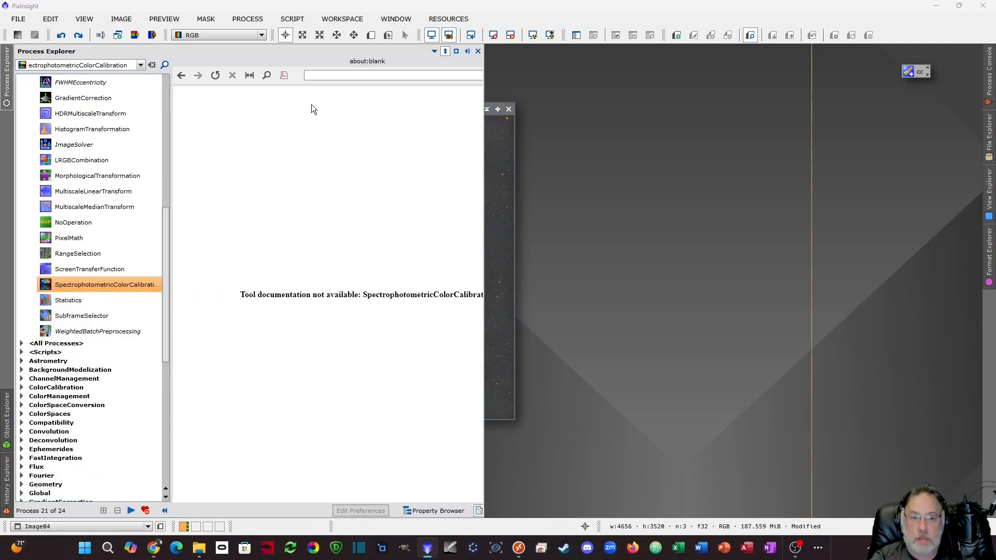
Create a preview about 55 × 53 pixels over empty background sky and load it as the background neutralization region of interest
scroll(366, 221, up, 5)
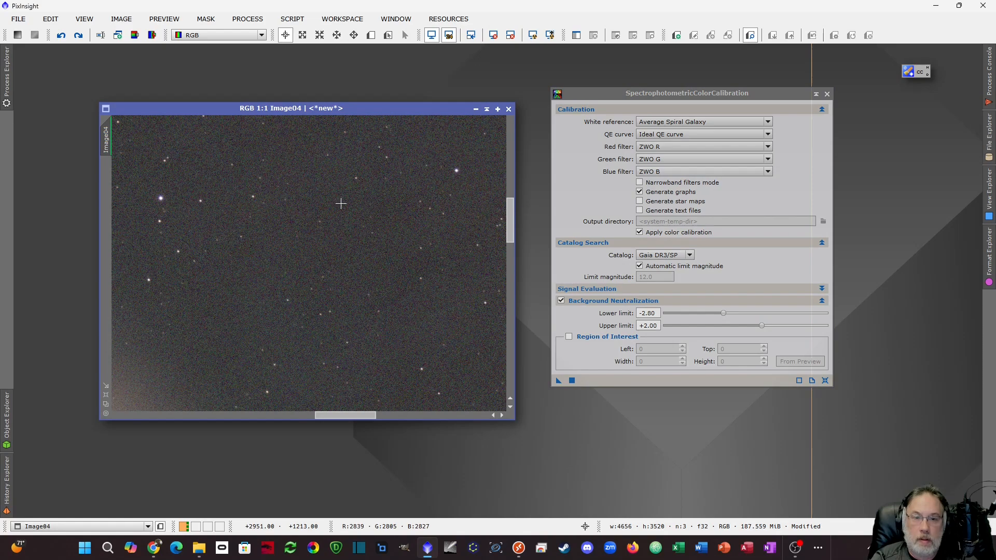
click(371, 35)
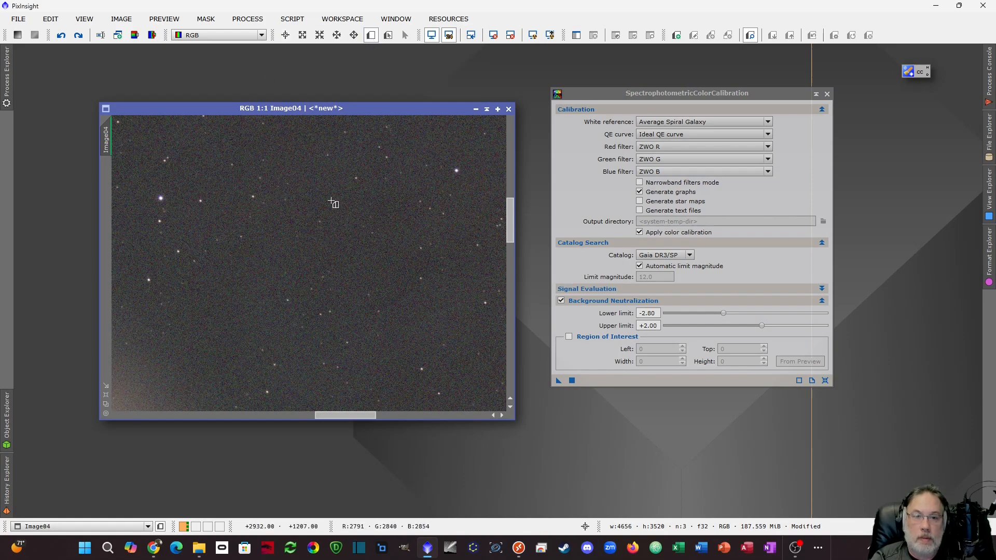
drag(332, 193, 359, 219)
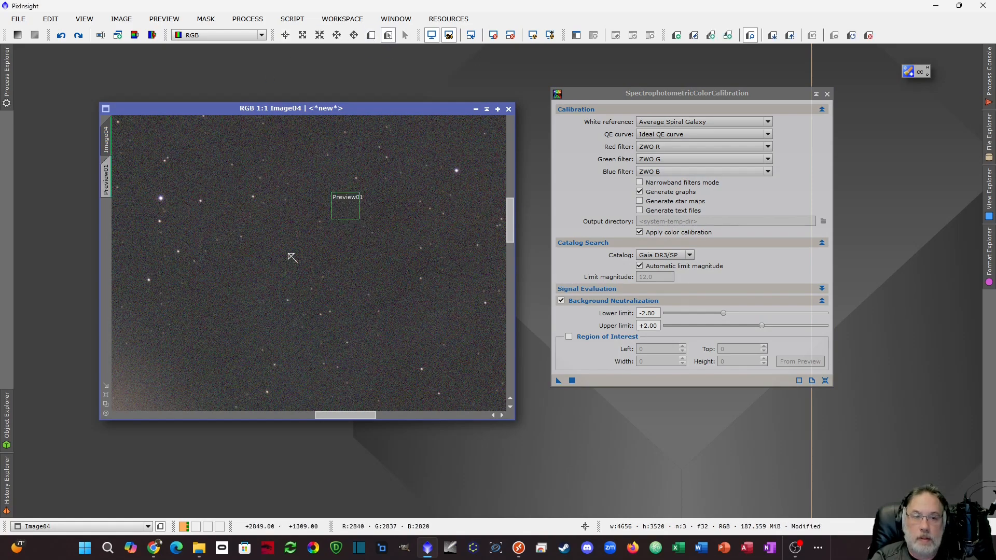
click(103, 179)
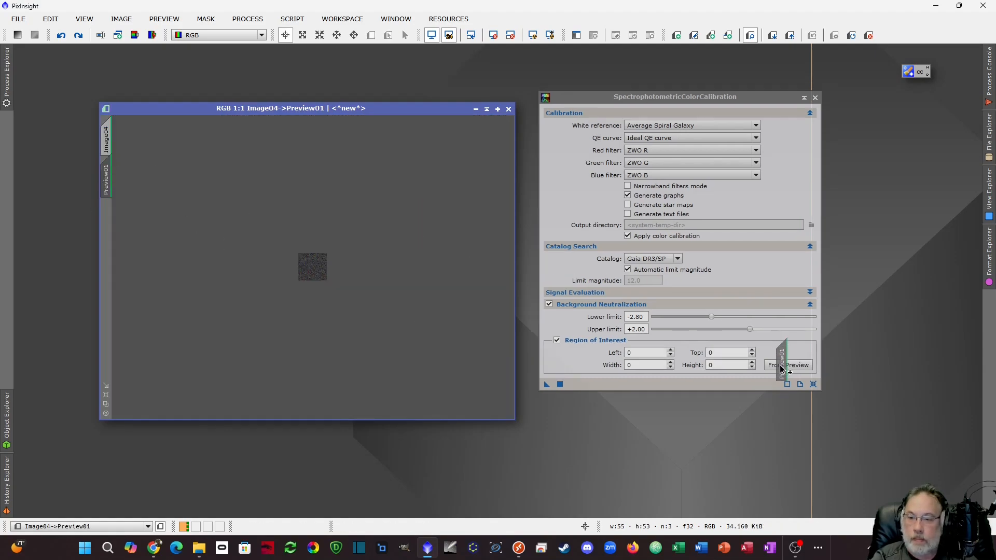
click(780, 366)
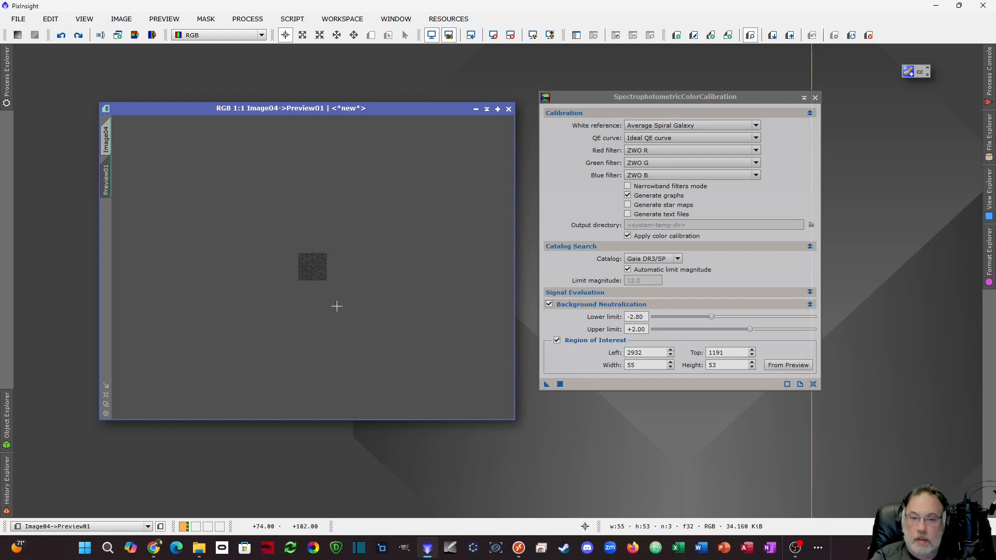
Run SpectrophotometricColorCalibration on the full color image, and close the resulting graphs and the process
click(105, 140)
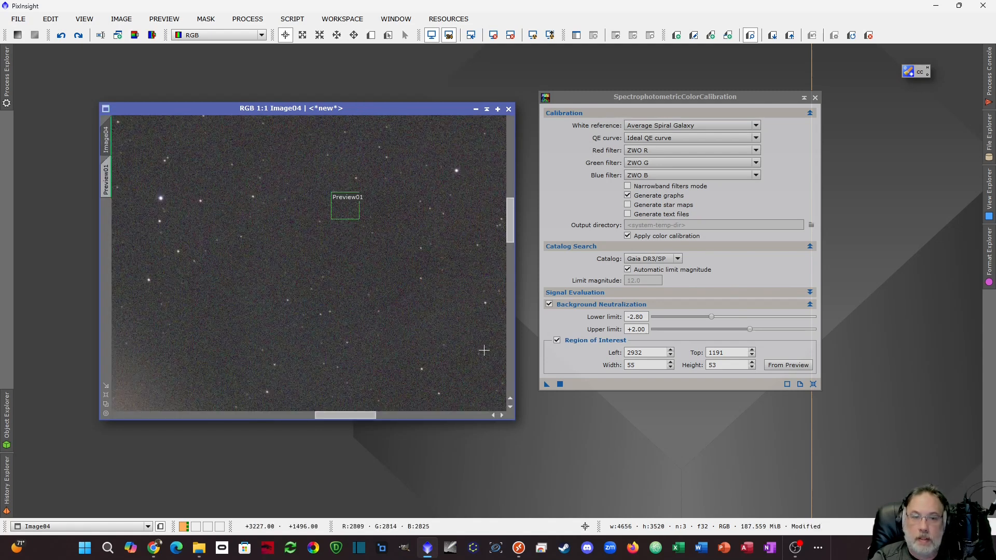
scroll(369, 311, down, 5)
click(546, 385)
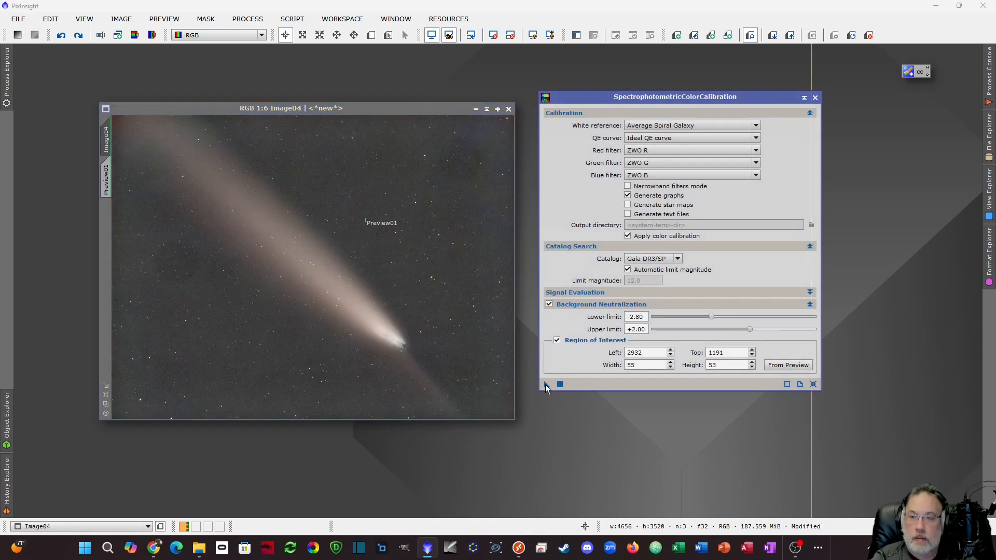
drag(546, 384, 433, 361)
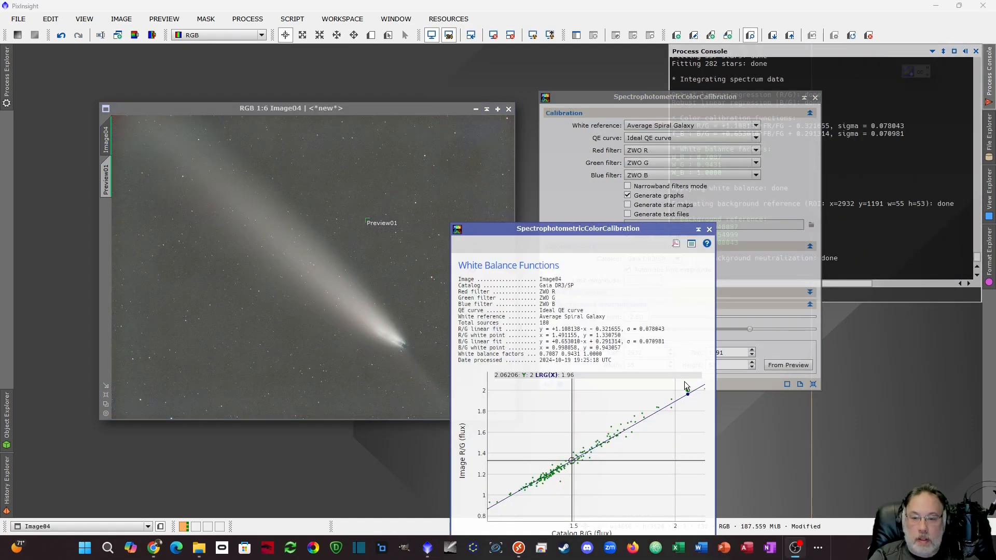
drag(623, 232, 418, 72)
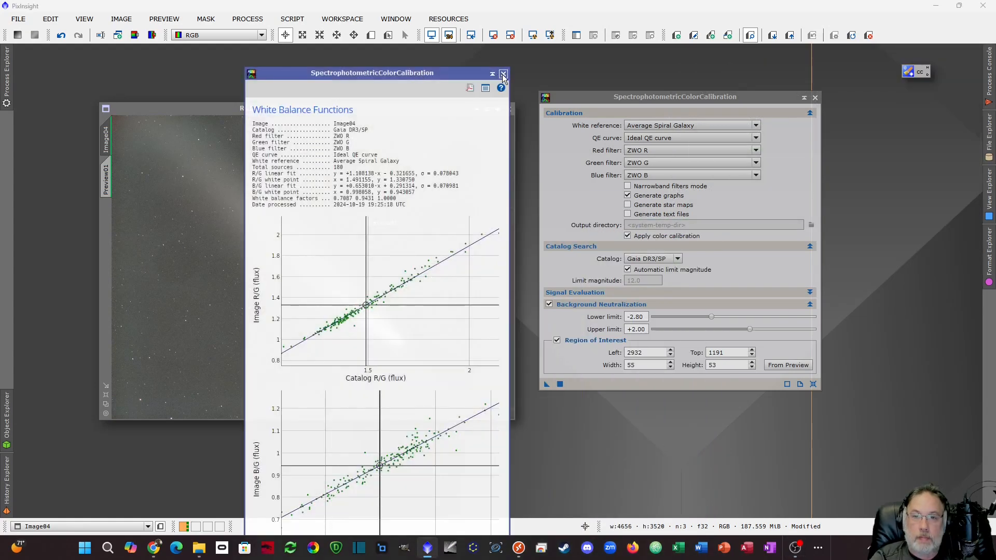
click(503, 75)
click(815, 98)
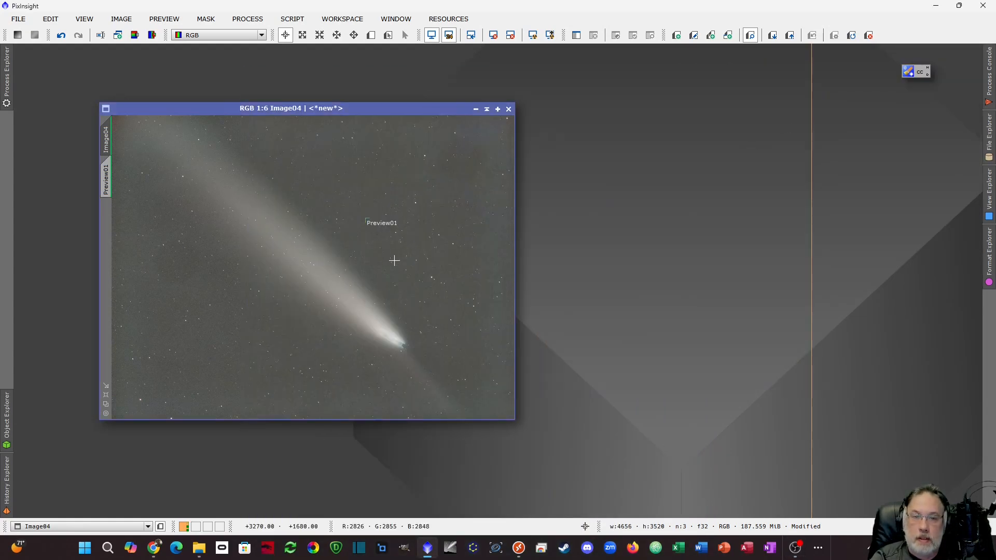
Delete the background preview and run StarXTerminator on the color image with Generate Star Image enabled
click(300, 106)
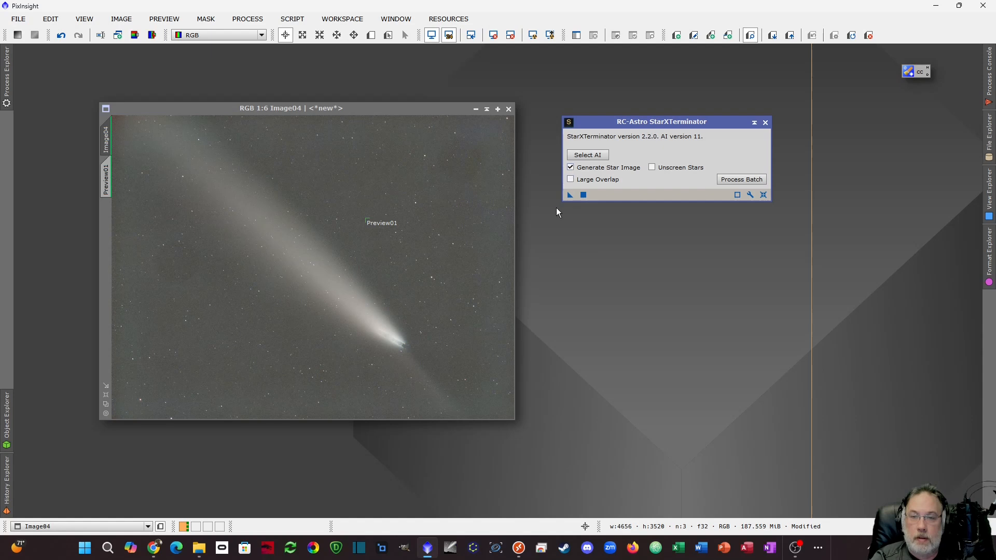
right_click(105, 181)
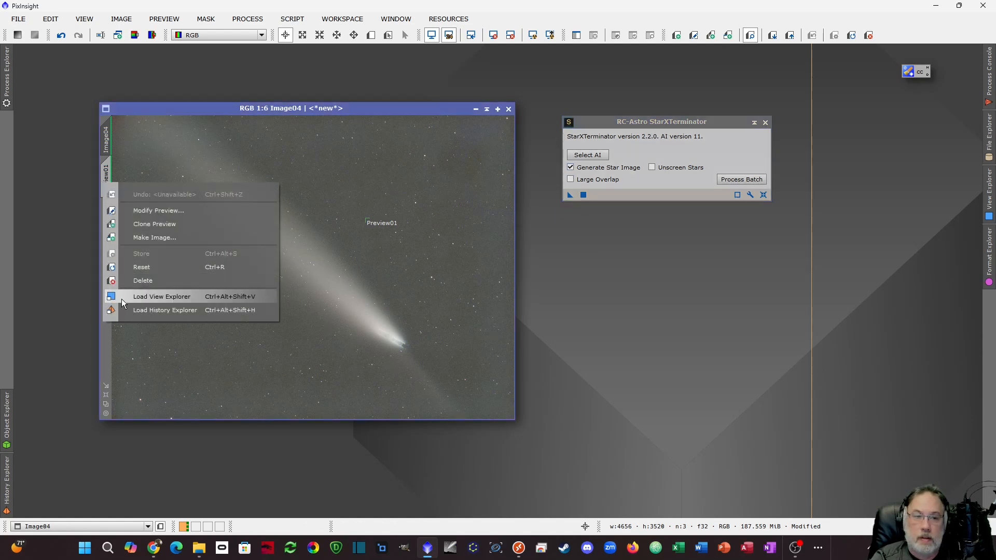
click(164, 281)
drag(570, 195, 452, 256)
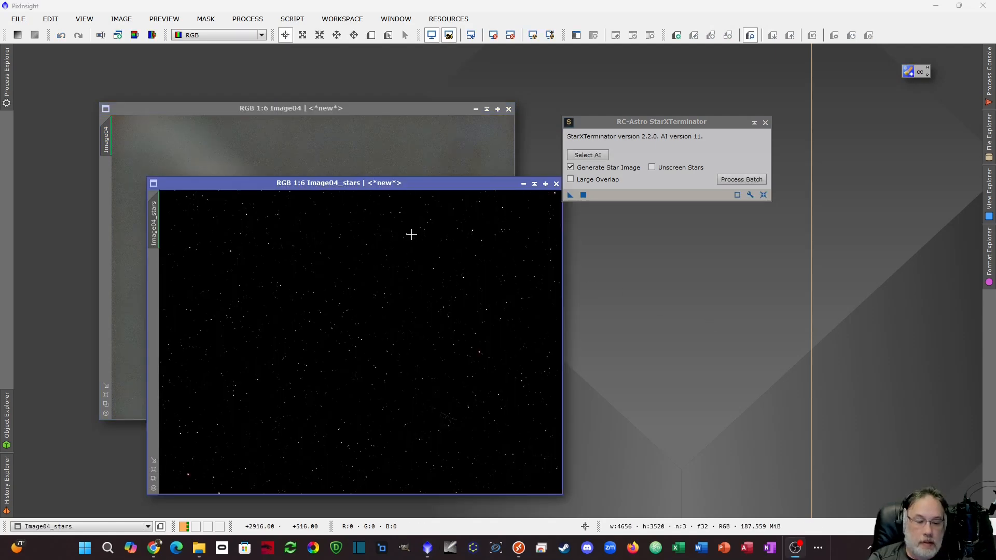
Close the starless comet image without saving it, keeping the extracted star image
click(387, 151)
click(508, 108)
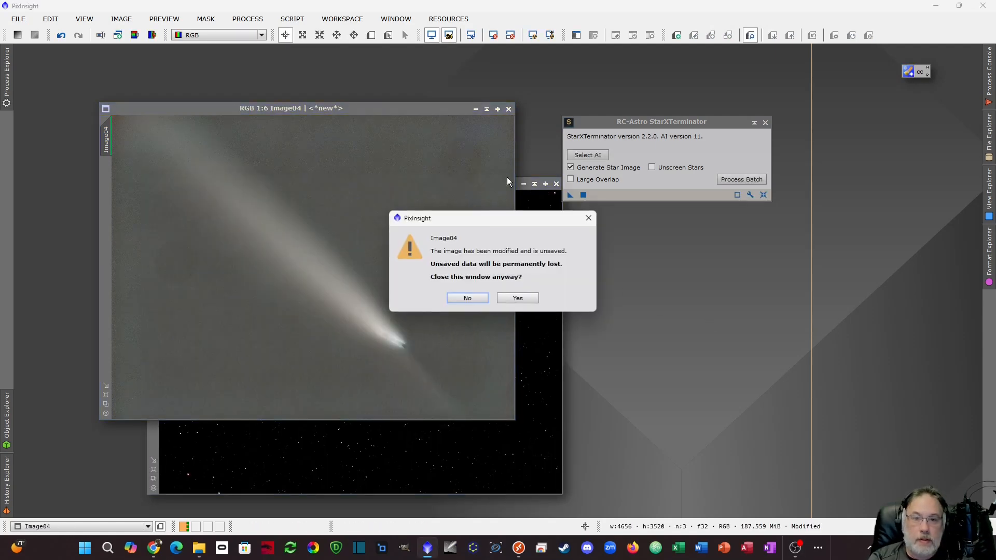
click(518, 298)
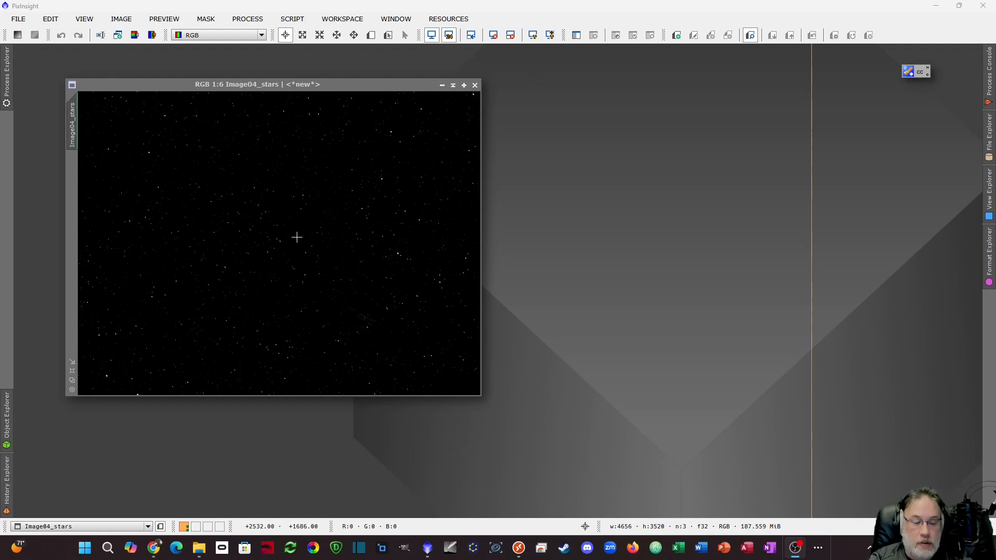
Rename the extracted star image to "stars"
double_click(75, 139)
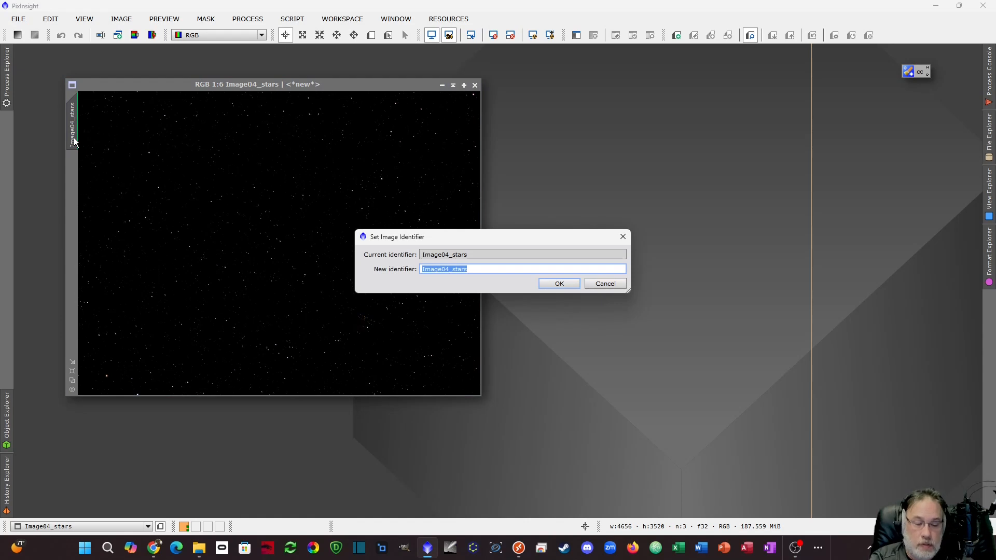
text(s)
key(Return)
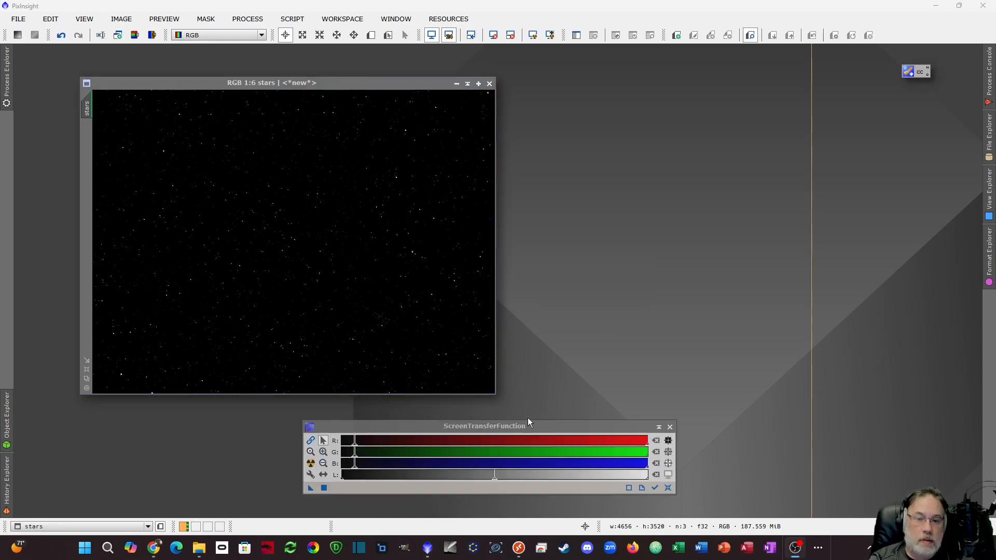
Transfer the stars image's screen stretch to HistogramTransformation and show the real-time preview
click(454, 430)
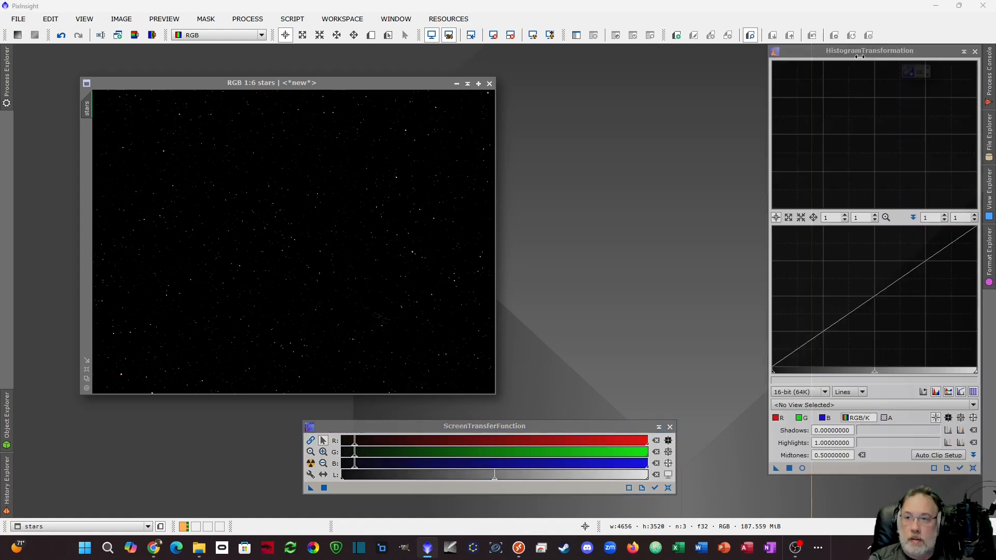
drag(860, 53, 835, 58)
drag(88, 110, 425, 459)
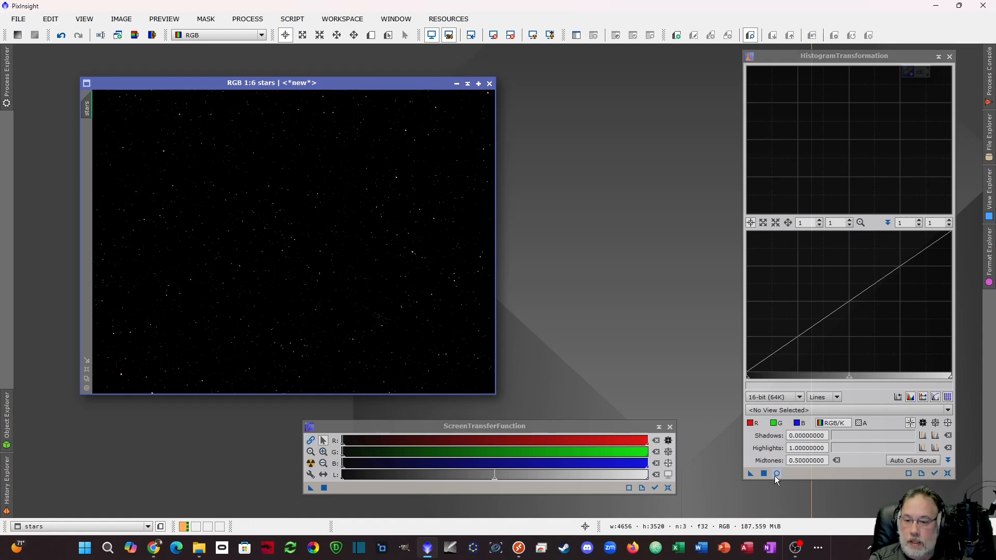
drag(311, 487, 821, 471)
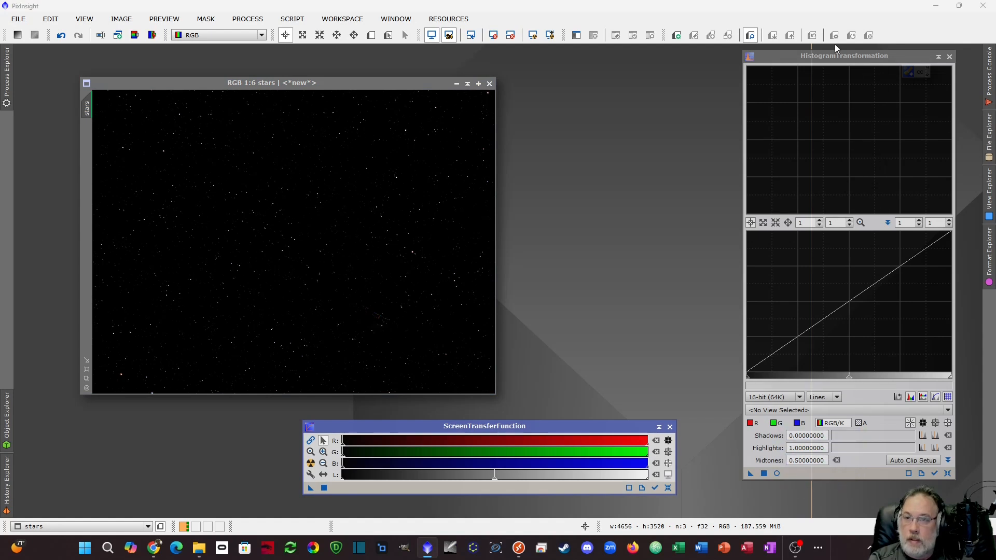
click(777, 473)
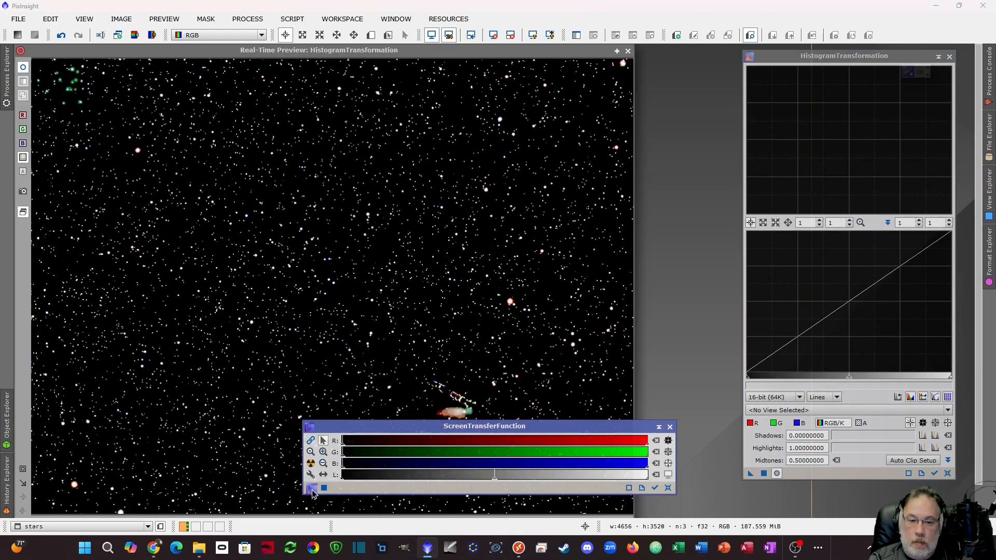
drag(313, 491, 824, 472)
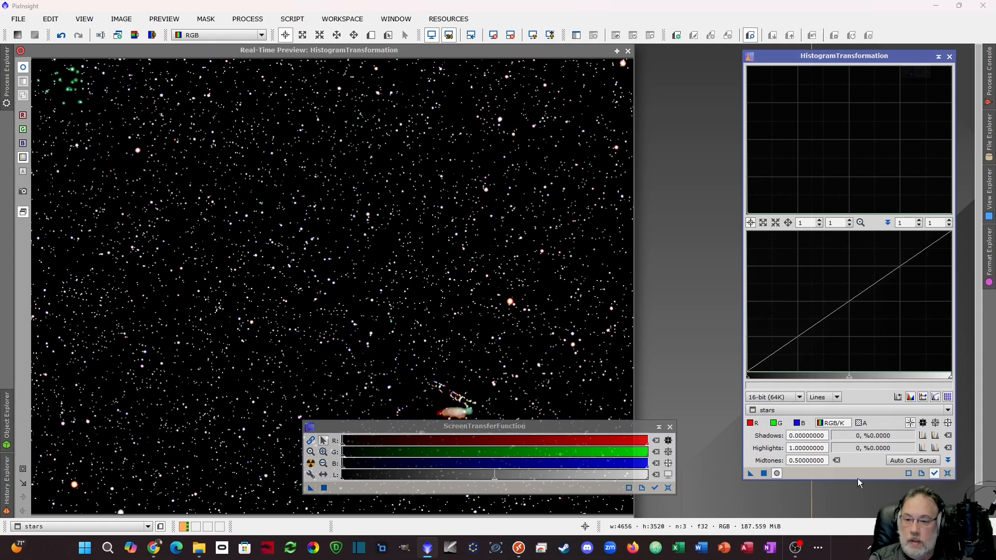
Turn off the screen stretch, close the real-time preview, and apply the HistogramTransformation stretch to the stars image
click(432, 35)
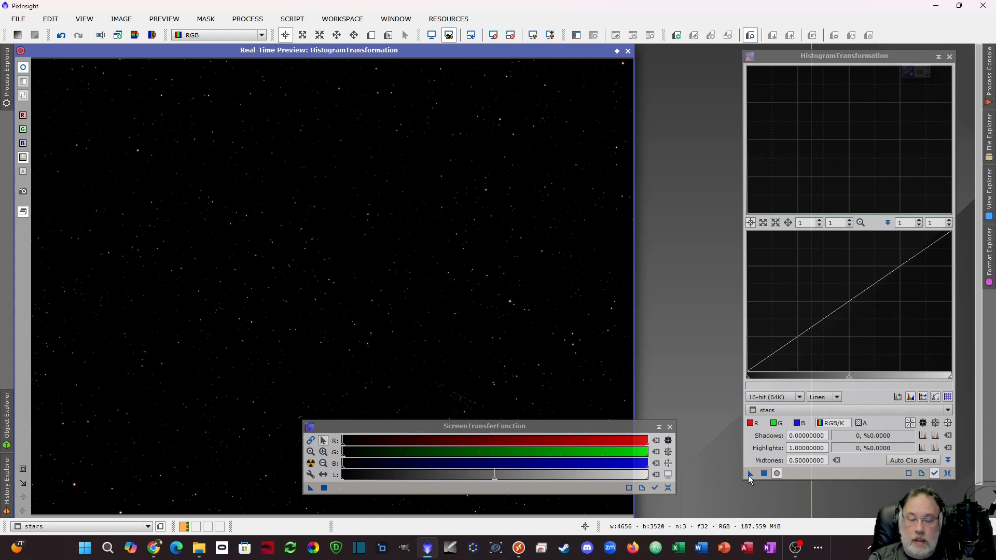
click(627, 50)
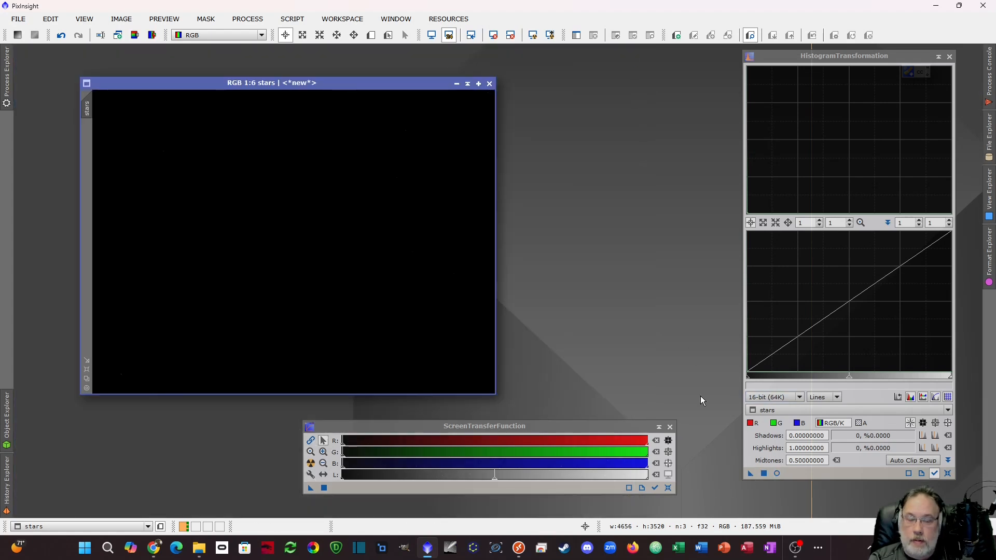
drag(751, 474, 296, 224)
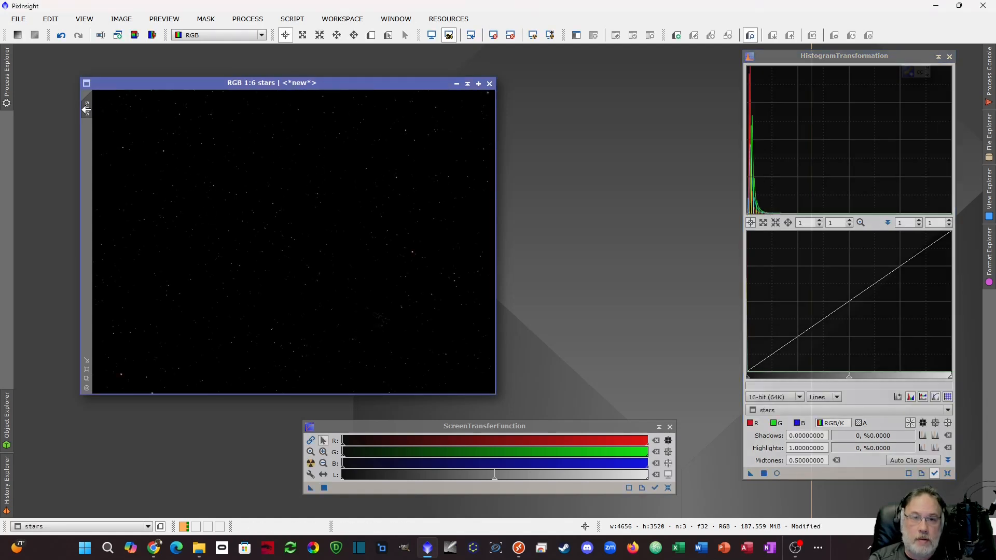
Collapse the HistogramTransformation and ScreenTransferFunction windows and move the histogram window out of the way
click(938, 56)
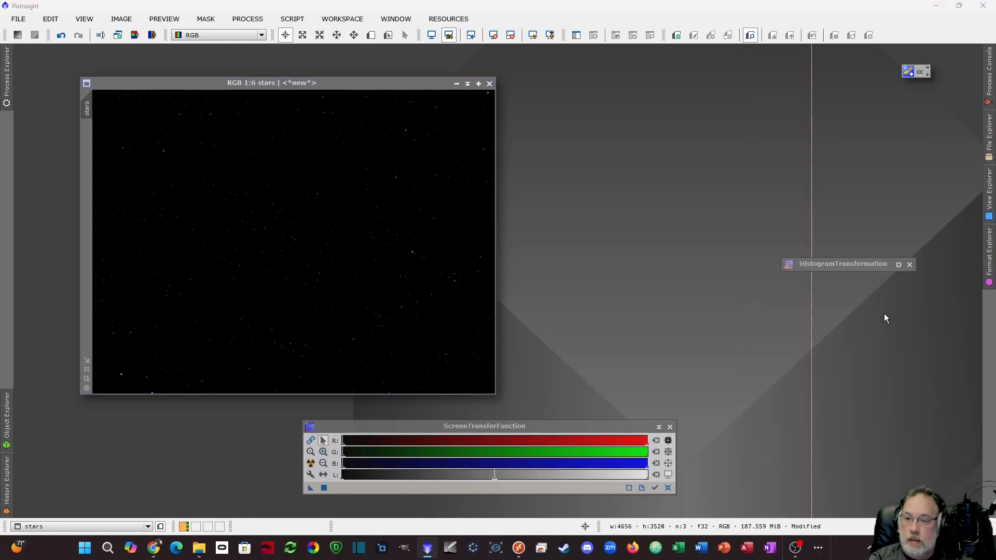
drag(857, 266, 910, 95)
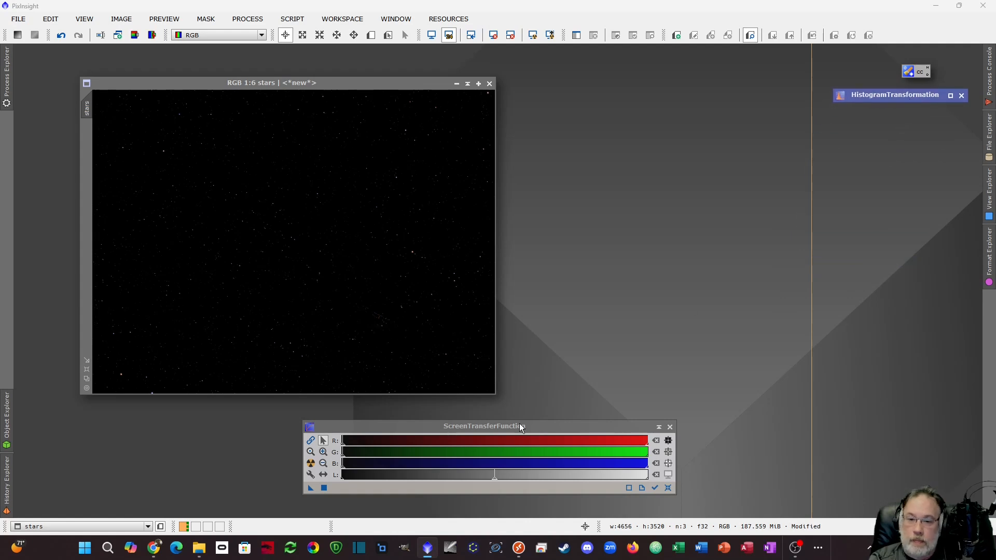
click(659, 427)
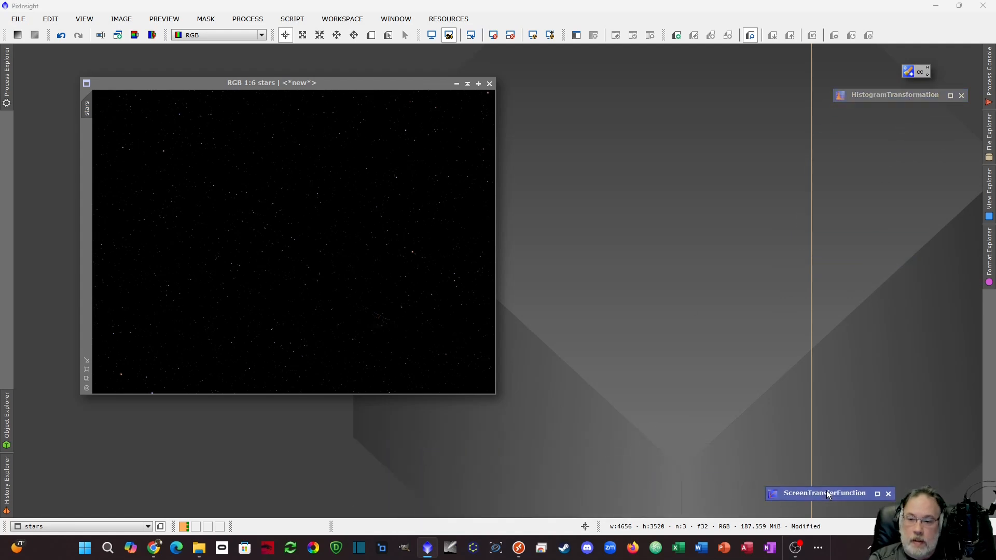
Open the CloneStamp process to retouch the colored comet residue in the stars image
click(345, 281)
scroll(355, 282, up, 1)
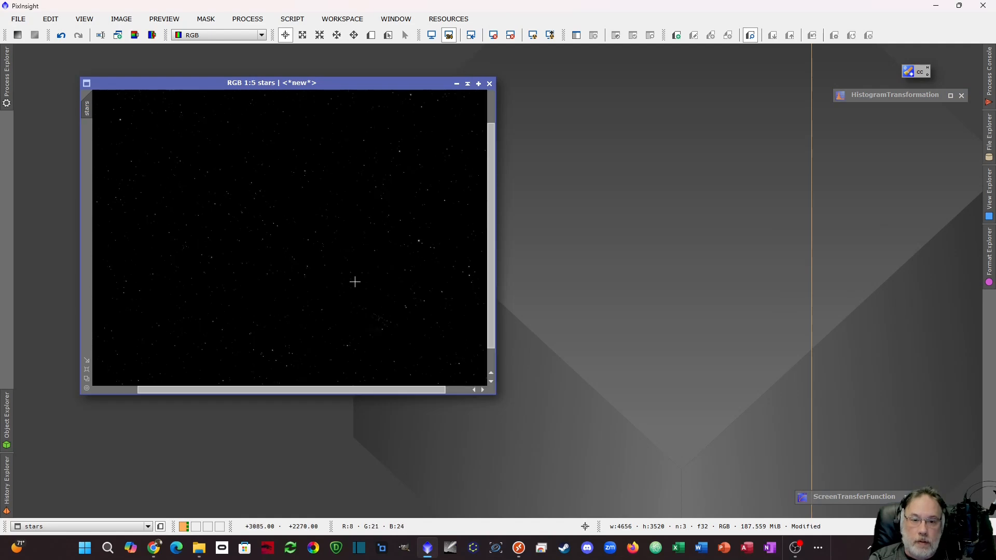
scroll(357, 280, up, 4)
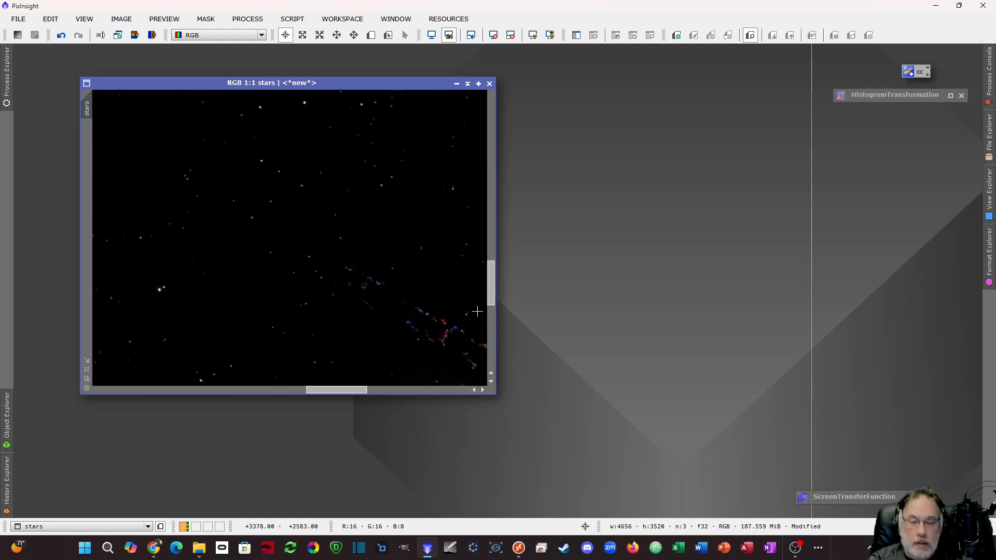
drag(325, 390, 351, 391)
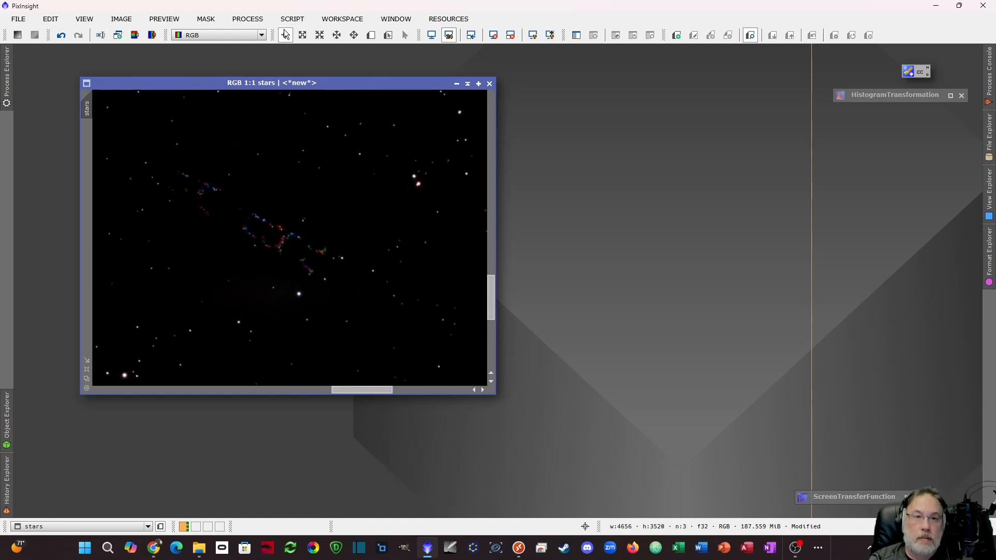
click(248, 19)
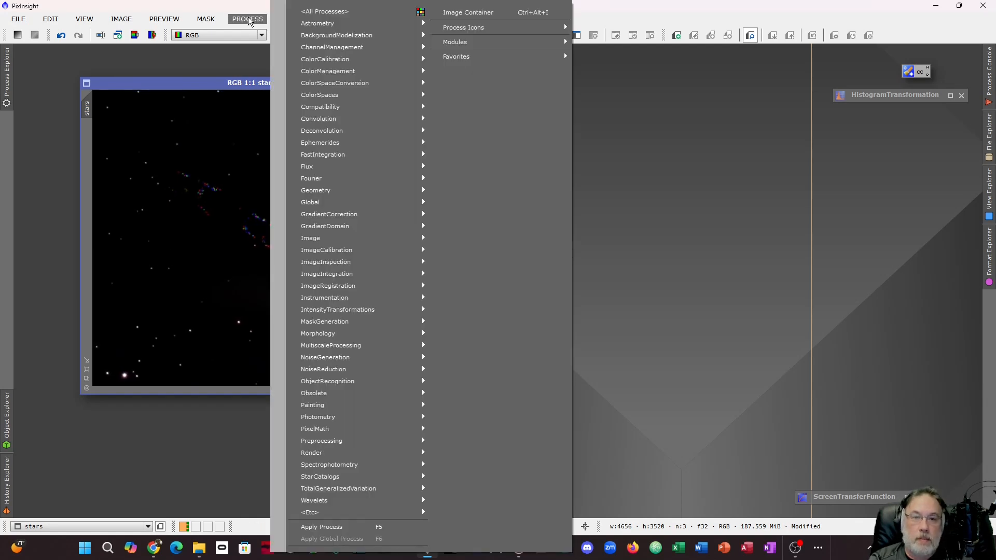
mouse_move(410, 12)
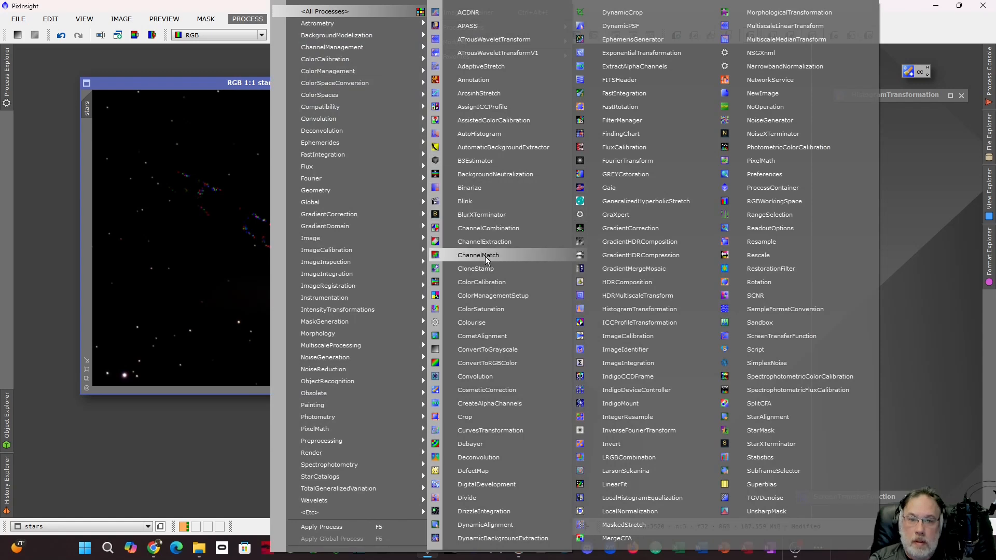
click(483, 270)
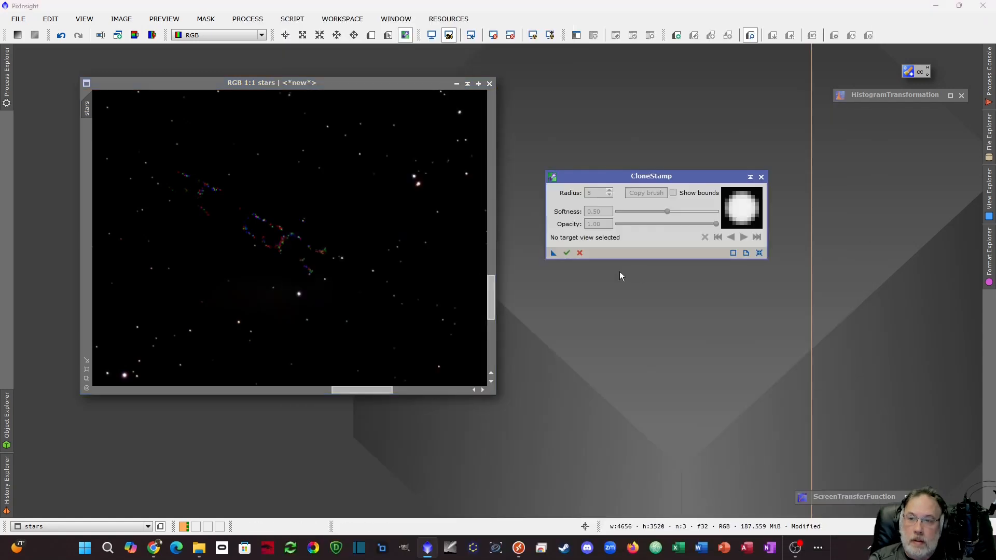
Target the stars image, sample clean dark sky beside the residue, and set the clone brush to radius 14 and softness 0.49
click(265, 195)
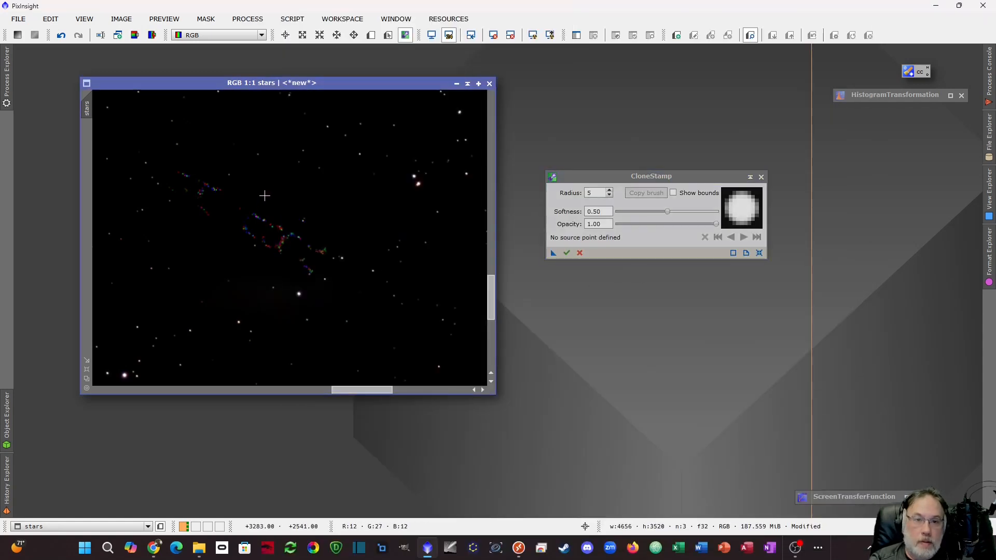
ctrl+click(273, 186)
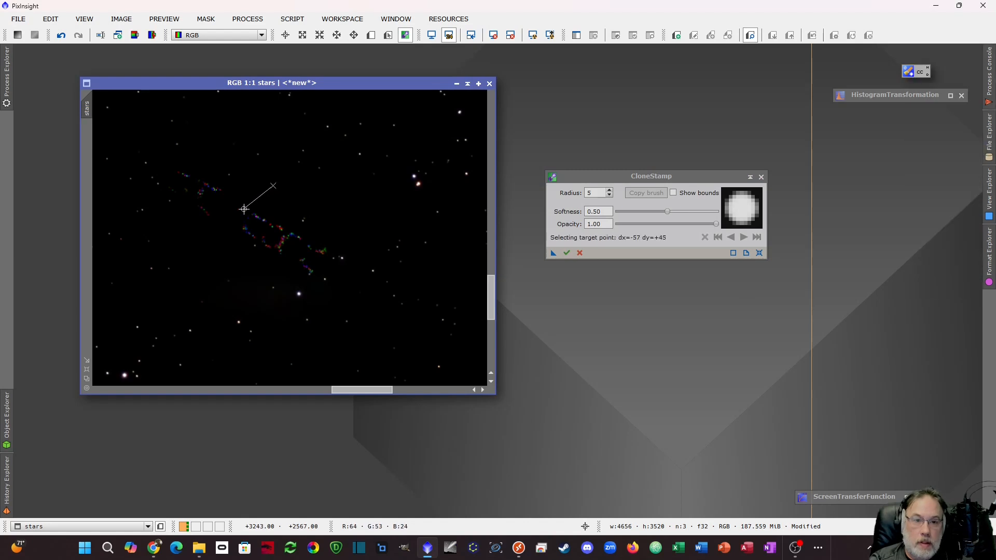
click(666, 212)
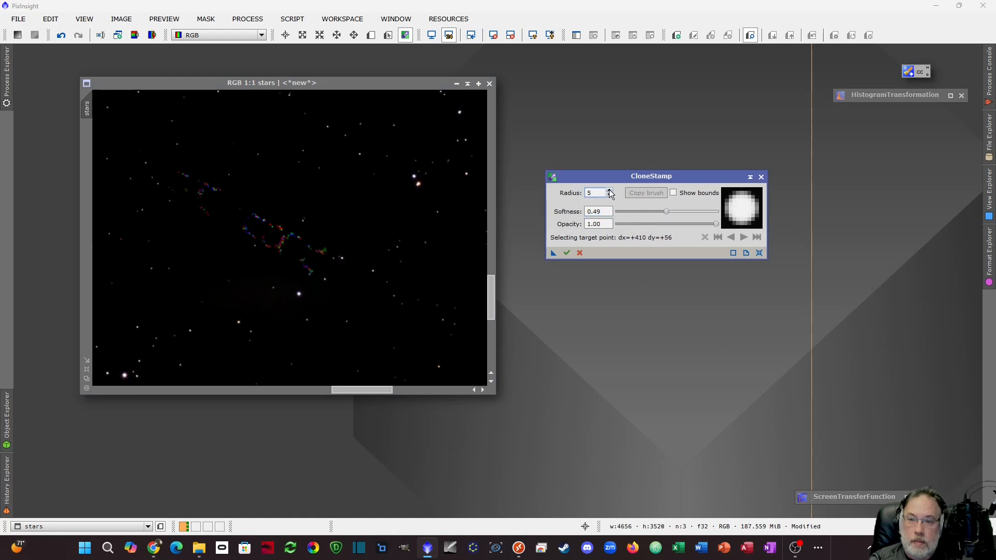
scroll(596, 193, up, 9)
Clone dark sky over the colored residue along the comet's trail, from around the nucleus to the fainter tail specks
click(241, 210)
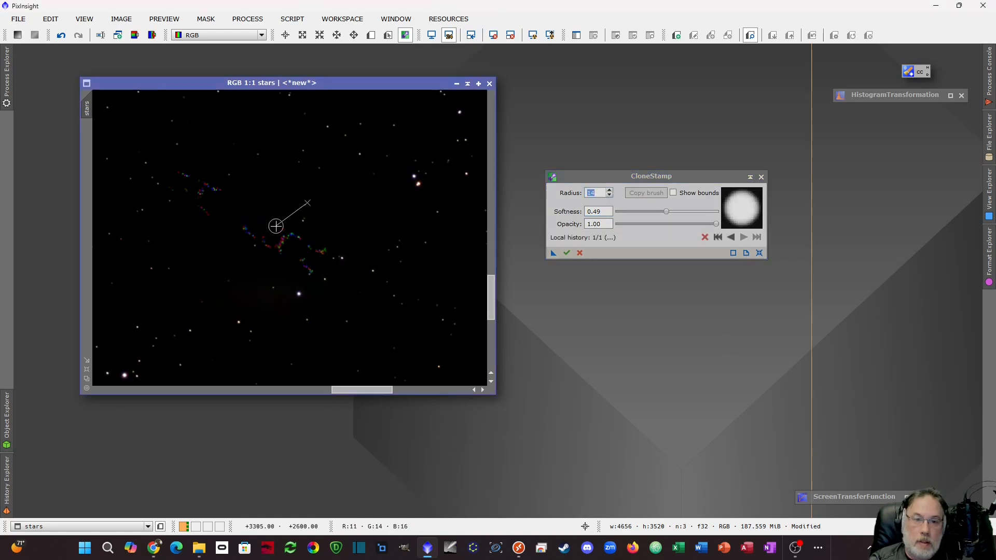
click(276, 225)
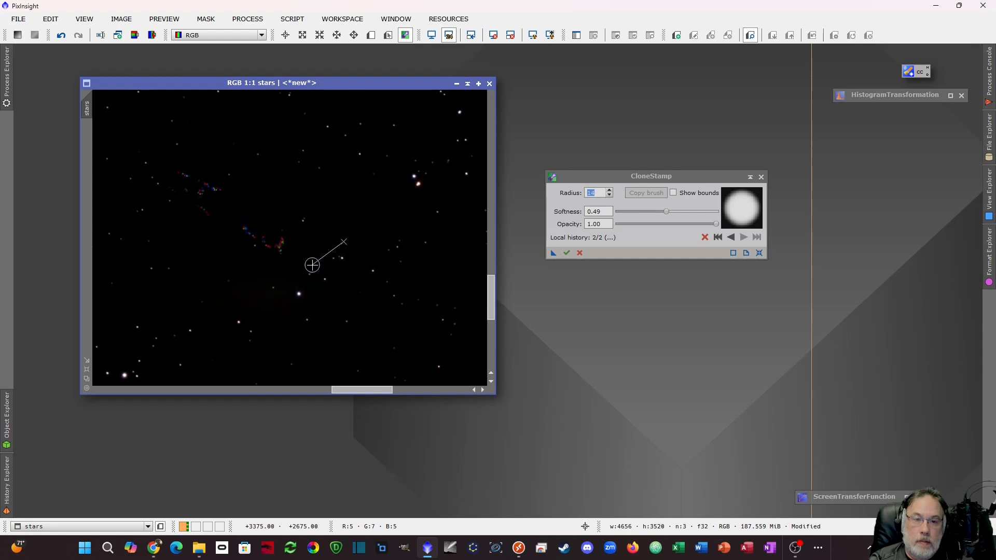
click(245, 226)
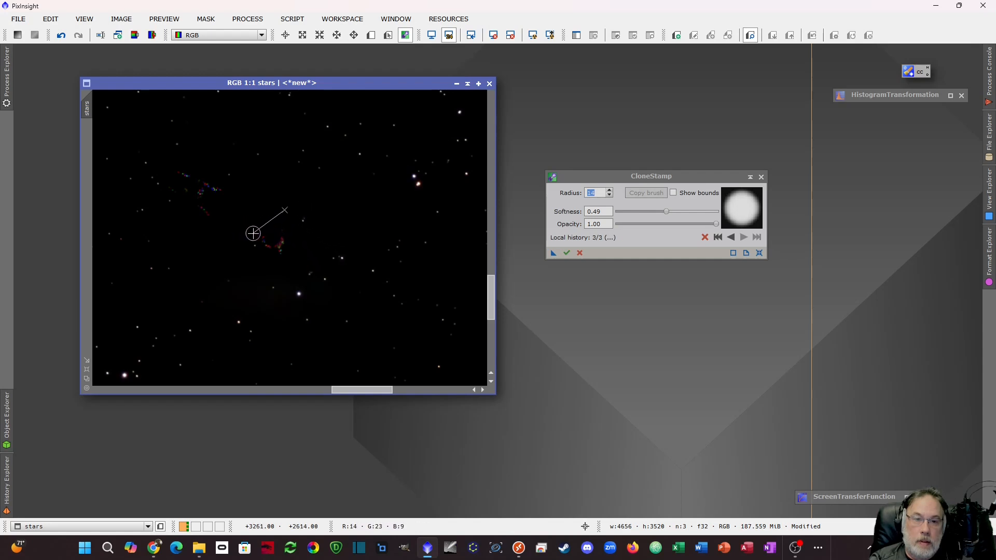
mouse_move(253, 233)
mouse_down()
mouse_move(215, 219)
mouse_move(216, 232)
mouse_move(208, 211)
mouse_move(222, 194)
mouse_move(180, 171)
mouse_move(203, 206)
mouse_up()
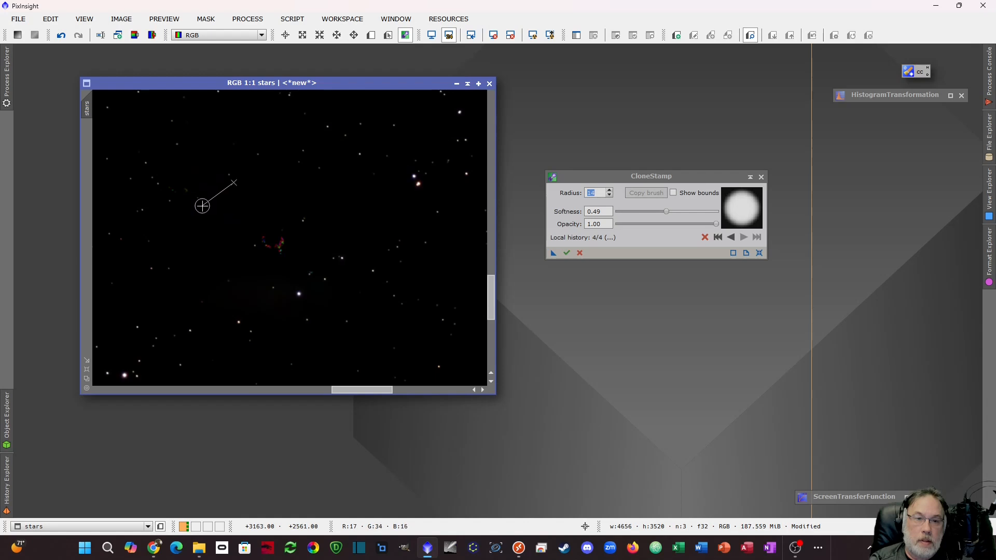
Resample clean sky, clone out the remaining tail specks and red nucleus residue, apply the retouching, and close CloneStamp
key(ctrl)
ctrl+click(183, 236)
drag(198, 201, 187, 191)
mouse_move(266, 233)
mouse_down()
mouse_move(294, 257)
mouse_move(311, 259)
mouse_move(294, 249)
mouse_move(318, 264)
mouse_up()
key(ctrl)
ctrl+click(282, 235)
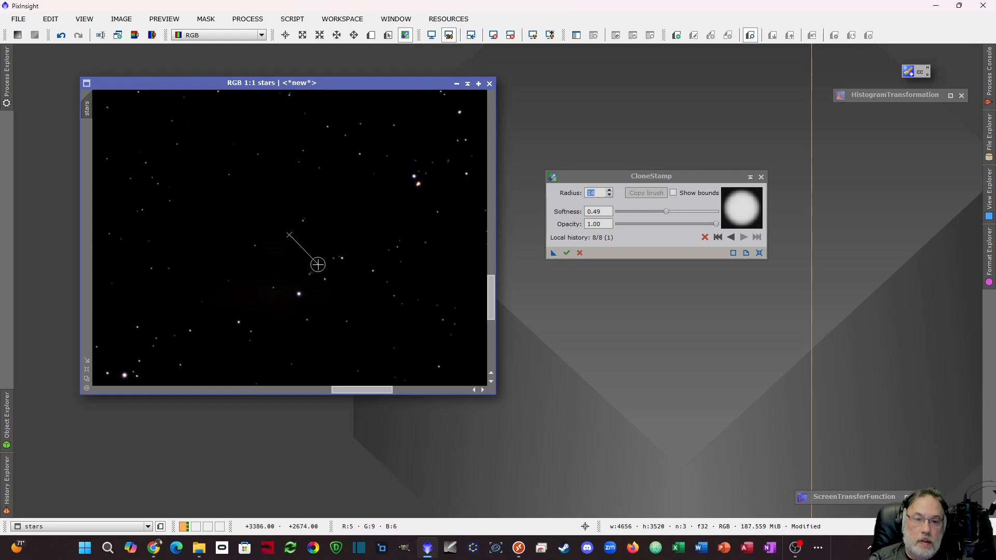
click(315, 267)
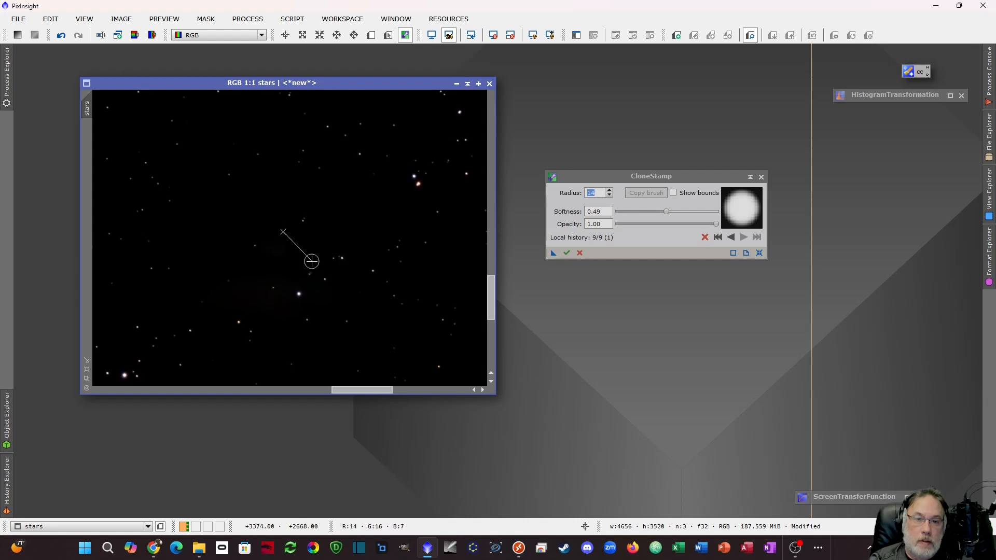
click(566, 253)
key(Escape)
Check the cleaned stars image, then iconize it and park its icon in the workspace corner
scroll(398, 217, up, 2)
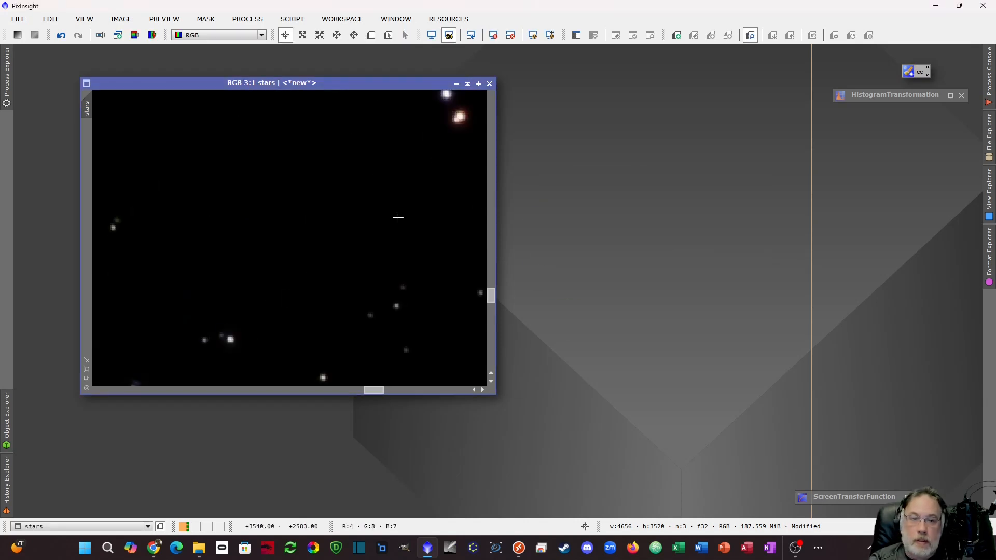
scroll(398, 218, down, 7)
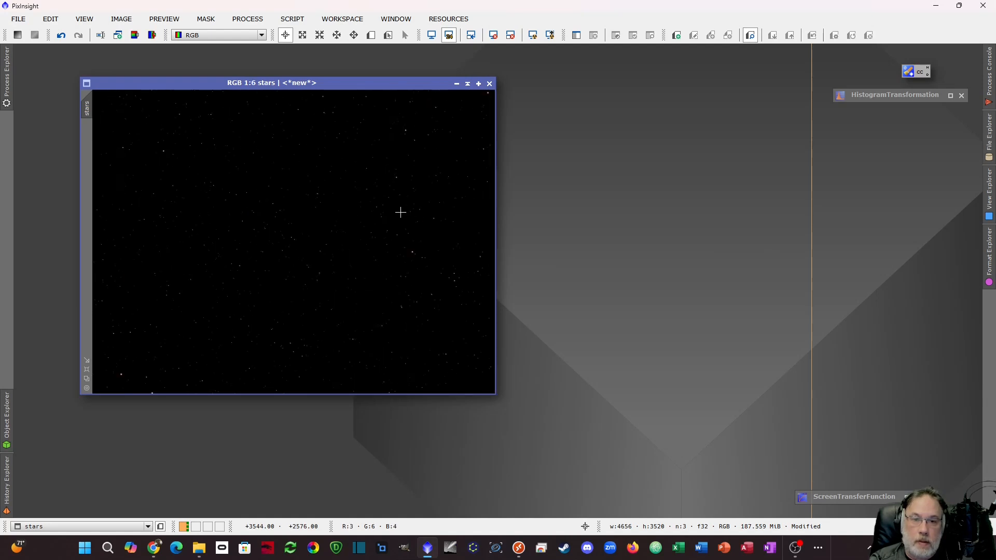
double_click(241, 85)
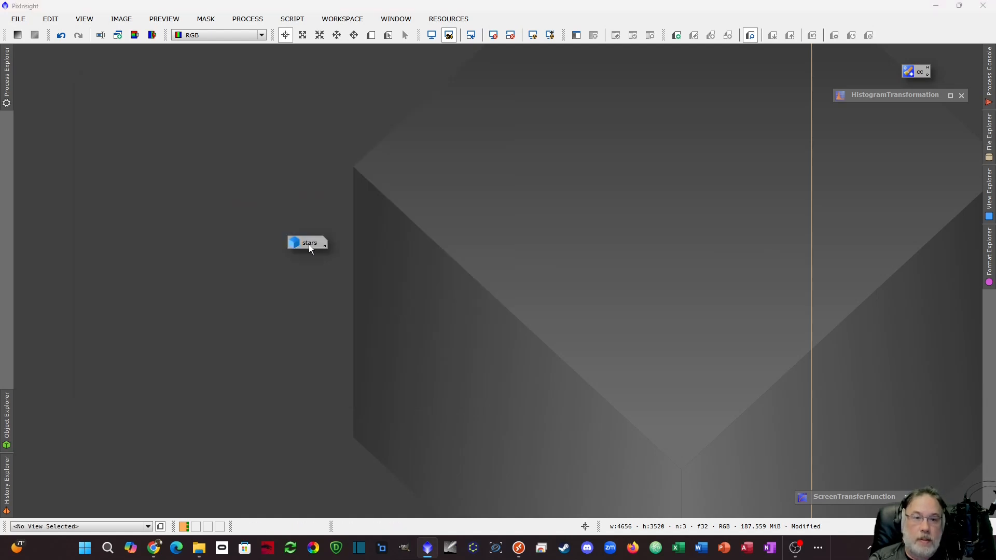
drag(309, 244, 122, 138)
drag(57, 66, 56, 67)
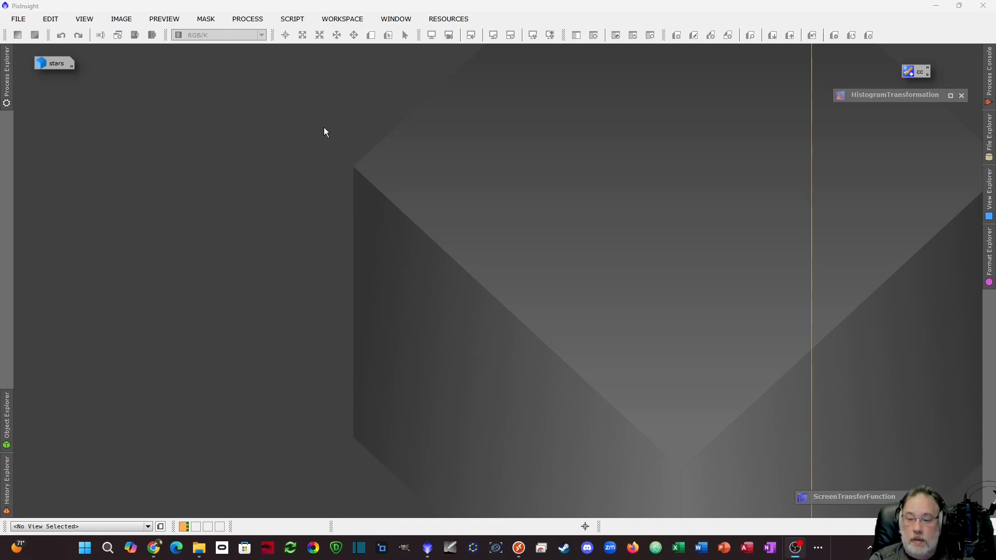
Open StarXTerminator, turn off Generate Star Image, and move its window clear of the image area
click(248, 19)
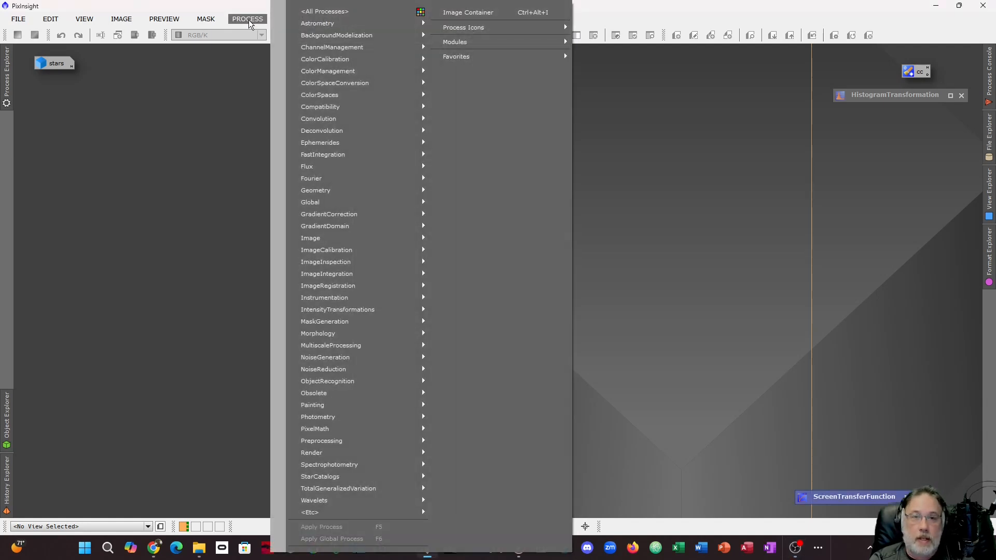
click(254, 129)
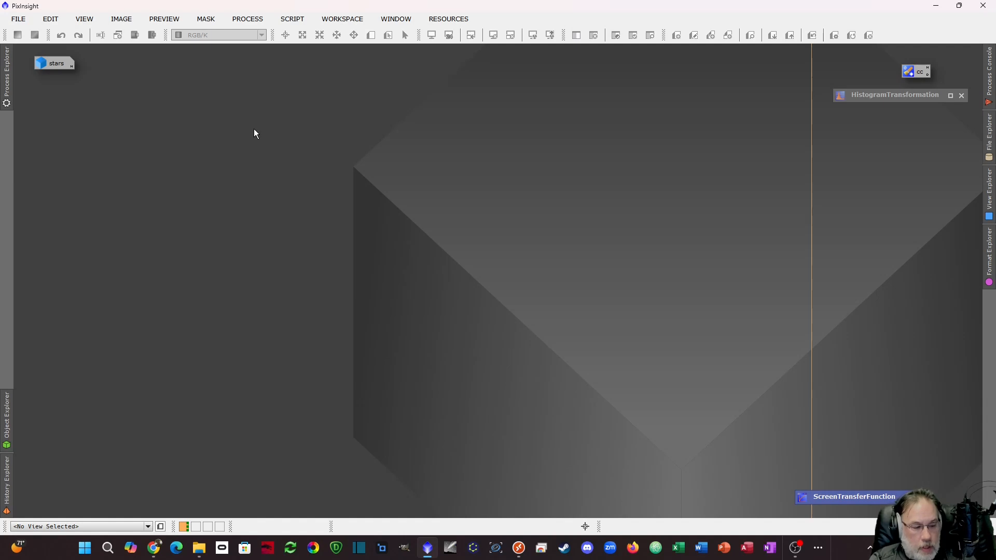
text(hStarXTerminator)
key(Return)
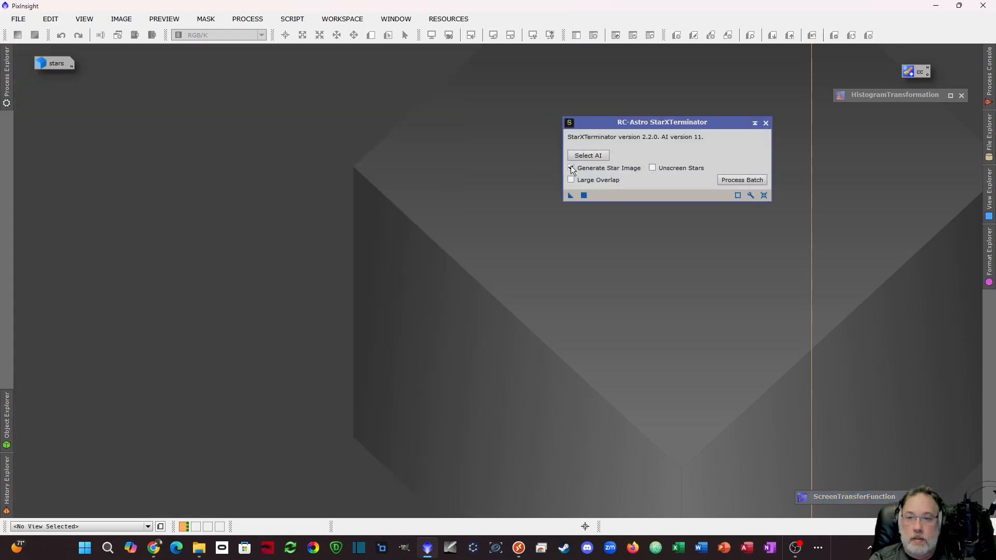
click(571, 168)
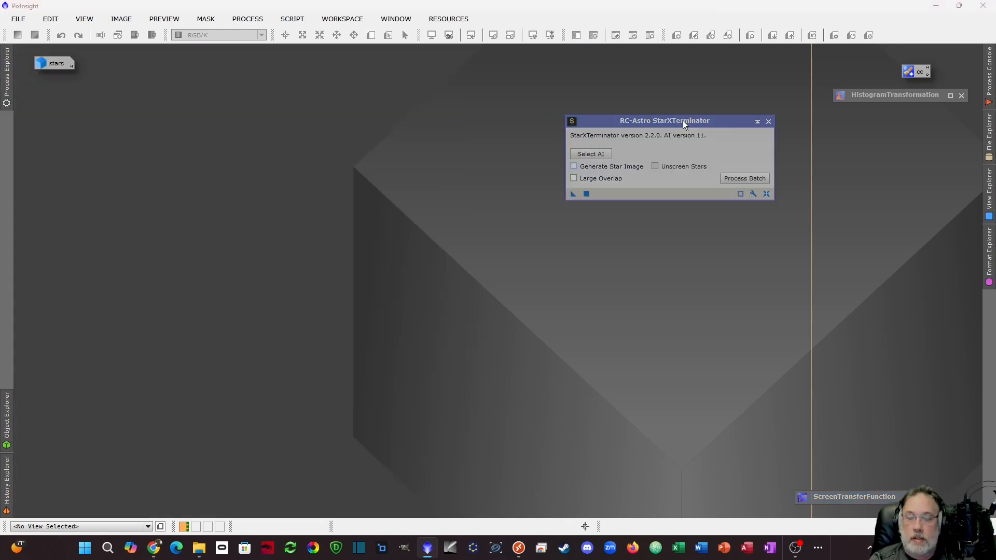
drag(682, 120, 706, 61)
Open the red-filter frame 2024-10-17_19-33-49 from the comet_registered folder
double_click(331, 196)
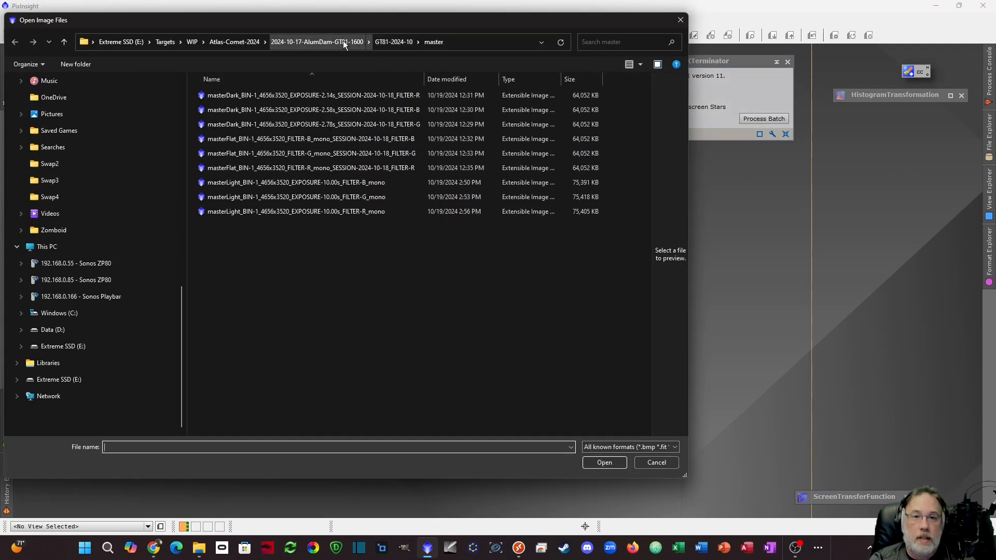
click(390, 41)
double_click(224, 110)
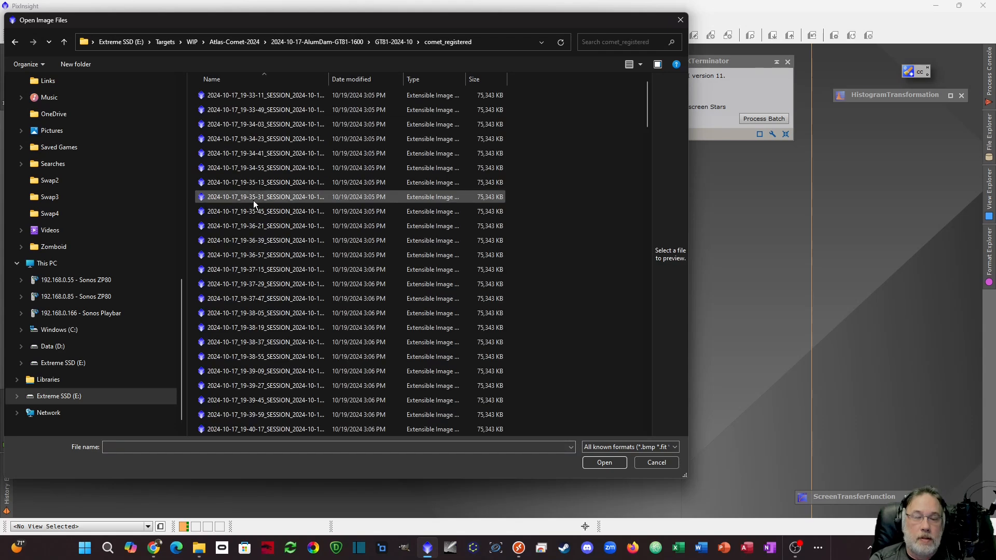
click(276, 109)
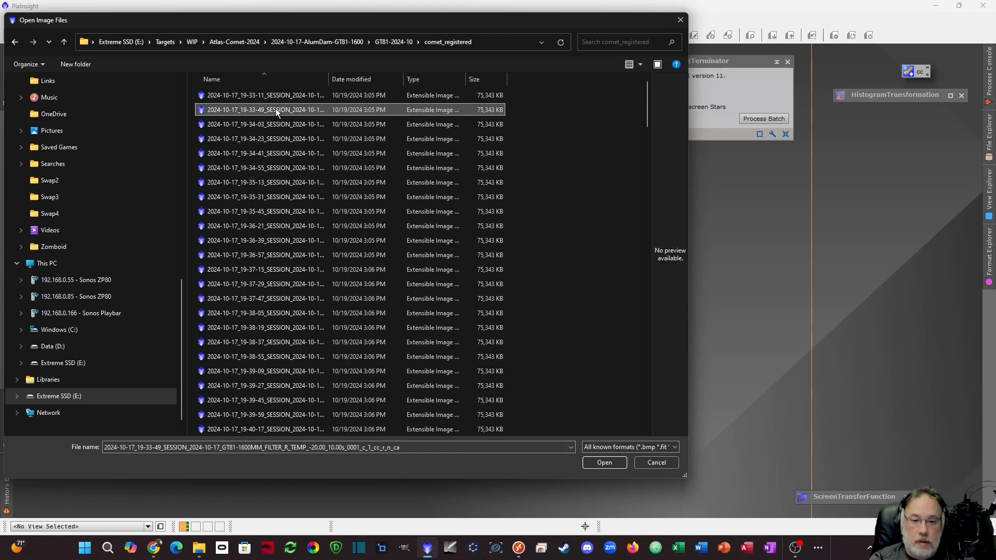
double_click(275, 109)
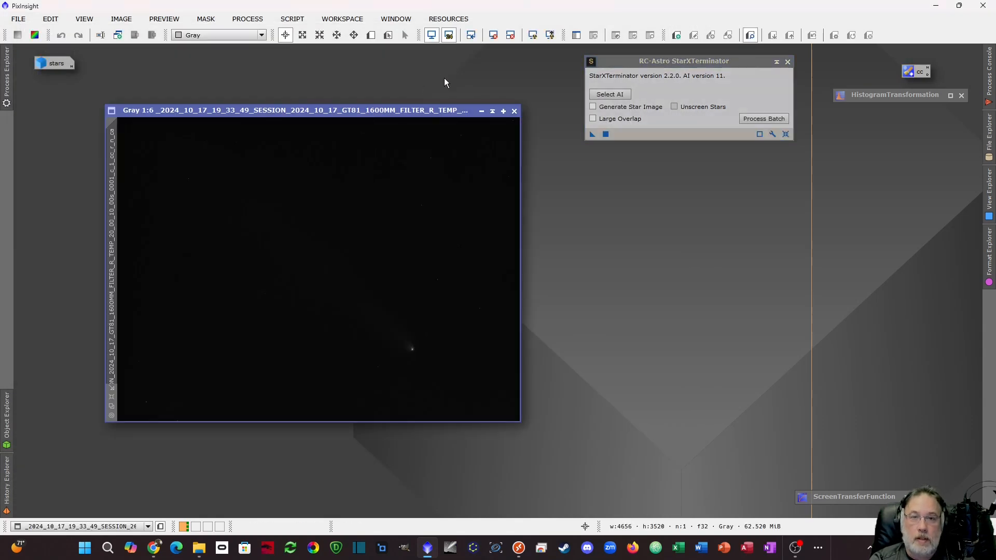
Apply an automatic screen stretch to the registered red frame and examine the comet's head closely
click(536, 36)
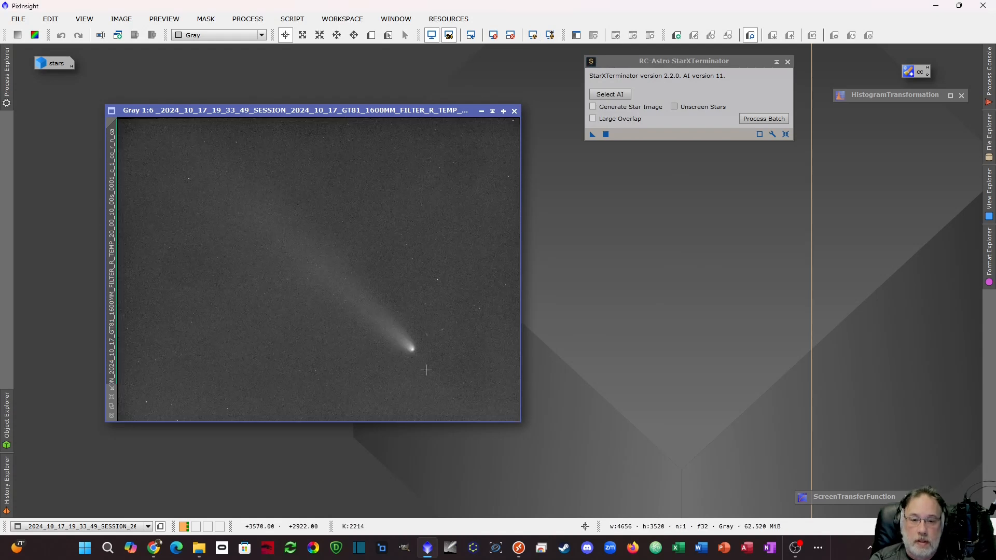
scroll(428, 359, up, 1)
scroll(405, 345, up, 4)
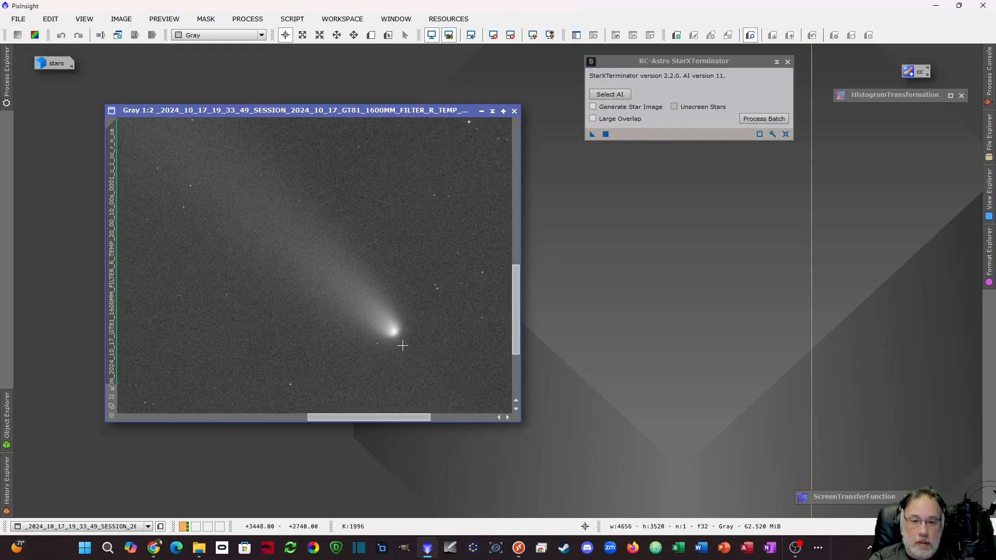
scroll(401, 337, down, 1)
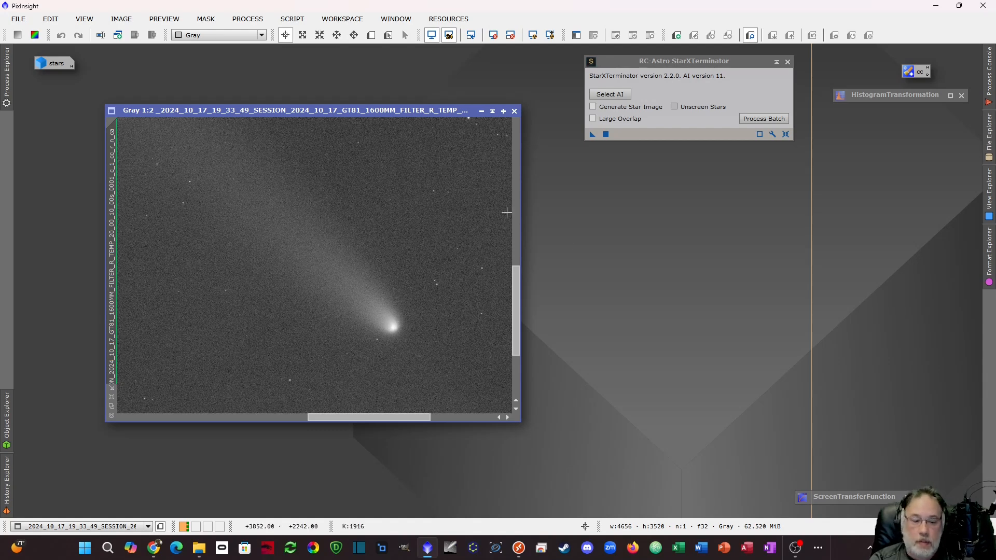
Open the GAME mask script for the registered red frame and choose Binary Mask as the exported mask
click(289, 20)
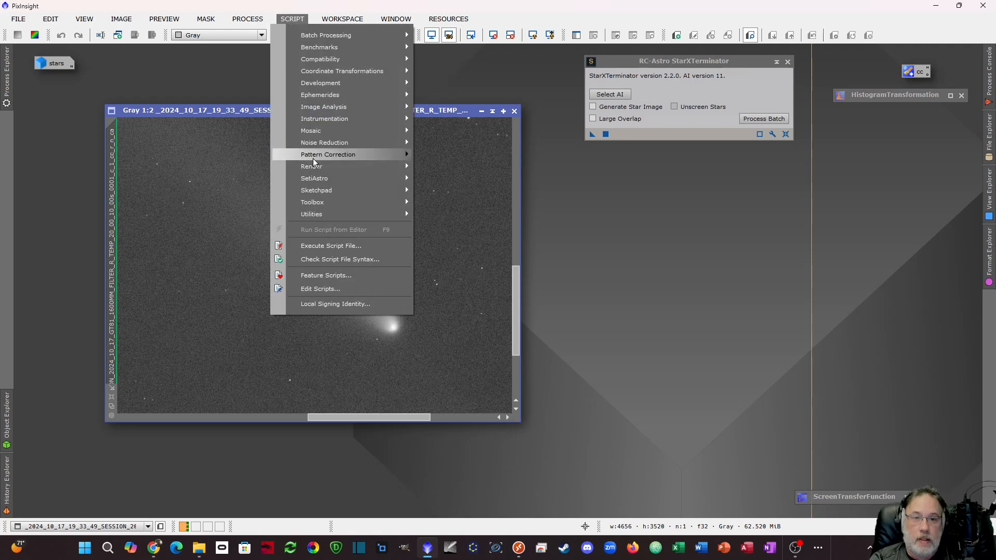
mouse_move(314, 214)
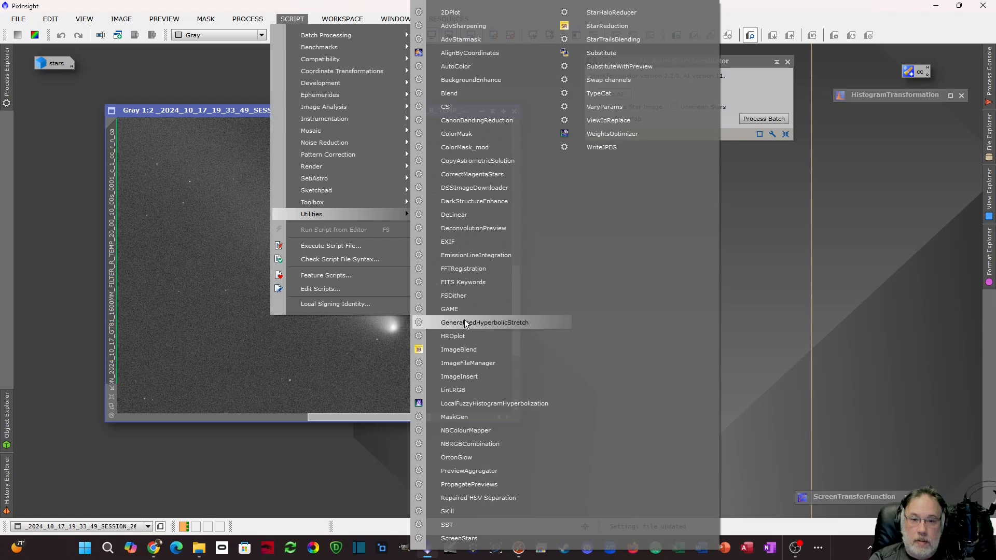
click(451, 310)
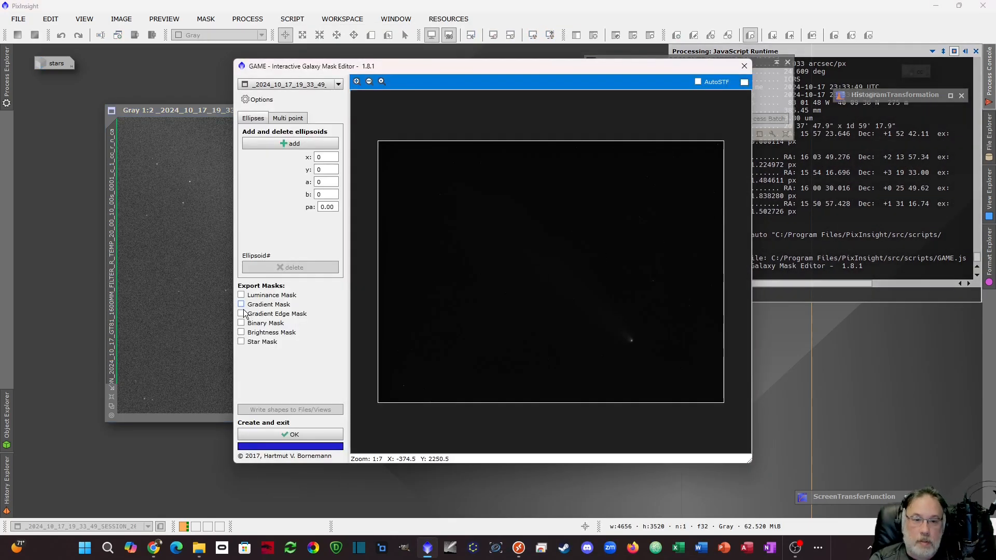
click(241, 323)
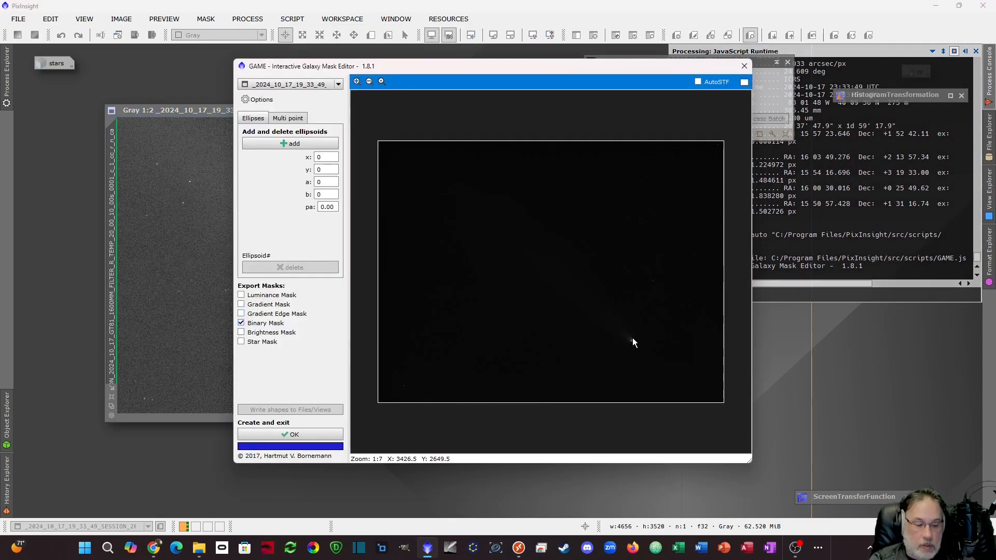
Add an ellipse and centre it on the comet's nucleus at about x 3412, y 2684
scroll(628, 337, up, 2)
scroll(655, 372, up, 4)
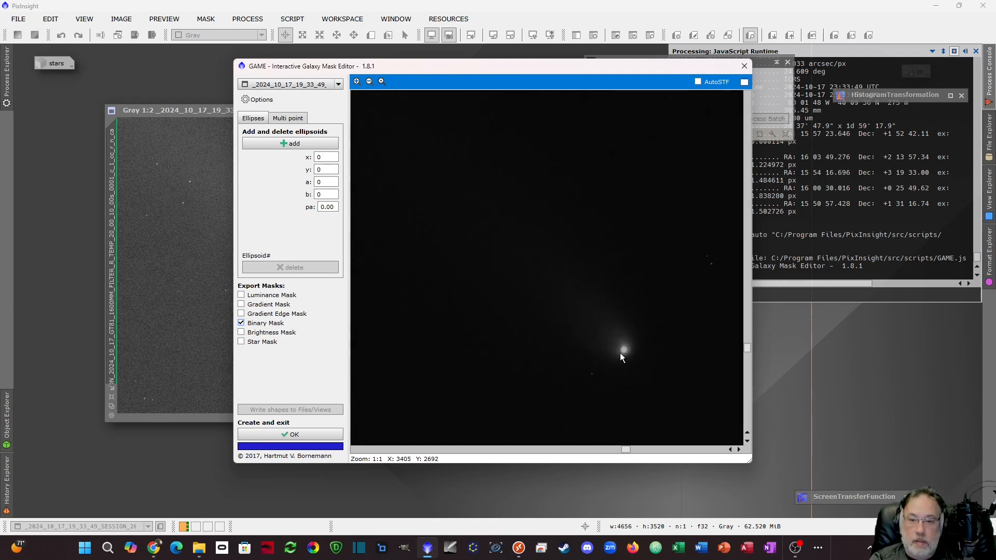
click(290, 143)
drag(556, 280, 624, 351)
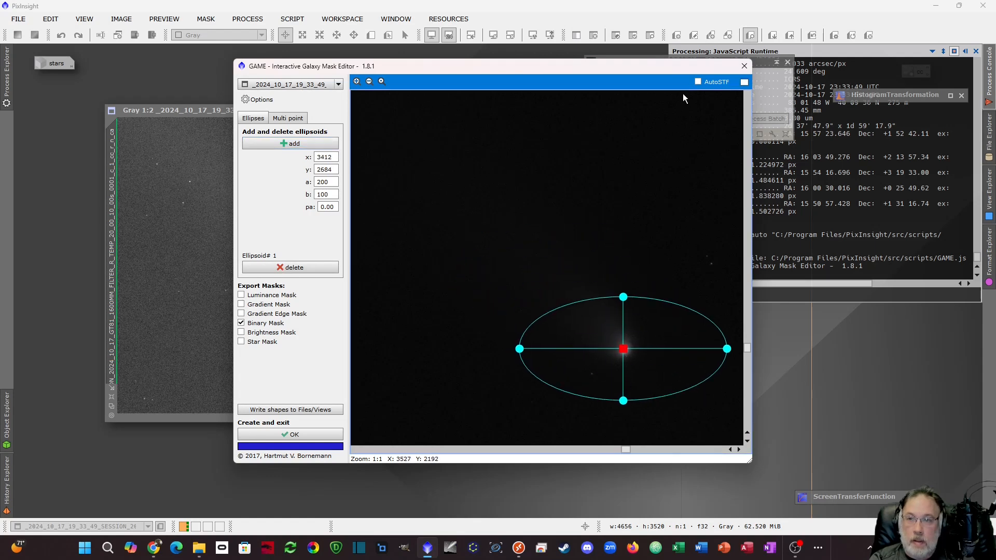
With AutoSTF on, align the ellipse with the tail at about a 212, b 121, pa -134, and create the mask
click(699, 81)
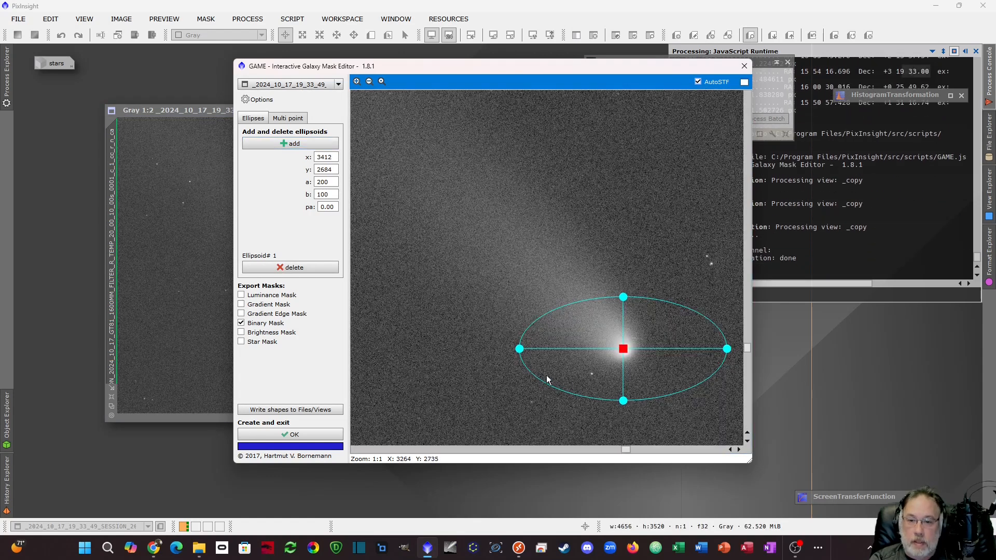
drag(519, 349, 551, 276)
drag(586, 388, 577, 392)
drag(560, 275, 548, 273)
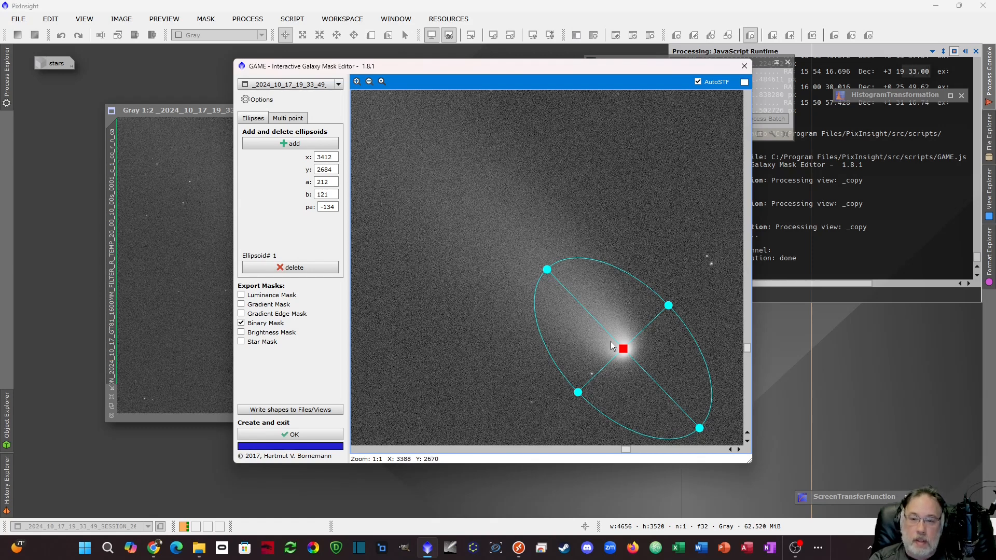
click(284, 439)
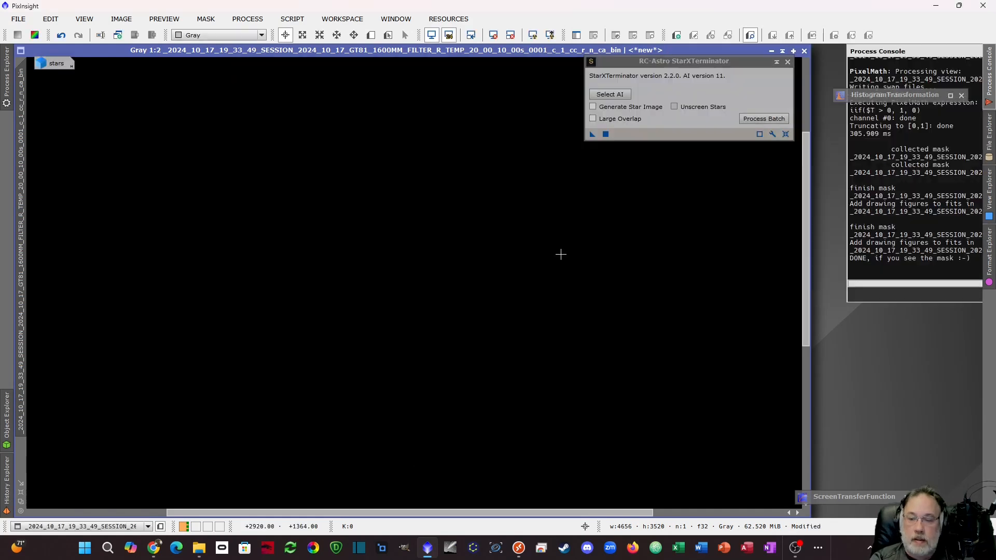
Blur the binary mask's edge by applying Convolution twice with StdDev 19.0, and close the process
scroll(502, 325, down, 2)
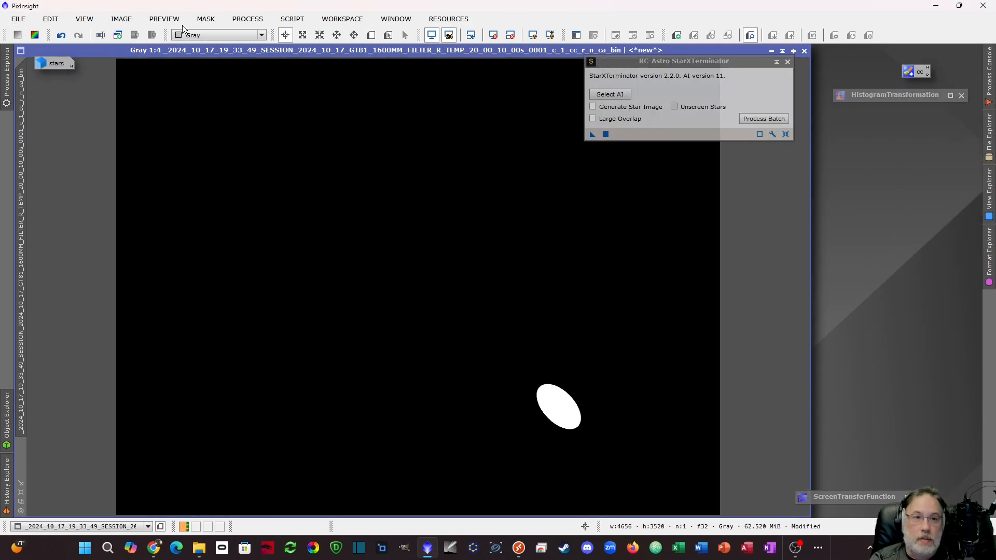
click(244, 19)
mouse_move(339, 11)
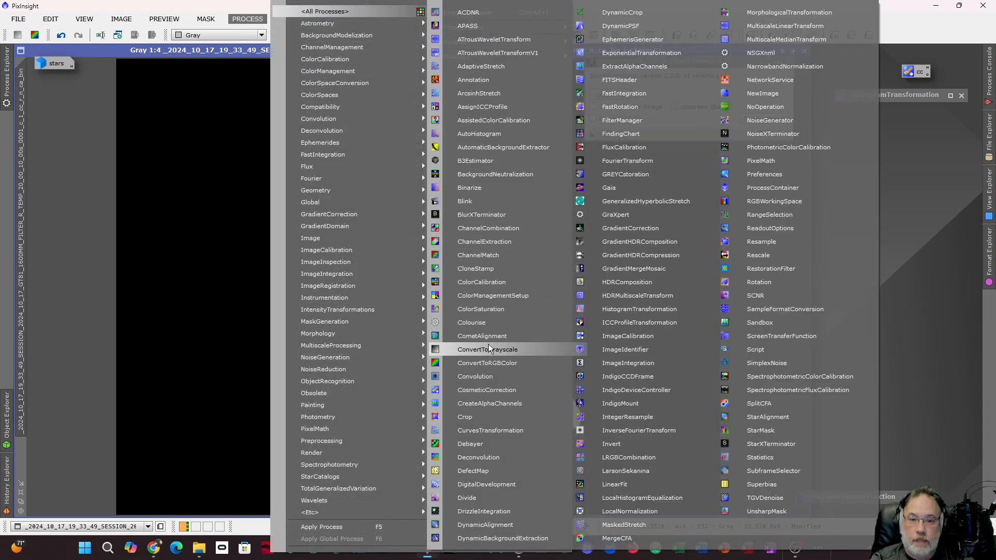
click(488, 376)
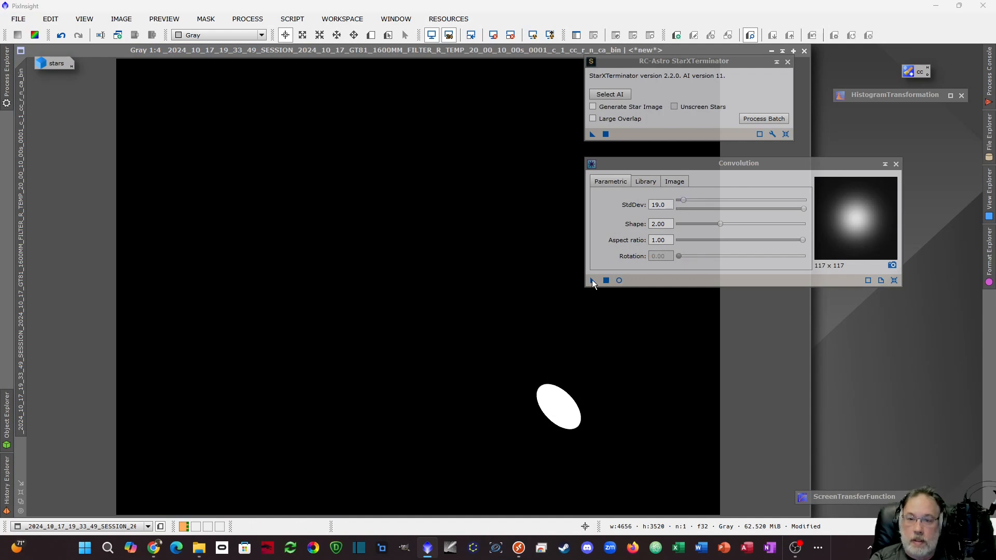
drag(593, 280, 453, 329)
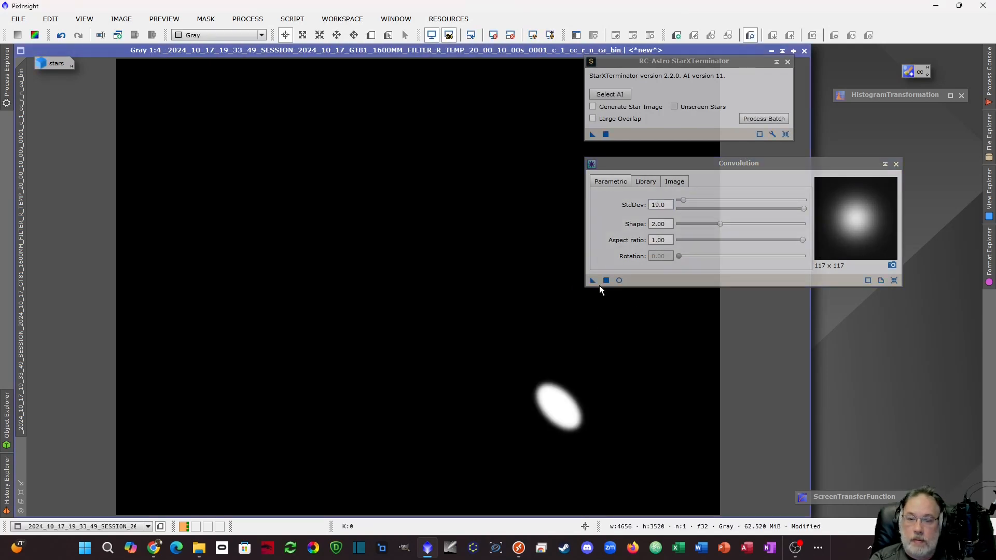
drag(592, 280, 547, 400)
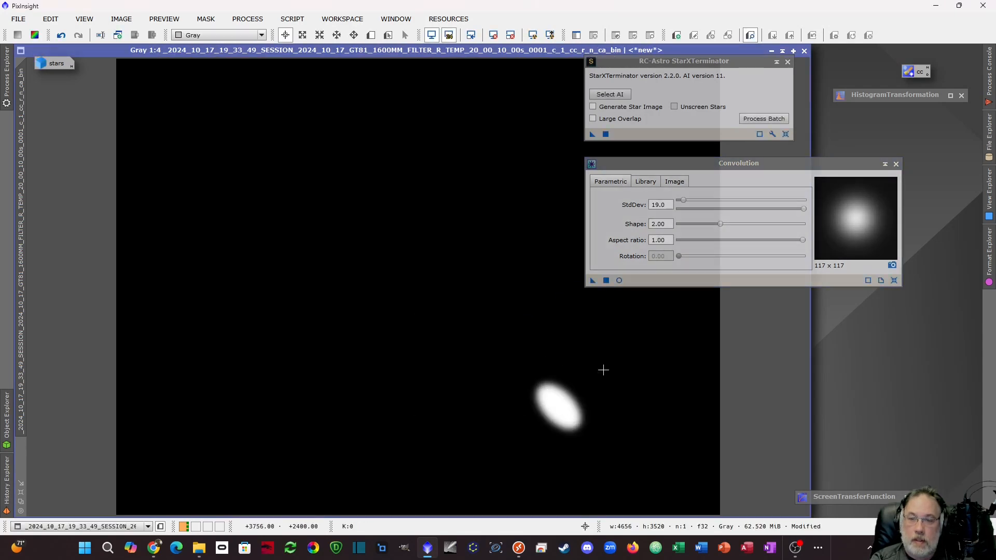
click(897, 164)
Invert the blurred mask and rename it comet_mask, with the StarXTerminator window moved aside
drag(762, 61, 893, 154)
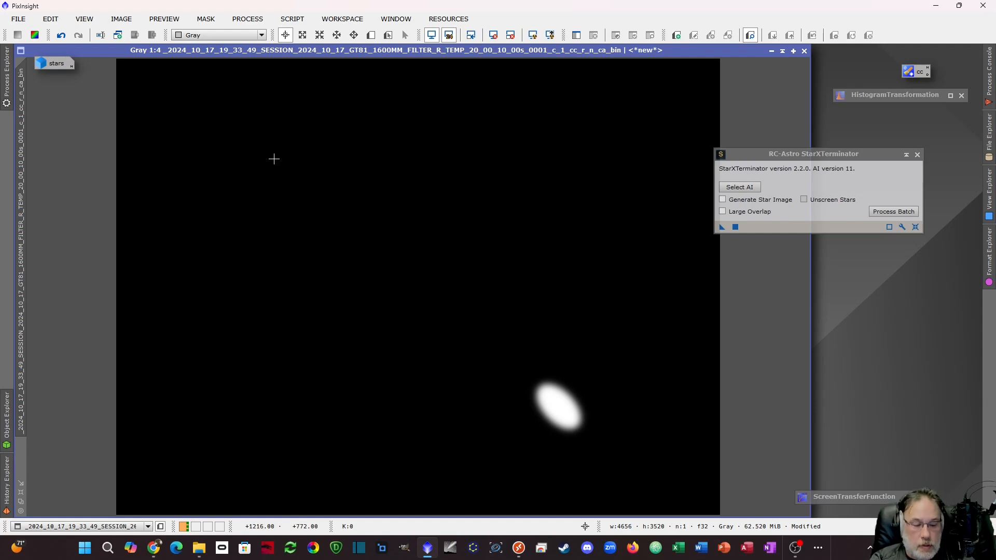
key(ctrl+i)
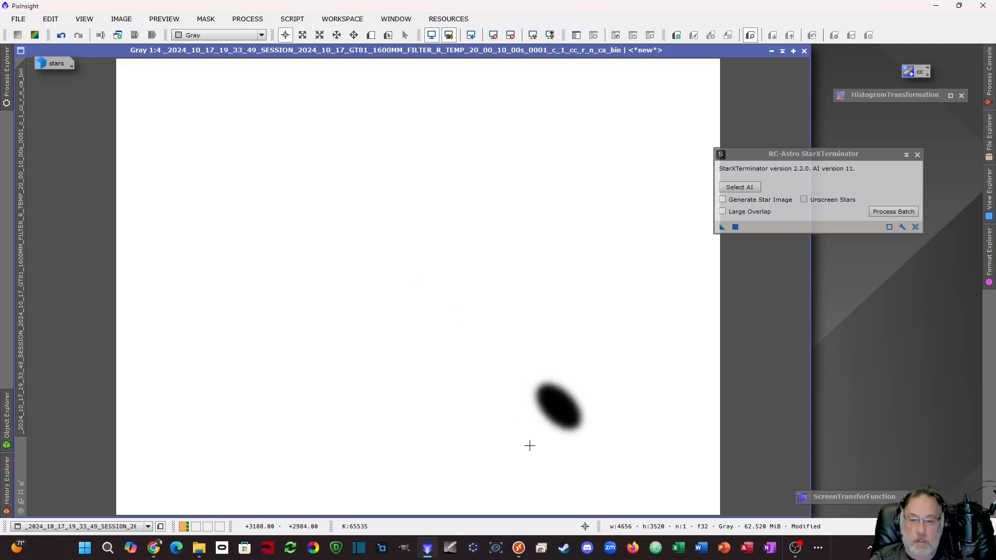
double_click(21, 389)
text(c)
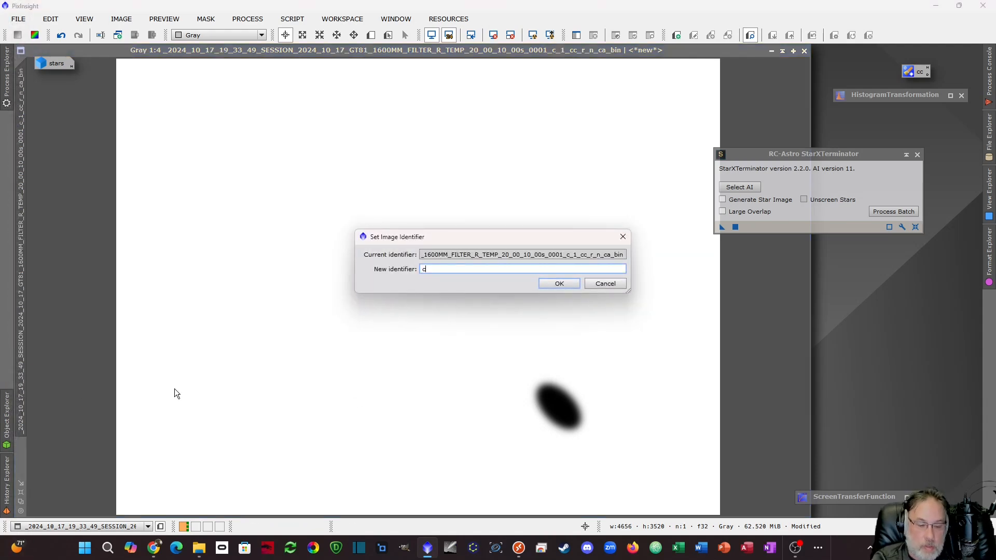
text(omet_mask)
key(Return)
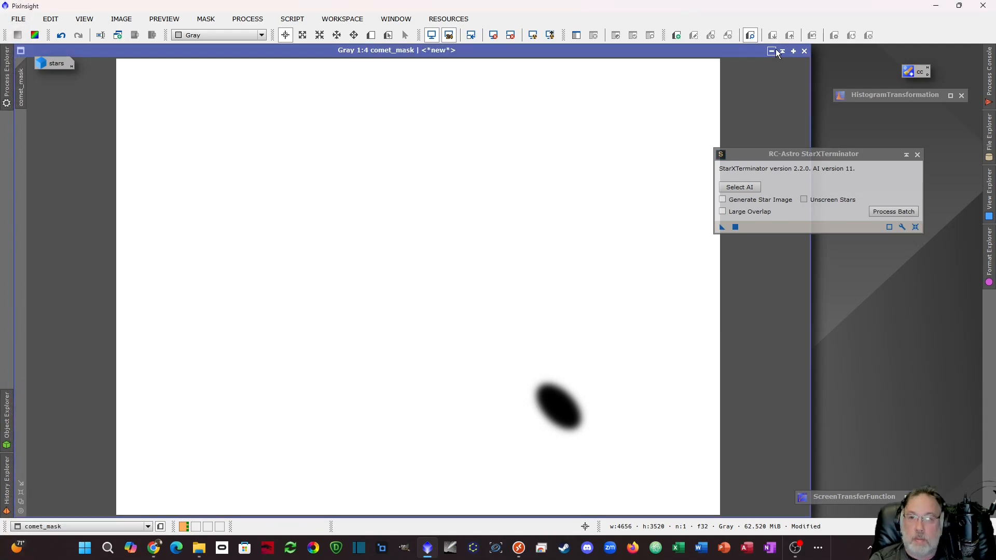
Iconize comet_mask, park its icon beside the cc process icon, and close the registered red frame
click(772, 51)
drag(450, 293, 854, 65)
click(804, 52)
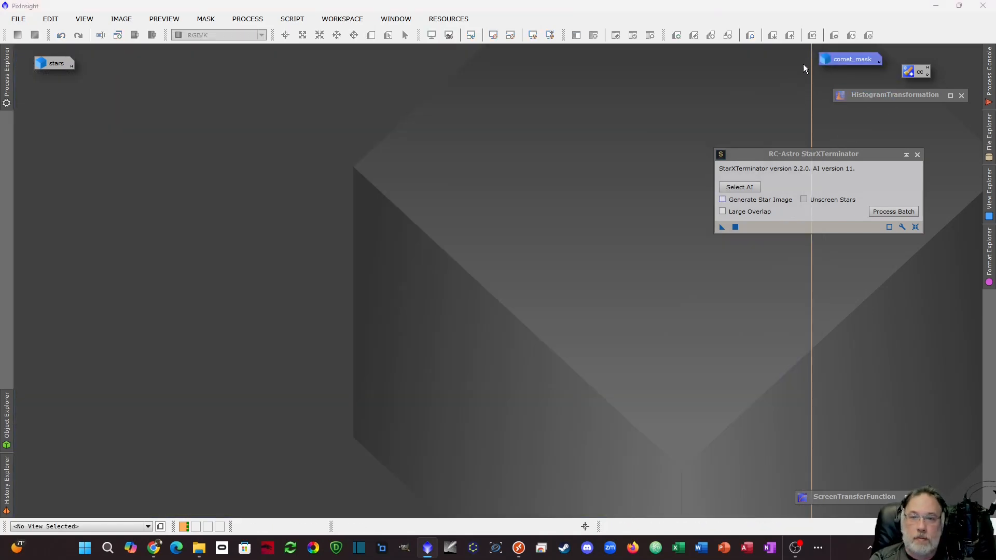
Open StarXTerminator batch processing and set the starless output to a new starless_comet folder inside GT81-2024-10
drag(818, 157, 662, 73)
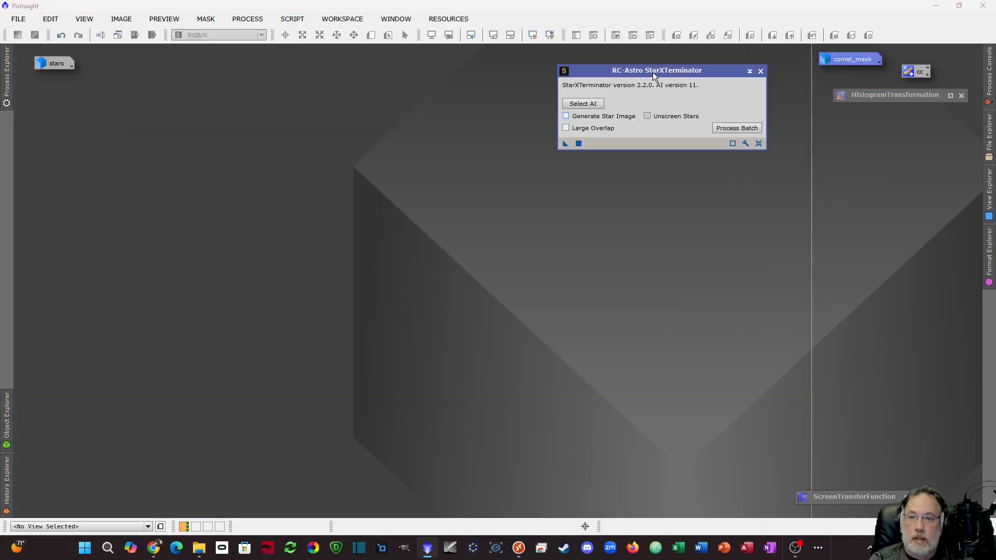
click(733, 128)
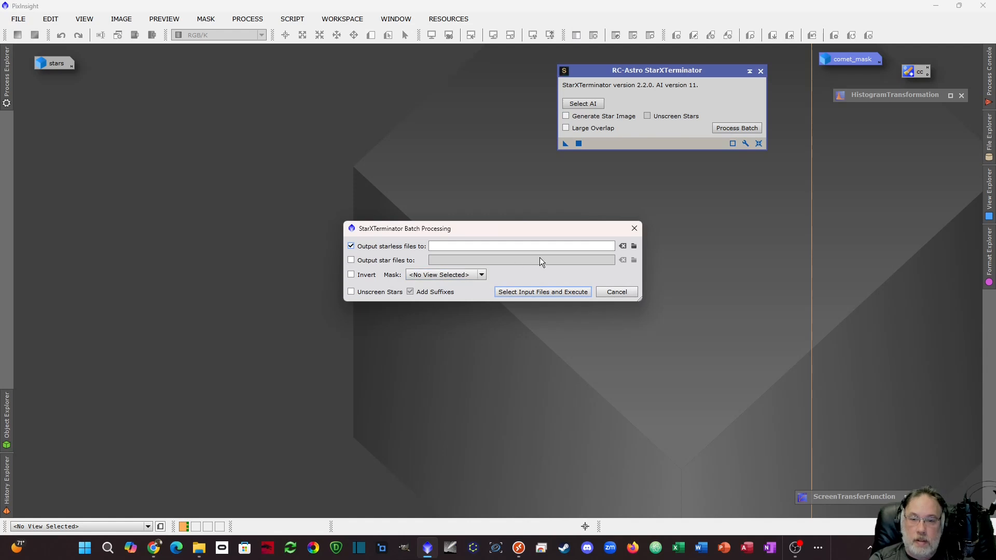
click(633, 246)
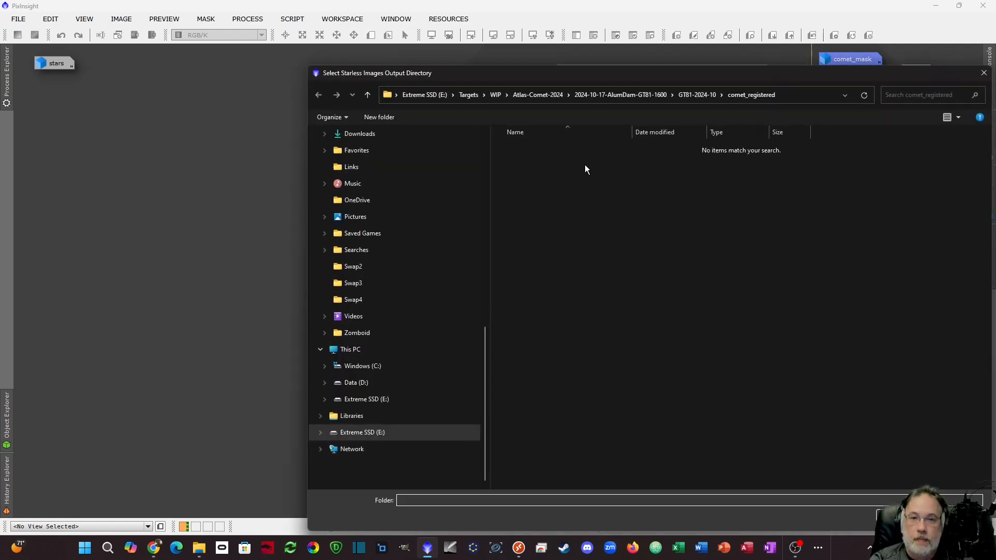
click(697, 94)
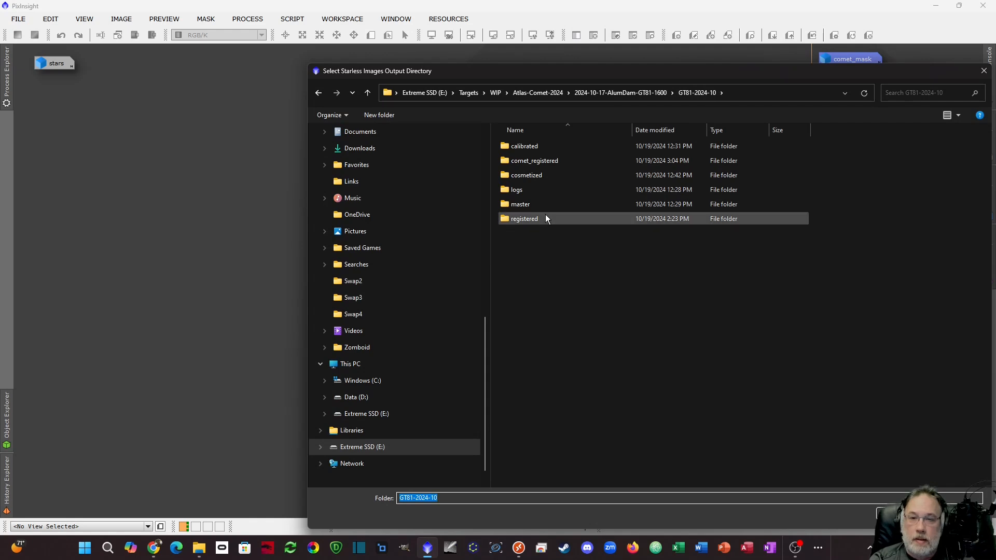
click(378, 115)
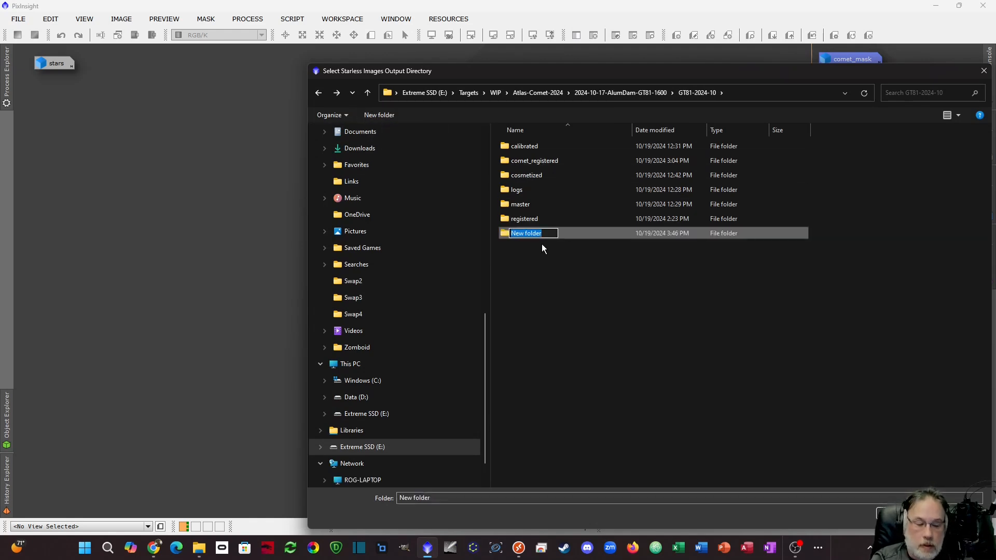
text(starless)
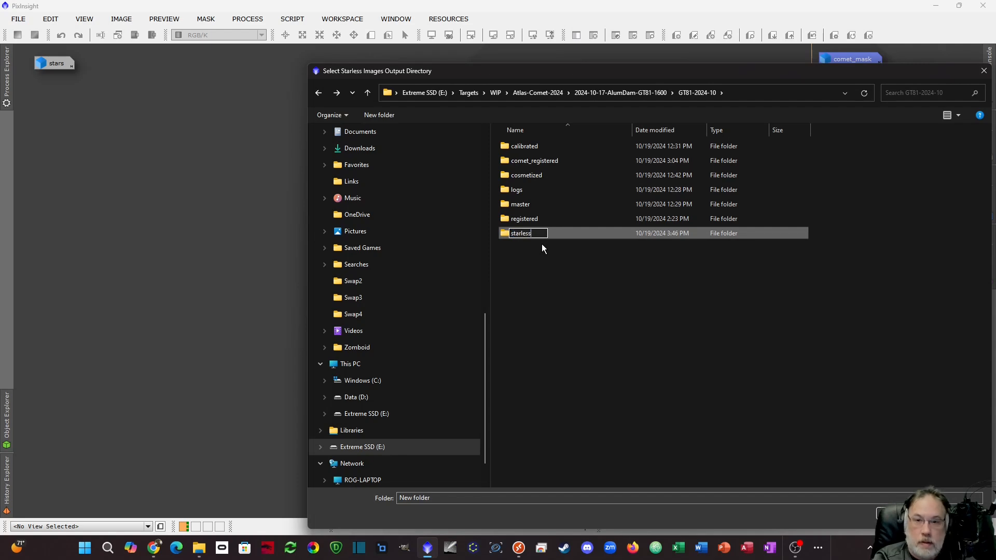
text(_comet)
key(Return)
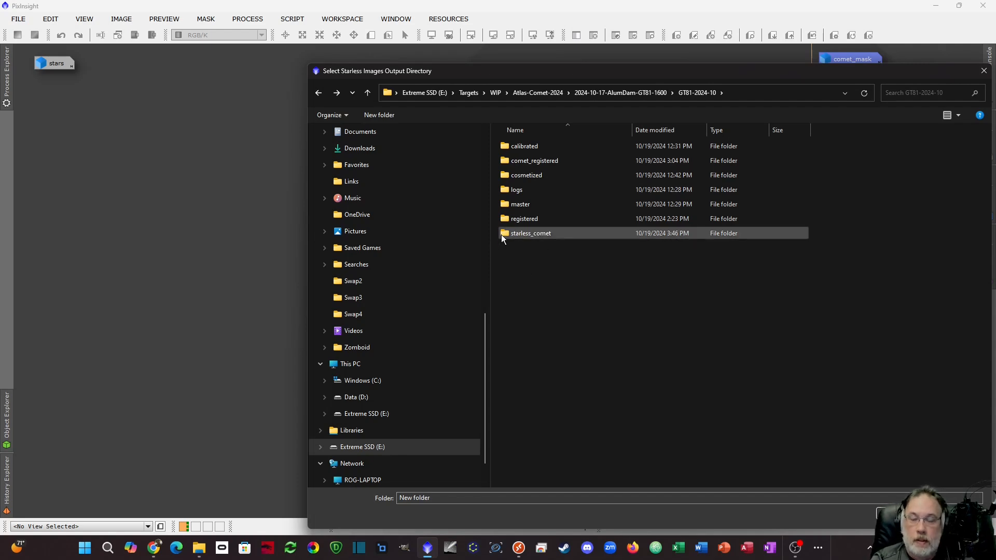
double_click(501, 234)
key(Return)
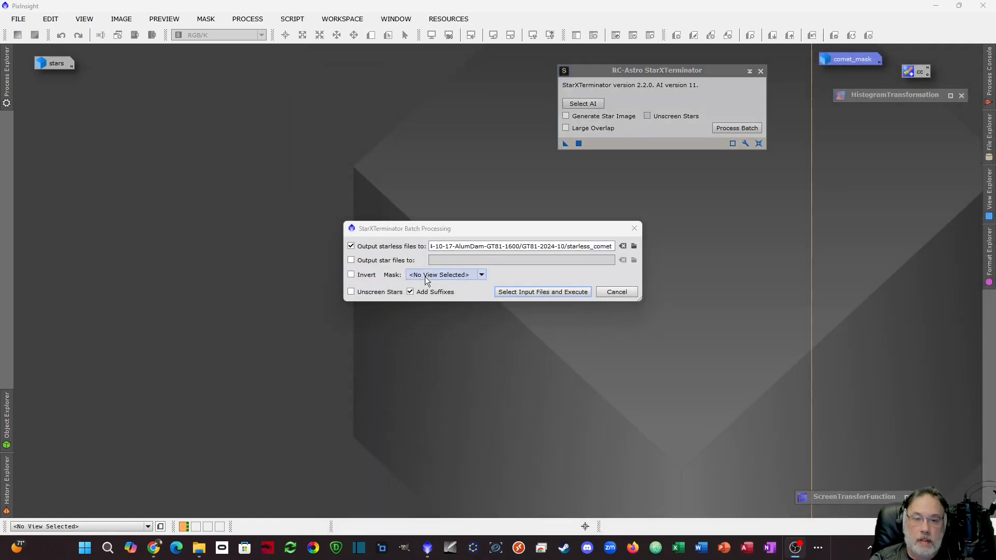
Use comet_mask as the batch mask and run StarXTerminator on all files in the comet_registered folder
click(450, 277)
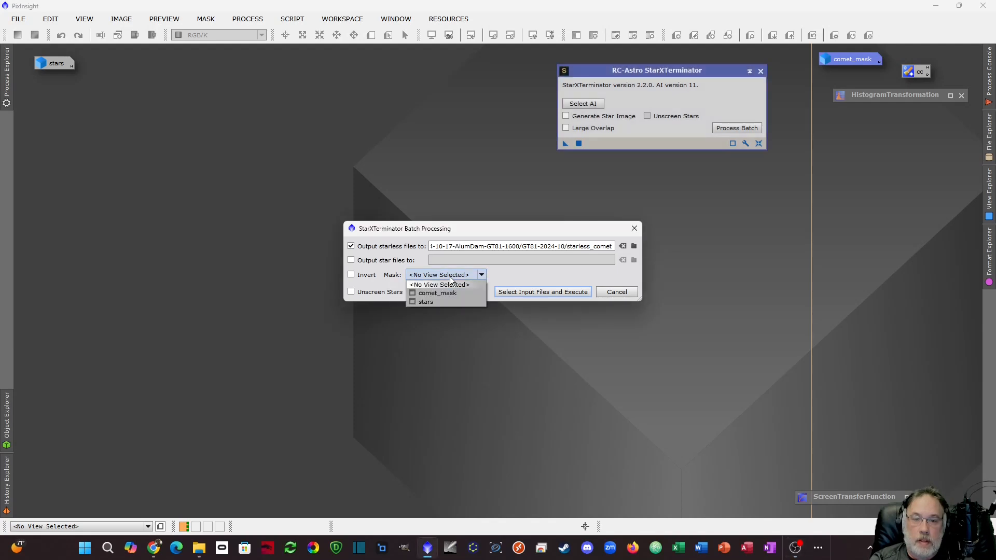
click(442, 292)
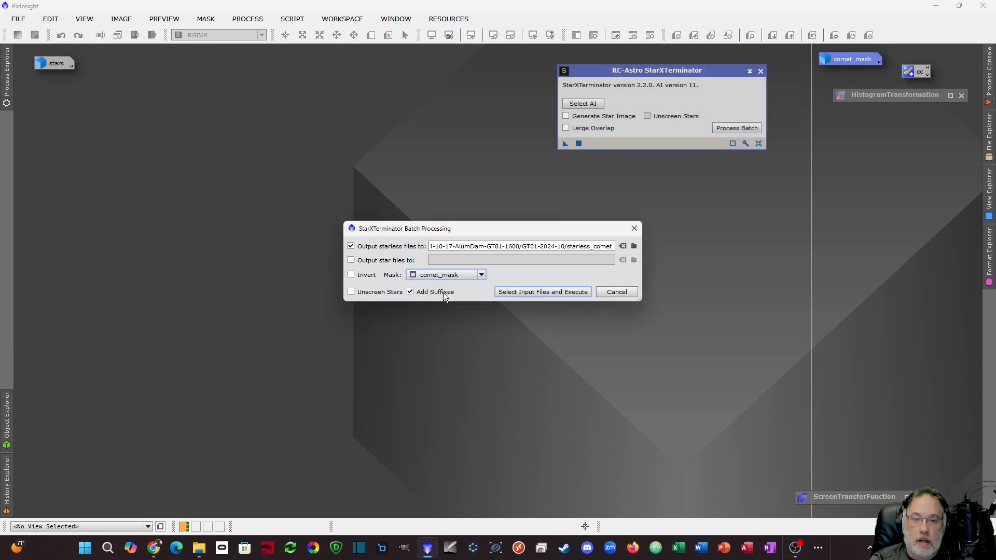
click(547, 293)
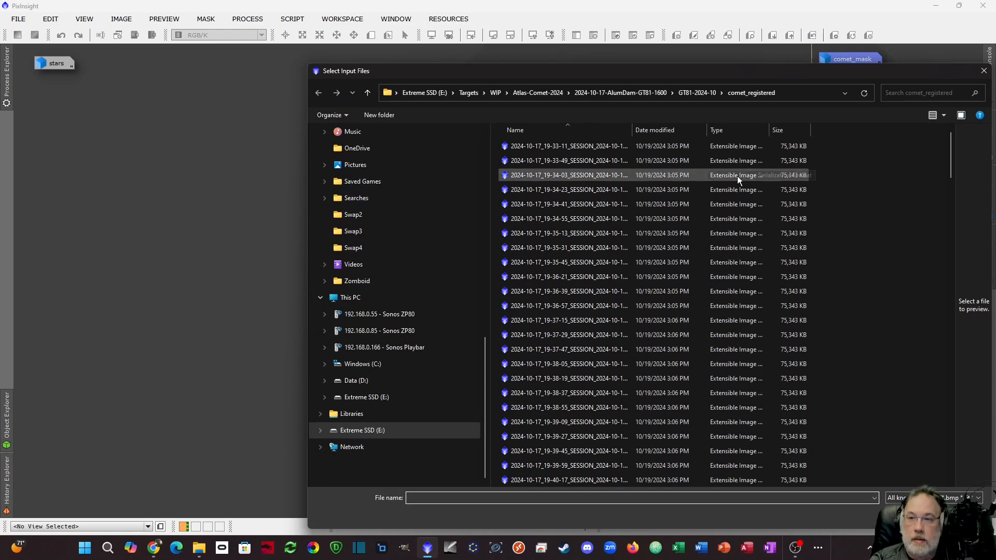
click(568, 149)
key(ctrl+a)
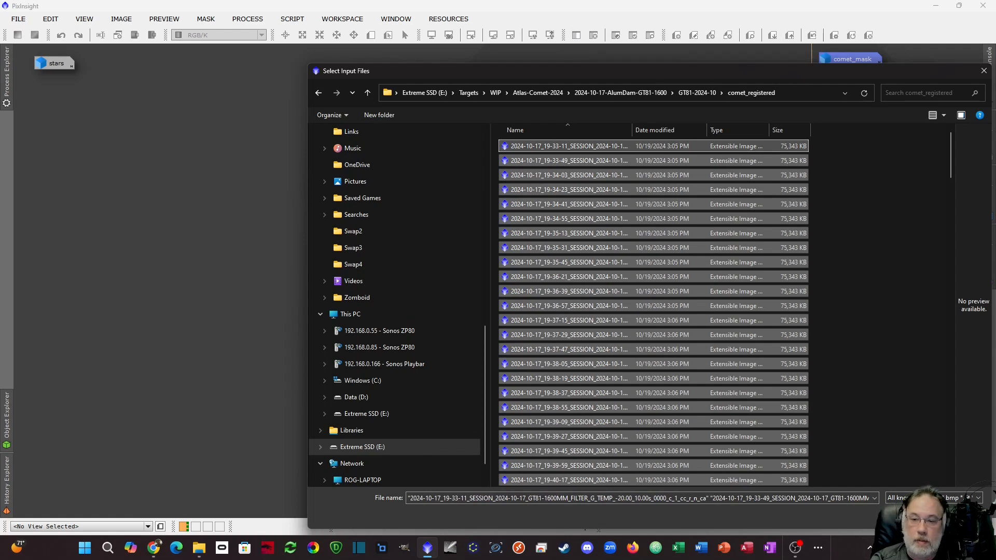
key(Return)
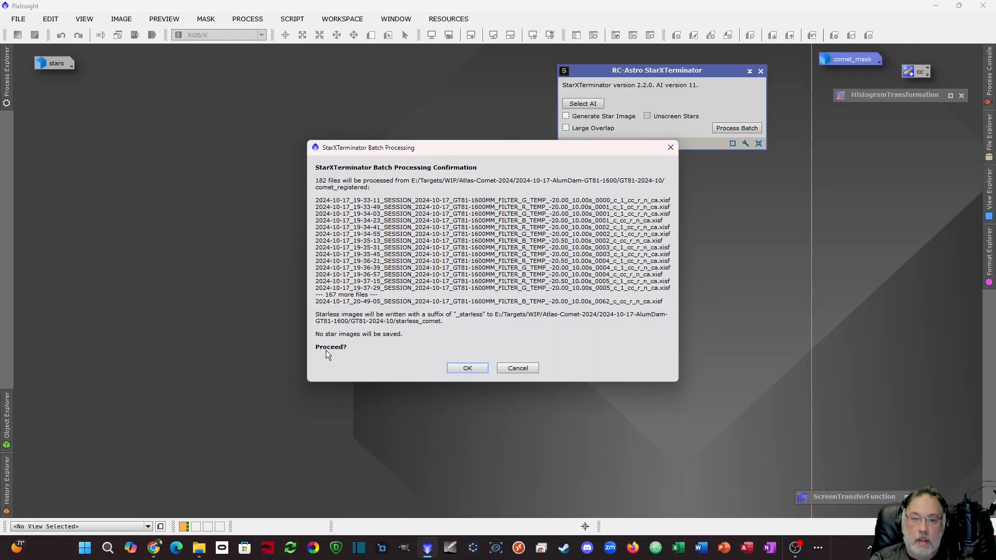
click(468, 368)
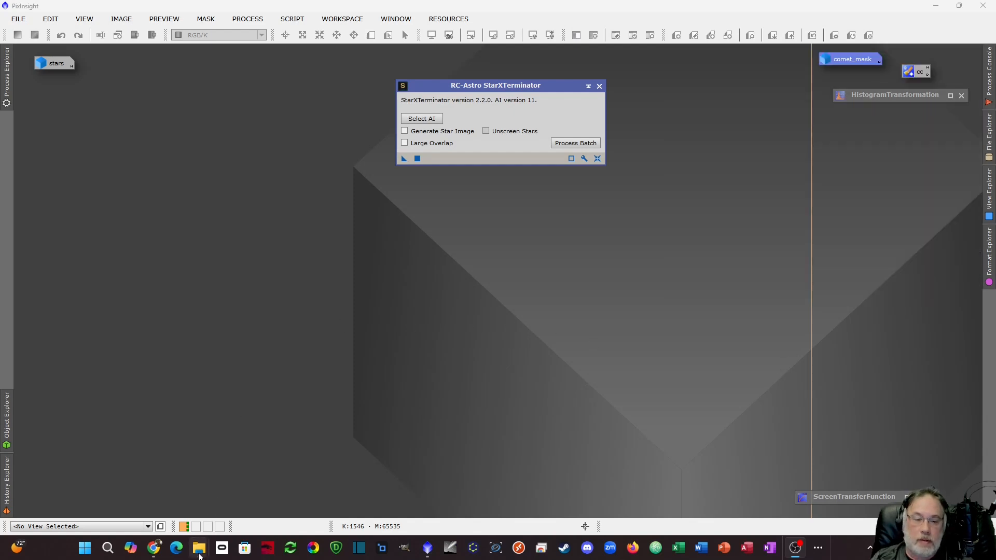
Bring up a File Explorer window, and close StarXTerminator after the batch run
mouse_move(200, 548)
click(235, 467)
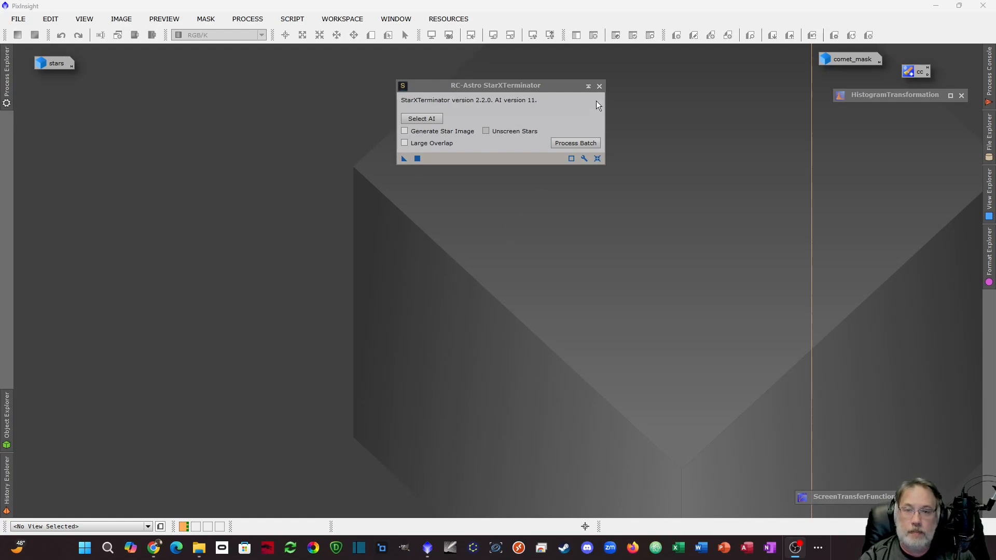
click(599, 87)
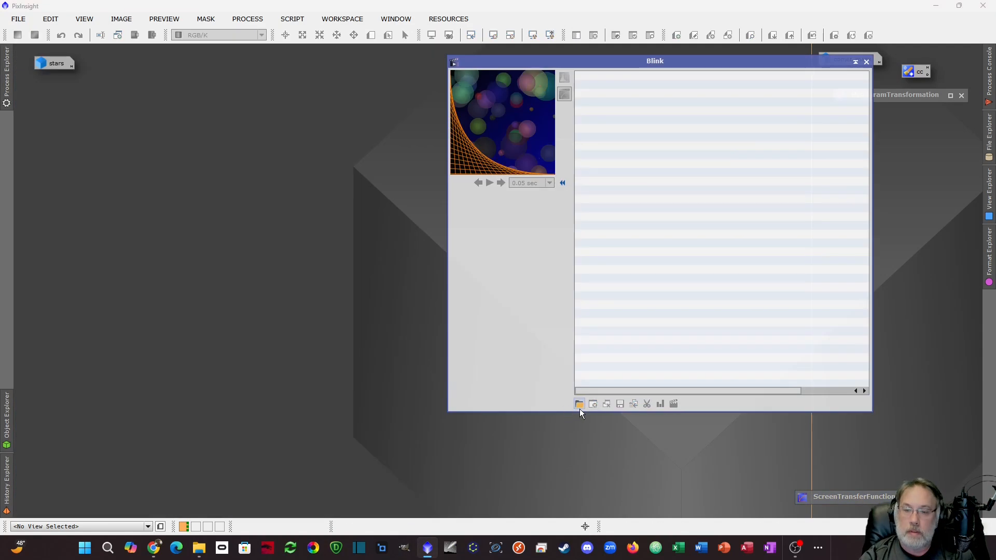
Load the starless comet frames into Blink, apply an automatic stretch to them, and show the nucleus at 1:1
click(578, 405)
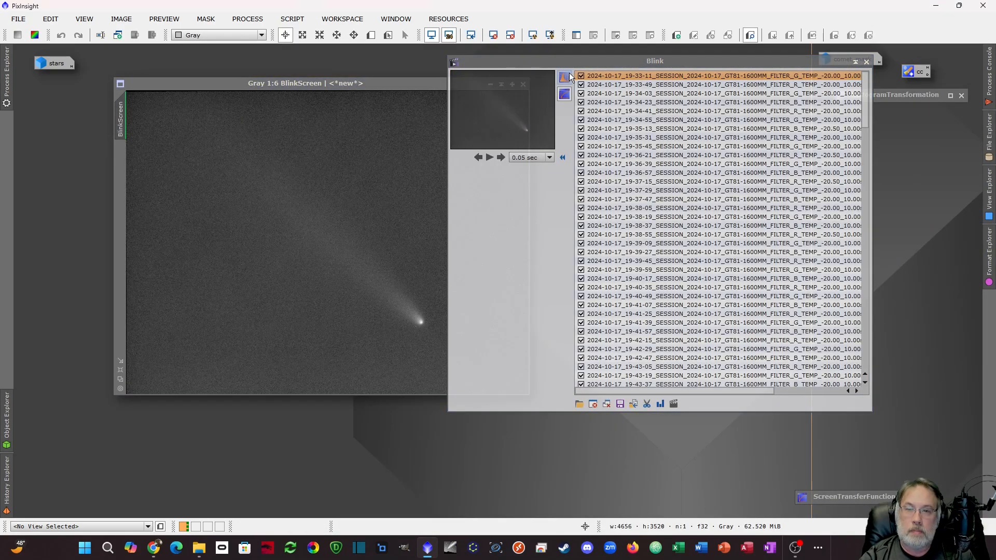
click(564, 77)
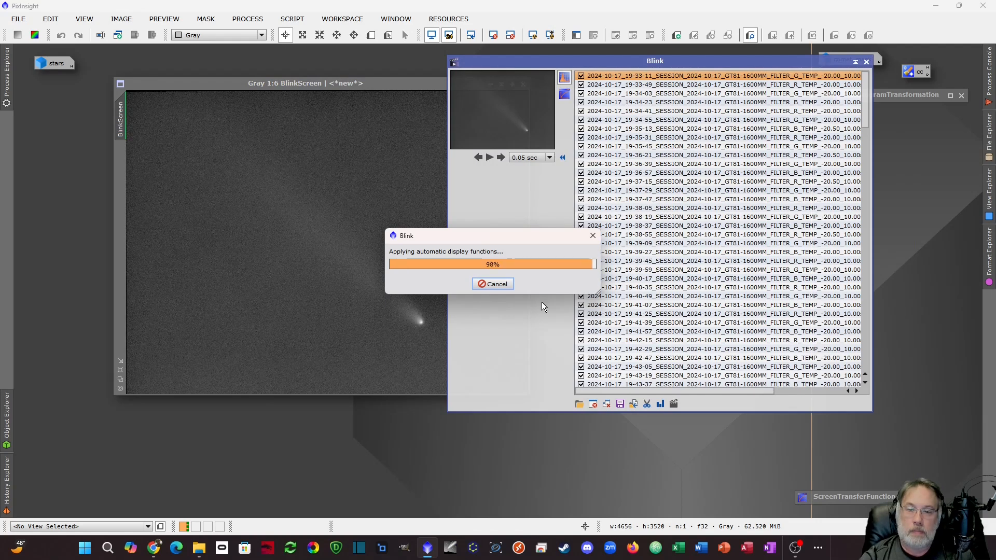
scroll(406, 306, up, 3)
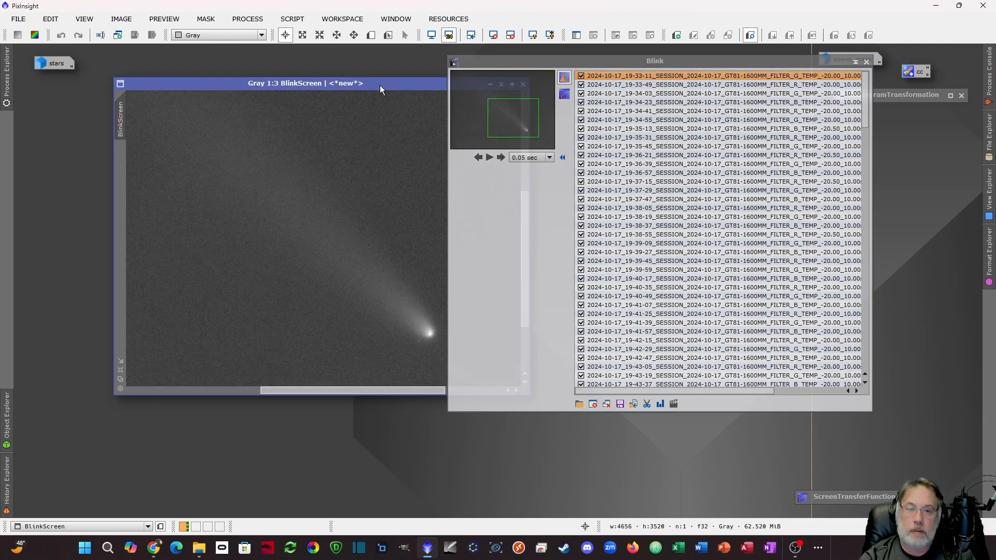
drag(380, 85, 304, 65)
scroll(360, 338, up, 2)
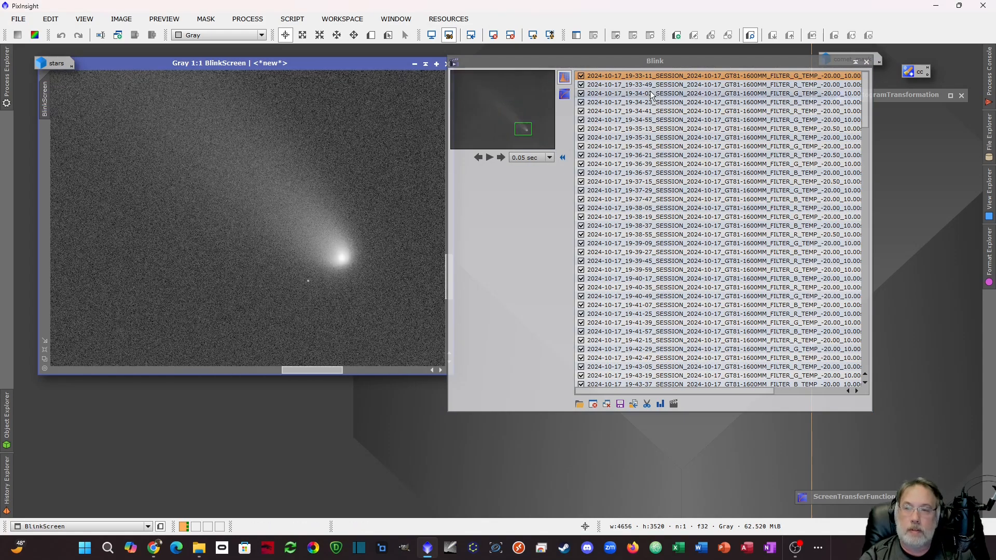
Step forward and back through the starless frames, examine the area around the nucleus for leftover stars, and close Blink
click(667, 96)
key(Down)
key(Down)
key(Down)
key(Down)
key(Down)
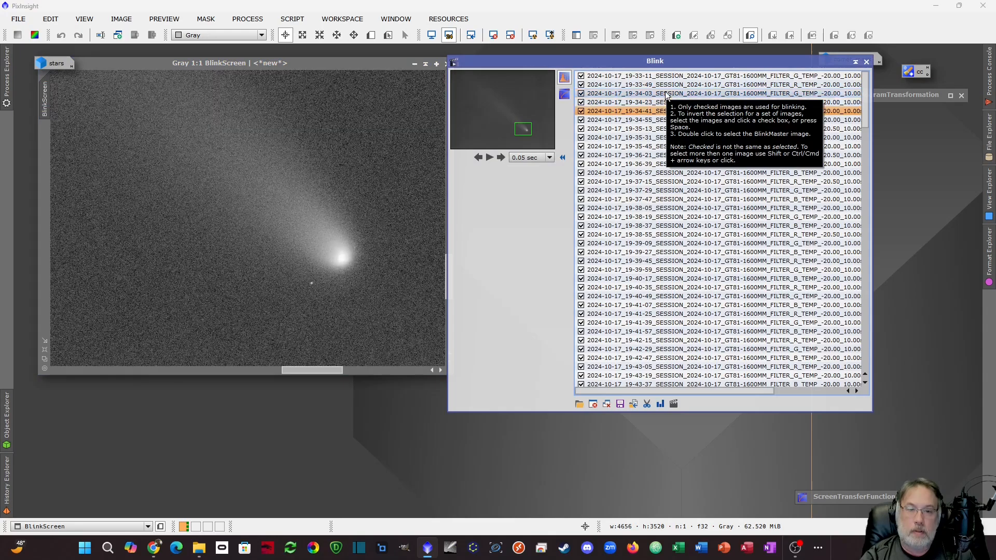
key(Down)
key(Down)
key(Down)
key(Down)
key(Down)
key(Down)
key(Down)
key(Down)
key(Down)
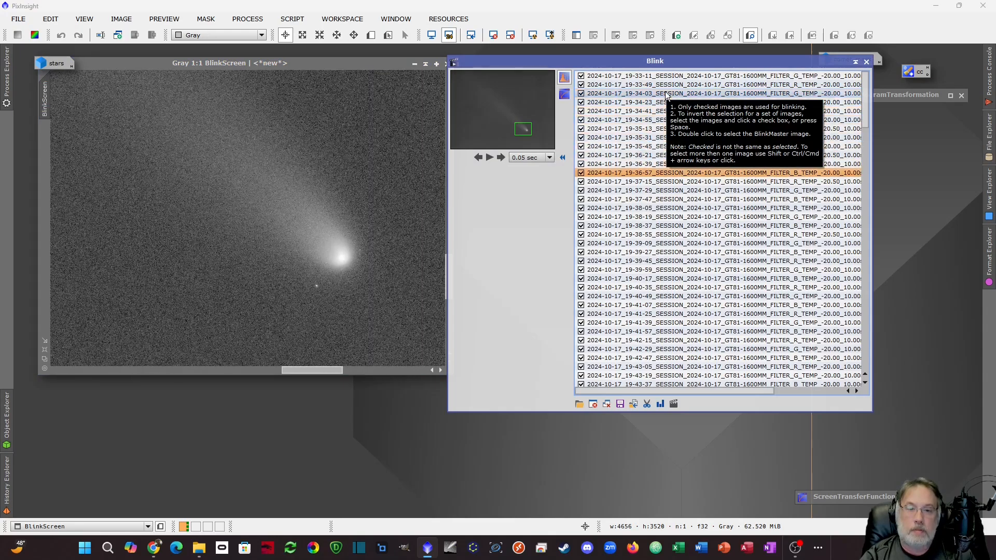
key(Down)
key(Down)
key(Down)
key(Down)
key(Down)
key(Down)
key(Down)
key(Down)
key(Down)
key(Down)
key(Down)
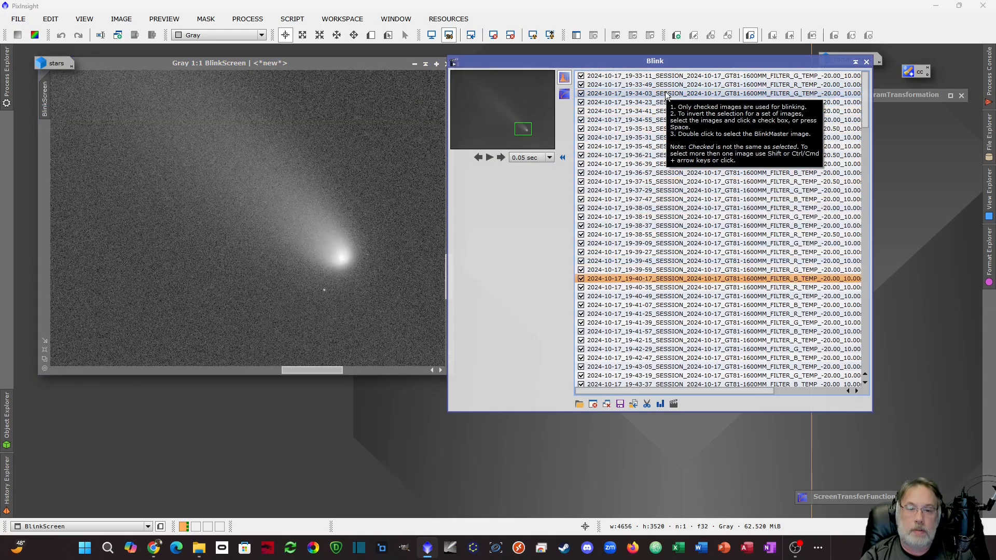
key(Down)
key(Down)
key(Down)
key(Down)
key(Down)
key(Down)
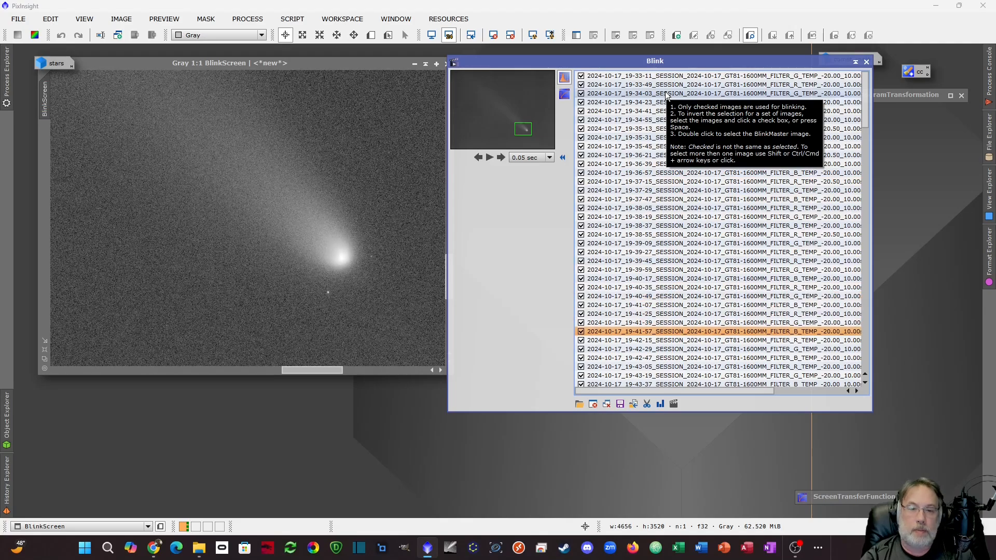
key(Down)
key(Down)
key(Down)
key(Down)
key(Down)
key(Down)
key(Down)
key(Down)
key(Down)
key(Down)
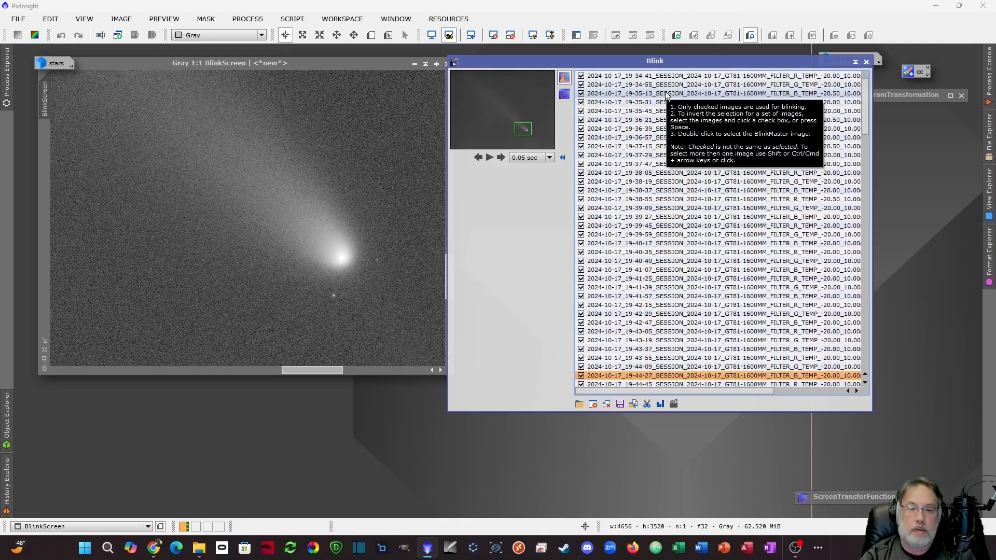
key(Down)
key(Down)
key(Down)
key(Down)
key(Down)
key(Down)
key(Down)
key(Down)
key(Down)
key(Down)
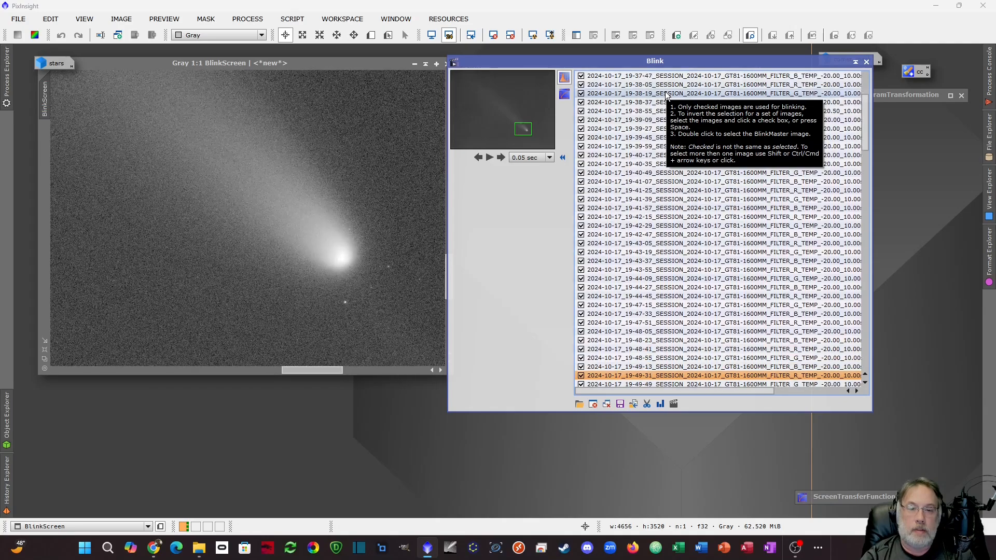
key(Down)
key(Down)
key(Down)
key(Down)
key(Down)
key(Down)
key(Down)
key(Down)
key(Down)
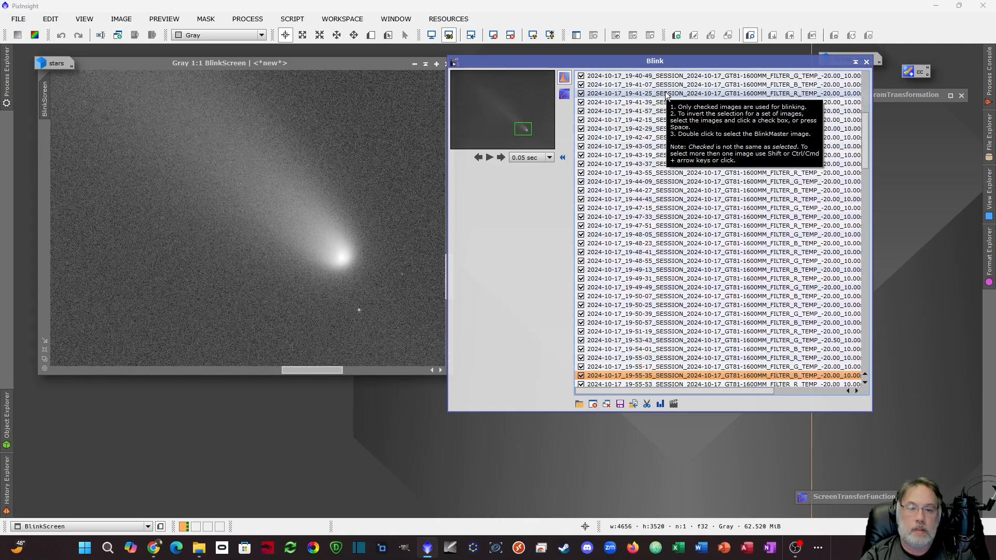
key(Down)
key(Down)
key(Up)
key(Up)
key(Up)
key(Up)
key(Up)
key(Up)
key(Up)
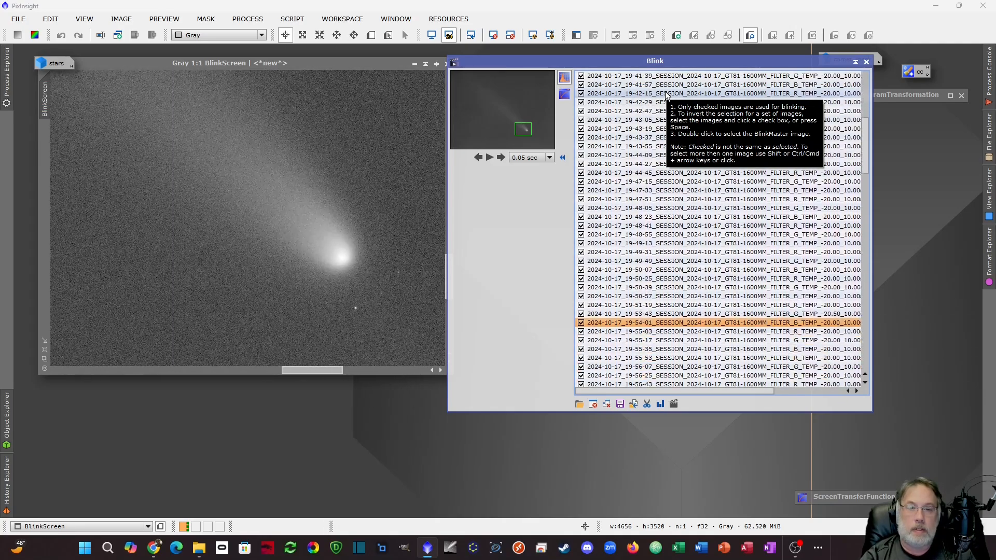
scroll(327, 265, down, 4)
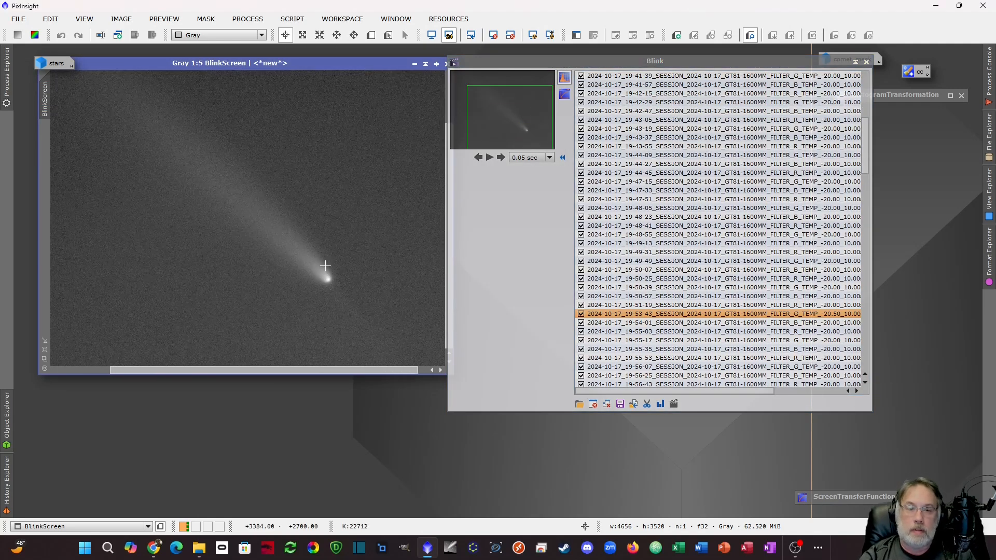
scroll(264, 226, down, 1)
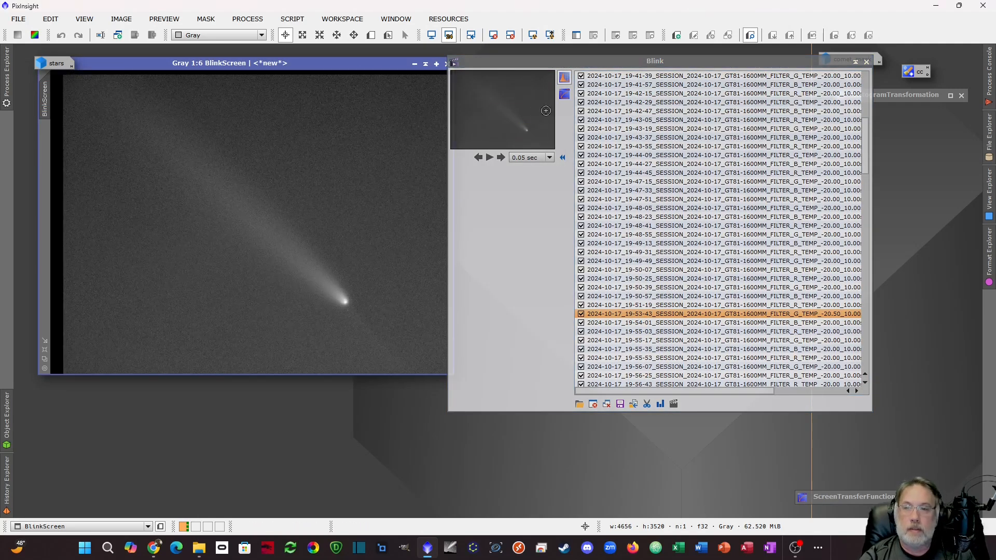
click(866, 62)
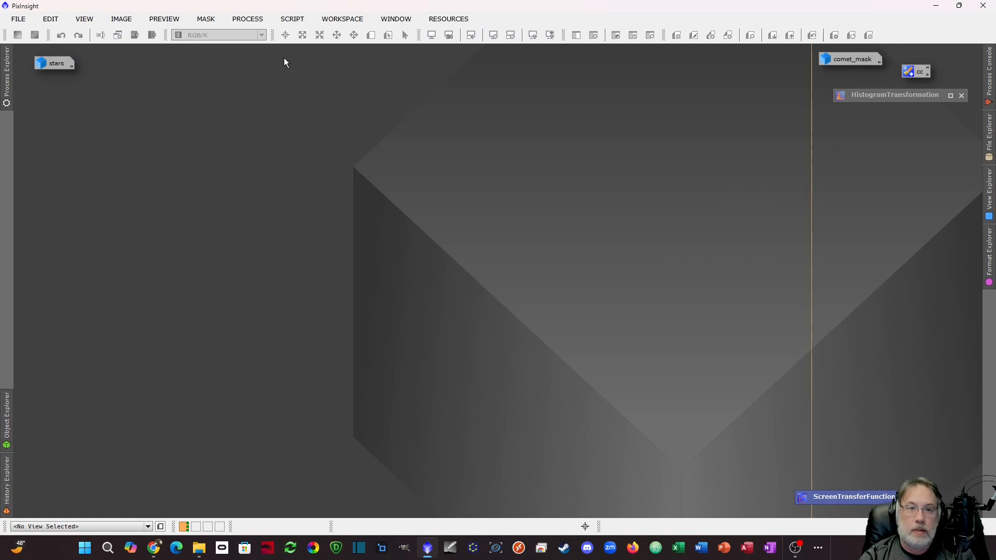
Open ImageIntegration and add all FILTER_R frames from the starless_comet folder as input images
click(122, 19)
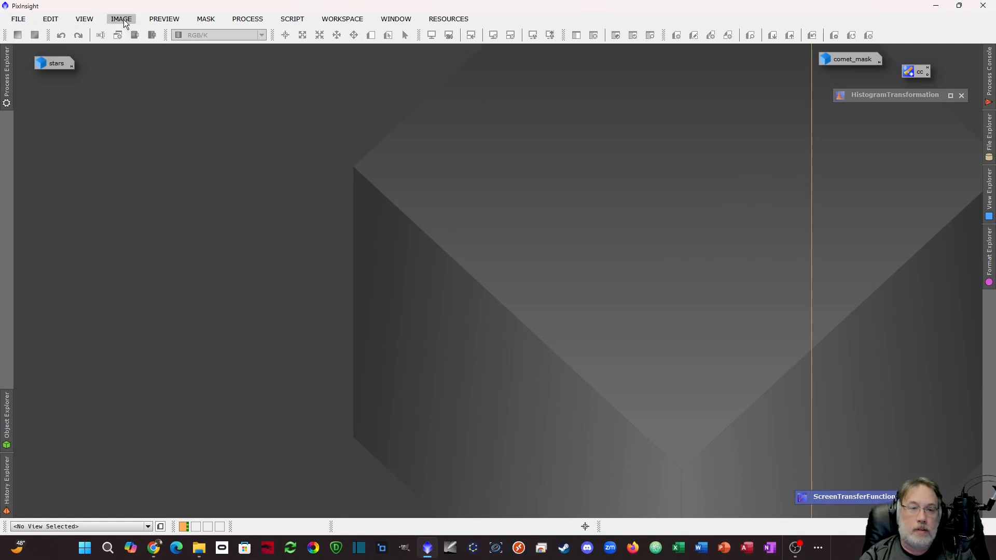
click(362, 92)
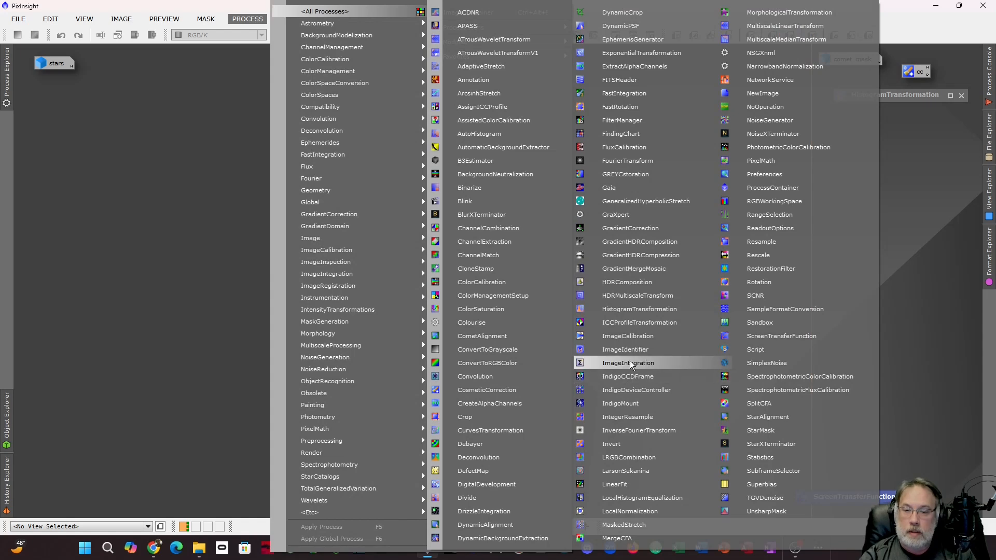
click(629, 363)
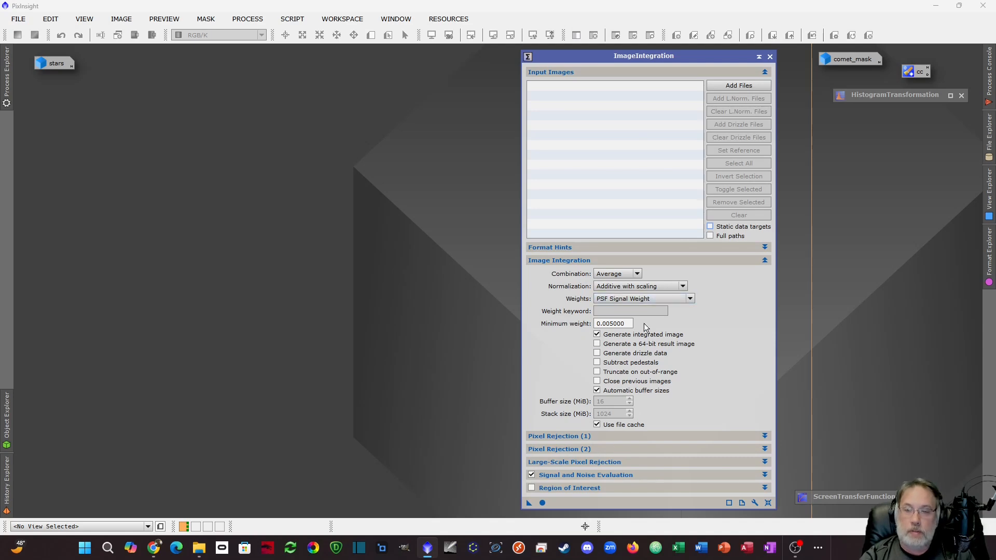
click(747, 86)
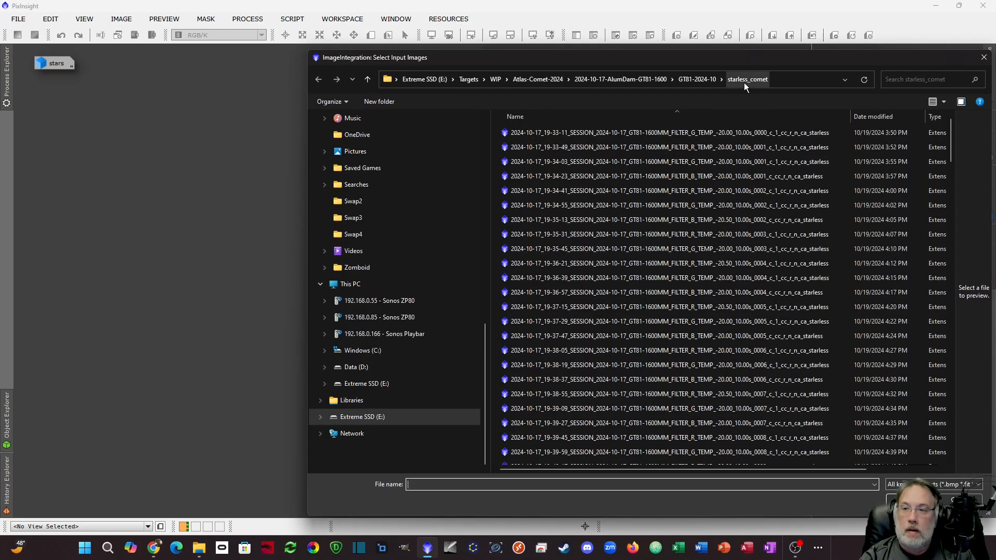
click(896, 80)
text(FILTER_R)
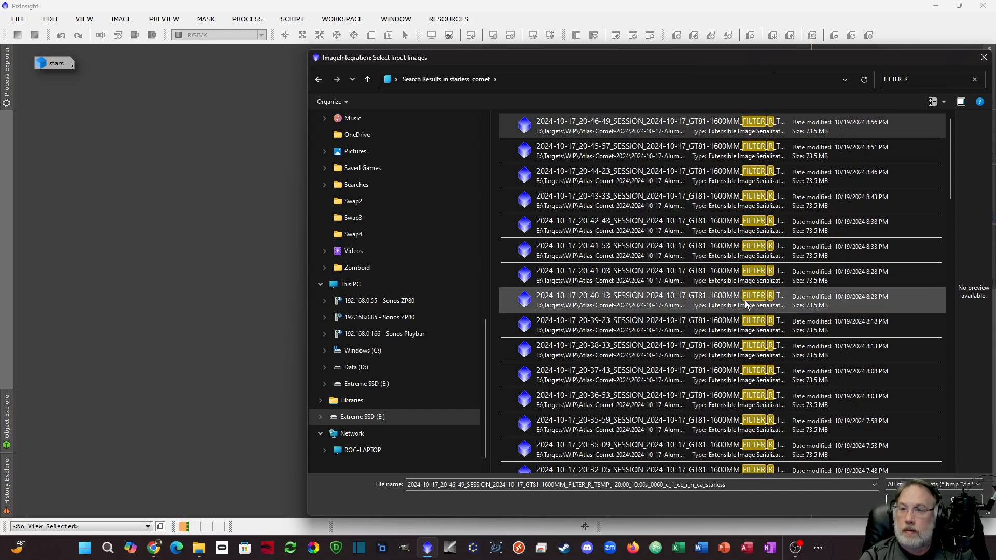
click(715, 294)
key(ctrl+a)
key(Return)
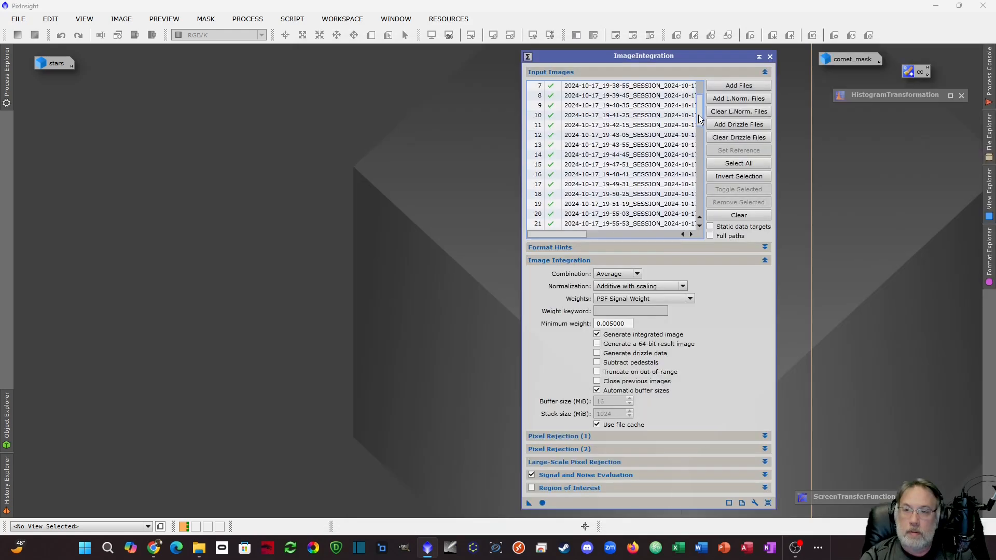
Set the integration weights to Don't care (all weights = 1) and the rejection algorithm to Winsorized Sigma Clipping
click(621, 301)
click(628, 309)
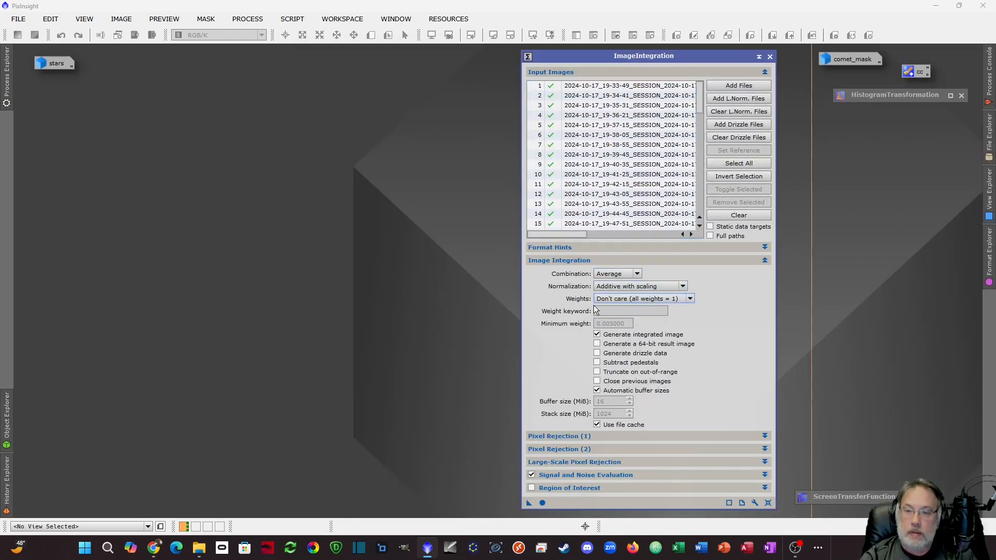
click(617, 260)
click(618, 273)
click(628, 287)
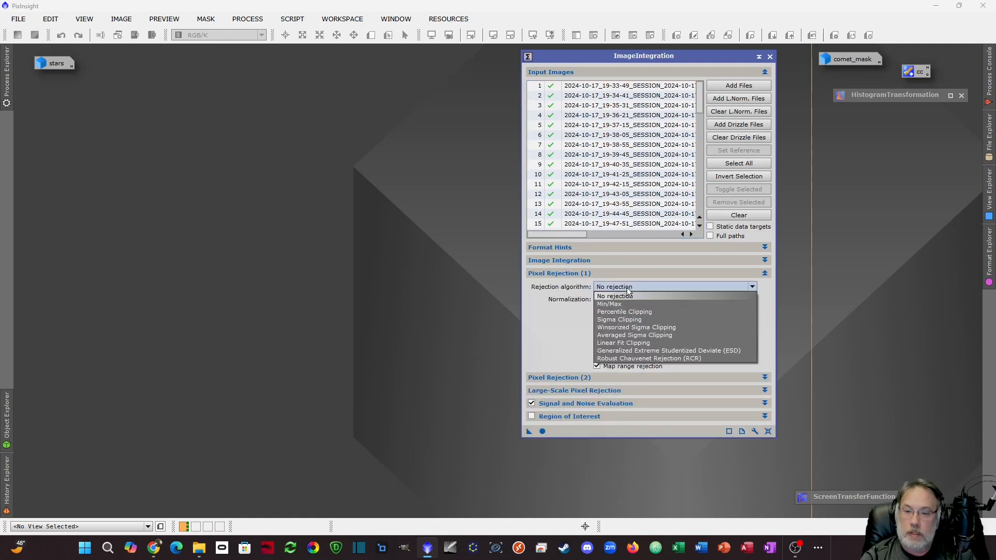
click(641, 328)
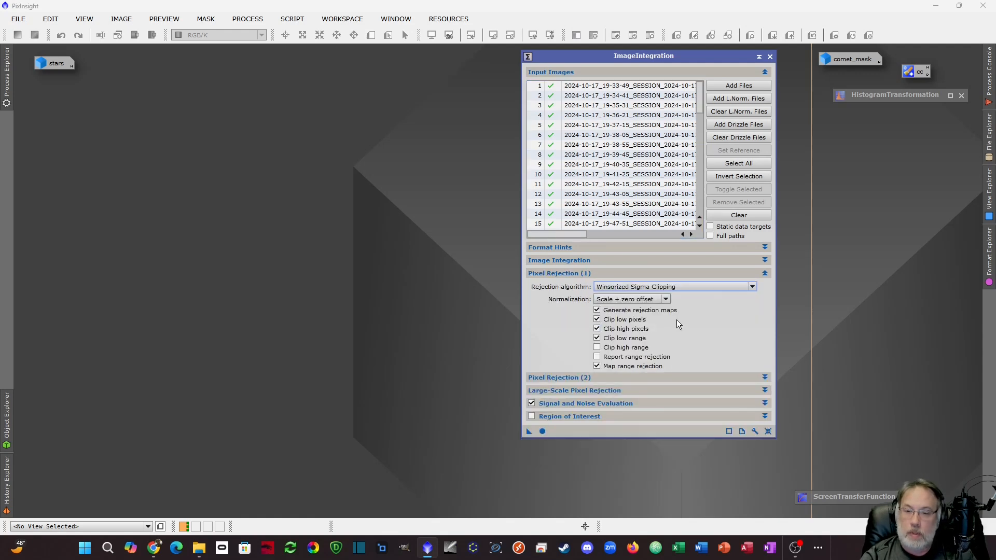
Set Sigma high to 5.000 for pixel rejection and run the image integration
click(602, 377)
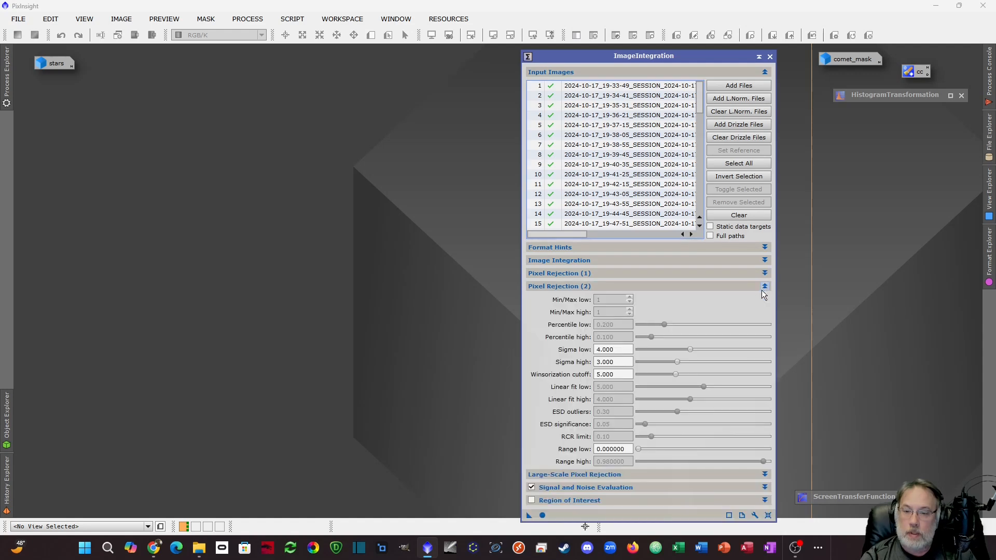
double_click(596, 362)
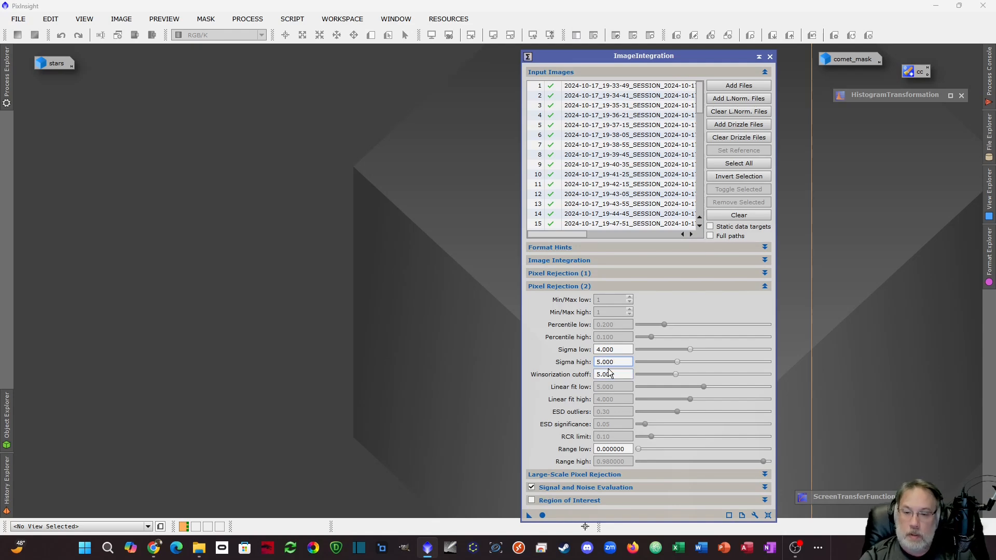
key(Tab)
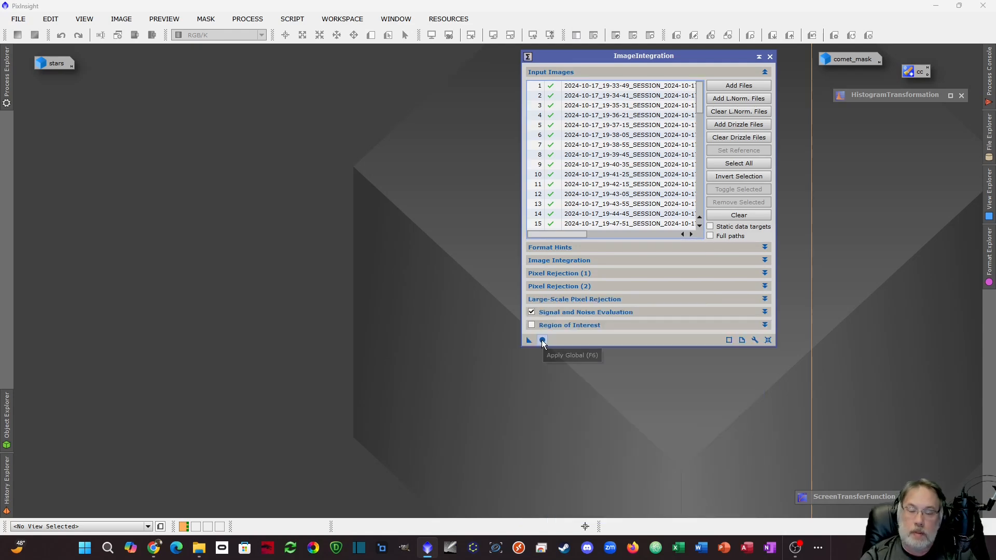
click(543, 340)
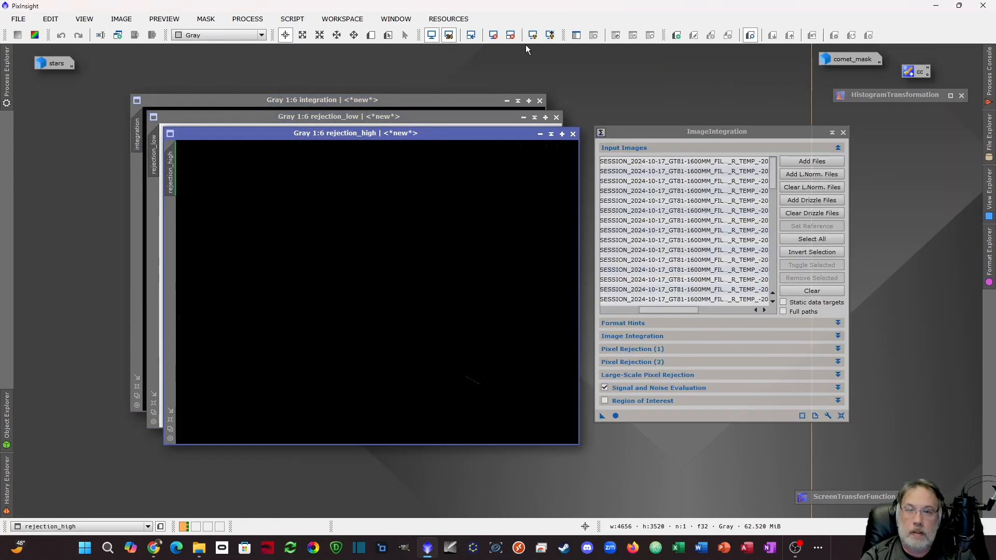
Inspect the star trails in the high rejection map, and close both the high and low rejection maps
scroll(471, 346, up, 1)
scroll(470, 346, up, 4)
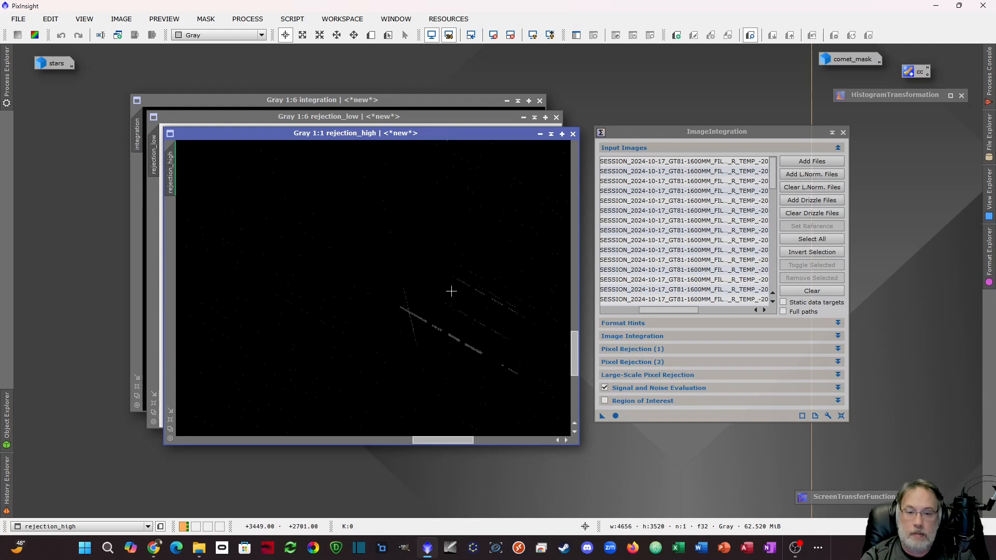
scroll(470, 327, down, 4)
click(573, 134)
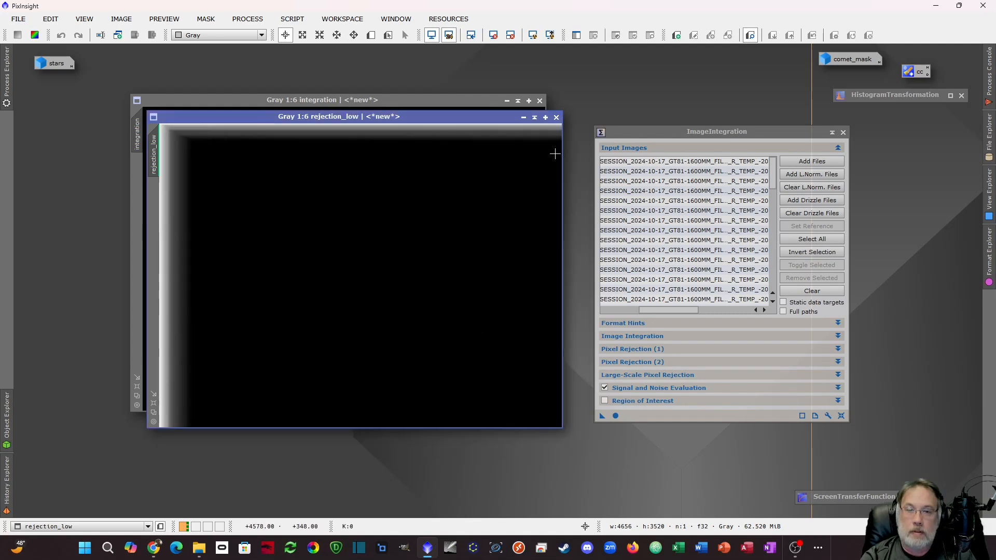
click(557, 117)
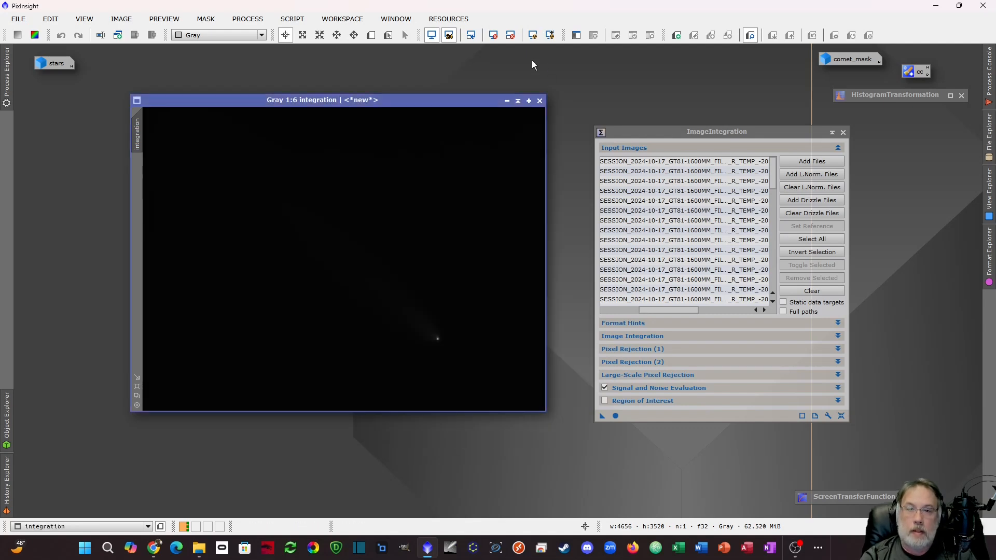
Auto-stretch the display of the integrated image and inspect the comet's head up close
click(532, 36)
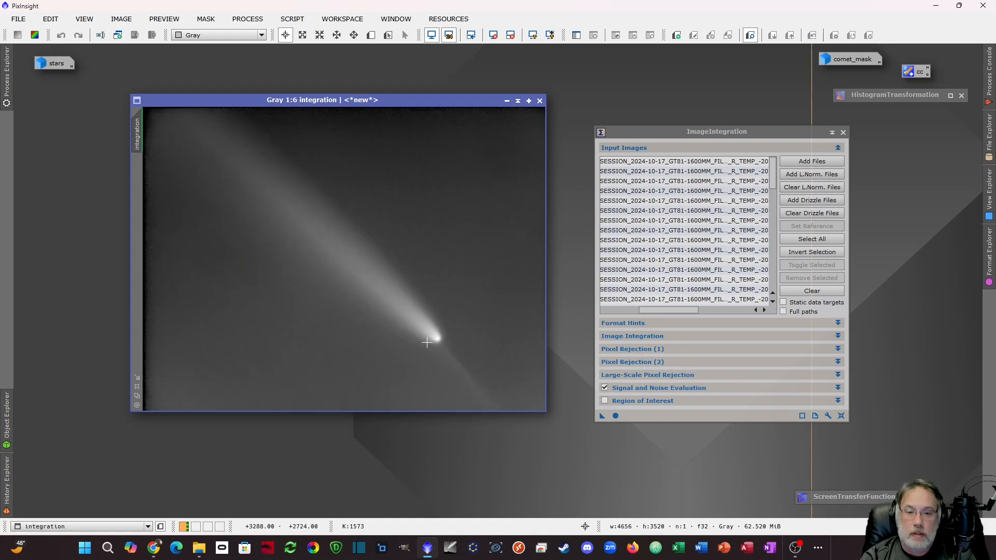
scroll(429, 350, up, 4)
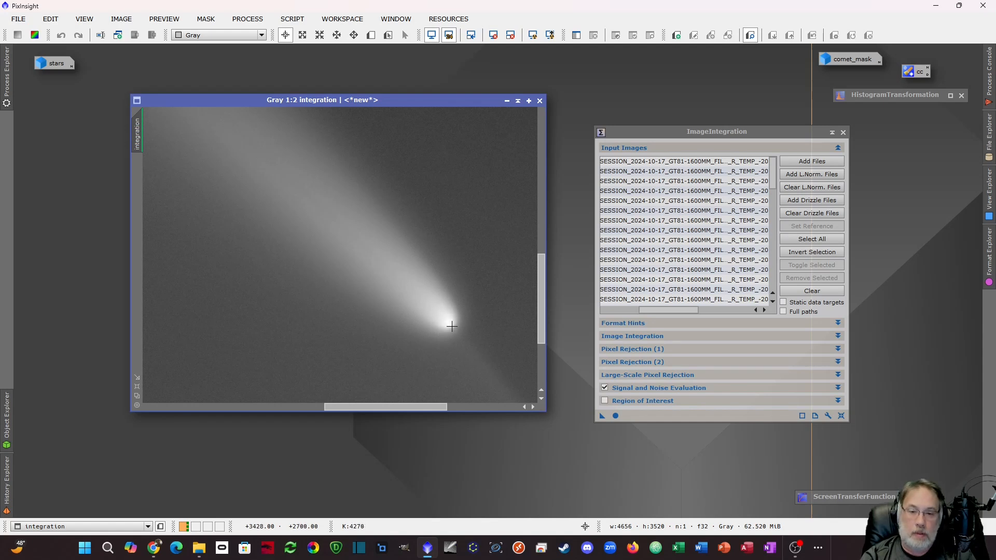
scroll(455, 333, down, 4)
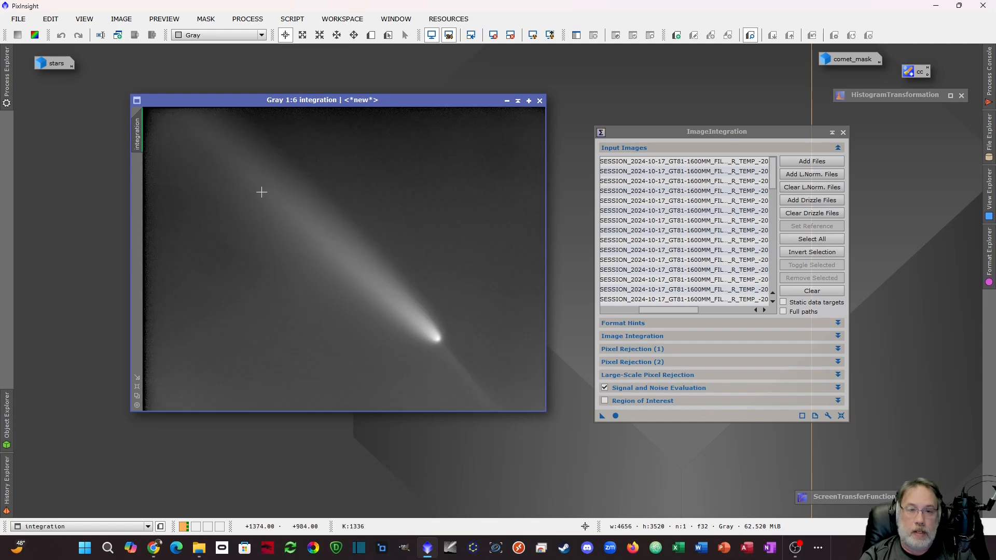
Minimize the integrated image to an icon and rename it R
click(506, 101)
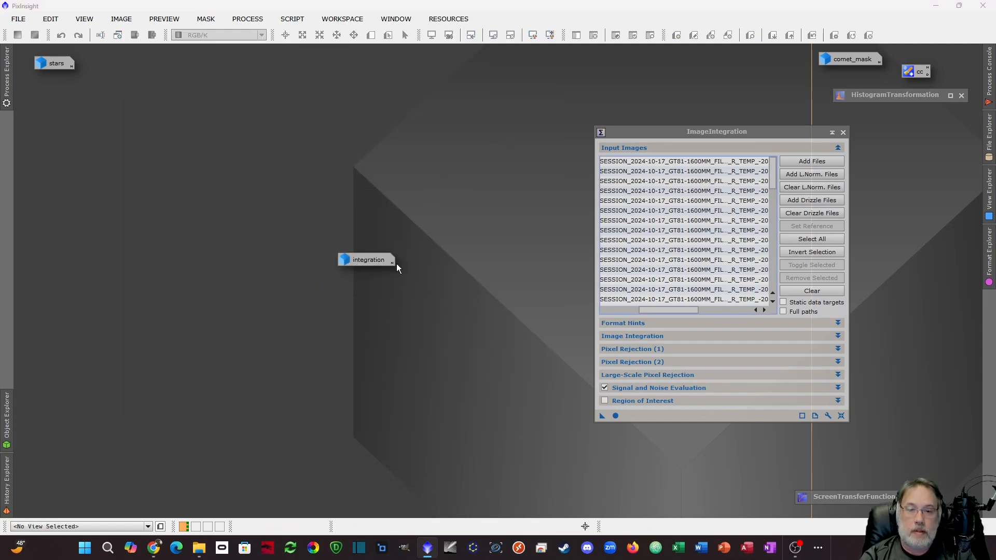
double_click(390, 263)
text(R)
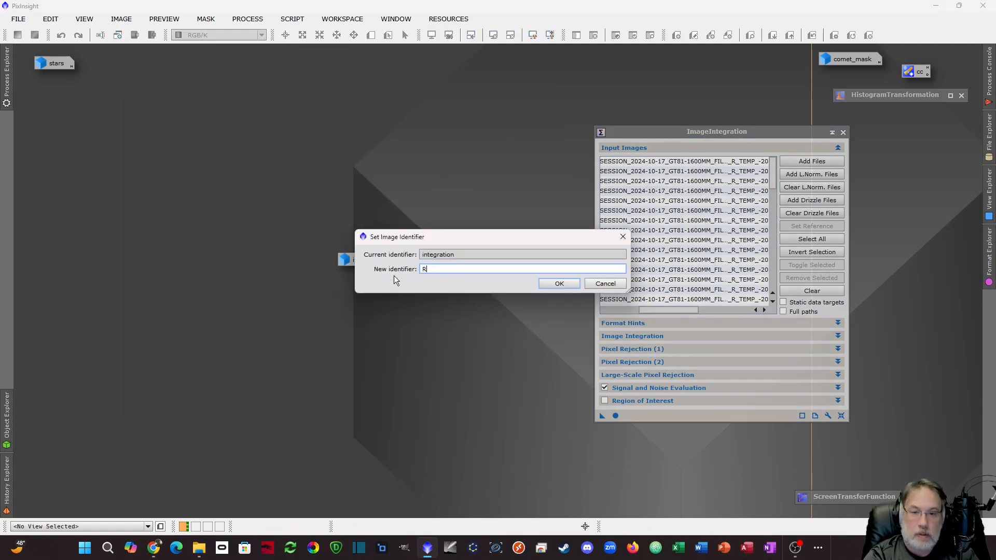
key(Return)
Clear the ImageIntegration input list and open the file selection for adding the next set of frames
drag(710, 129, 530, 106)
click(613, 255)
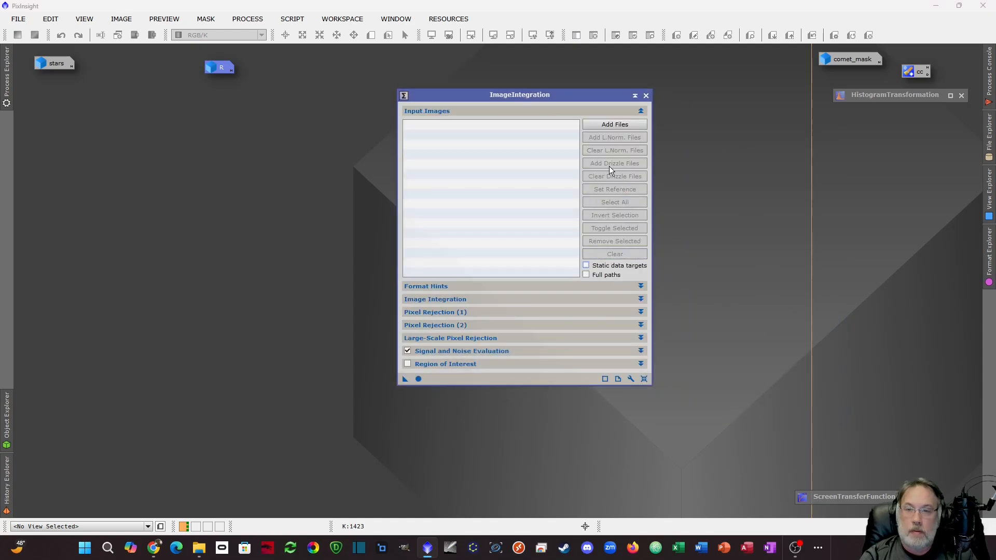
click(614, 125)
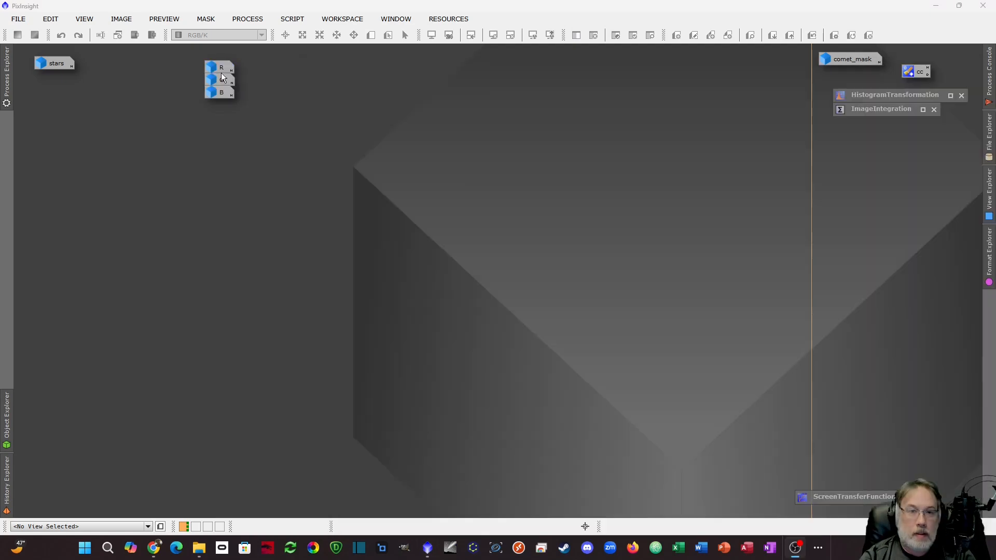
View the integrated R, G and B comet images side by side and minimize them again
double_click(217, 69)
double_click(220, 80)
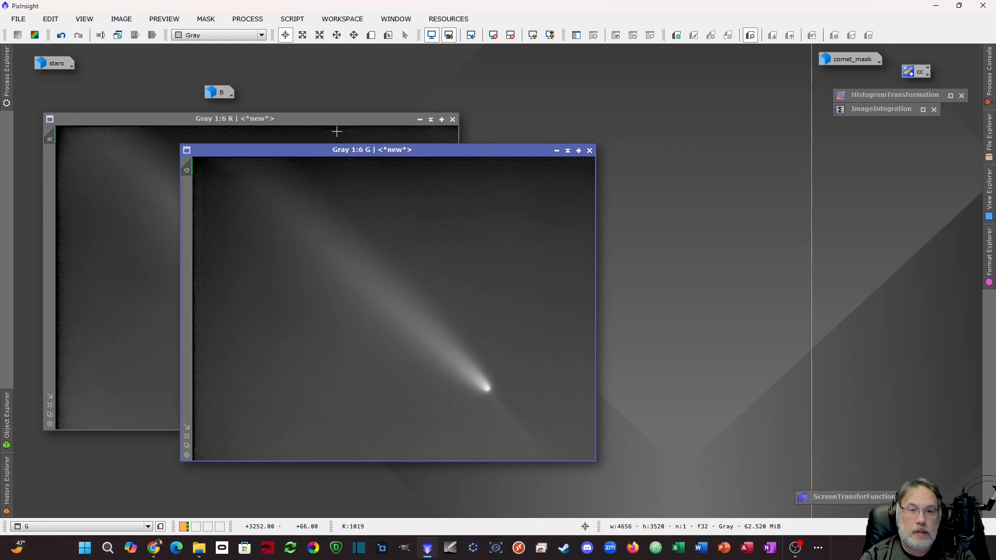
double_click(224, 93)
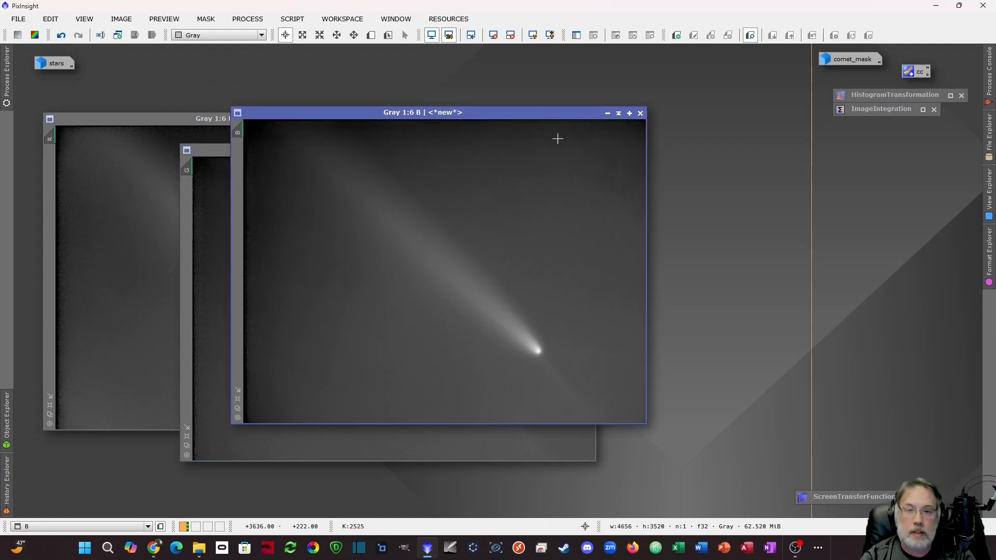
click(608, 113)
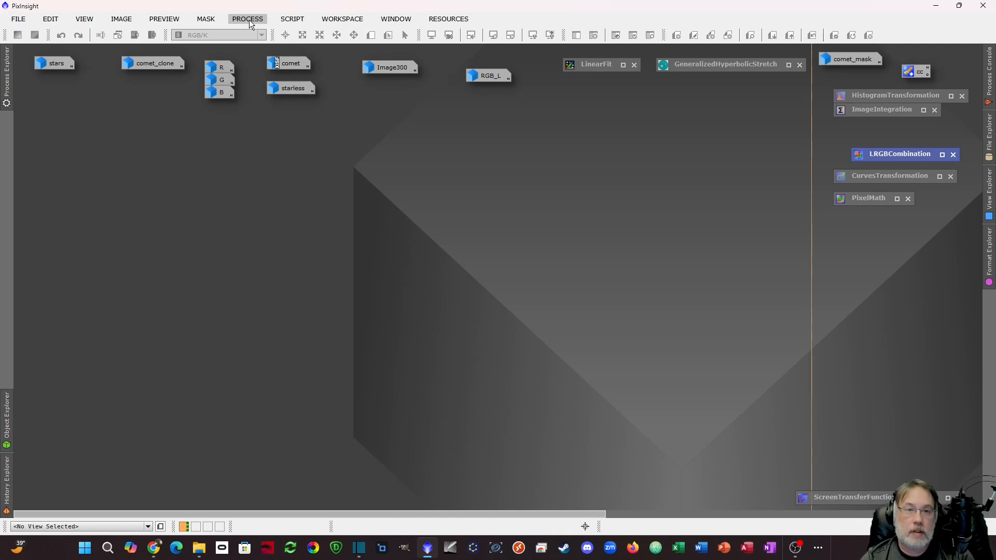
Open the LinearFit process and set R as its reference image
click(248, 20)
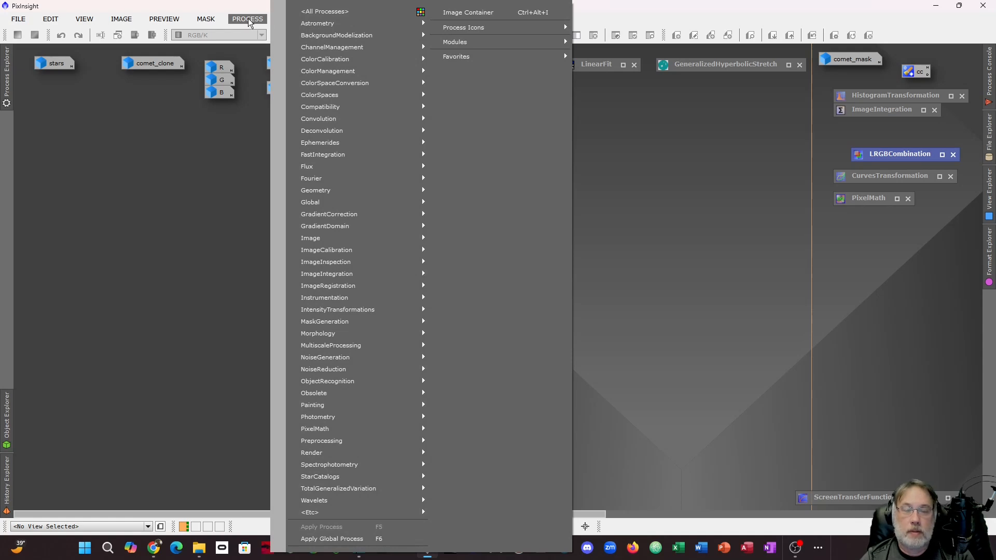
mouse_move(324, 12)
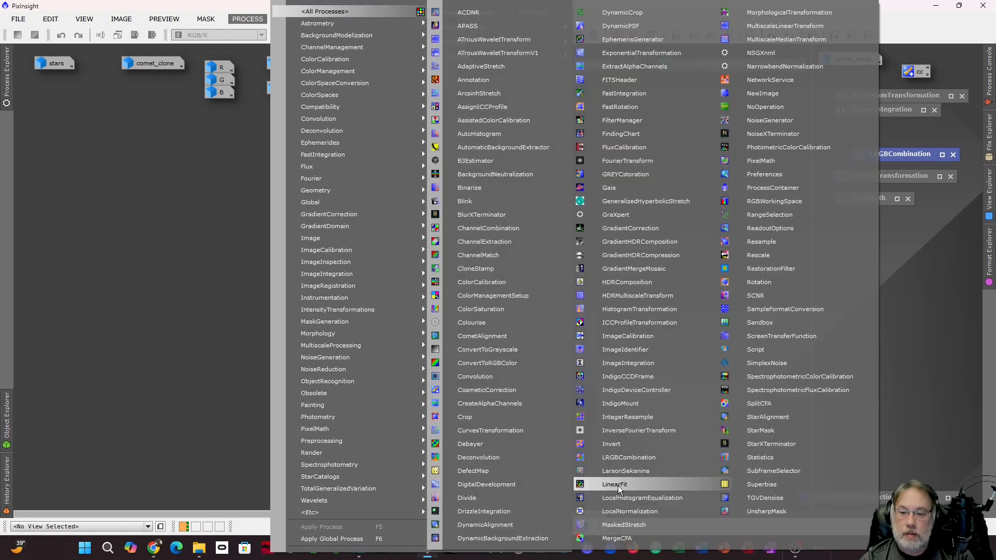
click(616, 483)
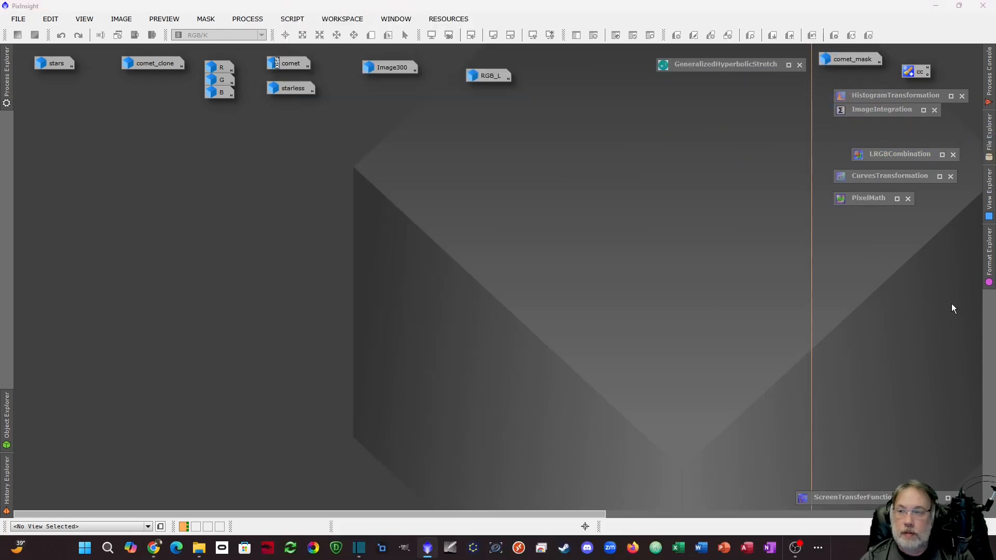
drag(995, 228, 766, 287)
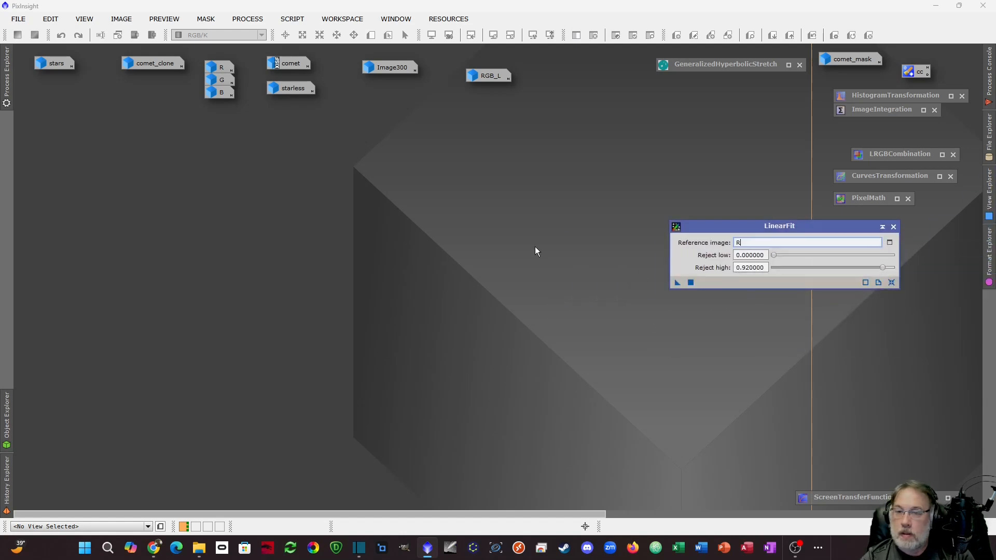
Compare the mean and median statistics of the B, G and R images
click(247, 19)
click(775, 457)
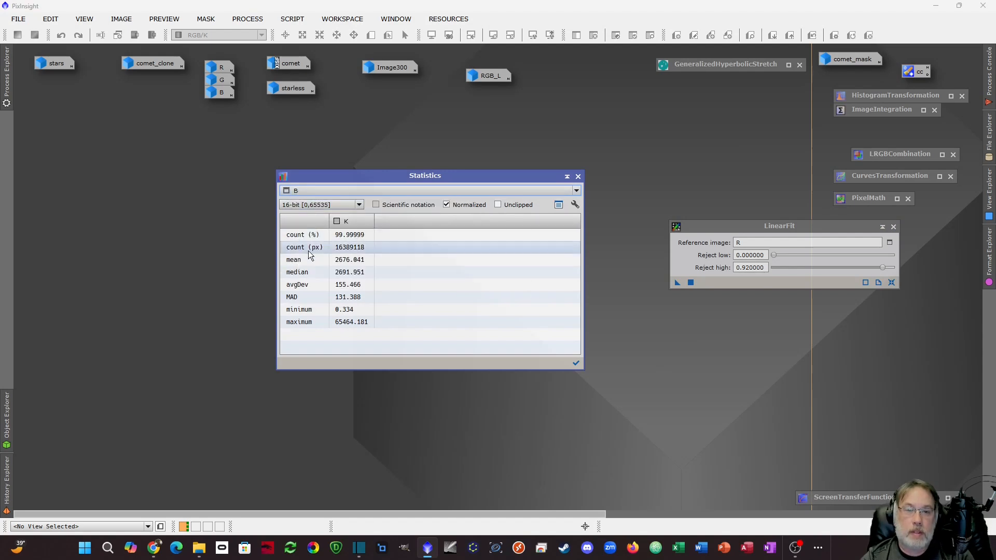
click(312, 192)
click(313, 220)
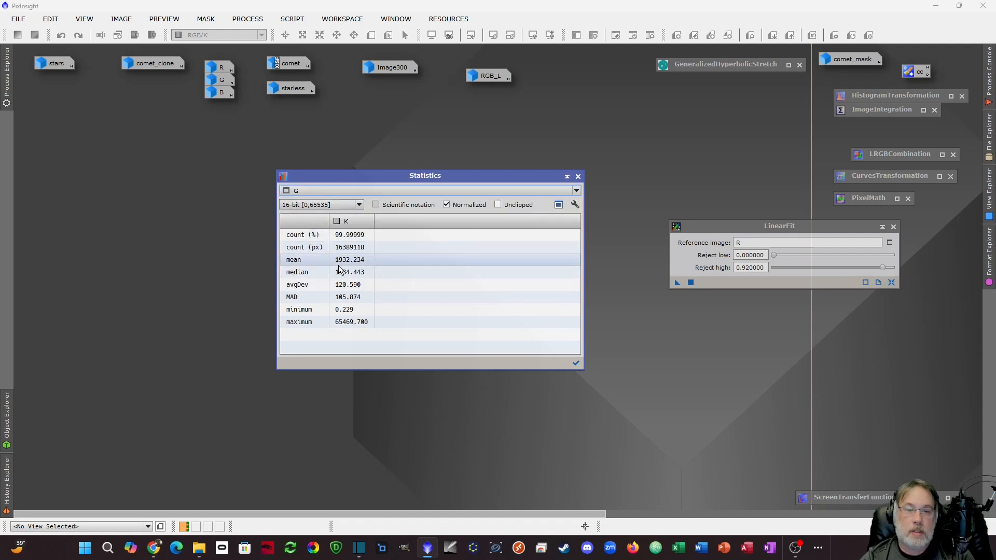
click(303, 193)
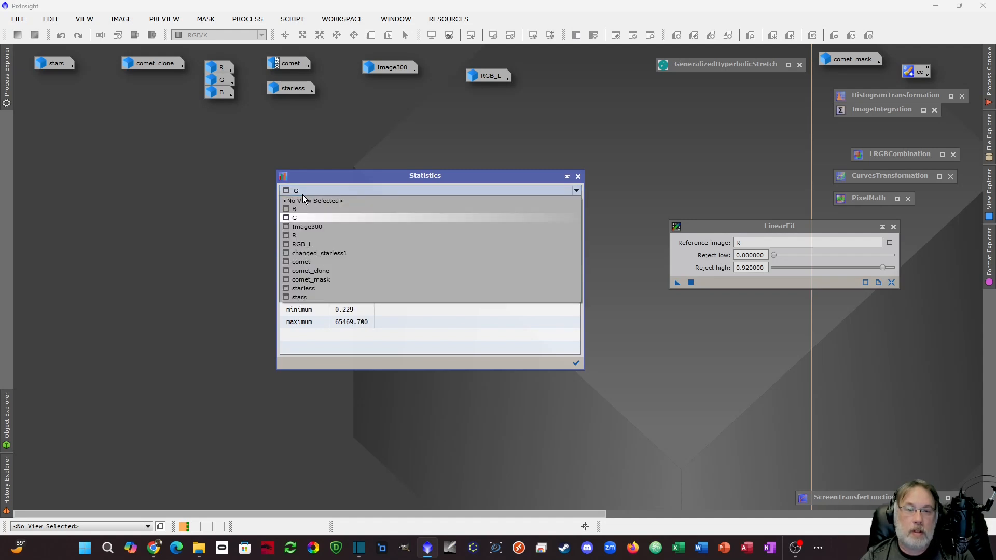
click(304, 235)
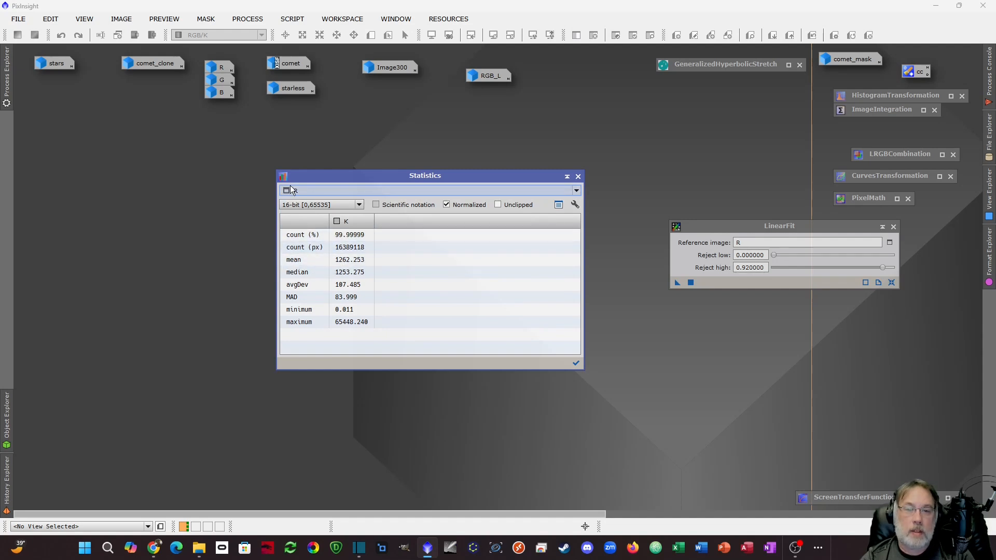
Apply LinearFit with R as the reference to the G and B images, and close the process
drag(222, 64, 439, 184)
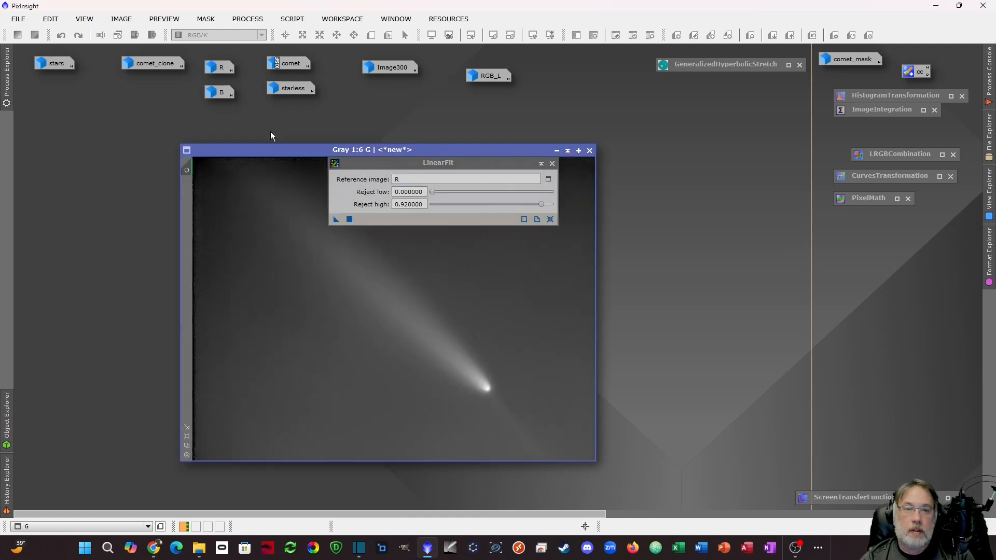
drag(371, 148, 224, 179)
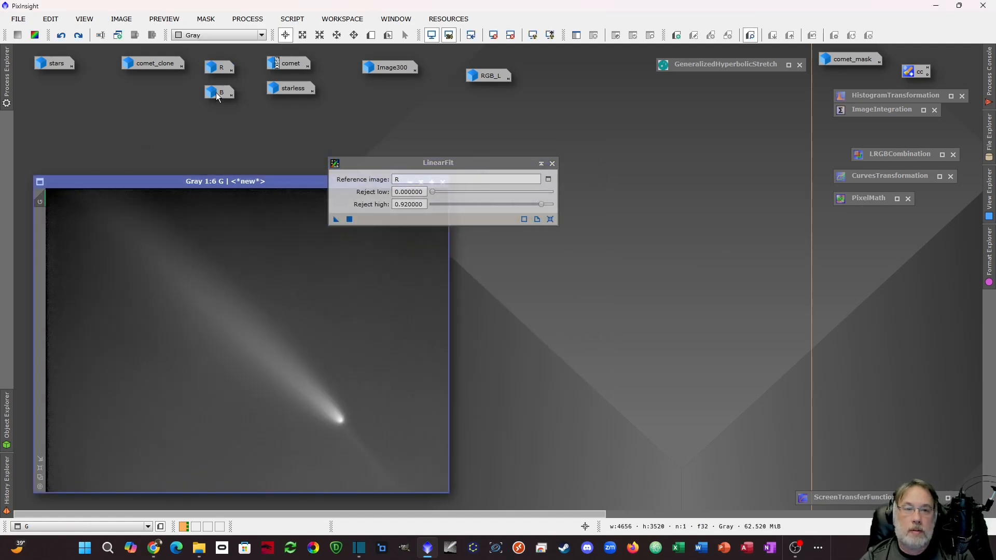
double_click(216, 92)
drag(336, 222, 259, 278)
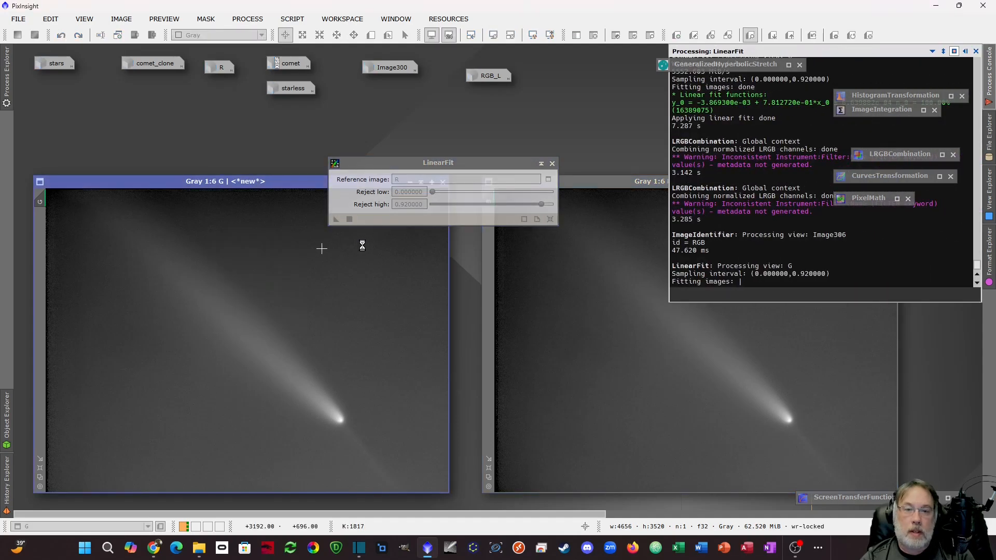
click(571, 310)
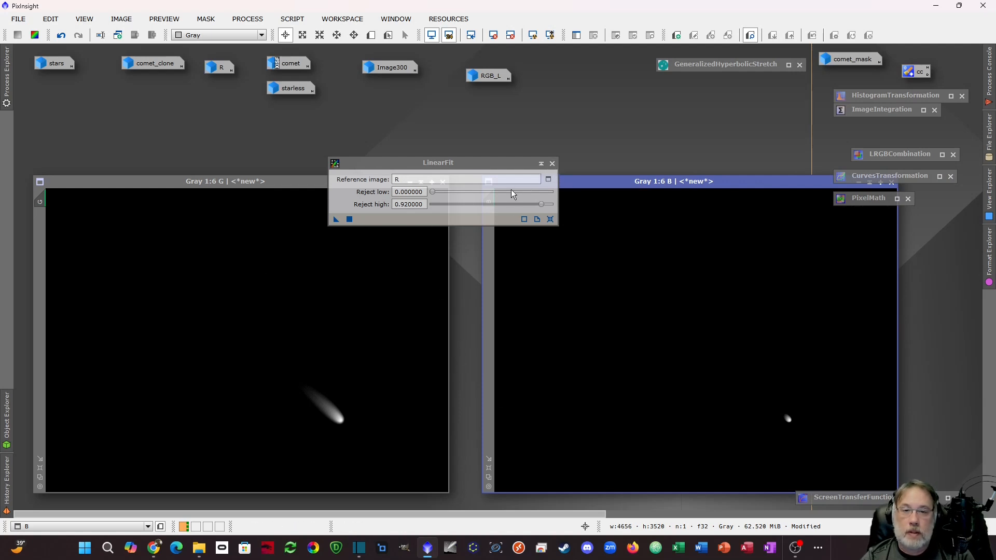
click(475, 165)
drag(475, 164, 480, 110)
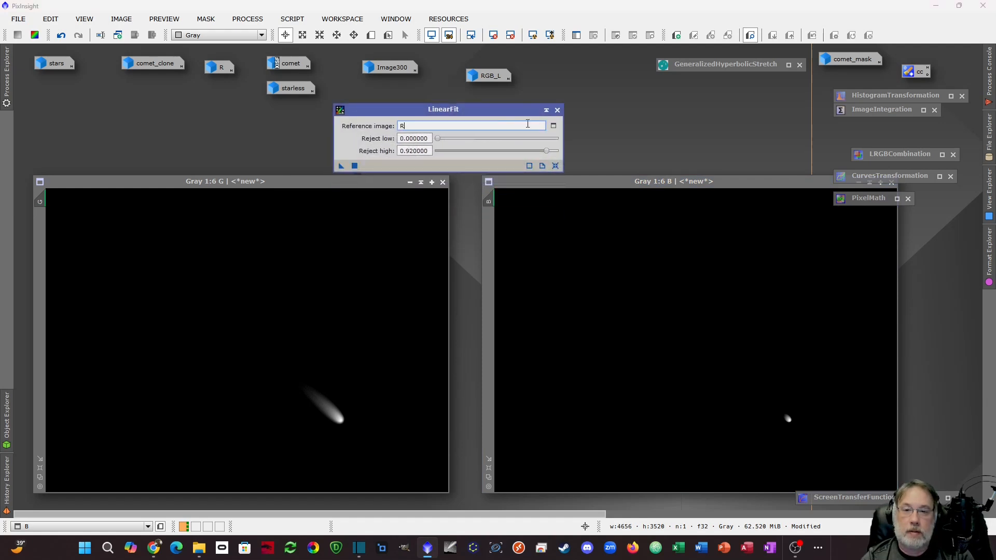
click(557, 110)
Refresh the auto-stretch on the fitted G image and minimize it to an icon
click(367, 259)
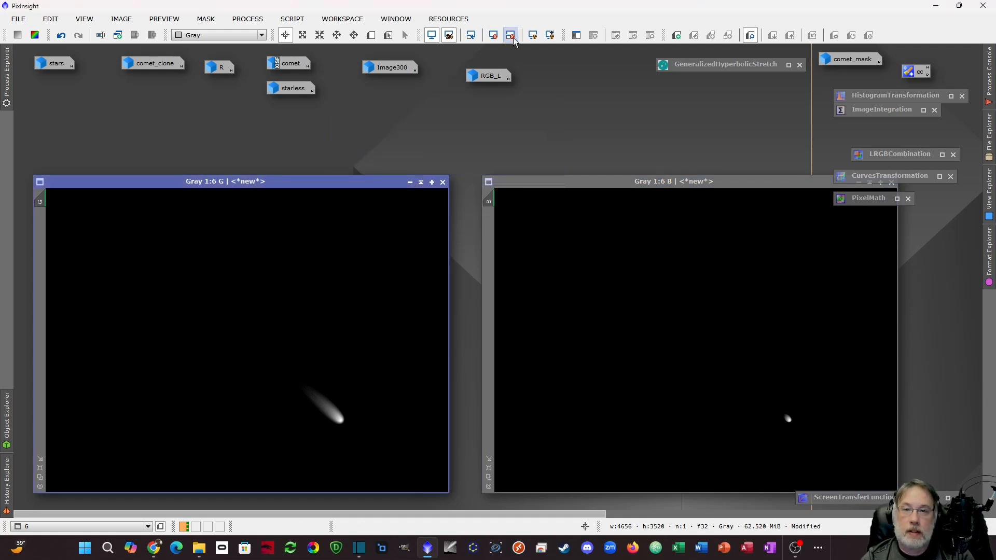
click(534, 36)
click(410, 183)
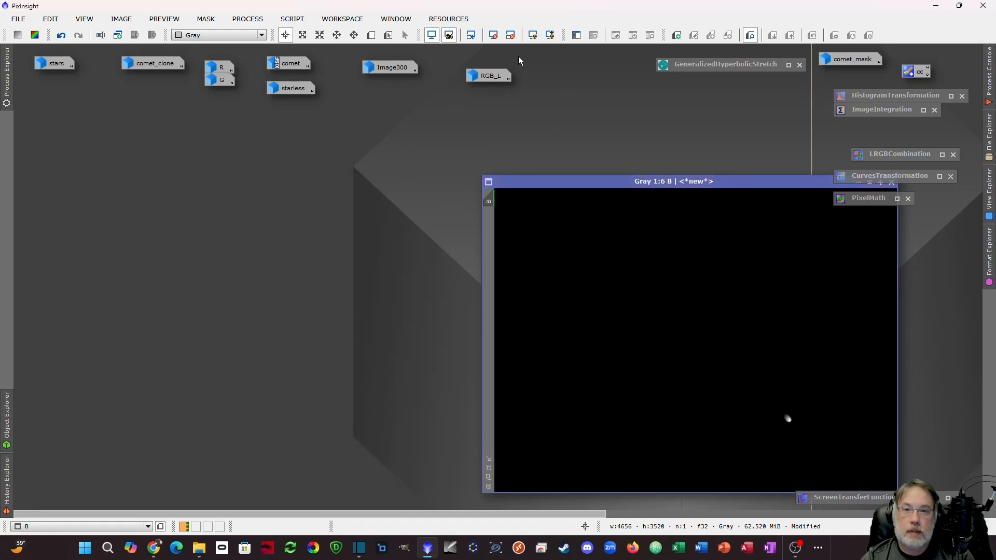
Auto-stretch the fitted B image and minimize it to an icon
drag(556, 181, 328, 150)
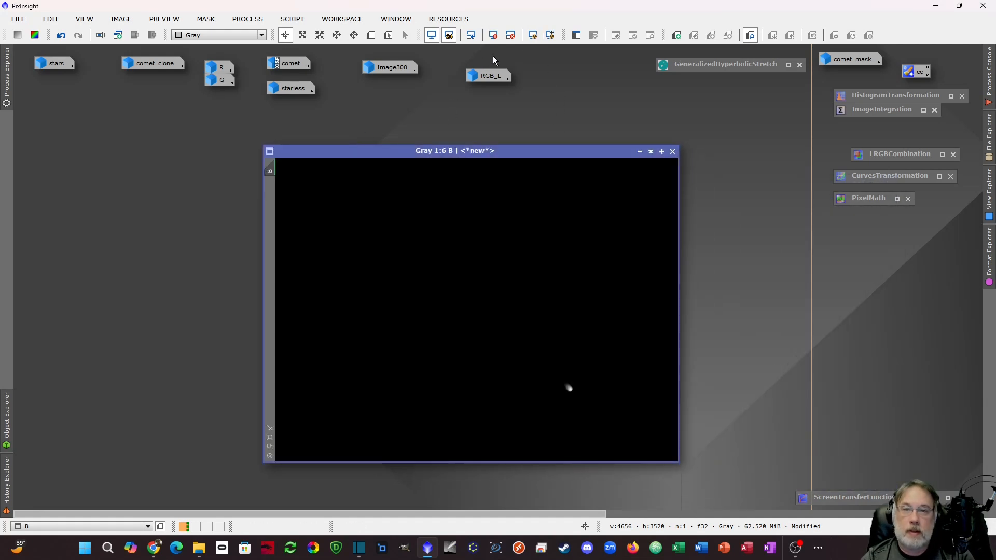
click(533, 36)
click(640, 154)
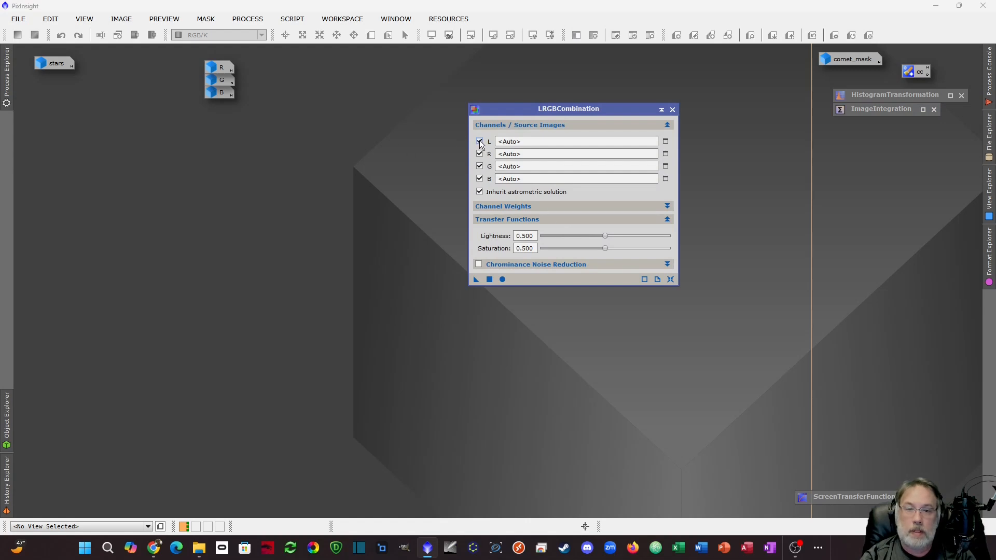
Combine the R, G and B images with LRGBCombination, leaving the L channel disabled, and minimize the process
click(480, 142)
drag(223, 68, 522, 159)
drag(230, 82, 519, 167)
drag(224, 93, 530, 179)
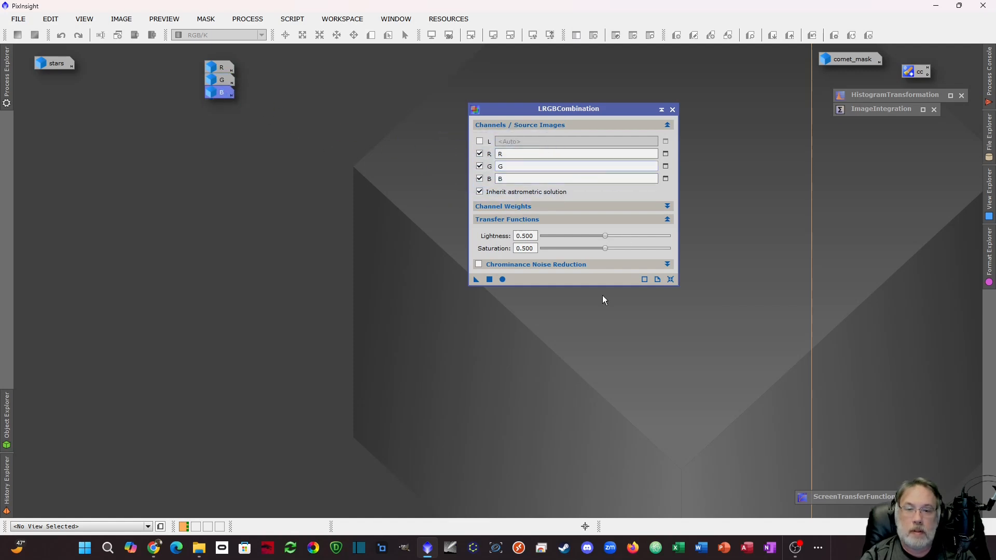
click(503, 280)
click(663, 109)
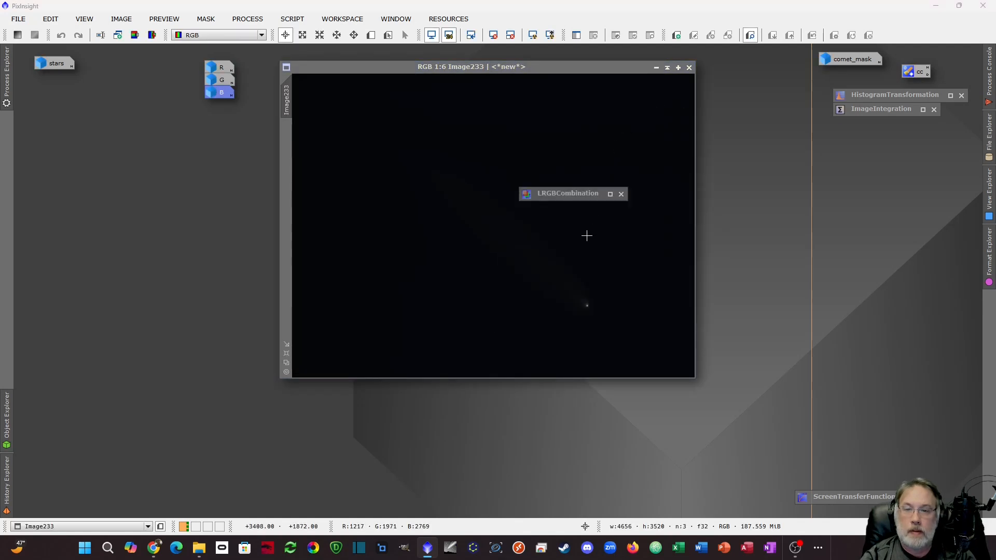
Park the LRGBCombination process with the other minimized processes and auto-stretch the new colour image
drag(553, 196, 885, 156)
click(530, 76)
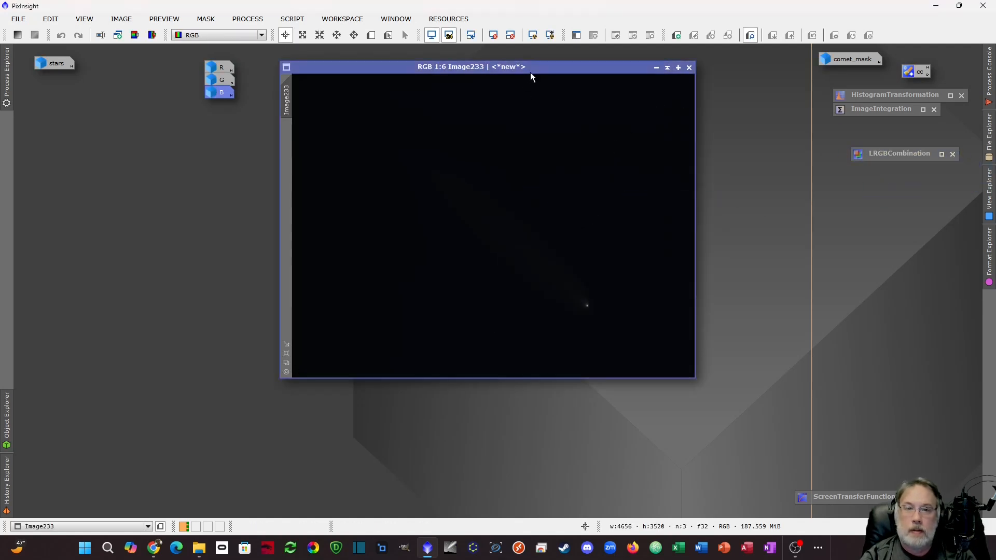
click(534, 41)
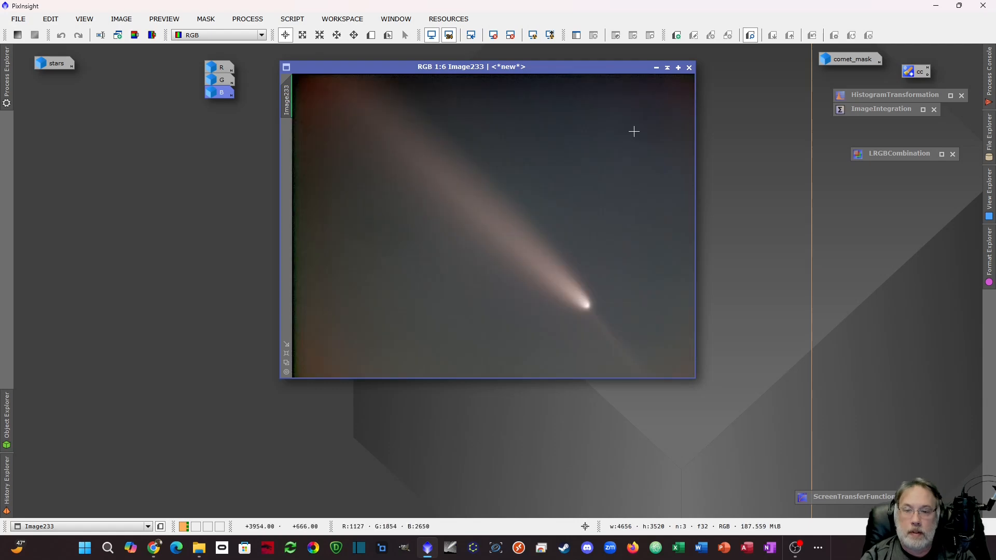
double_click(227, 159)
text(com)
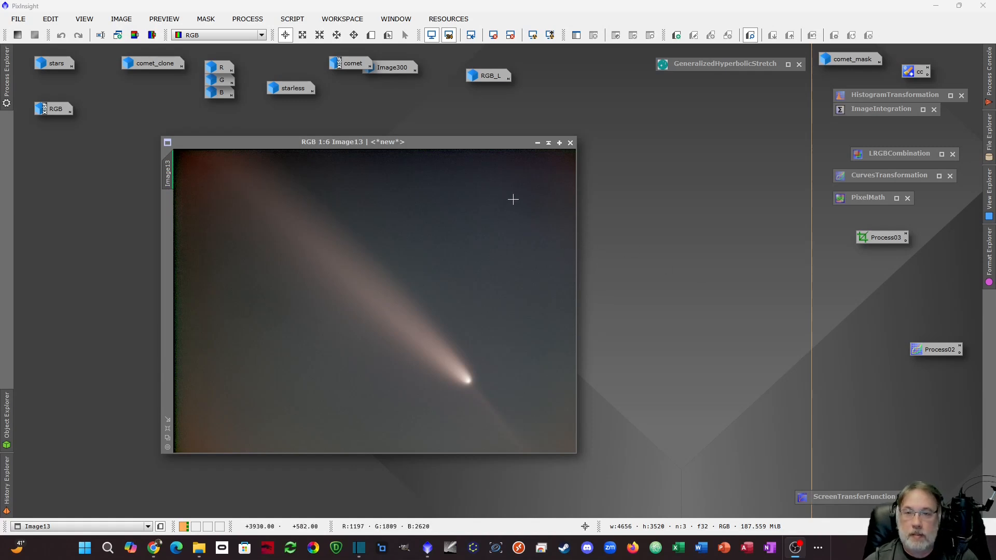
Crop the combined colour image to 4326 × 3294 pixels with the DynamicCrop settings saved in Process03
drag(482, 143, 502, 145)
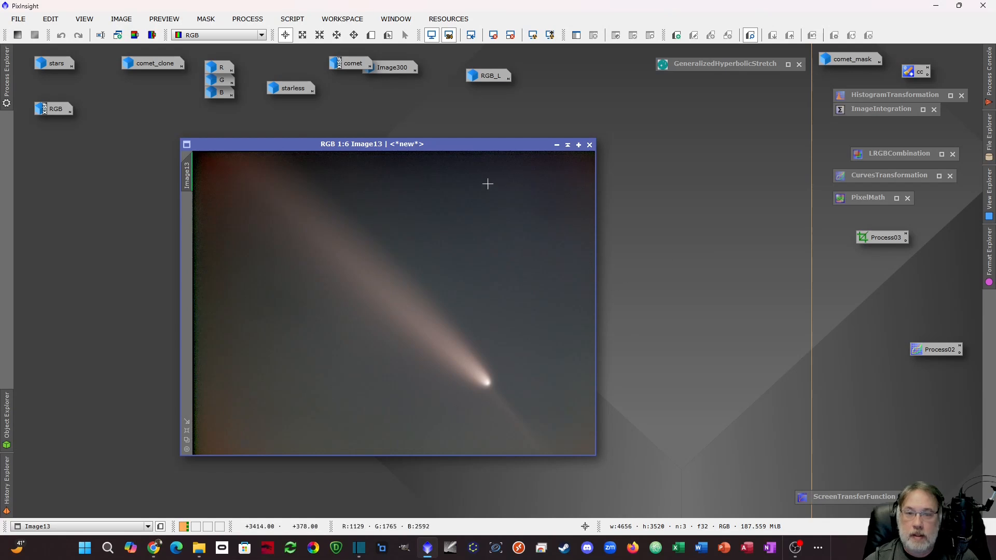
double_click(882, 239)
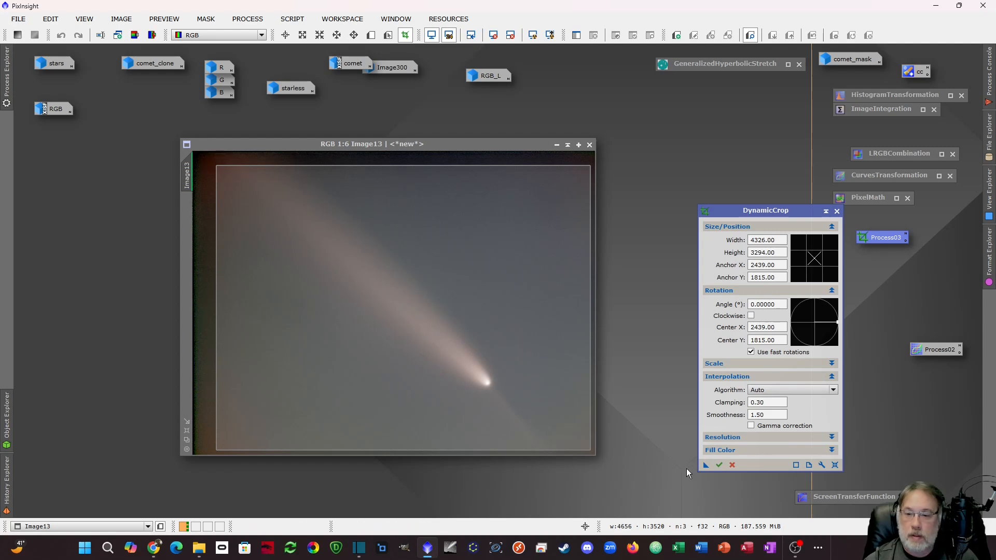
click(718, 467)
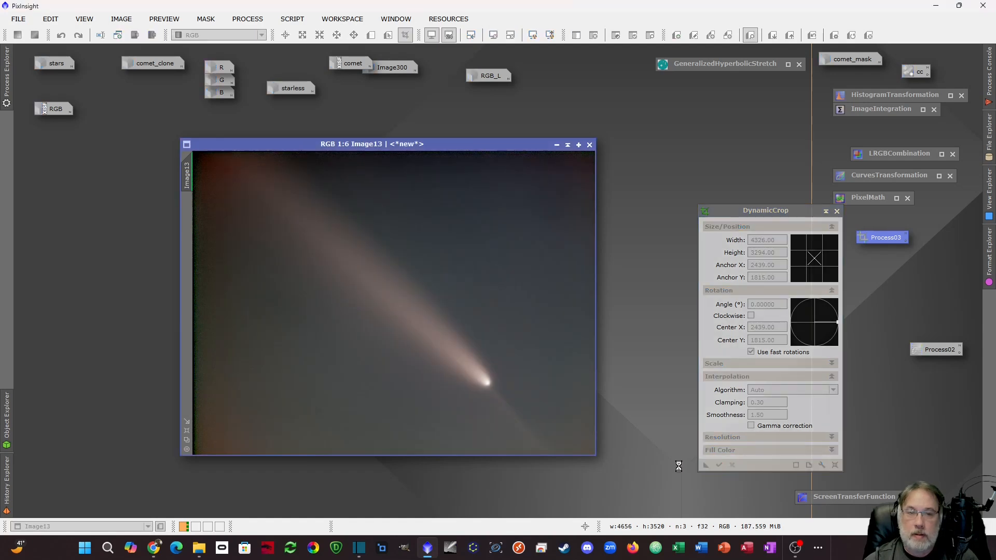
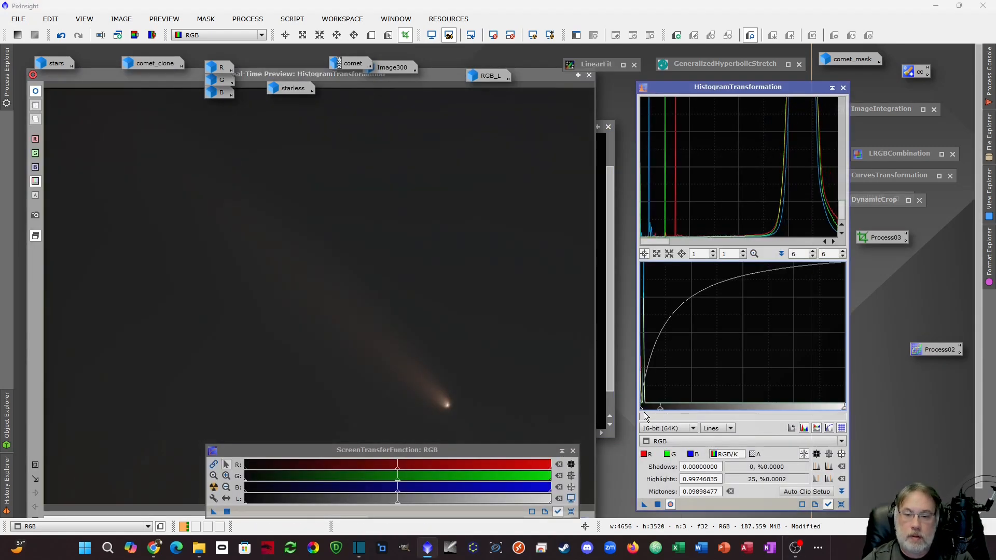
Stretch the RGB image's histogram with shadows 0.00787815, highlights 0.47594937 and midtones 0.09088792, and close the real-time preview
drag(642, 414, 641, 413)
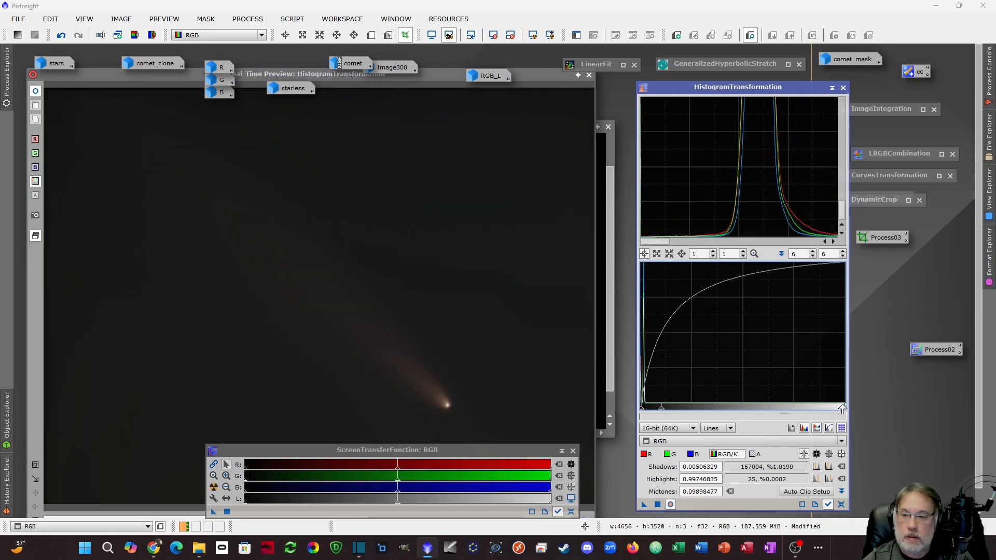
drag(842, 410, 737, 405)
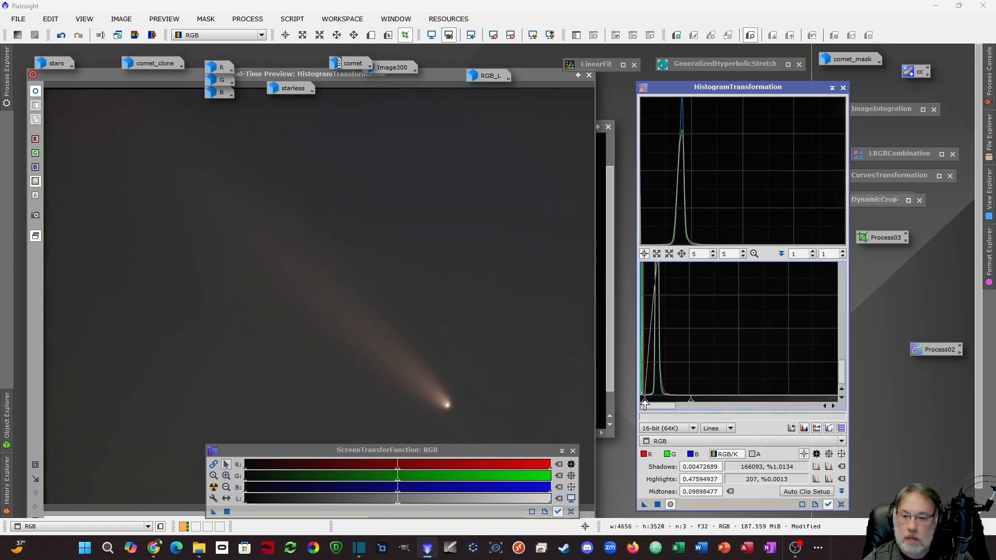
drag(645, 403, 701, 405)
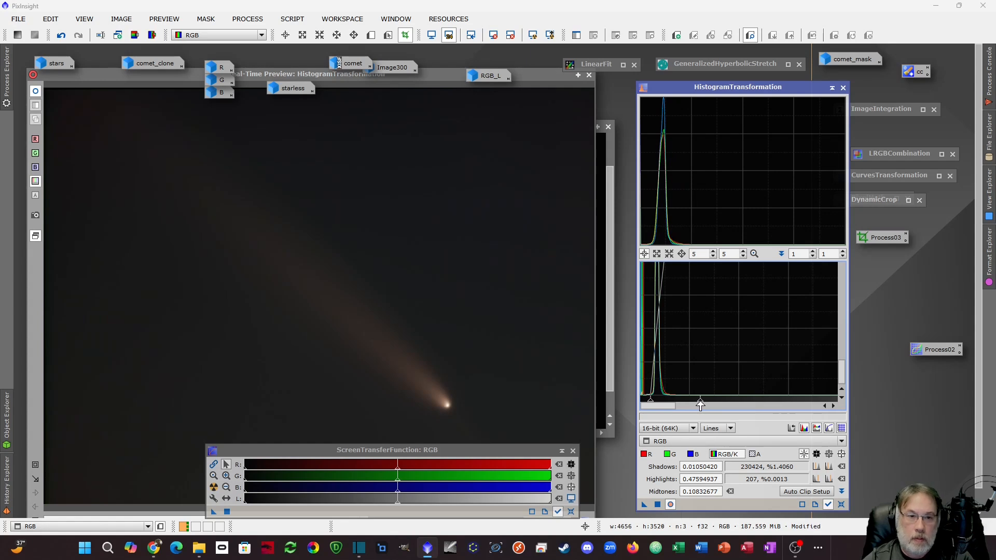
mouse_move(700, 405)
mouse_down()
mouse_move(712, 406)
mouse_move(647, 404)
mouse_move(690, 402)
mouse_up()
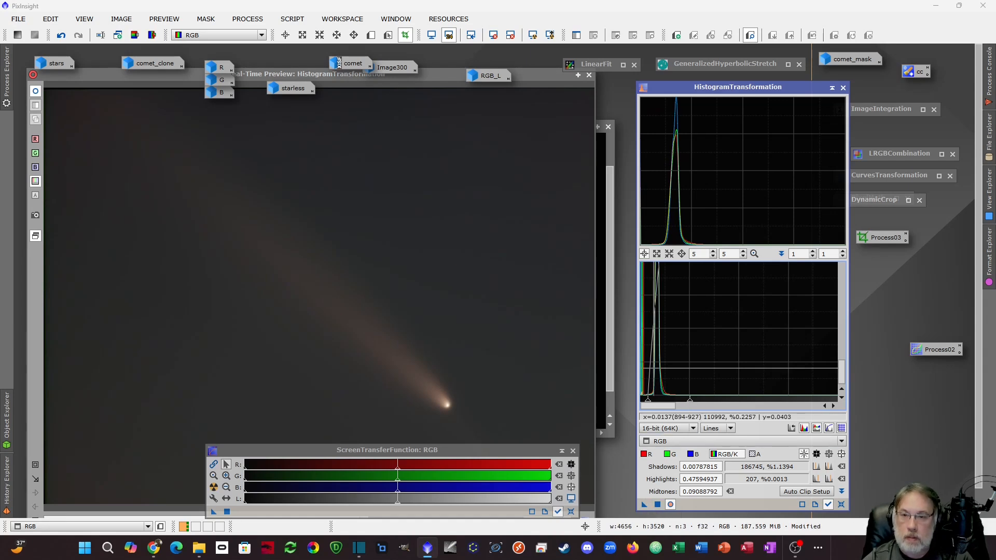
click(589, 75)
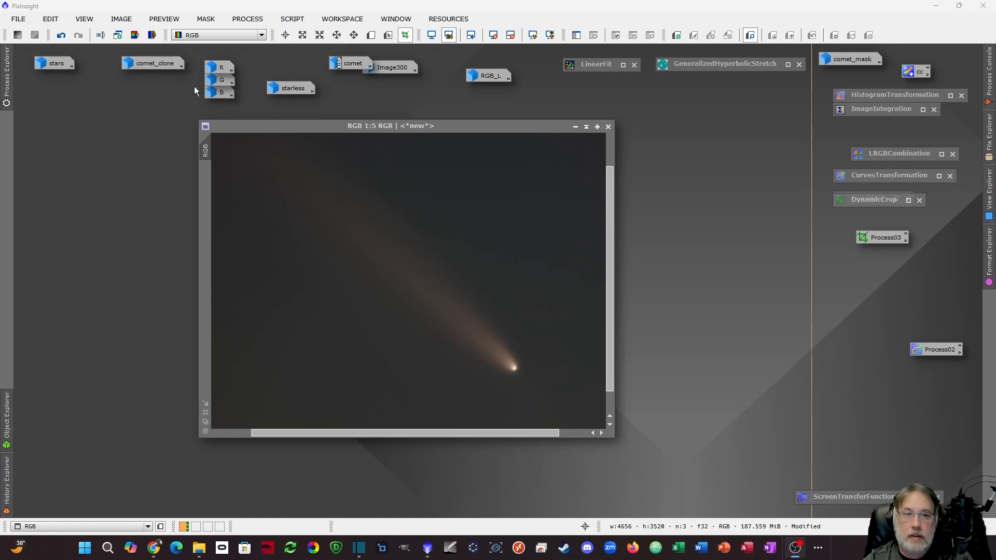
Extract the lightness of the RGB image and open HistogramTransformation with a real-time preview on the extracted image
click(152, 35)
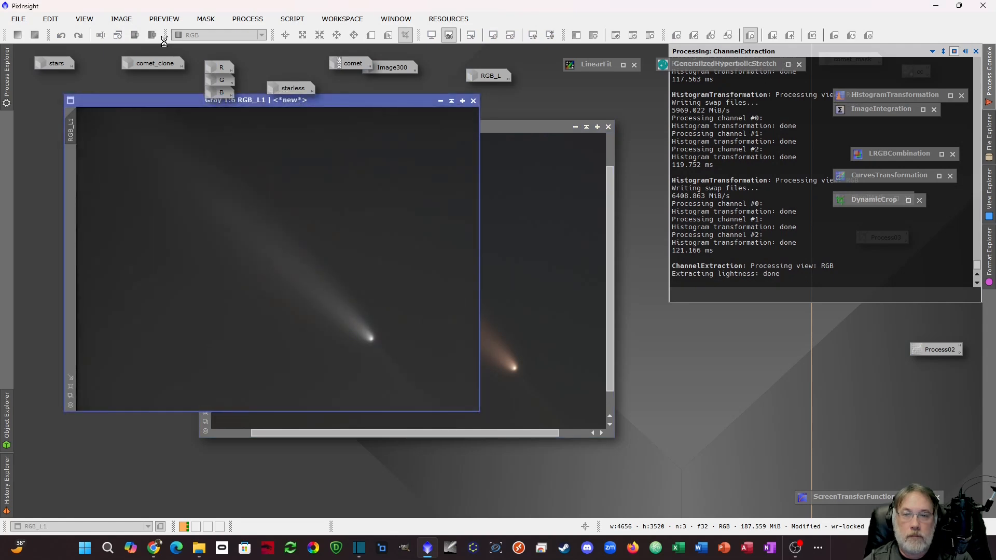
drag(361, 100, 598, 127)
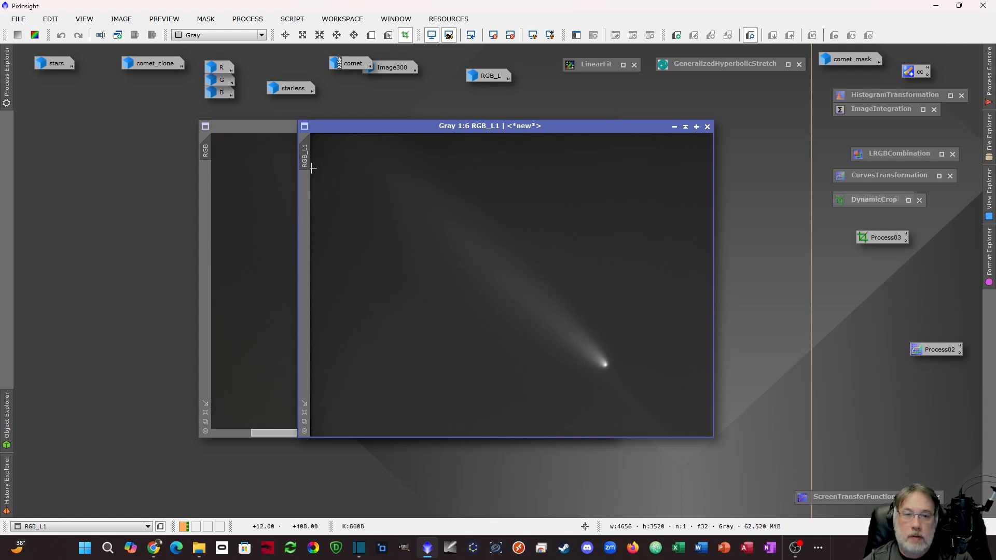
double_click(882, 95)
drag(734, 93, 816, 96)
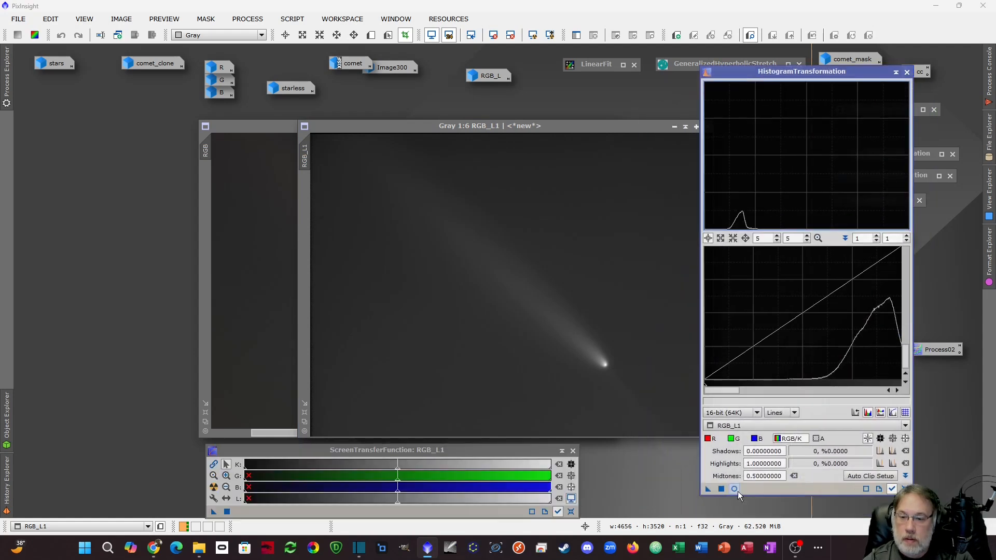
click(735, 491)
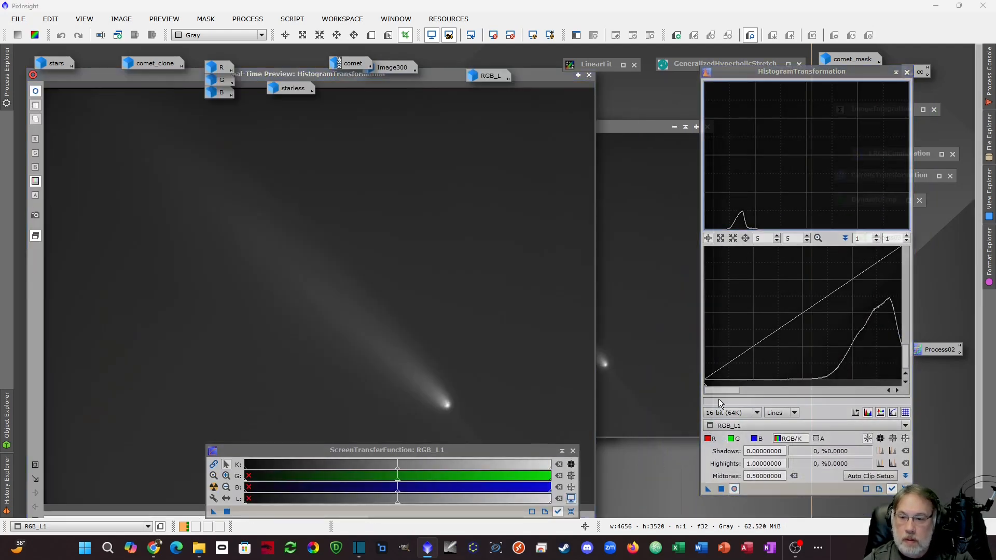
Stretch the lightness image with shadows 0.00400663, highlights 0.97215190 and midtones 0.02040690, then reset HistogramTransformation and close the preview
drag(718, 400, 788, 400)
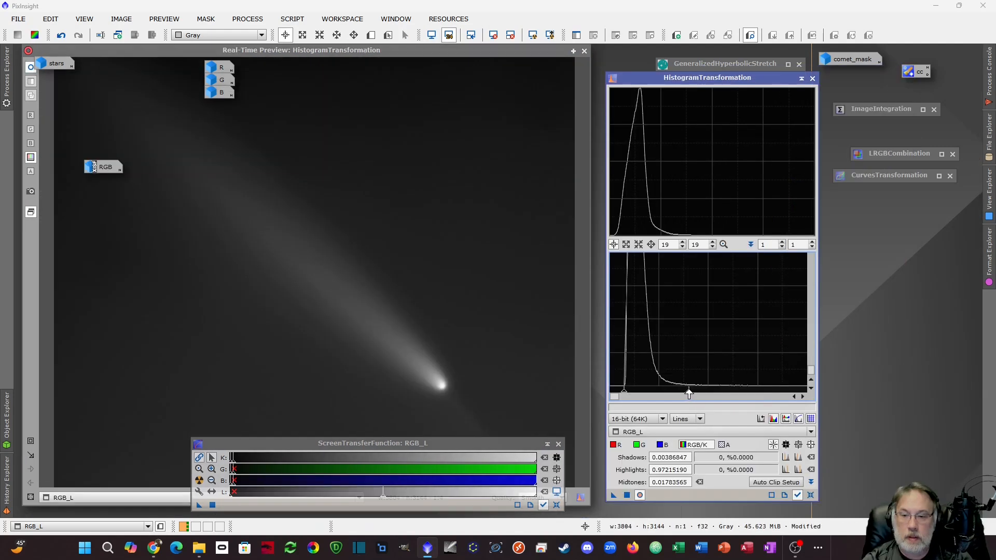
mouse_move(689, 394)
mouse_down()
mouse_move(706, 395)
mouse_move(685, 398)
mouse_up()
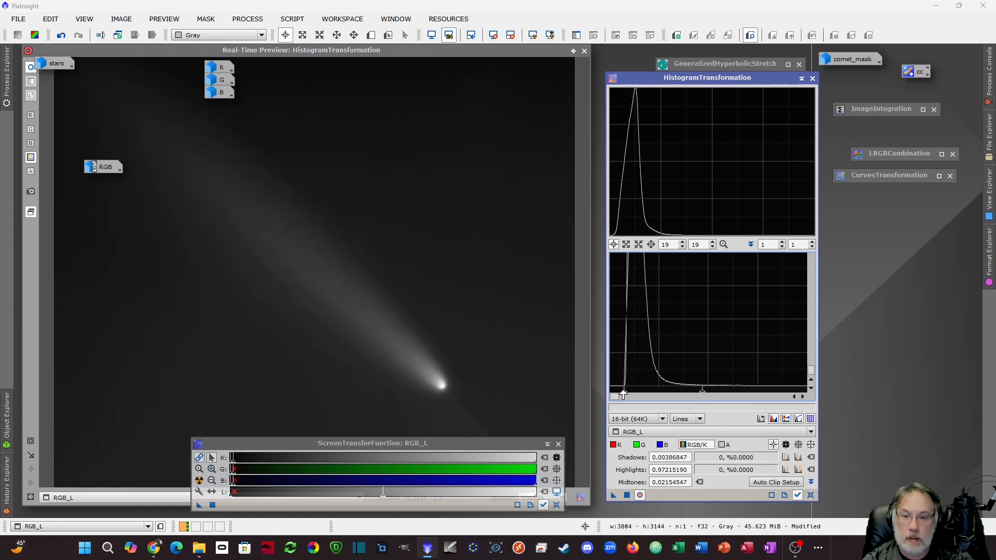
drag(623, 394, 624, 395)
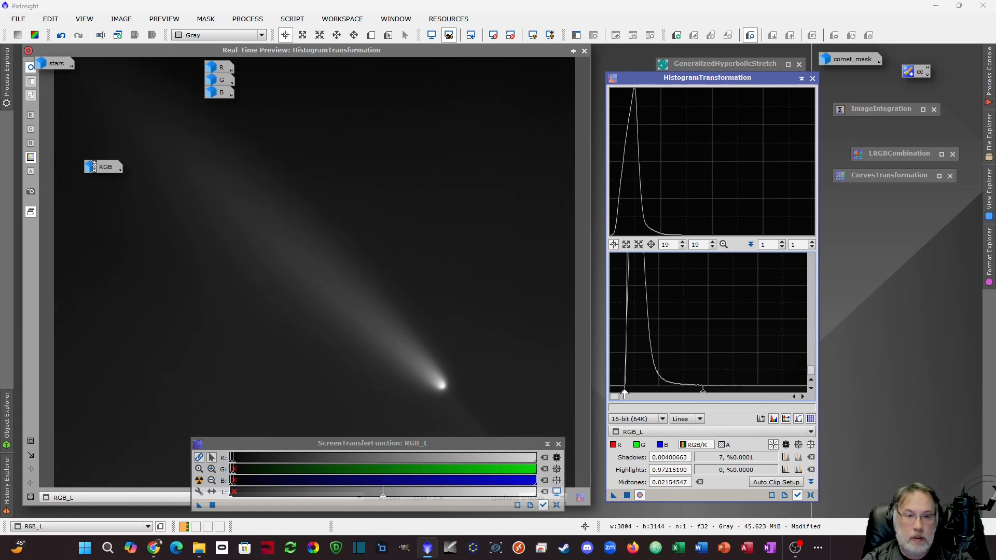
drag(702, 395, 699, 394)
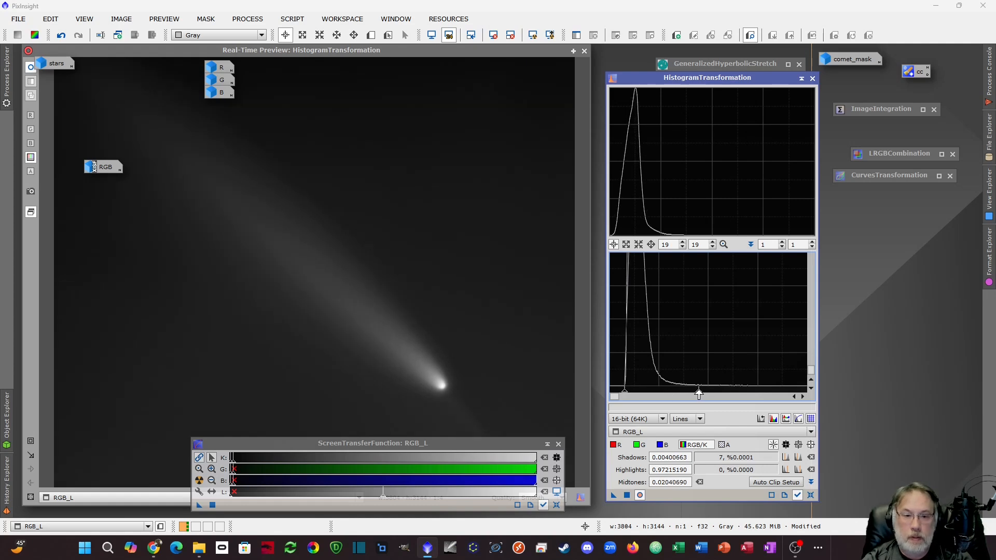
click(626, 495)
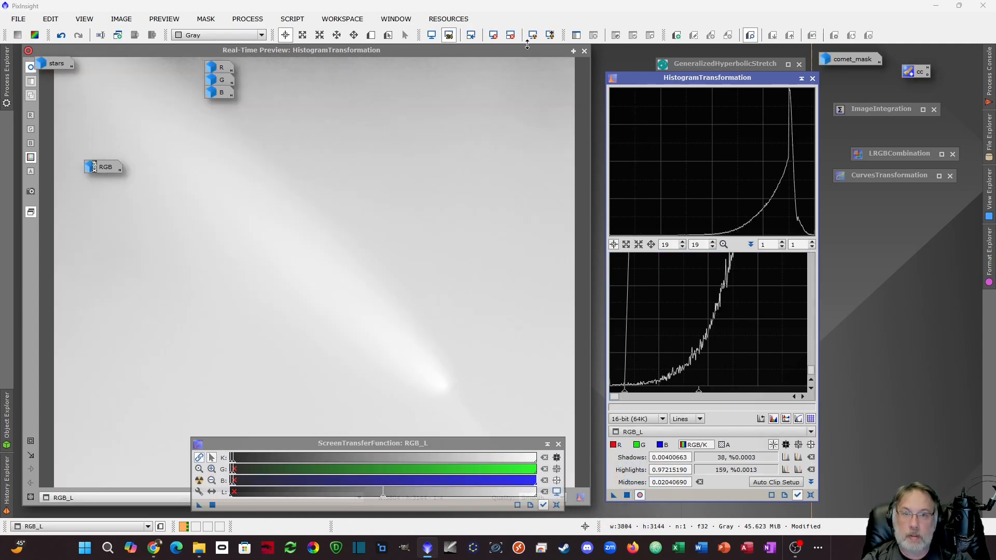
click(810, 496)
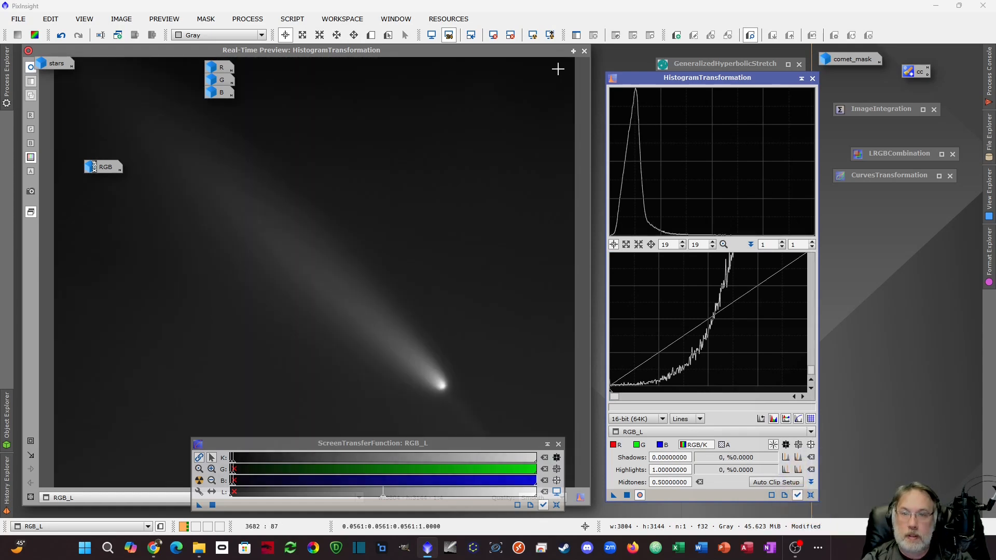
click(584, 50)
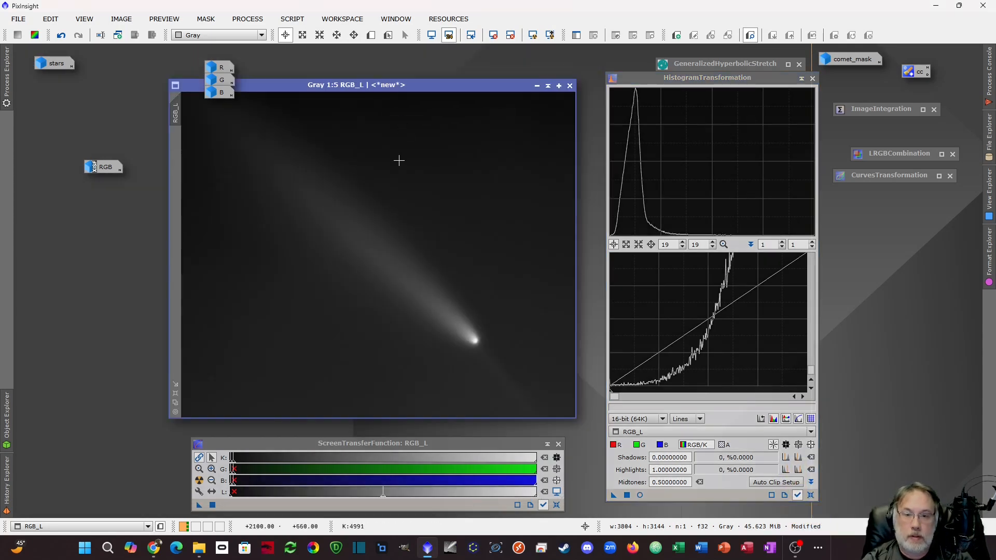
Restore the RGB image, apply the RGB_L lightness image to it as a mask, and minimize RGB_L
drag(413, 86, 414, 95)
scroll(460, 351, up, 4)
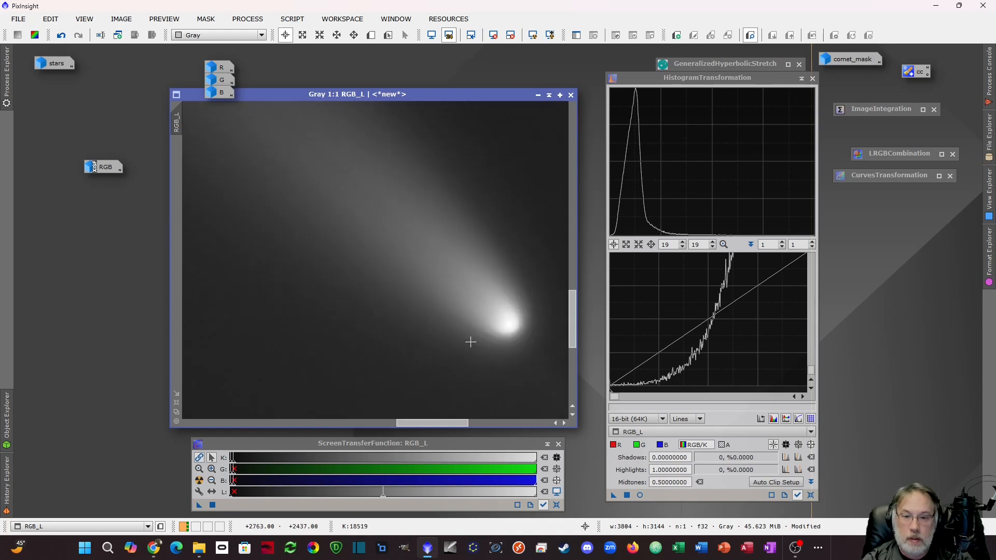
scroll(495, 322, down, 4)
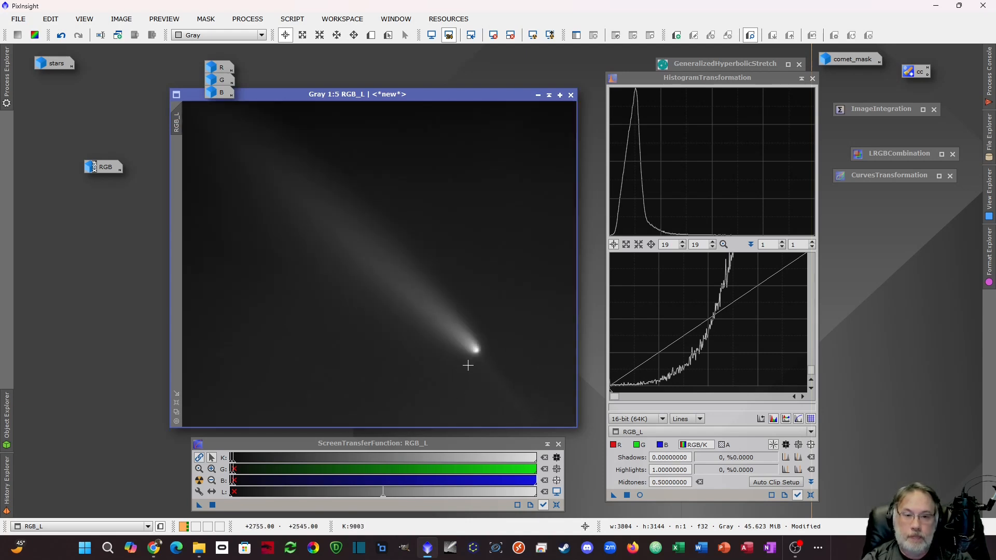
double_click(103, 168)
drag(531, 96, 684, 124)
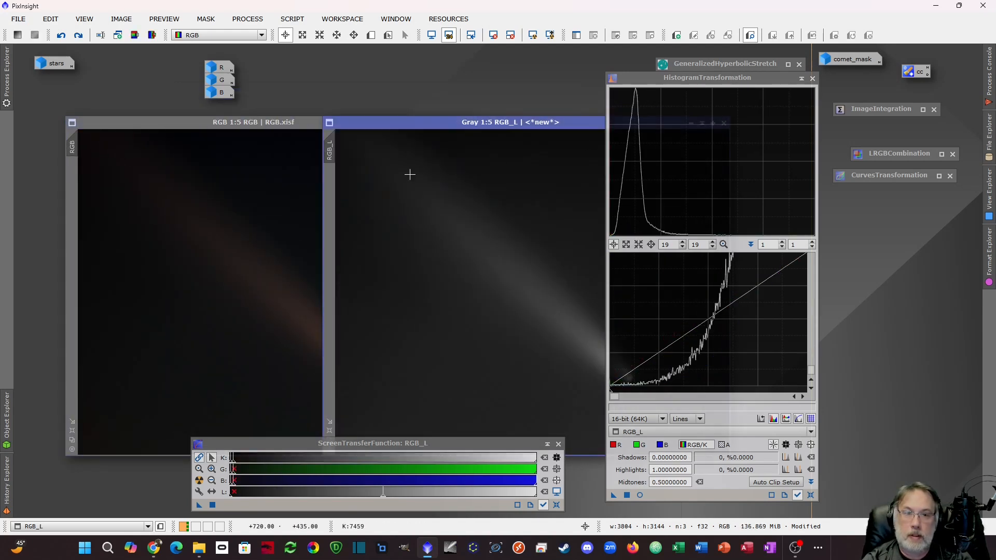
drag(330, 154, 73, 171)
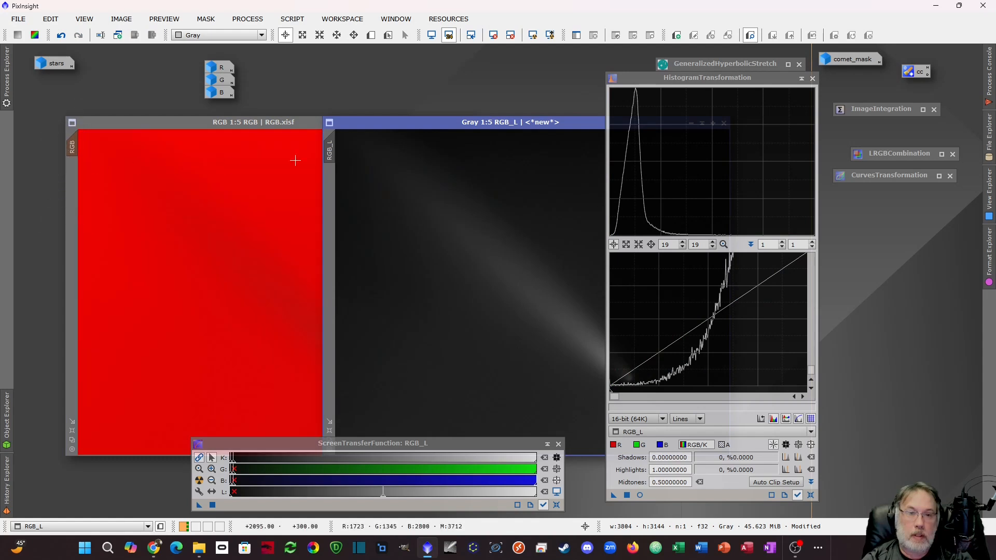
drag(425, 123, 269, 124)
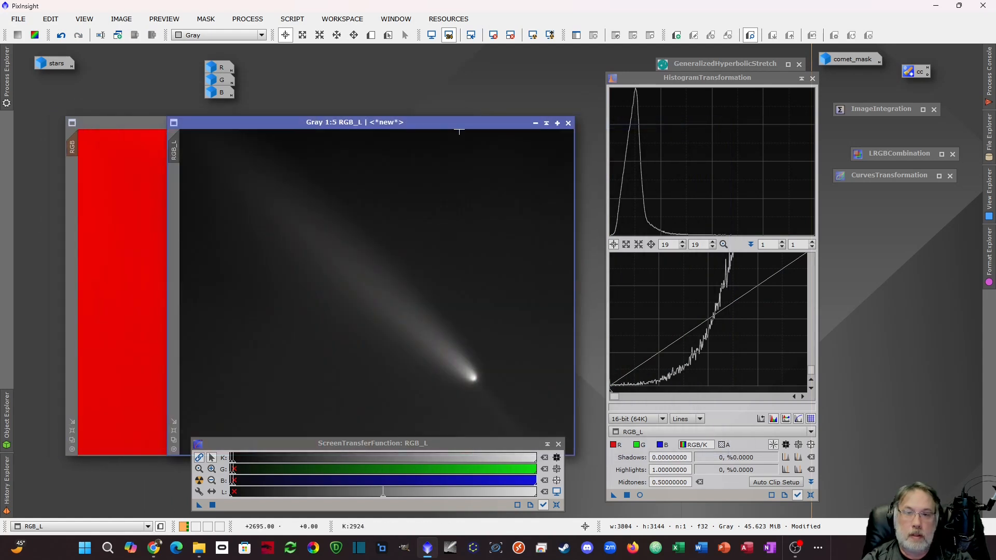
click(535, 124)
Invert the mask on the RGB image and open a real-time HistogramTransformation preview of it
drag(369, 125, 455, 122)
click(616, 37)
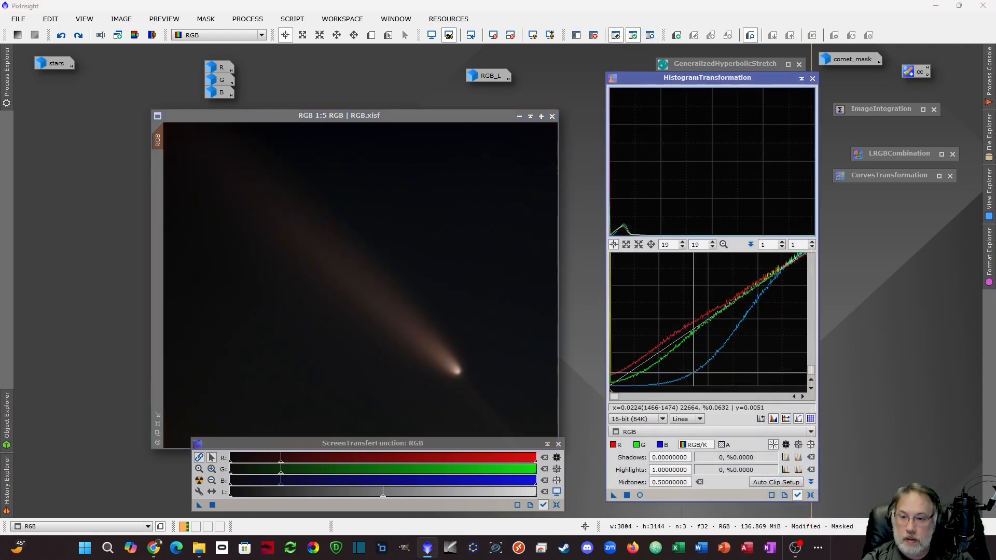
scroll(693, 373, down, 10)
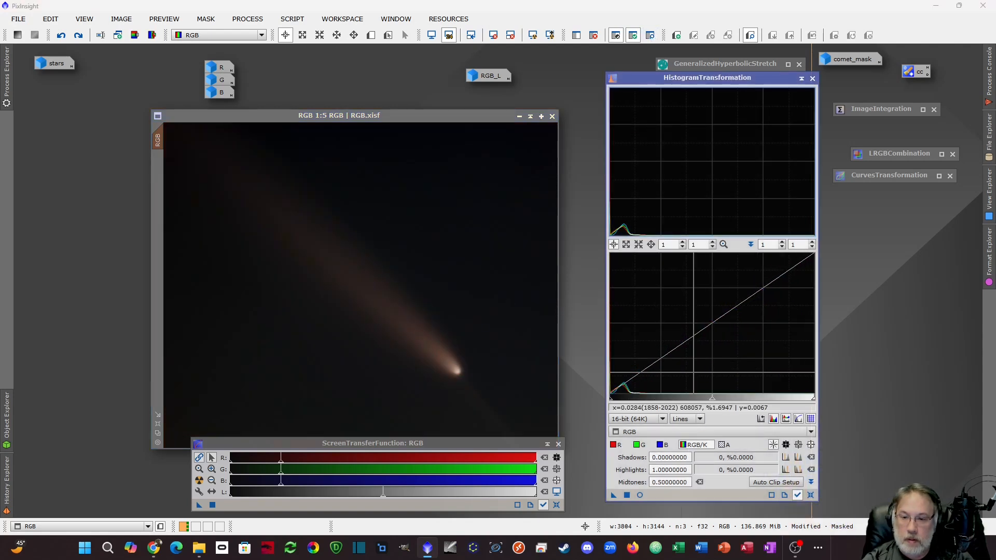
click(640, 495)
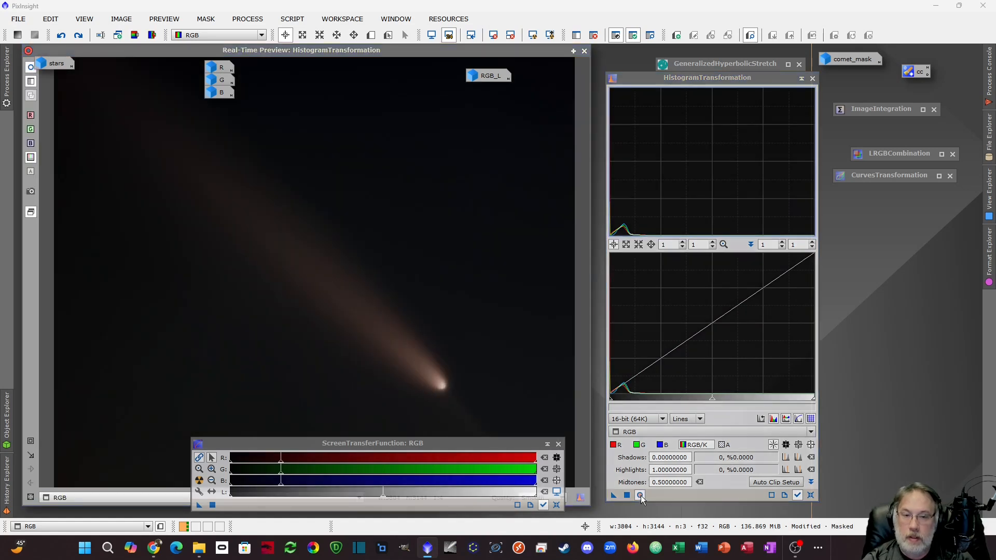
Try a HistogramTransformation midtones value of 0.50379747 in the preview, then close the preview and collapse the ScreenTransferFunction and HistogramTransformation windows
click(547, 445)
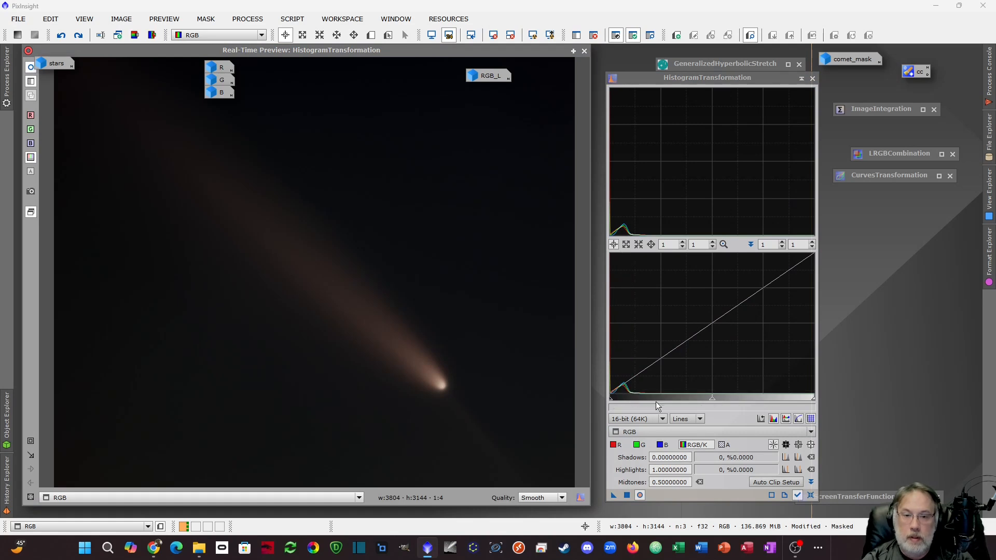
drag(713, 402, 715, 408)
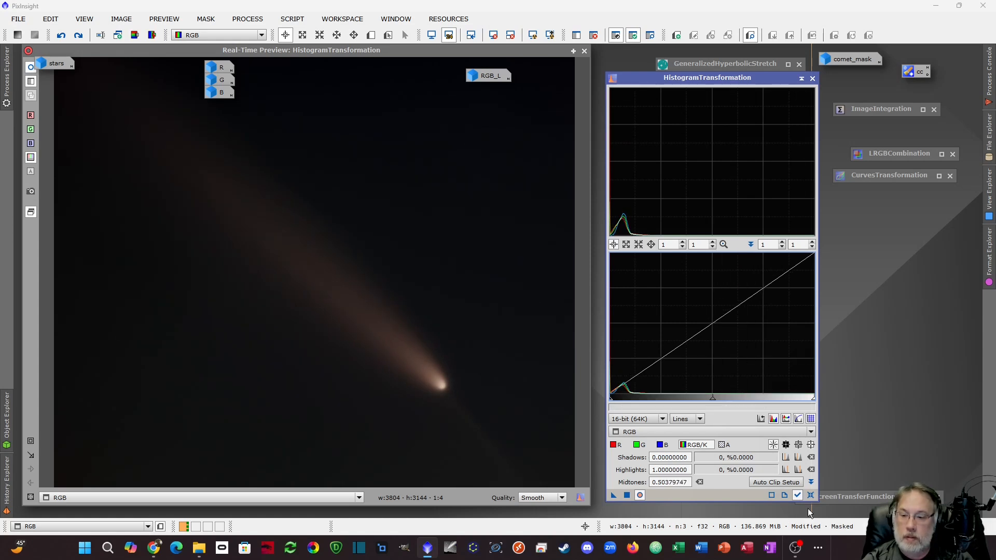
click(585, 51)
click(799, 79)
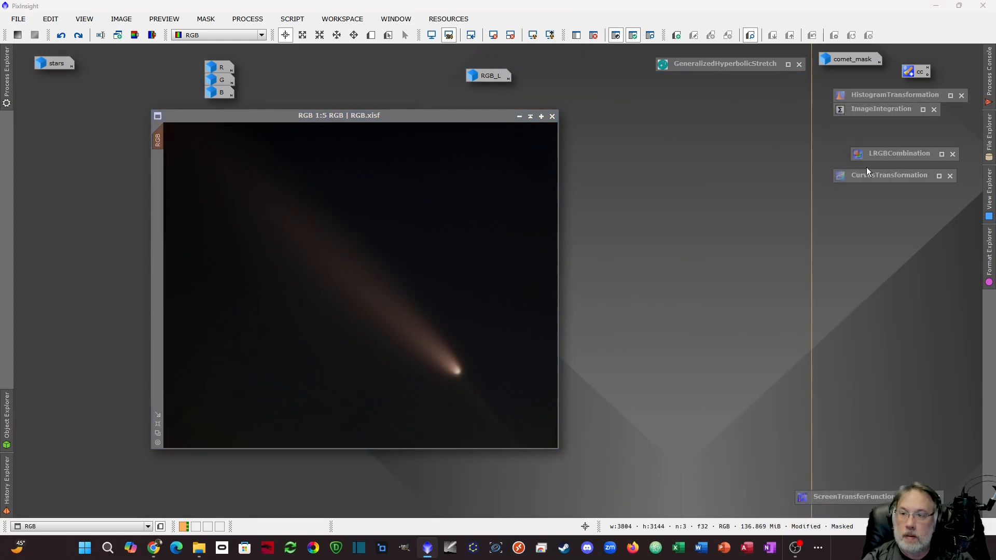
Open CurvesTransformation beside the image, start its real-time preview, and sample the RGB image from the background into the comet tail
double_click(865, 176)
drag(737, 107, 699, 104)
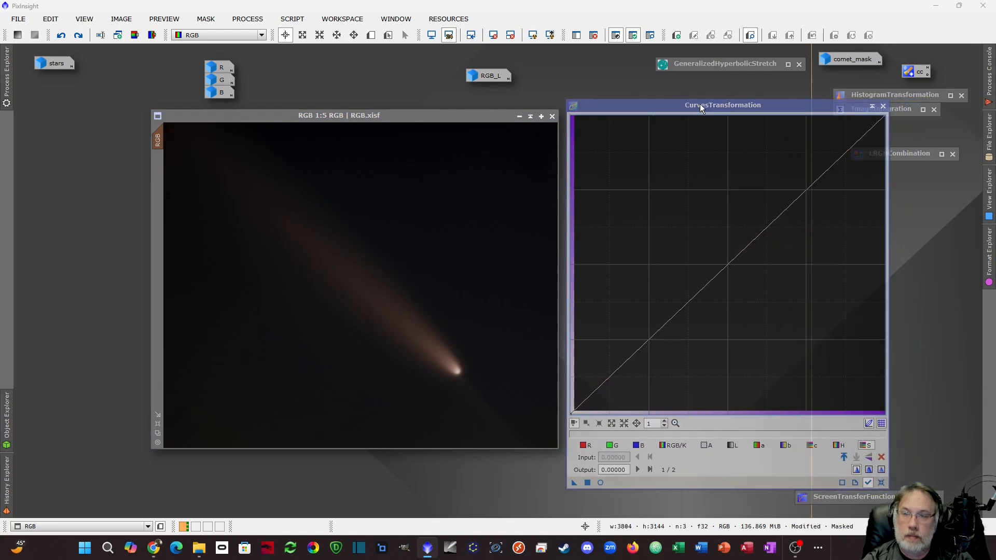
click(601, 482)
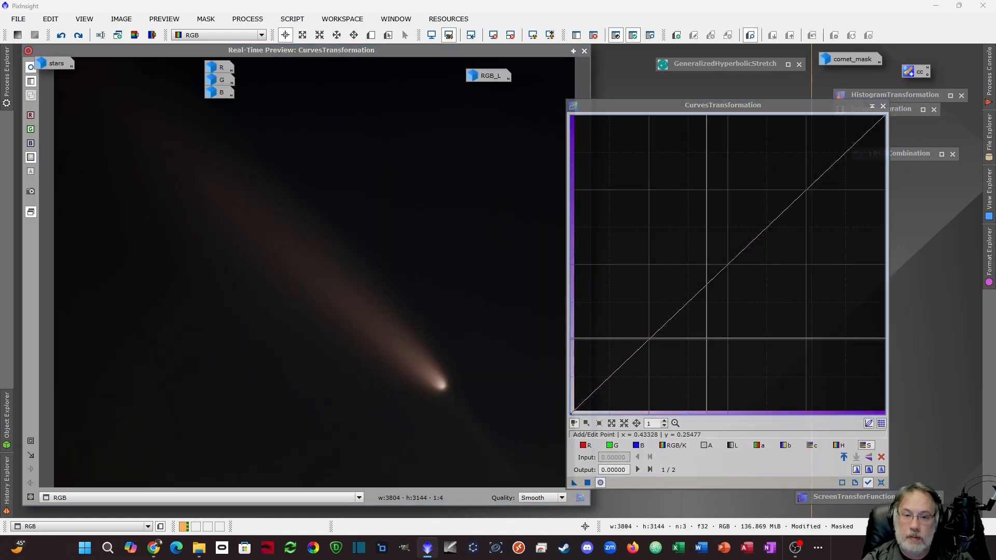
mouse_move(480, 350)
mouse_down()
mouse_move(501, 390)
mouse_move(354, 434)
mouse_move(354, 422)
mouse_move(474, 304)
mouse_move(356, 171)
mouse_up()
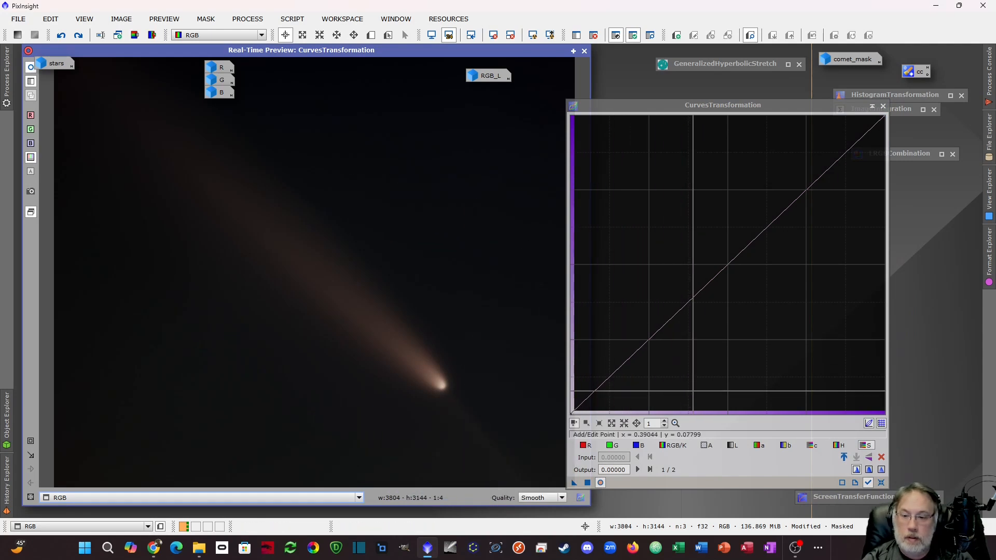
Shape the lightness curve with a lowered shadows point and a raised point at input 0.29819, output 0.32929
click(733, 445)
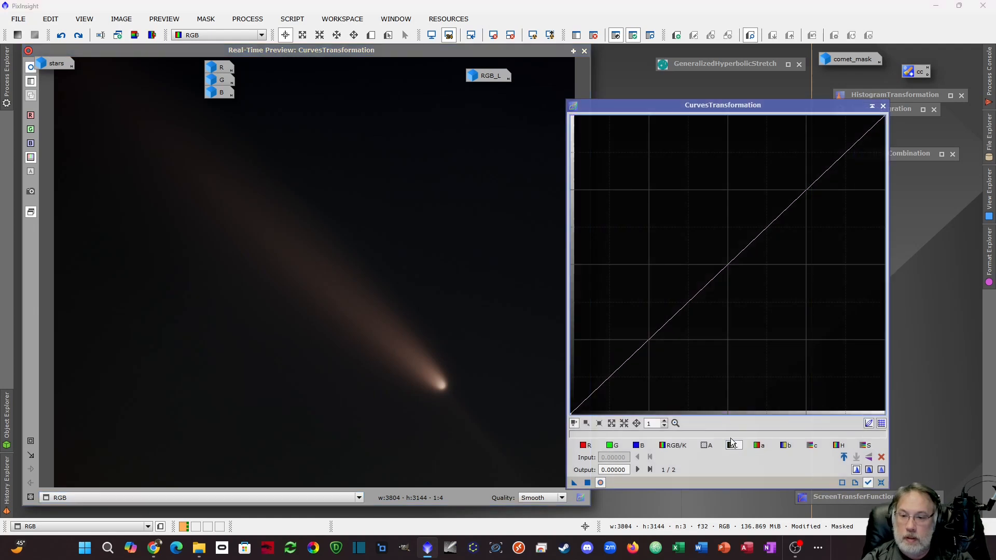
click(669, 327)
drag(669, 326, 683, 344)
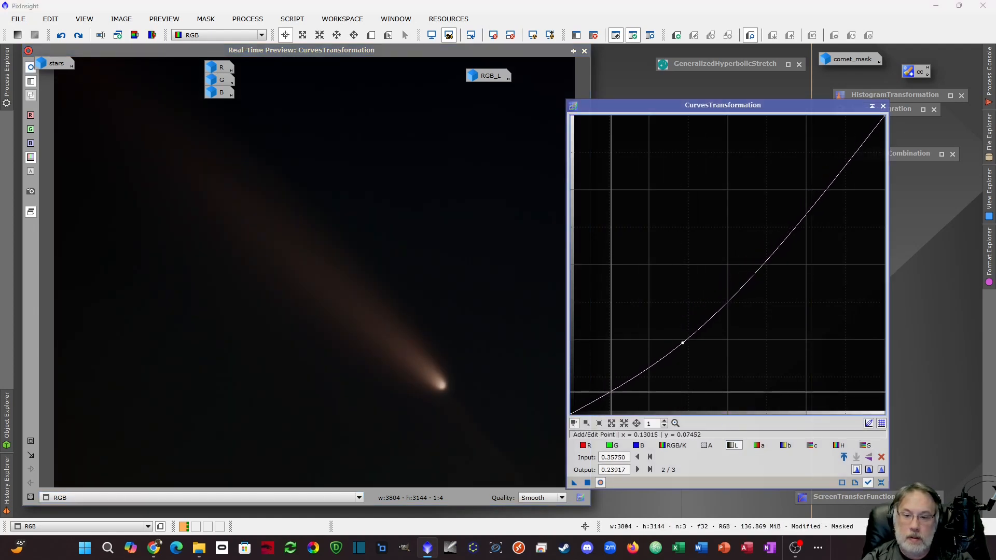
mouse_move(611, 388)
mouse_down()
mouse_move(601, 380)
mouse_move(610, 391)
mouse_up()
drag(682, 343, 664, 315)
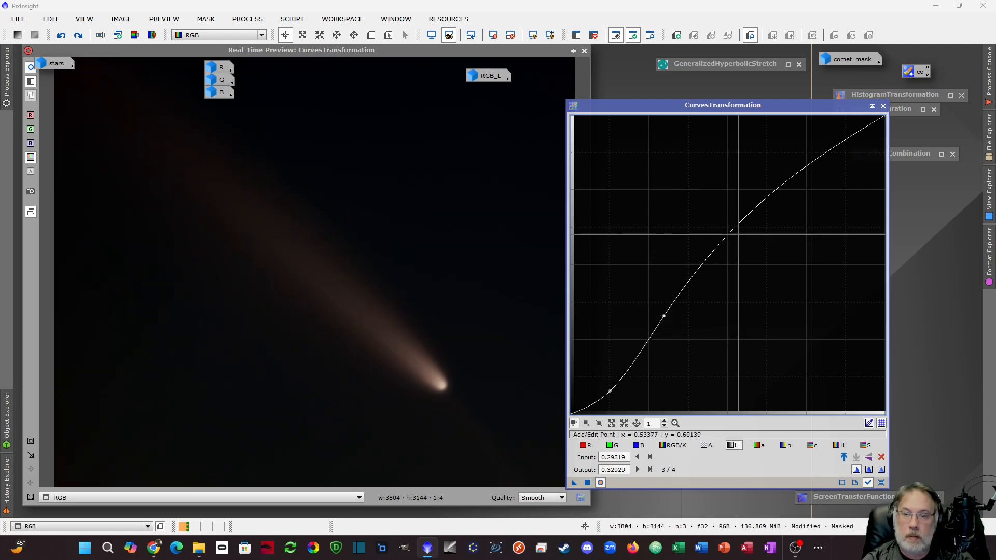
Refine the lightness curve with a point at 0.20428/0.18198, a raised shadows point, and a brighter midtone point at 0.52389/0.65858
click(634, 356)
drag(634, 356, 635, 360)
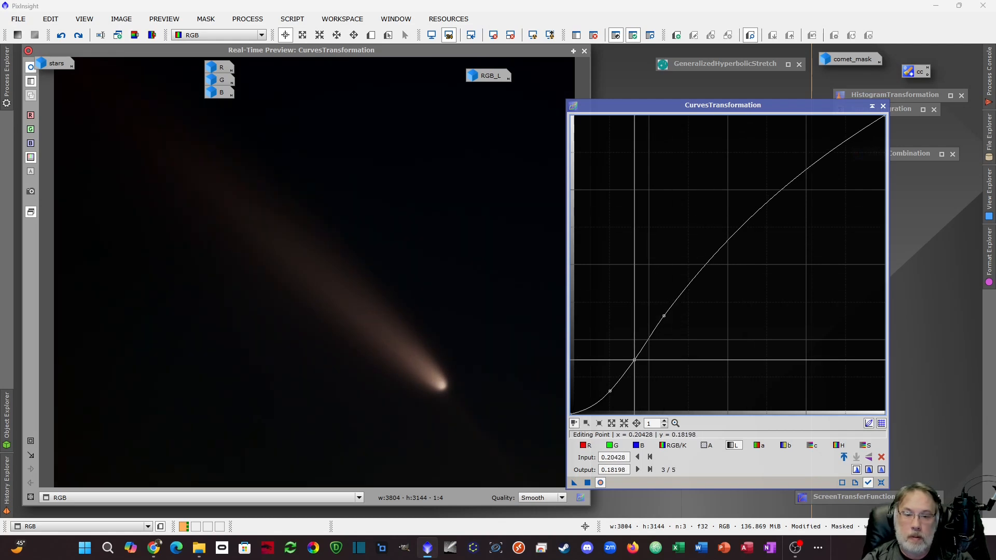
drag(610, 391, 602, 388)
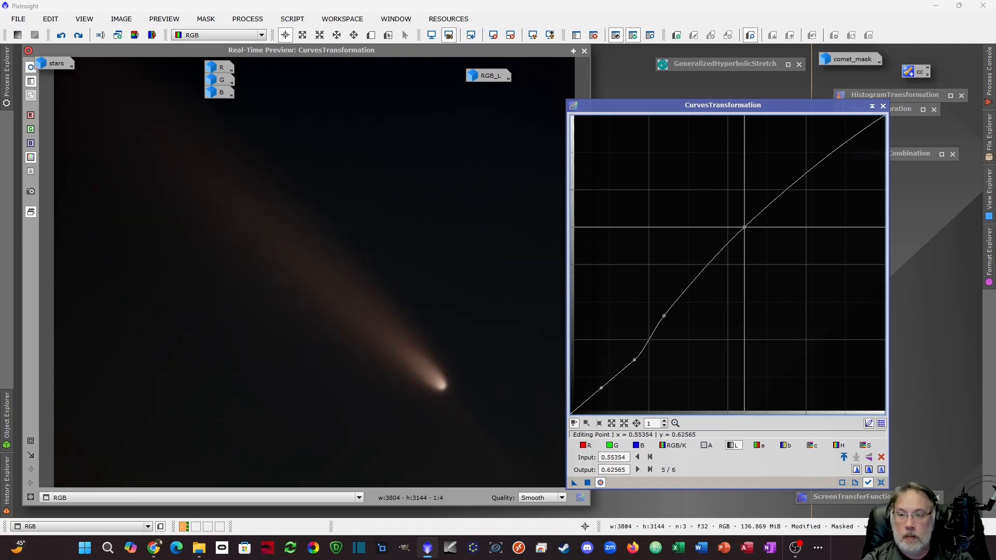
drag(745, 227, 735, 217)
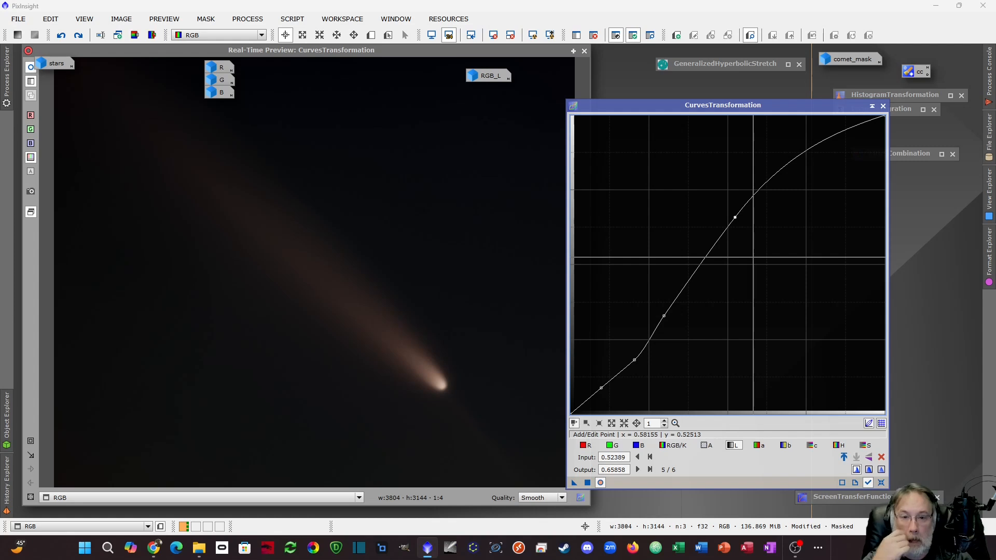
Compare the image with and without the lightness curve, then shift its second point slightly and its third point to 0.27348/0.35182
click(600, 482)
click(600, 482)
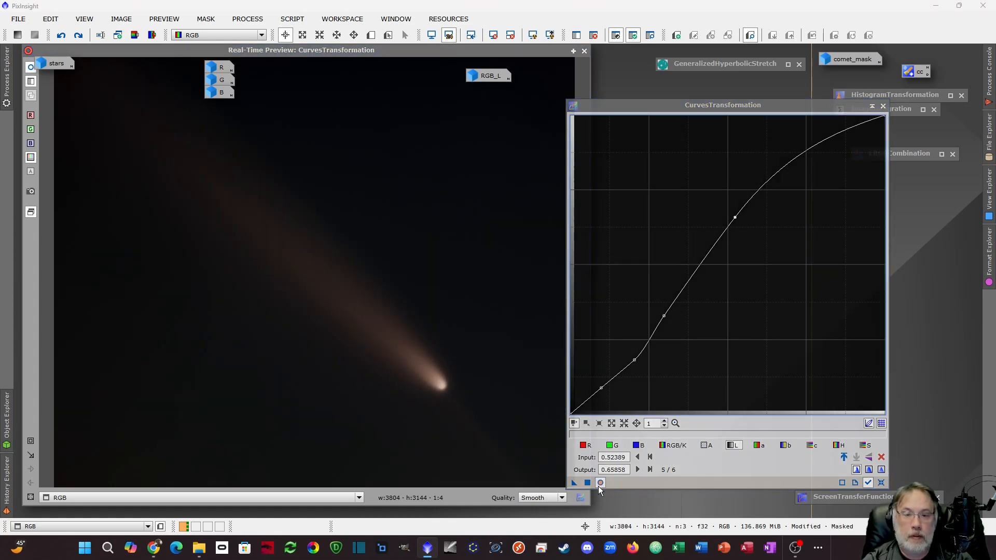
click(601, 483)
click(601, 482)
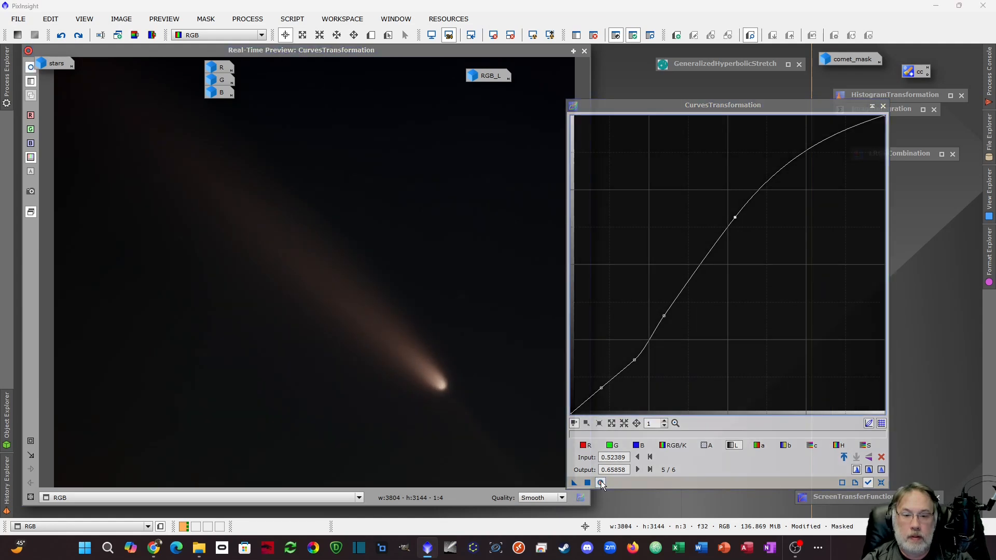
click(601, 482)
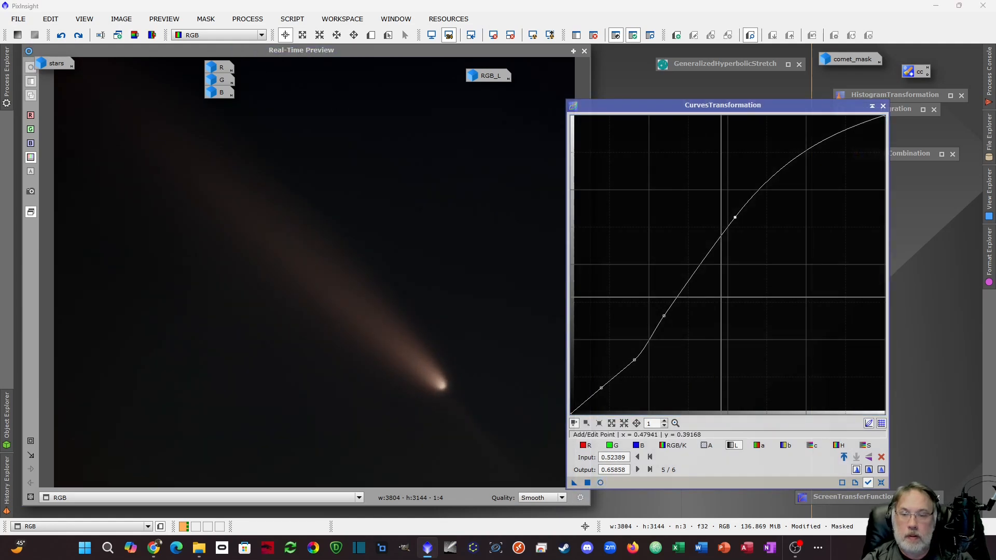
drag(635, 359, 629, 356)
drag(664, 316, 657, 309)
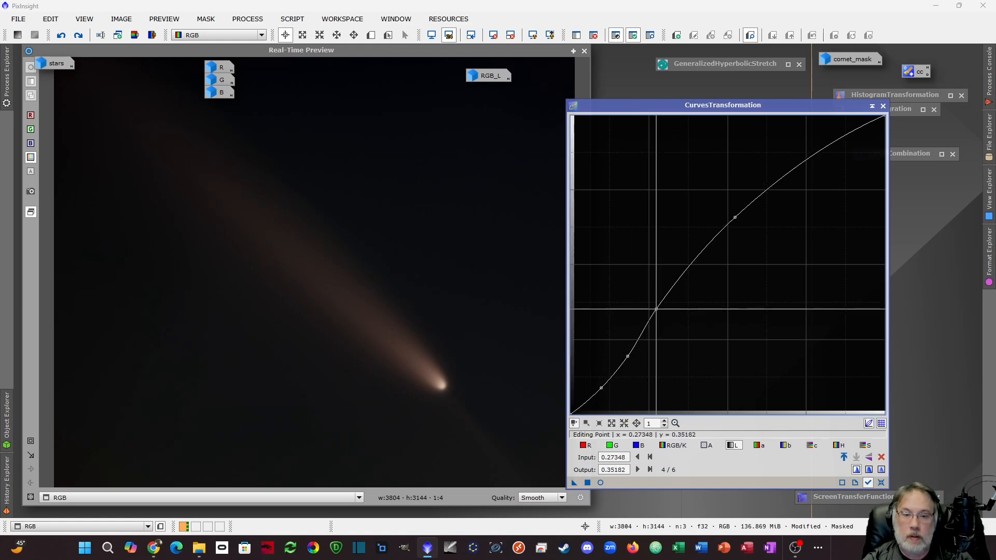
Compare the image before and after the lightness curve, apply the curve to the RGB image, and reset CurvesTransformation
click(600, 483)
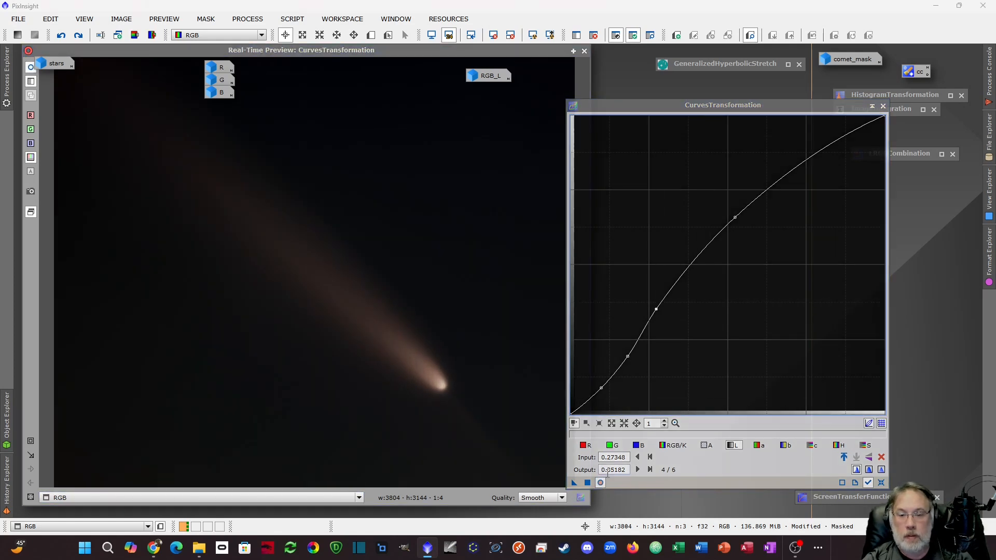
click(601, 483)
click(600, 483)
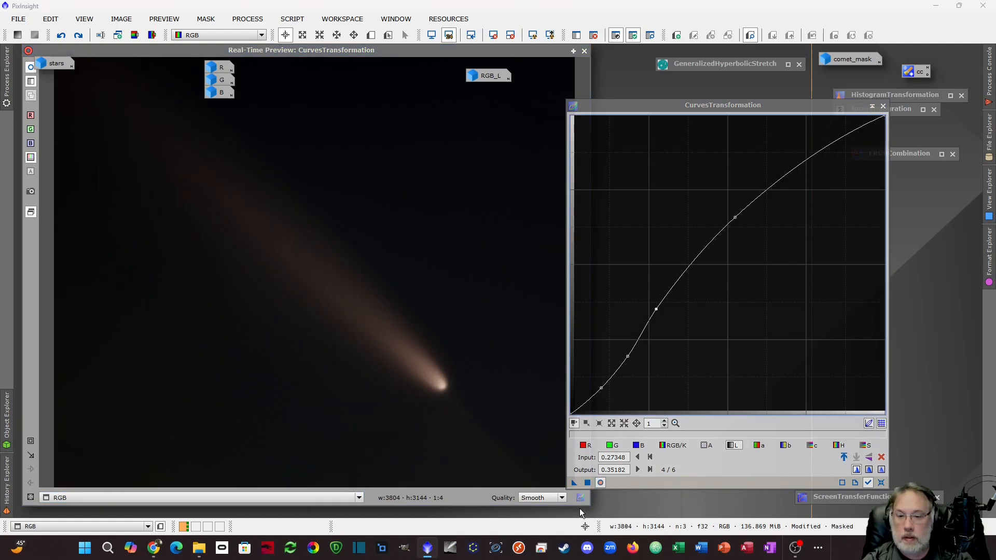
click(587, 482)
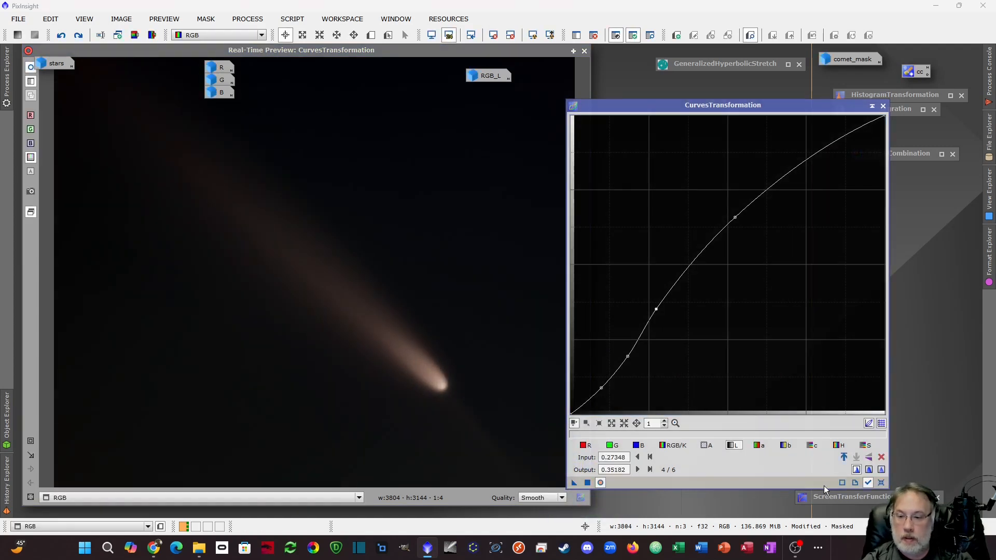
click(882, 483)
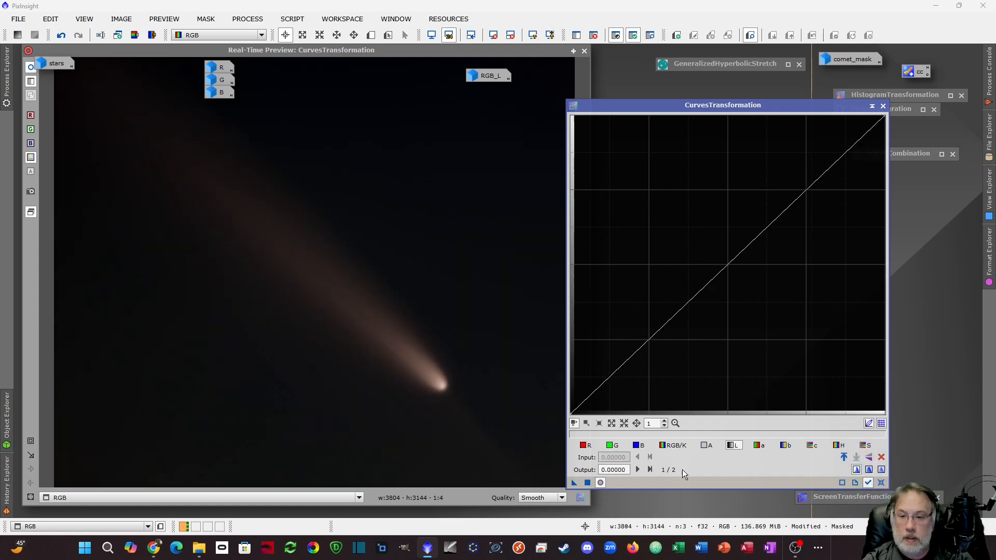
Switch CurvesTransformation to the green channel, sample the comet nucleus in the preview, and turn off the mask inversion on the RGB image
click(611, 447)
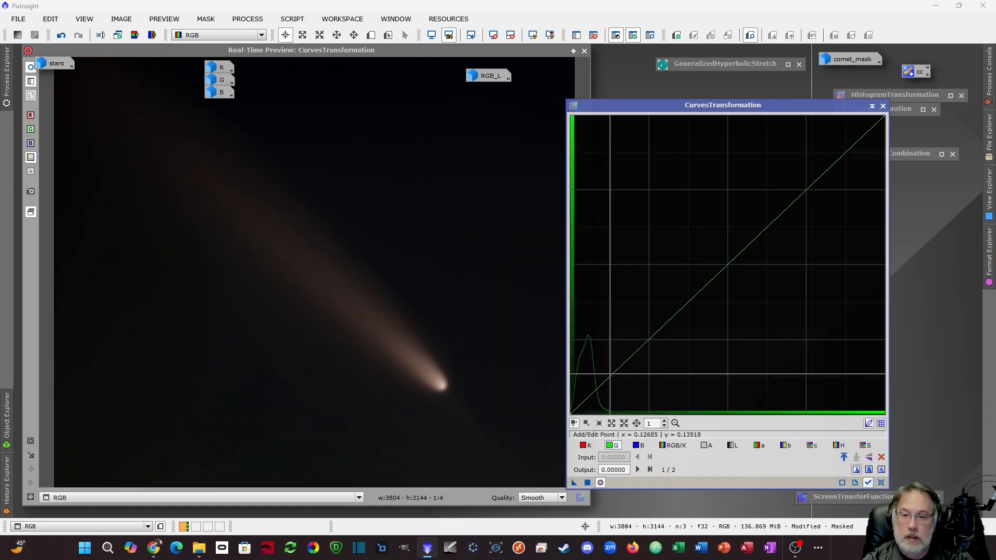
click(442, 386)
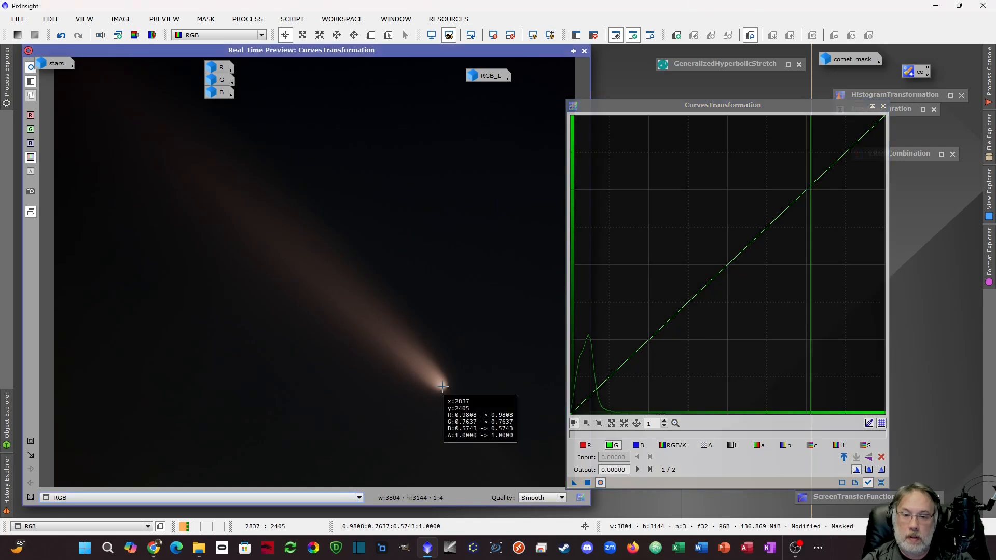
click(615, 40)
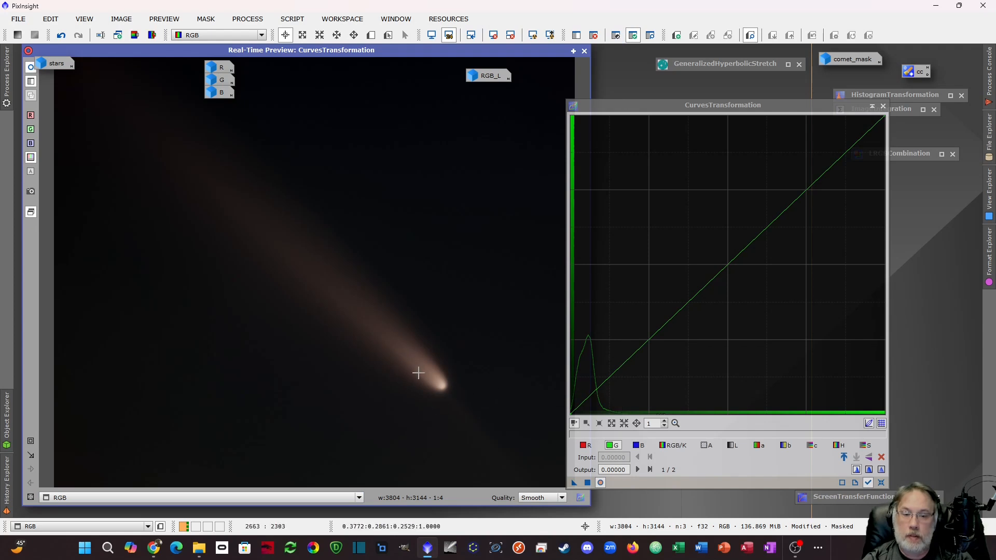
Raise the green curve with points at 0.17463/0.24783, 0.34102/0.52686, 0.53048/0.72790 and 0.70840/0.88908
drag(632, 356, 625, 341)
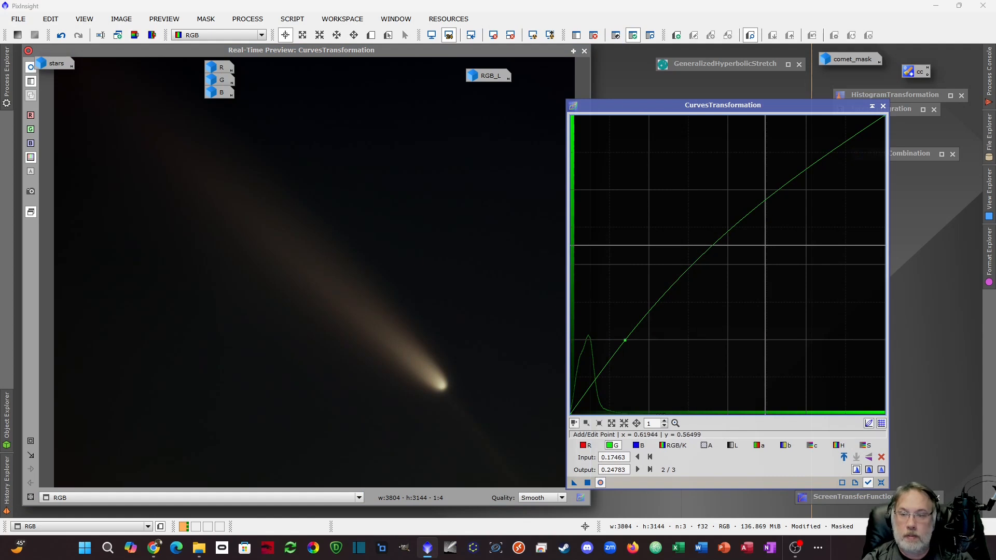
drag(741, 215, 737, 196)
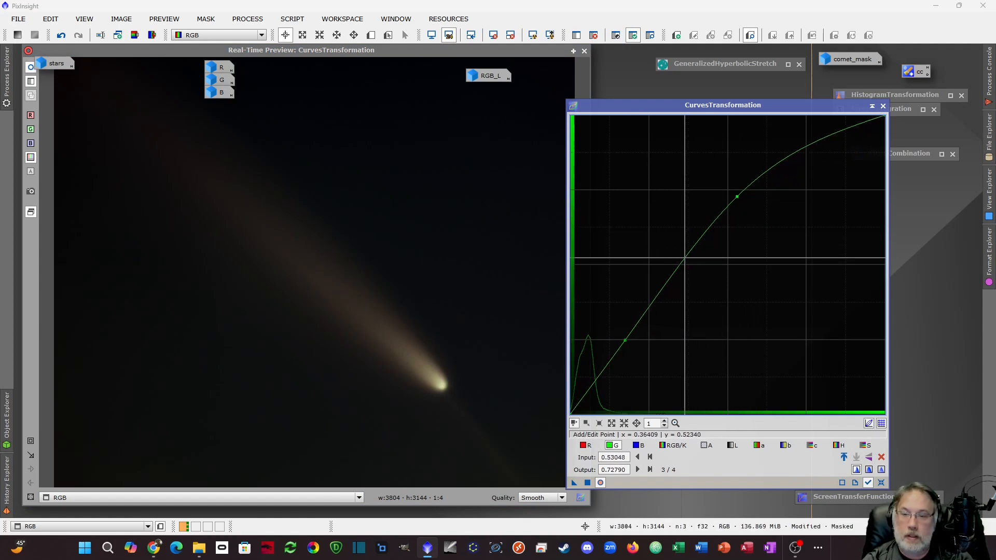
click(682, 258)
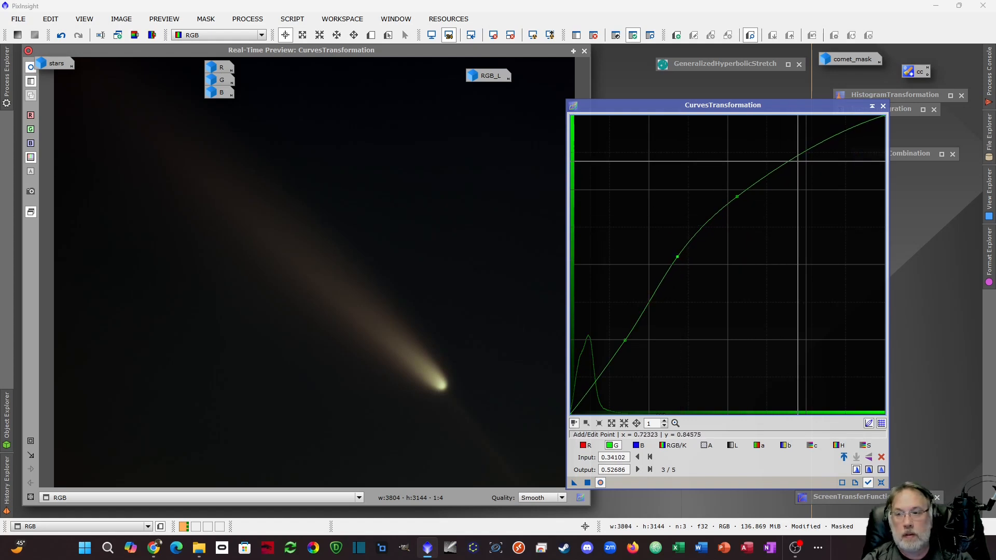
click(797, 157)
drag(797, 157, 794, 149)
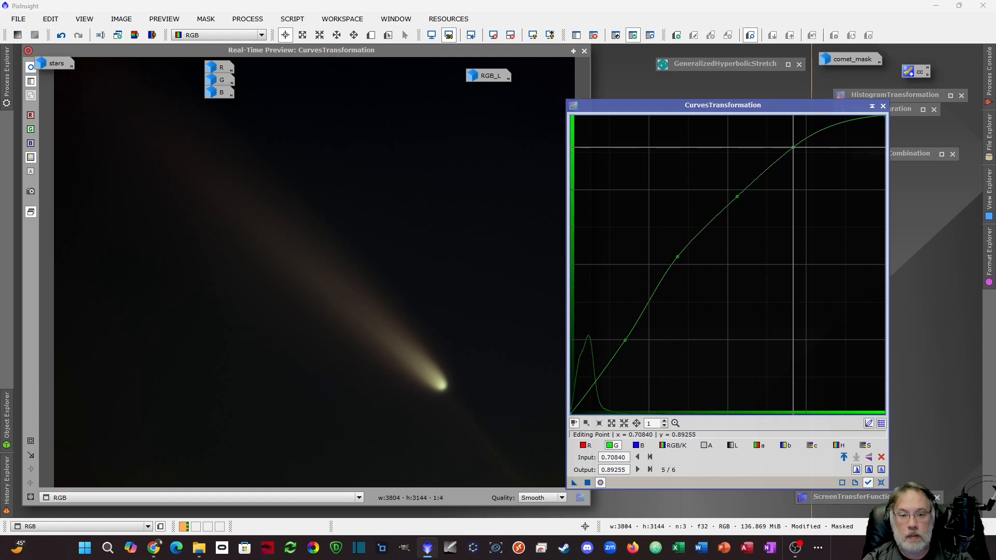
Sample the nucleus and coma, then set the green curve's shadows point to 0.08567/0.07799 and the point above it to 0.17792/0.23917
click(444, 385)
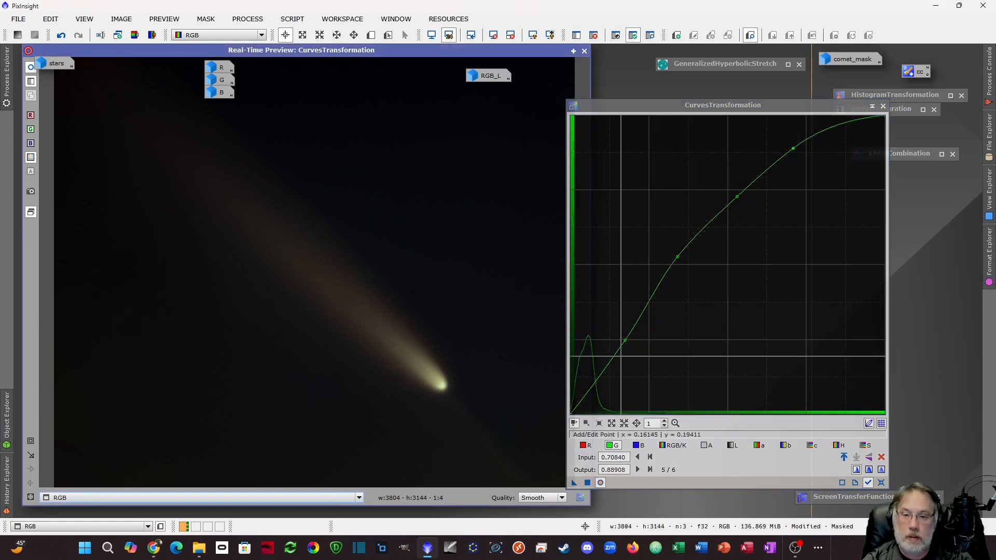
mouse_move(401, 345)
mouse_down()
mouse_move(403, 337)
mouse_move(400, 361)
mouse_move(424, 369)
mouse_move(431, 409)
mouse_up()
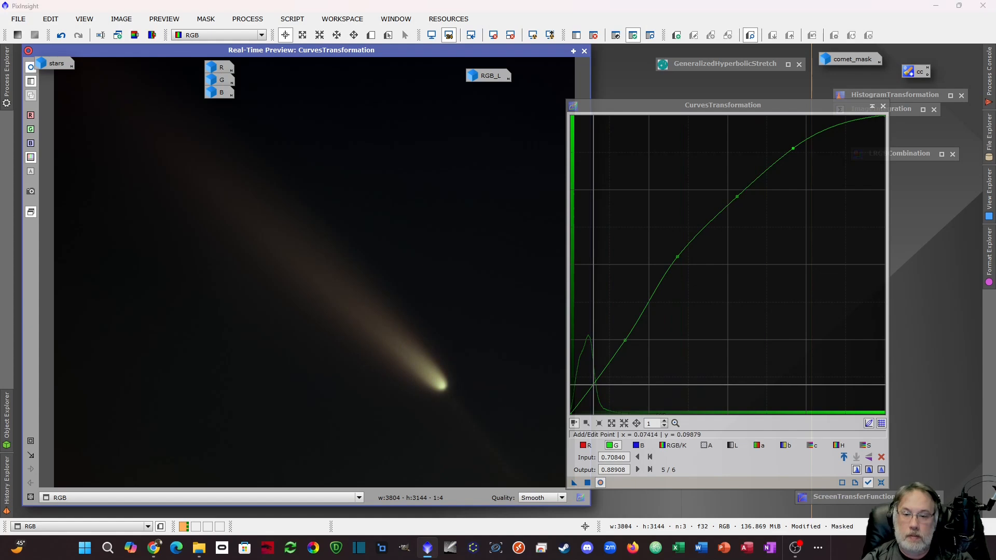
drag(594, 384, 596, 393)
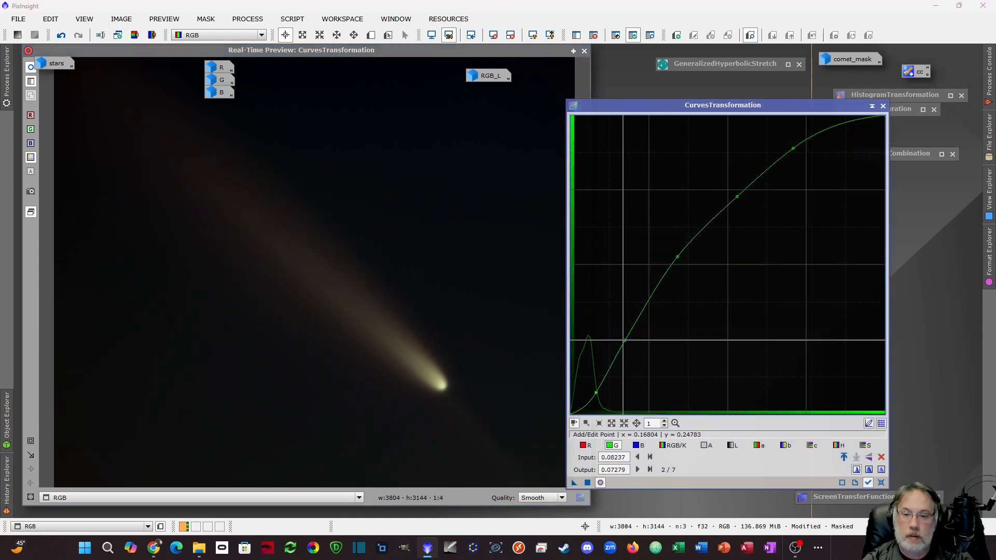
drag(625, 340, 626, 343)
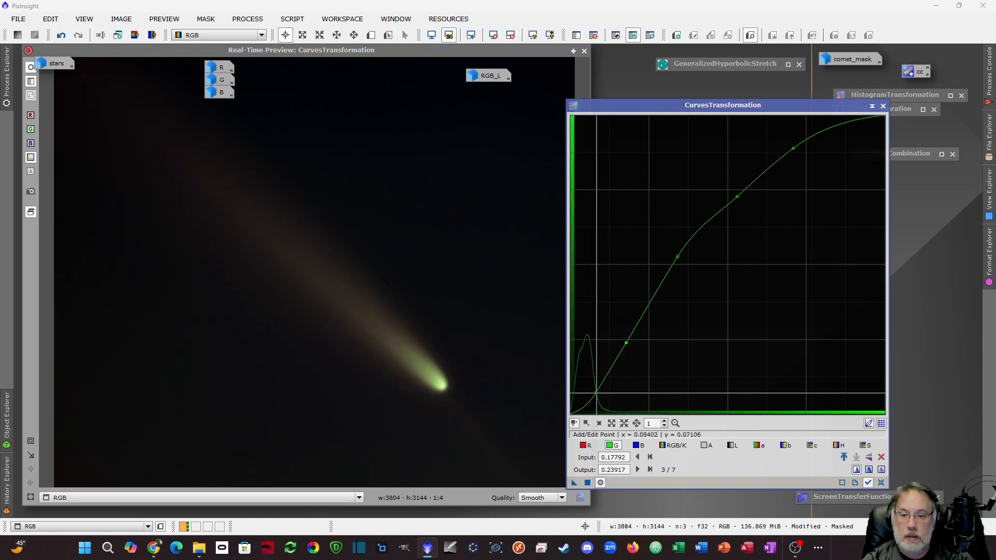
drag(597, 392, 597, 389)
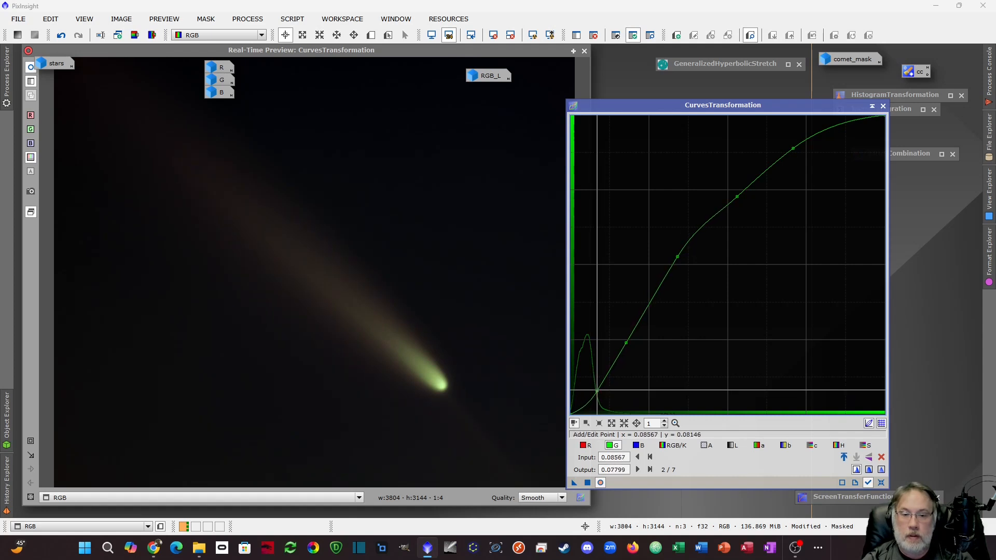
Raise three points of the green curve to 0.17628/0.26170, 0.32784/0.56326 and 0.48105/0.79723 to strengthen the comet's green
drag(626, 343, 625, 336)
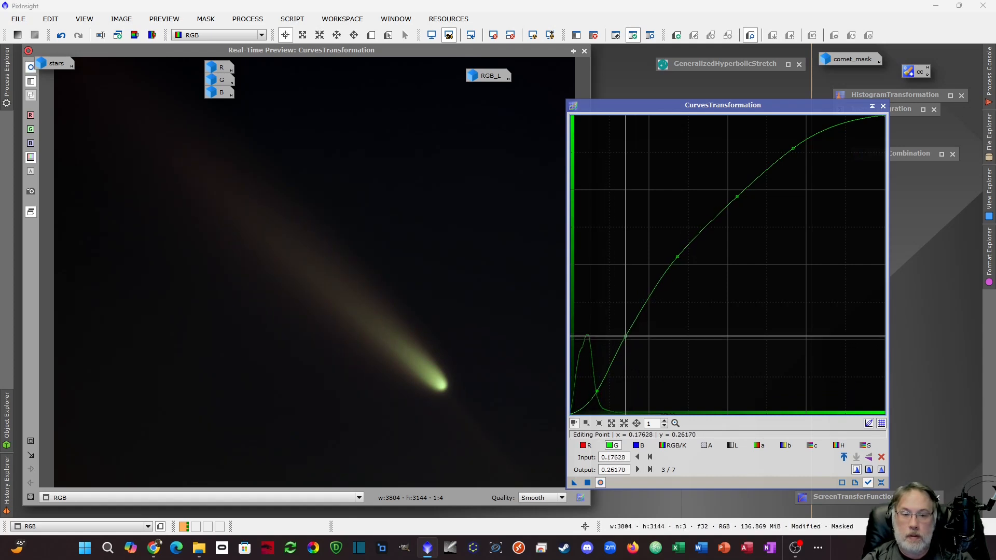
drag(677, 257, 673, 246)
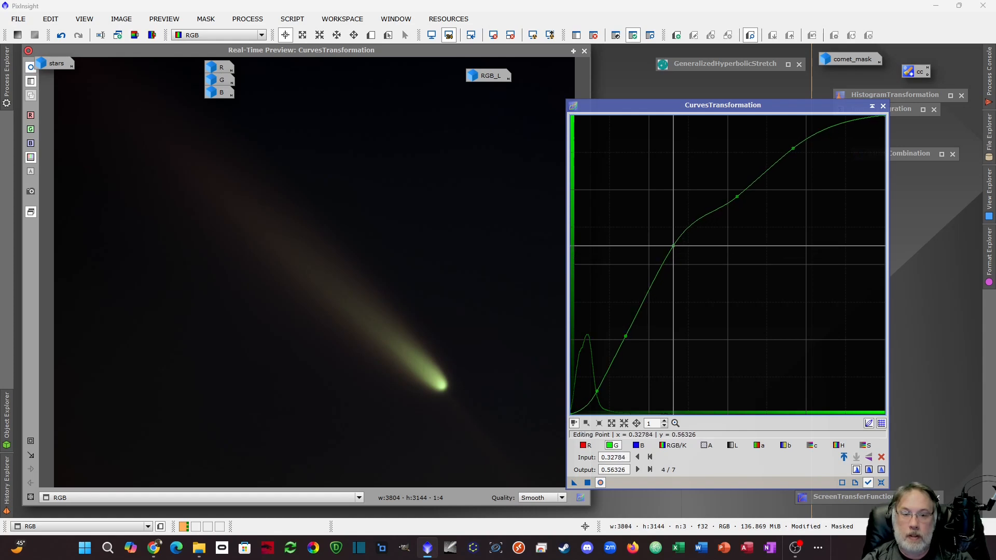
drag(737, 196, 723, 179)
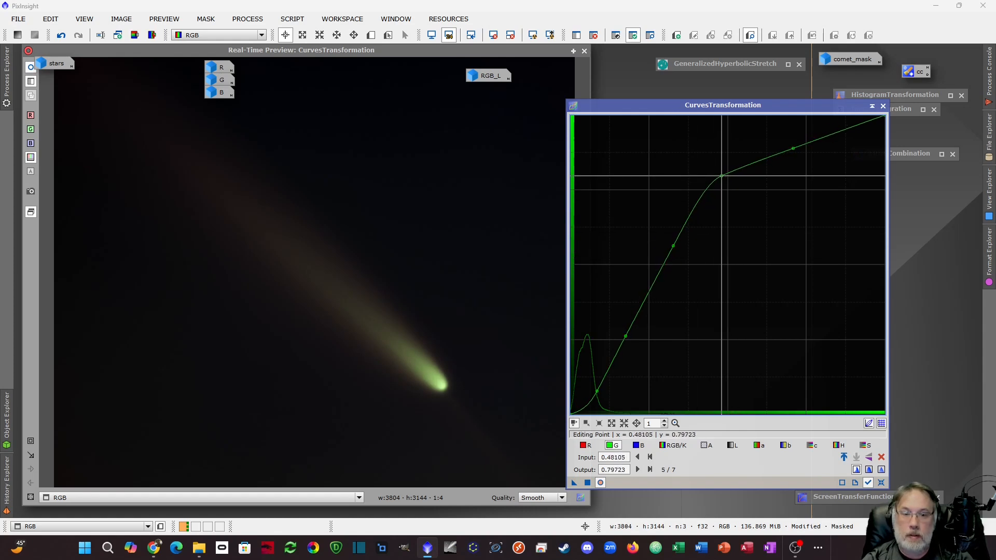
Refine the green curve with points at 0.08402/0.09185, 0.33278/0.55286, 0.48929/0.77123 and 0.64415/0.93414
drag(793, 148, 773, 135)
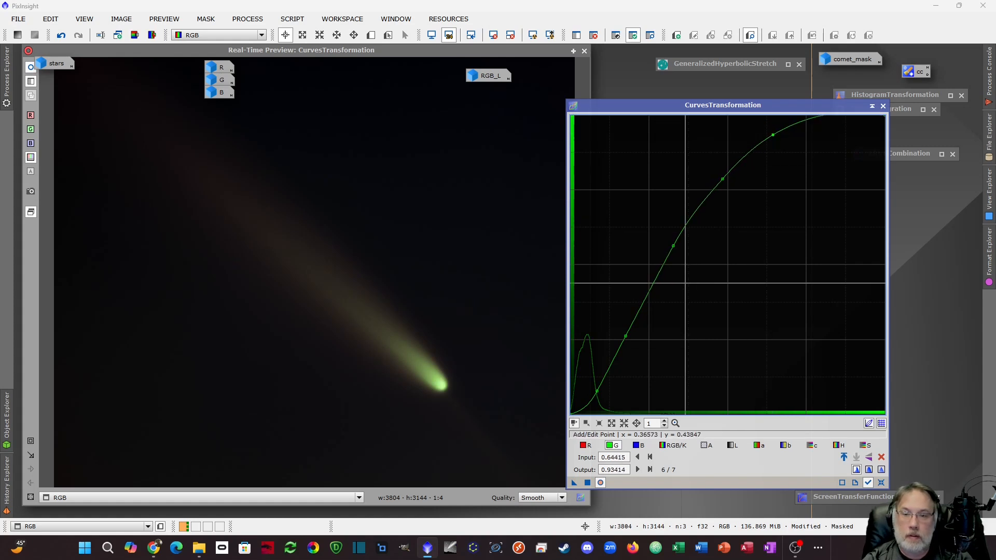
drag(675, 237, 677, 242)
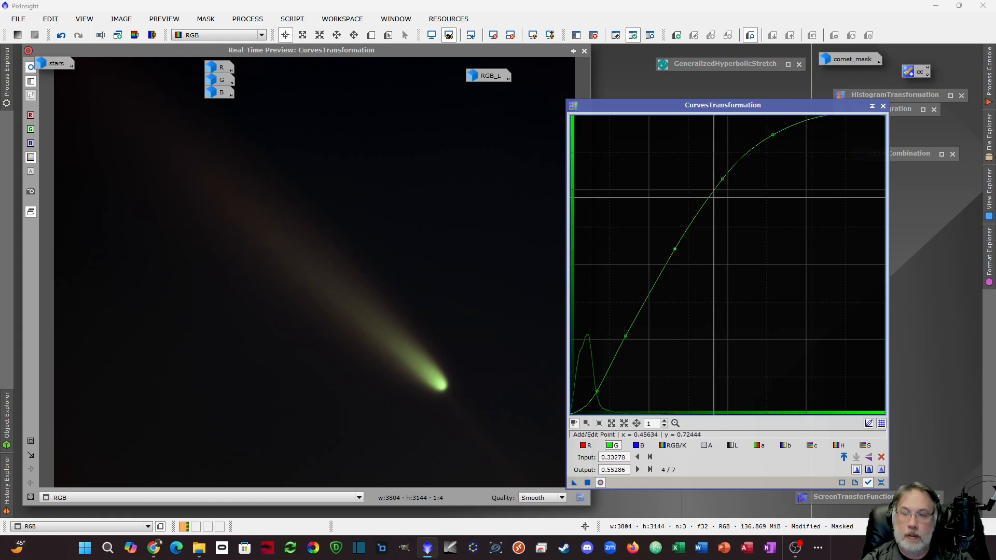
drag(723, 180, 724, 183)
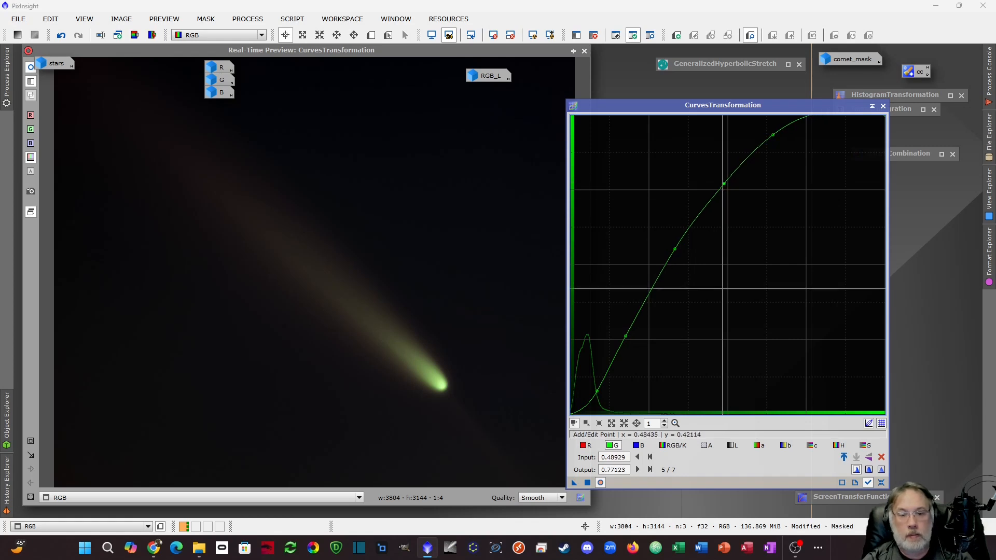
drag(597, 391, 596, 387)
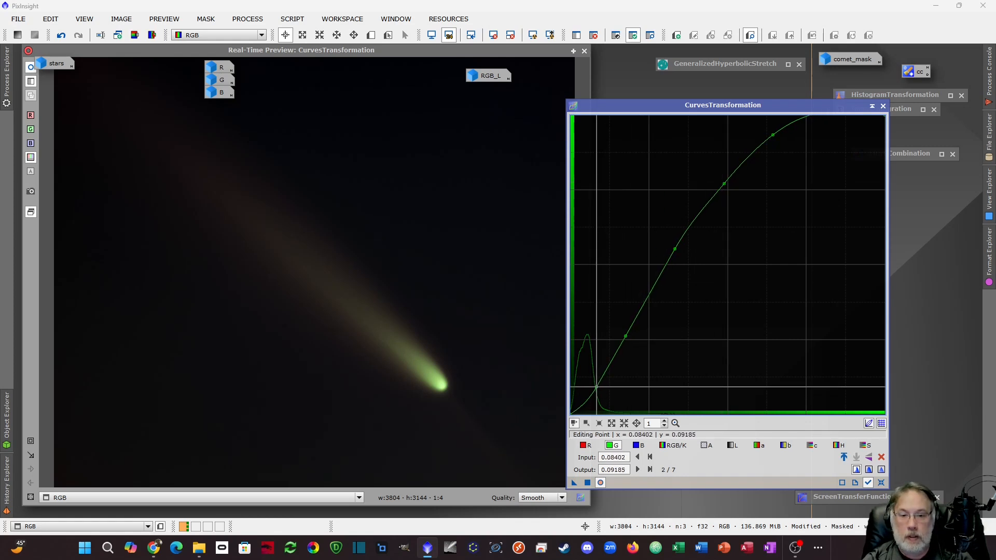
Compare the comet with the real-time preview off and on, apply the green curve to the RGB image, and reset CurvesTransformation
click(600, 483)
click(600, 483)
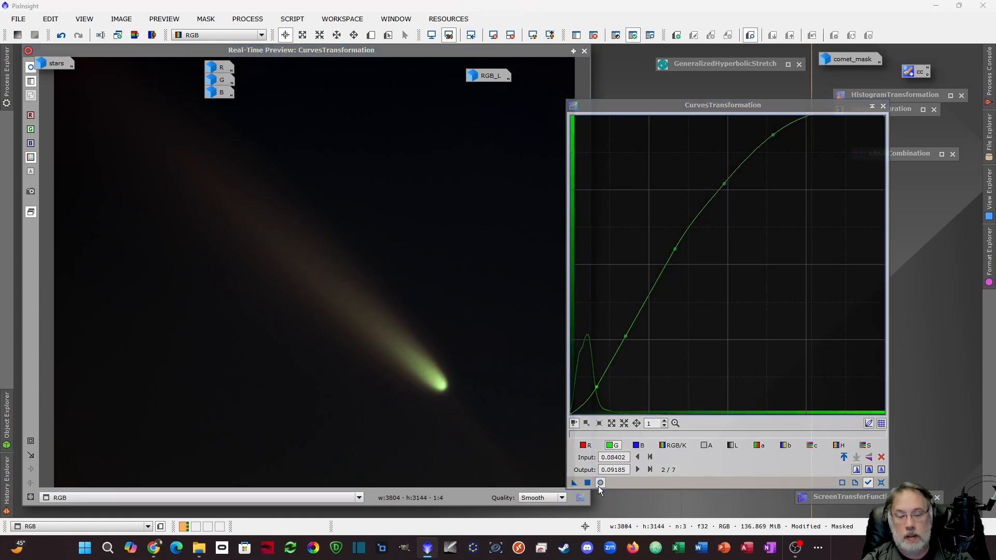
click(587, 483)
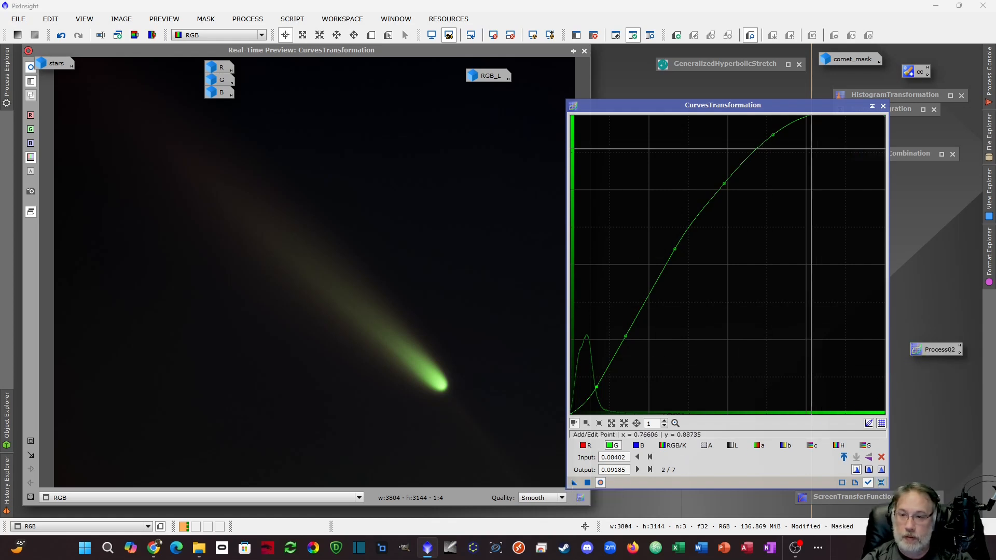
click(881, 483)
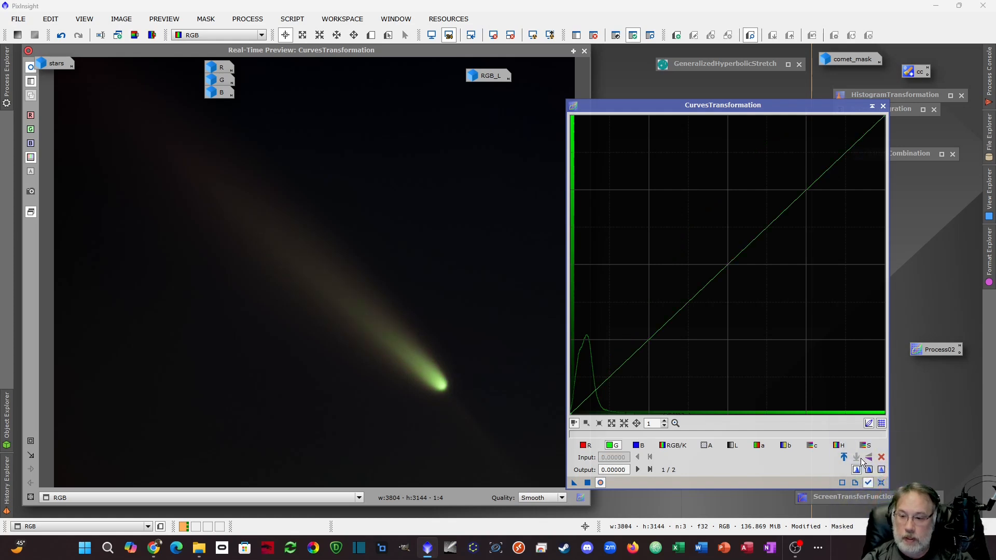
Try a saturation curve through 0.12356/0.09879, 0.33773/0.51993 and 0.65898/0.89255, reset it, and try a chrominance point at 0.47282/0.56326
click(866, 445)
drag(688, 332, 677, 259)
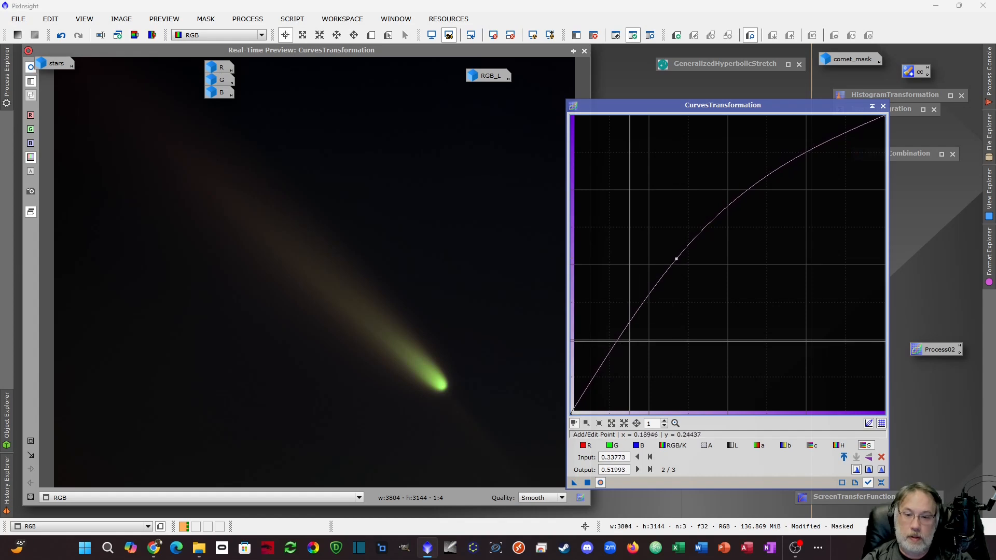
click(595, 367)
drag(595, 368, 609, 385)
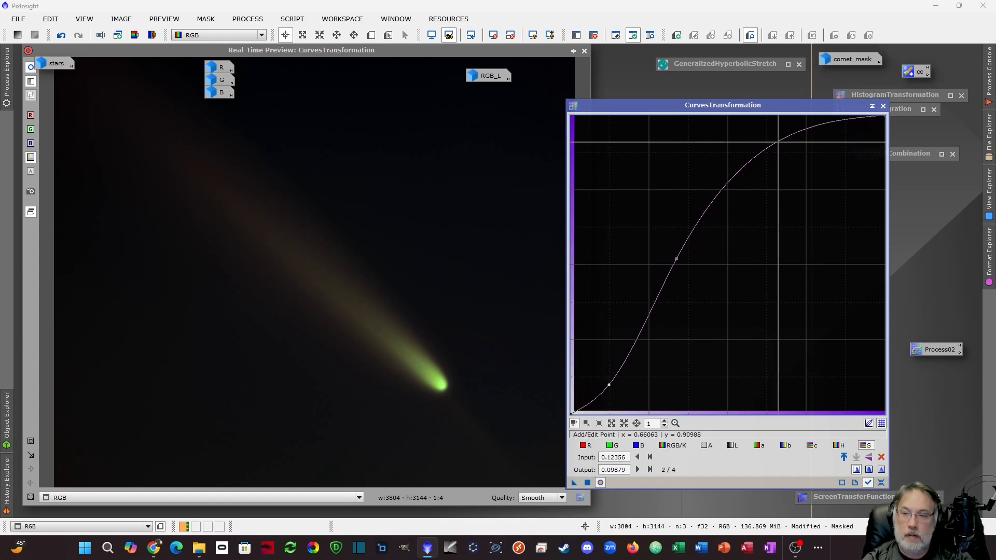
drag(778, 142, 777, 147)
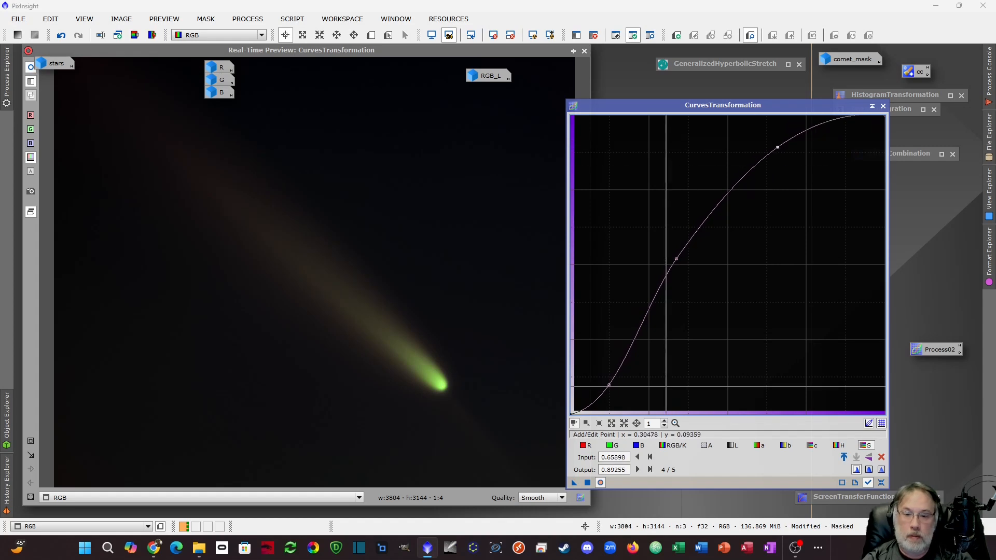
click(601, 484)
click(601, 485)
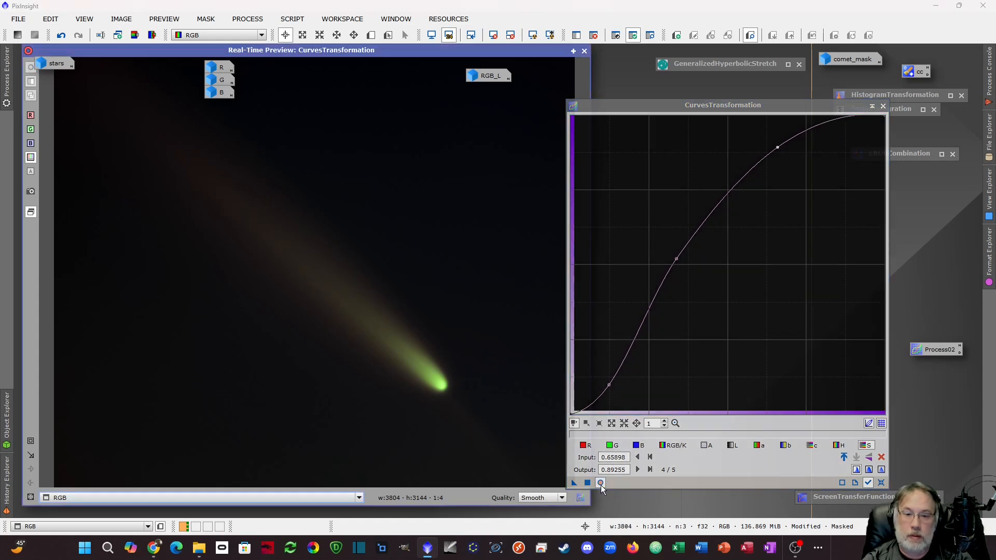
click(601, 484)
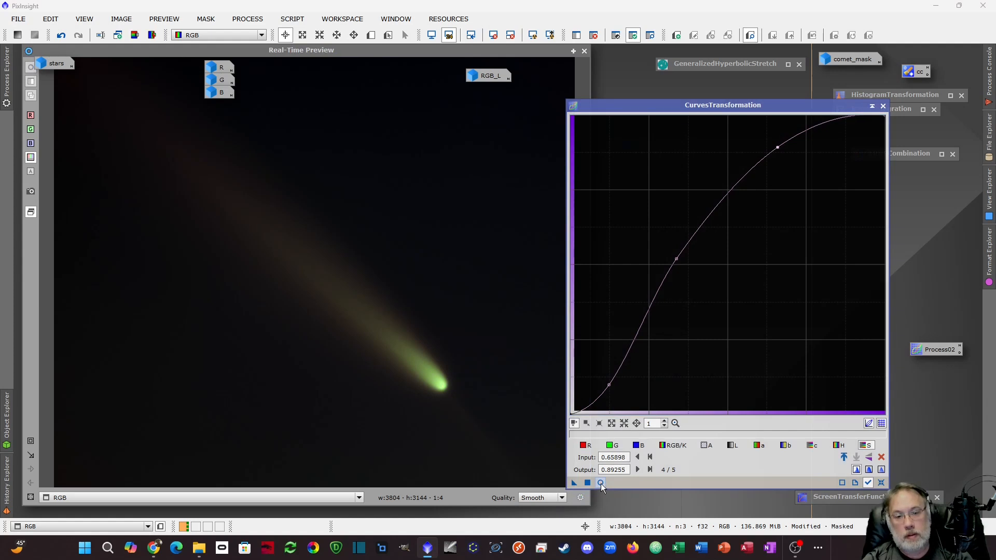
click(882, 482)
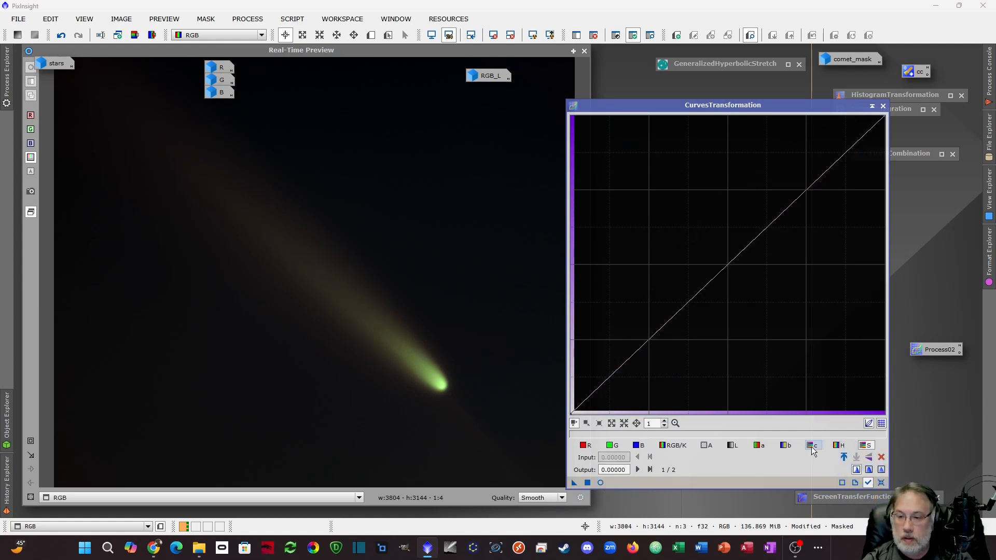
click(812, 445)
drag(722, 269, 719, 246)
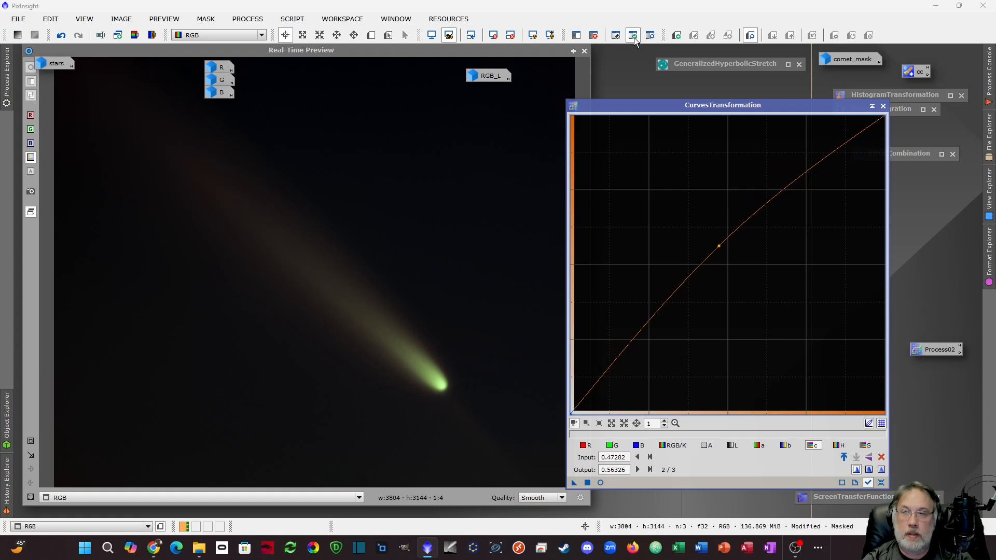
Disable the mask on the RGB image, check its overlay beside the preview window, and leave the overlay hidden
click(633, 38)
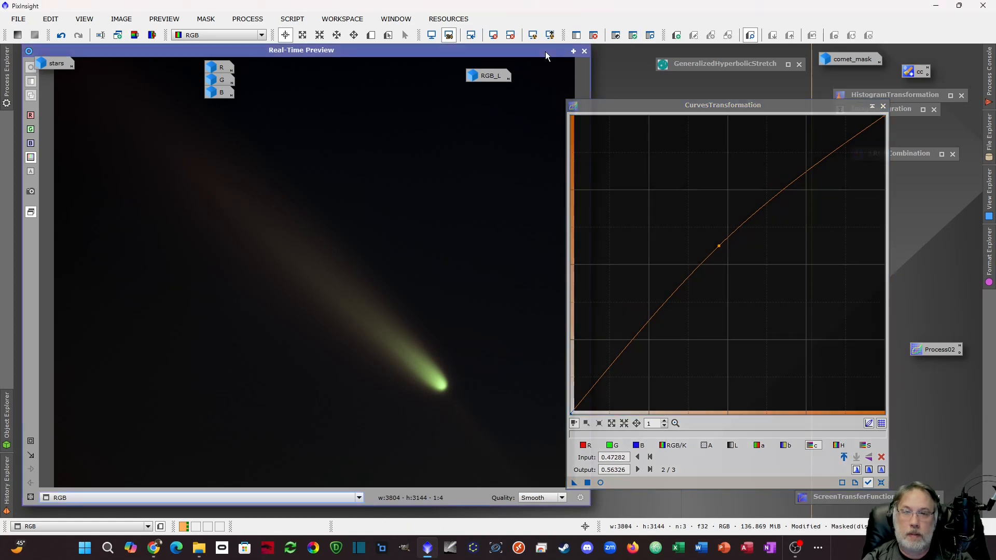
drag(546, 51, 544, 309)
click(650, 35)
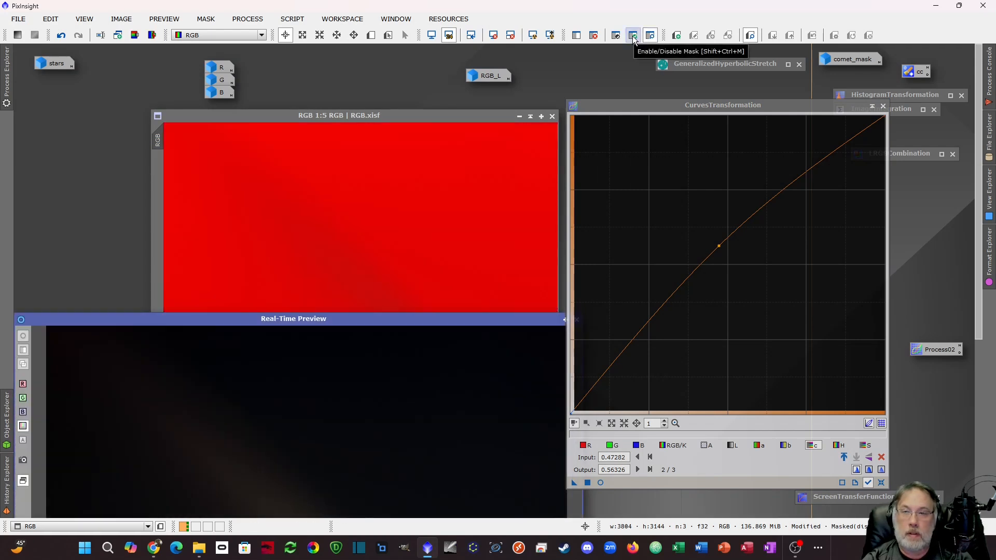
click(649, 36)
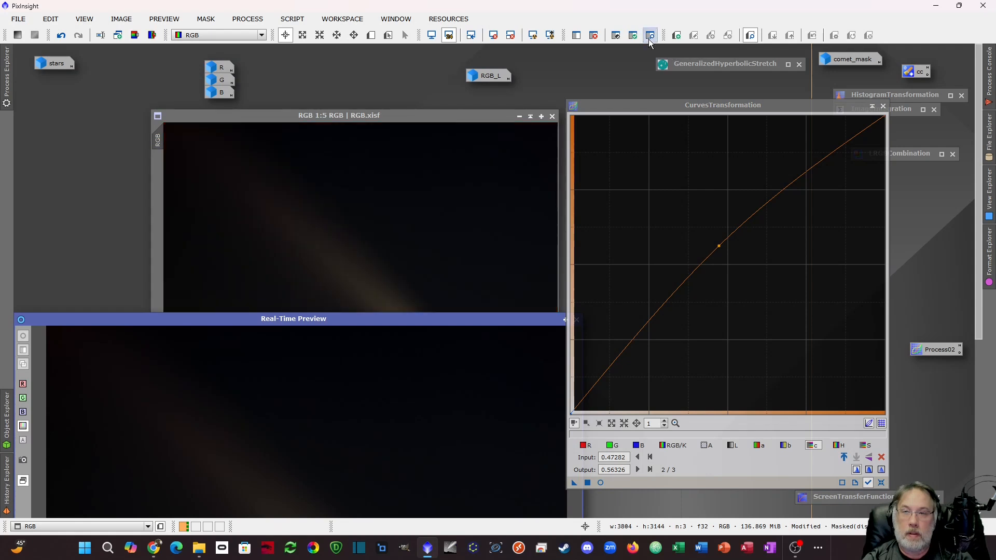
drag(454, 320, 454, 51)
Preview the saved Process02 green curve on the unmasked image, turn the preview off, and reset the curve
click(600, 483)
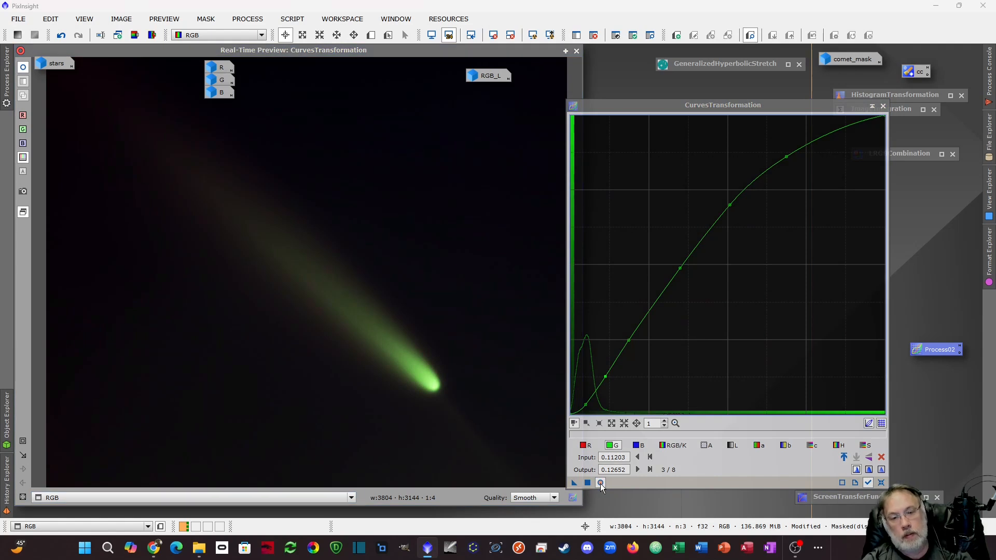
click(600, 482)
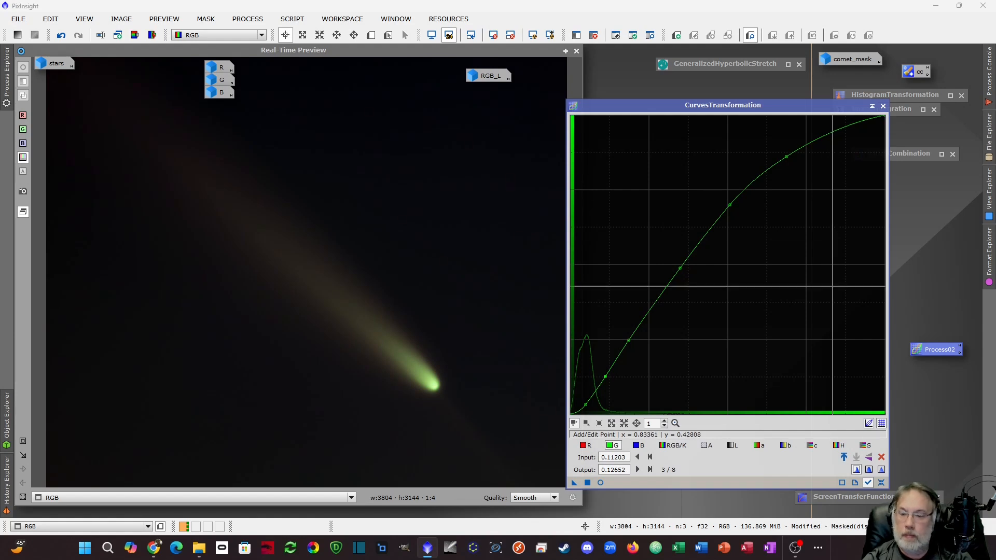
click(881, 483)
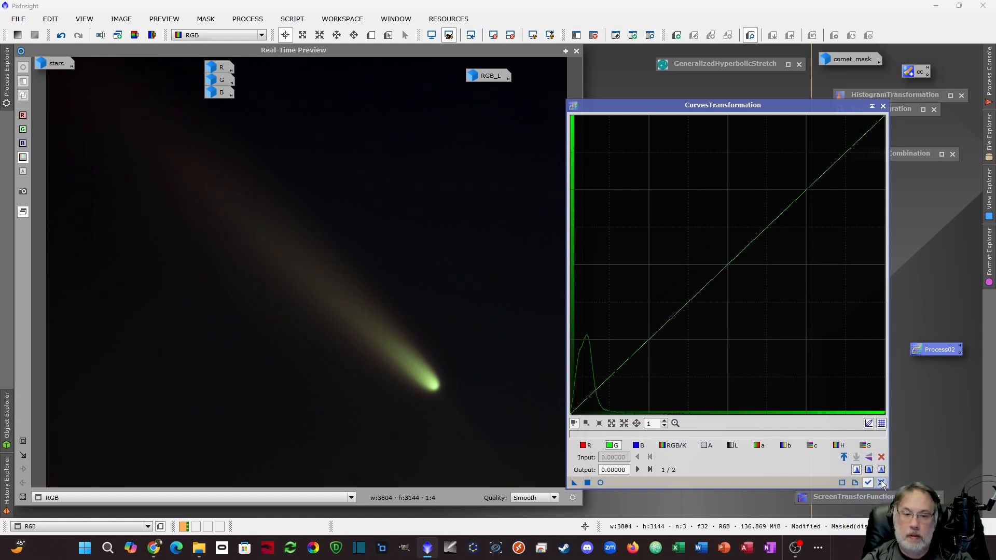
Close the real-time preview and collapse CurvesTransformation to leave the RGB image in view
click(873, 106)
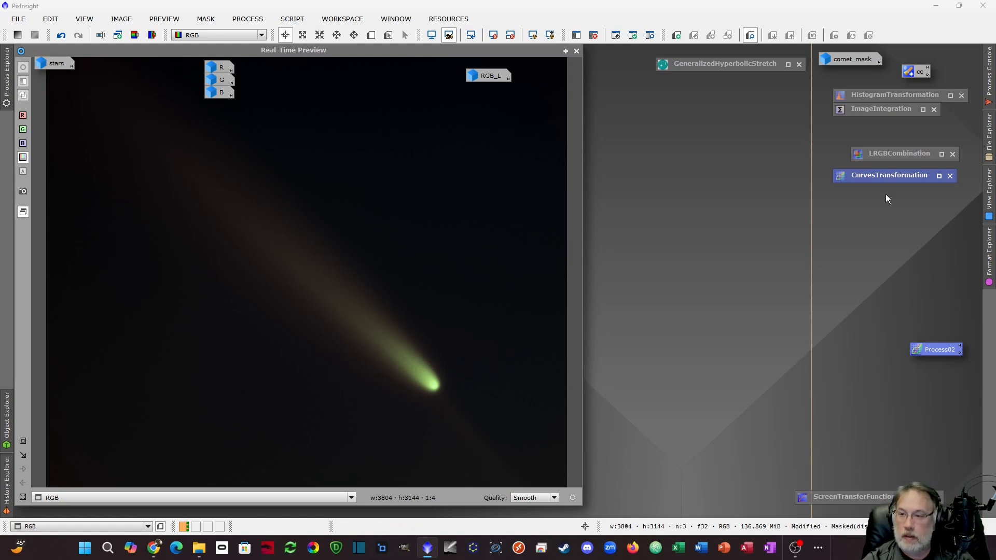
double_click(882, 174)
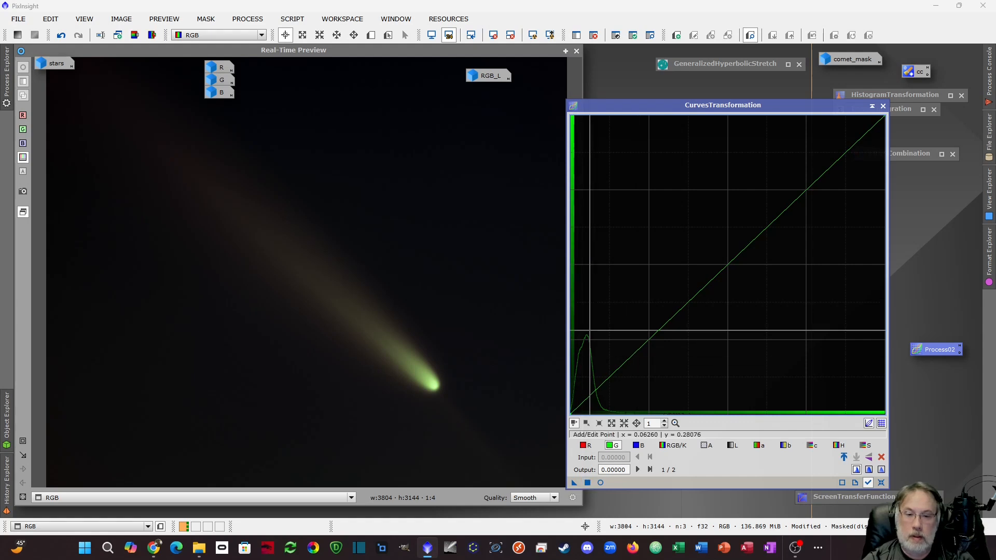
click(577, 50)
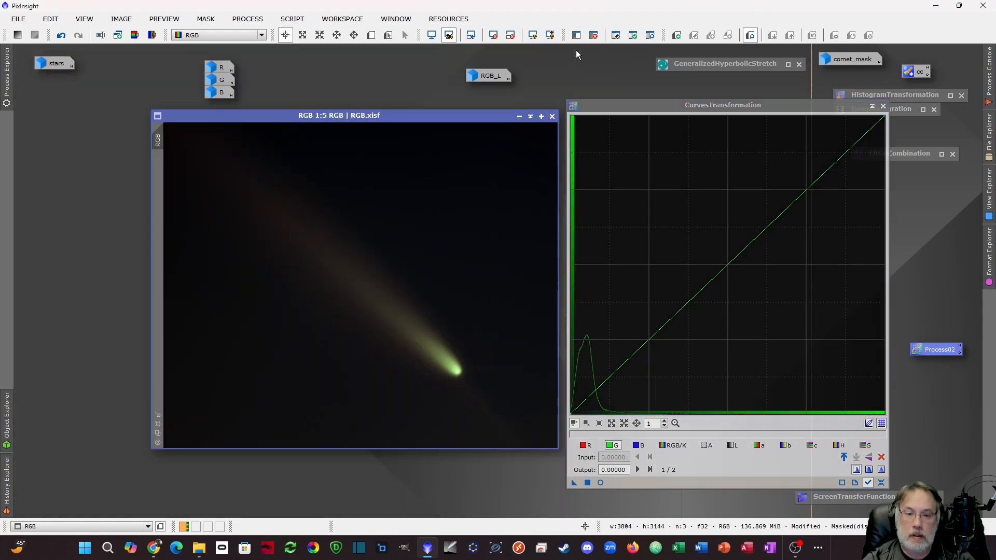
click(871, 107)
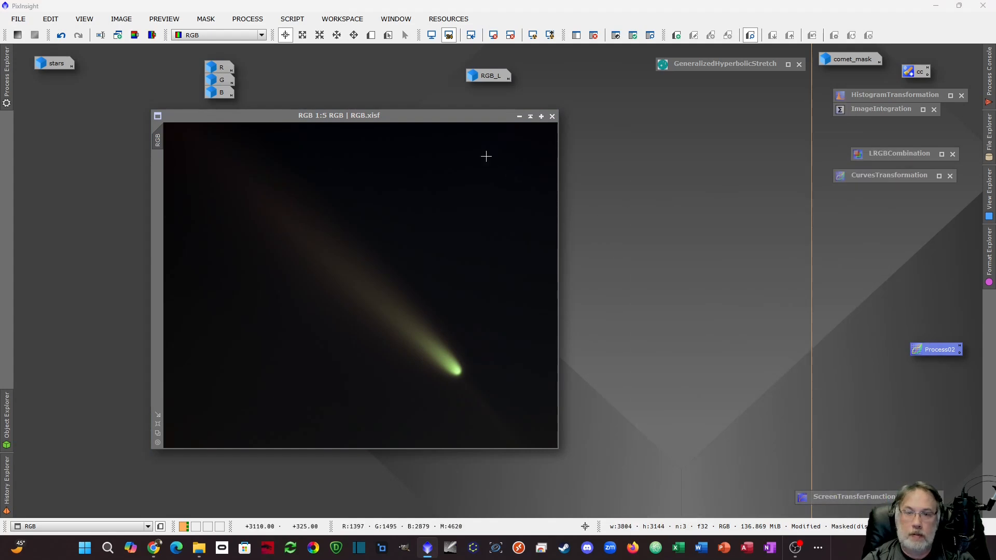
Change the RGB image's identifier to starless
click(428, 118)
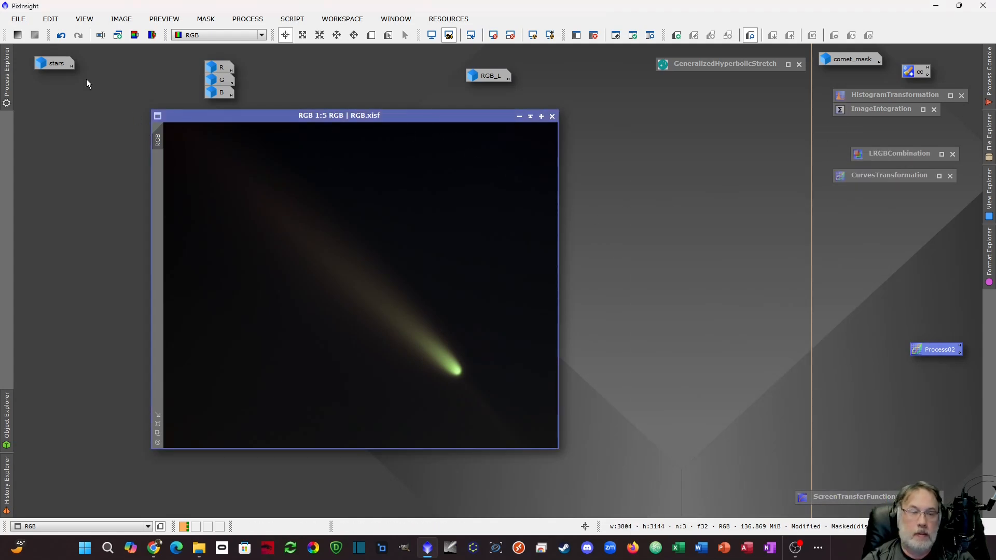
click(18, 19)
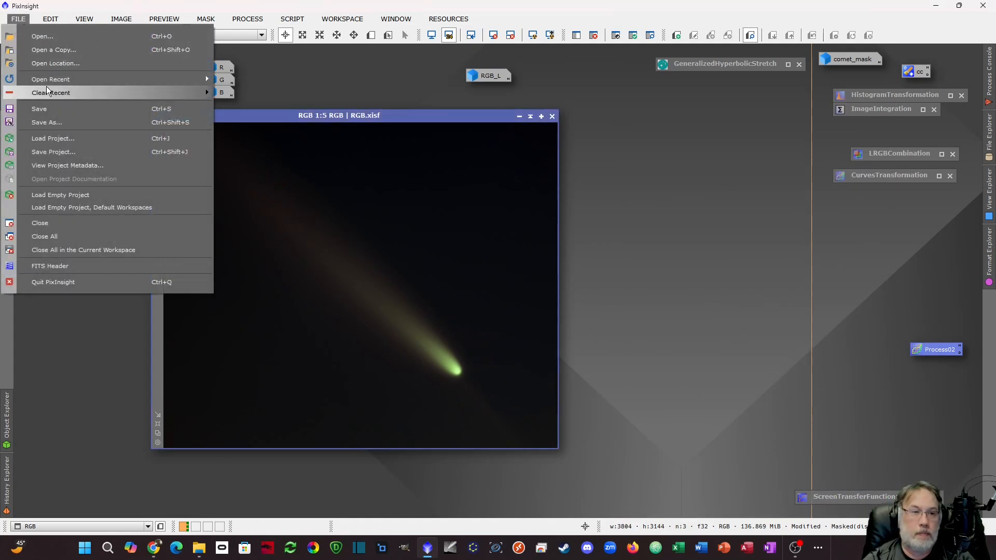
click(266, 109)
double_click(158, 142)
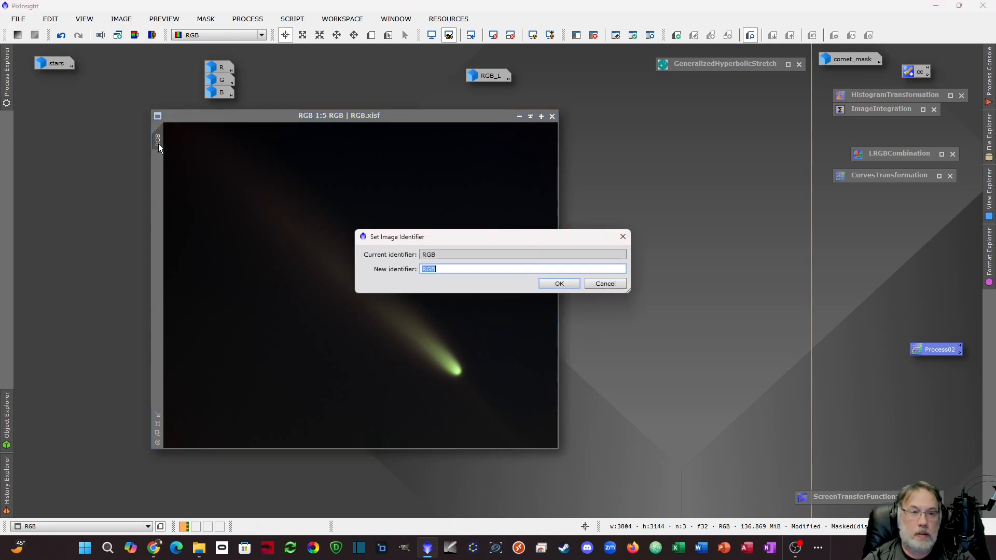
text(starless)
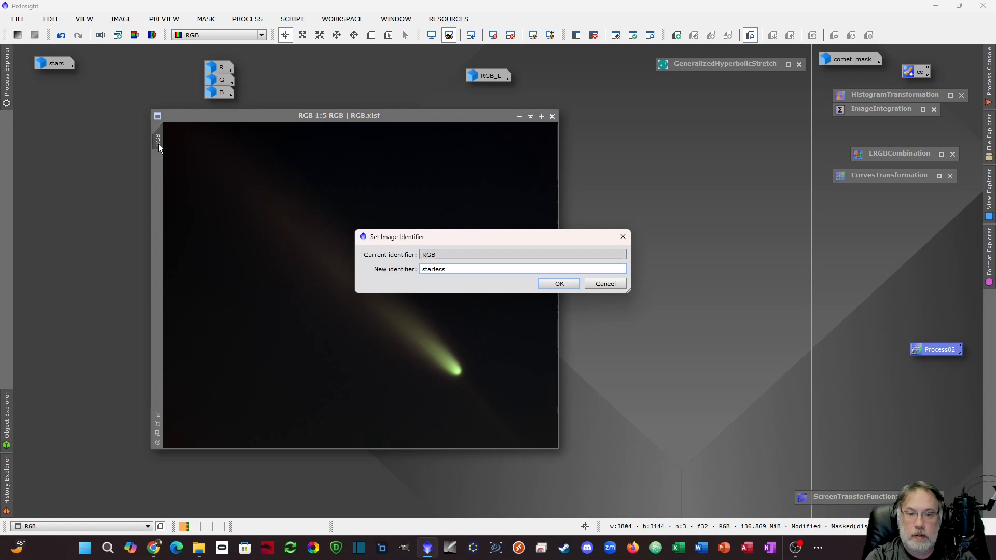
key(Return)
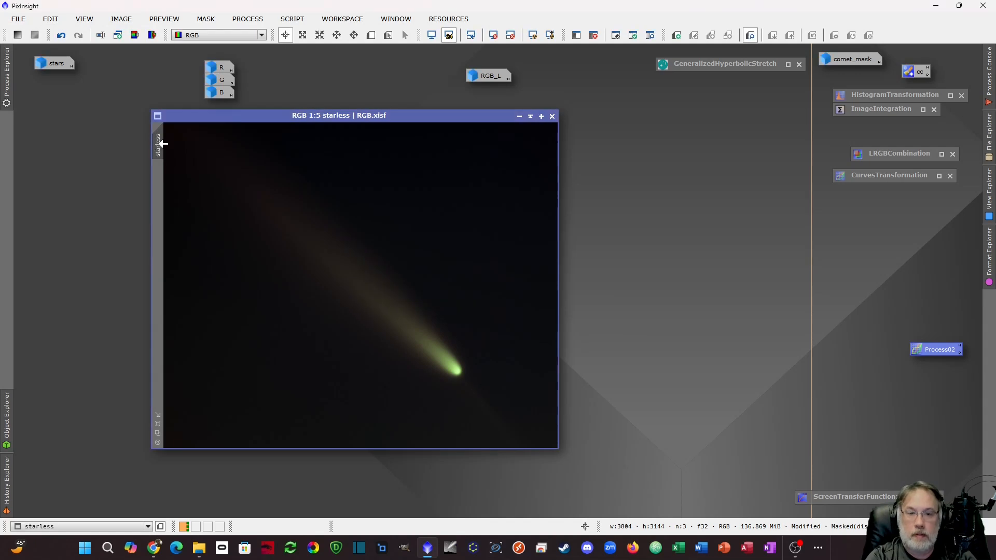
Move the starless image aside, open PixelMath, and enter the RGB/K expression ~((~starless)*(~stars))
drag(394, 117, 351, 115)
click(826, 347)
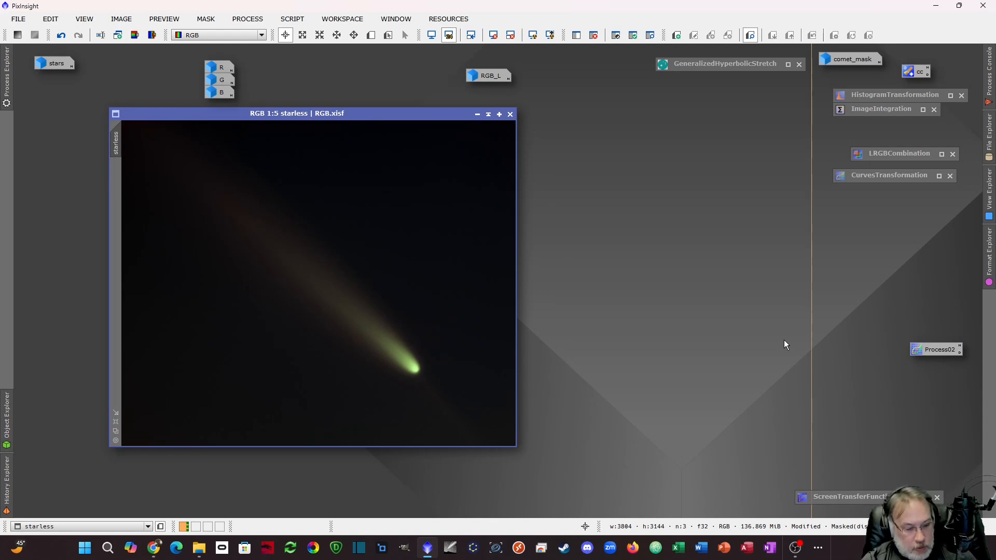
key(ctrl+shift+p)
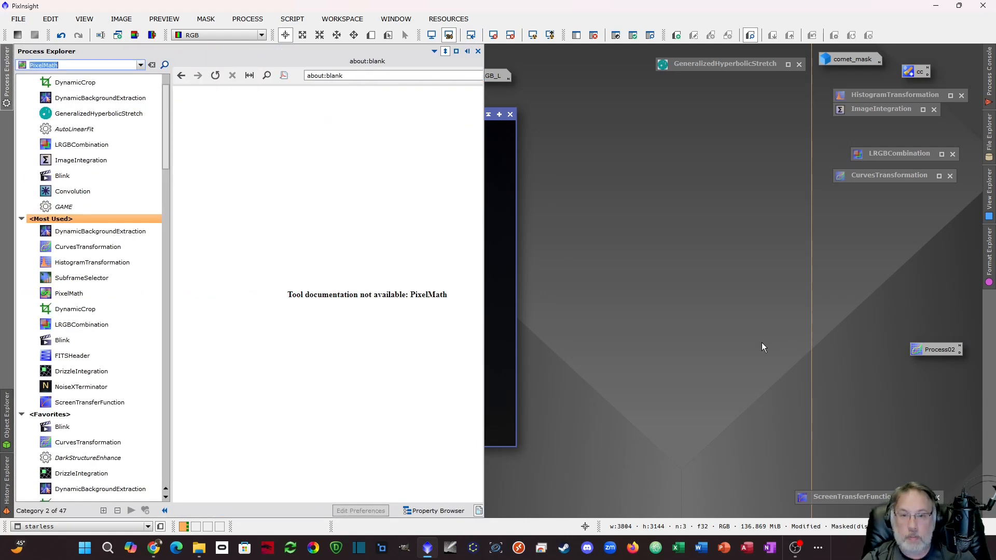
key(Return)
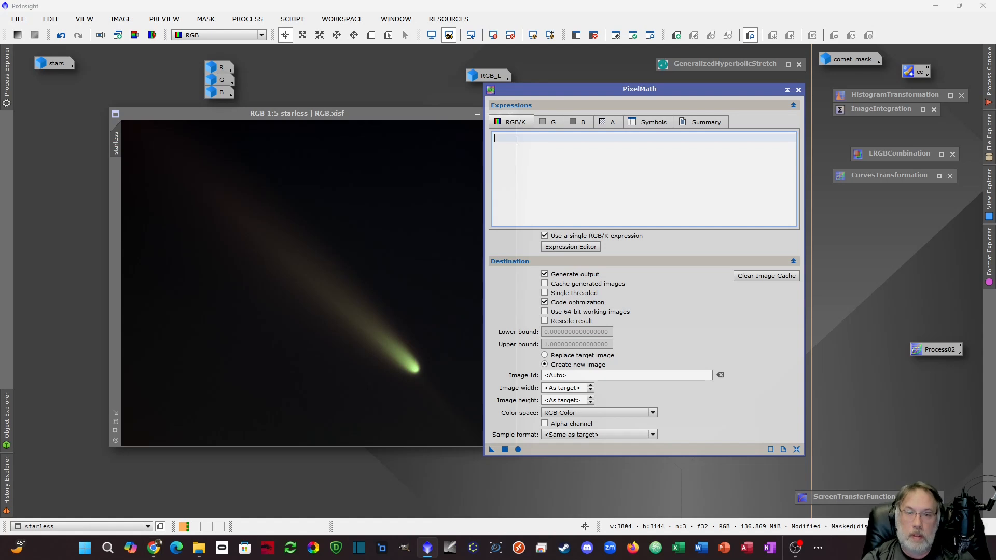
text(~((~starless)*(~stars)))
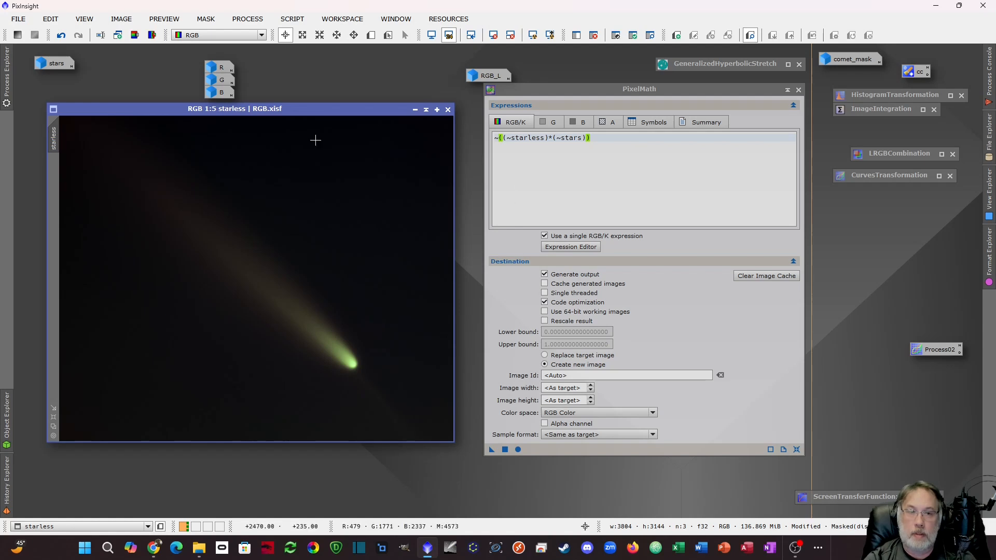
Restore the stars image briefly to check it against the starless image
double_click(49, 64)
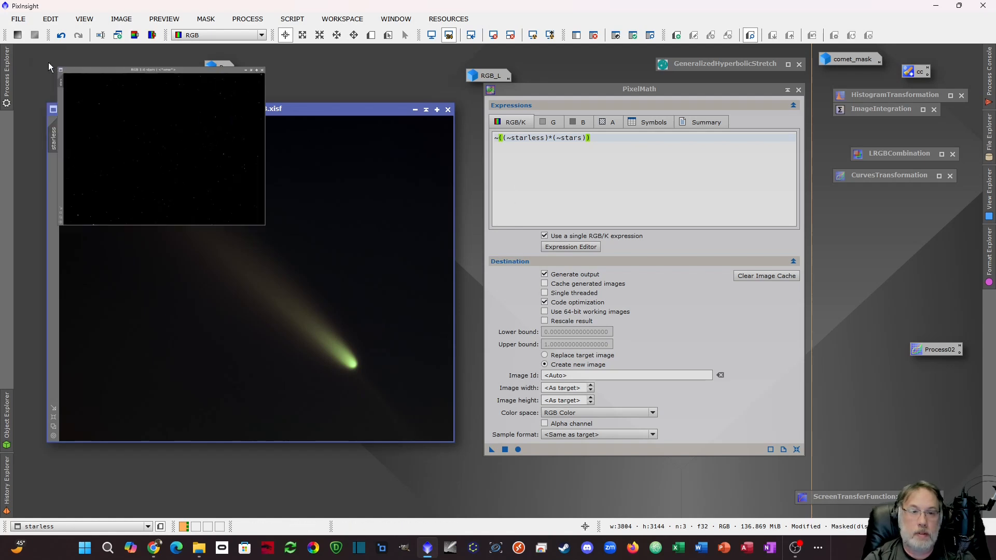
click(455, 84)
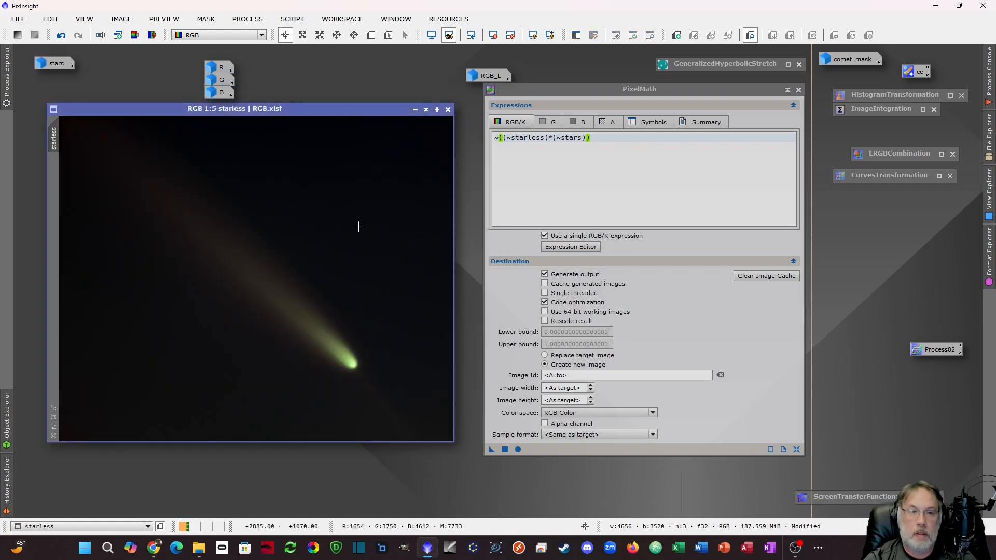
Run the PixelMath expression to create a new combined image, place it over the starless image, and collapse PixelMath
click(509, 449)
click(509, 449)
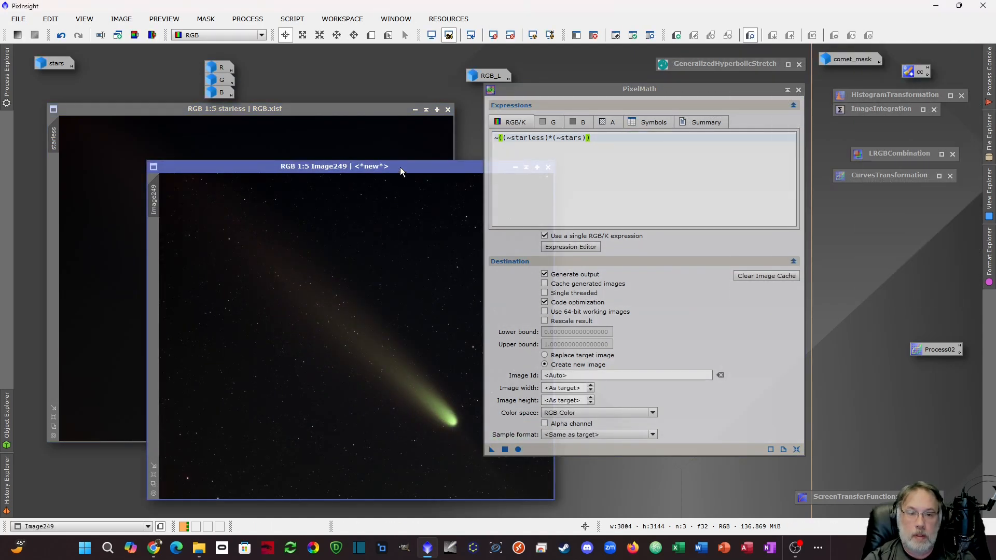
drag(400, 167, 301, 119)
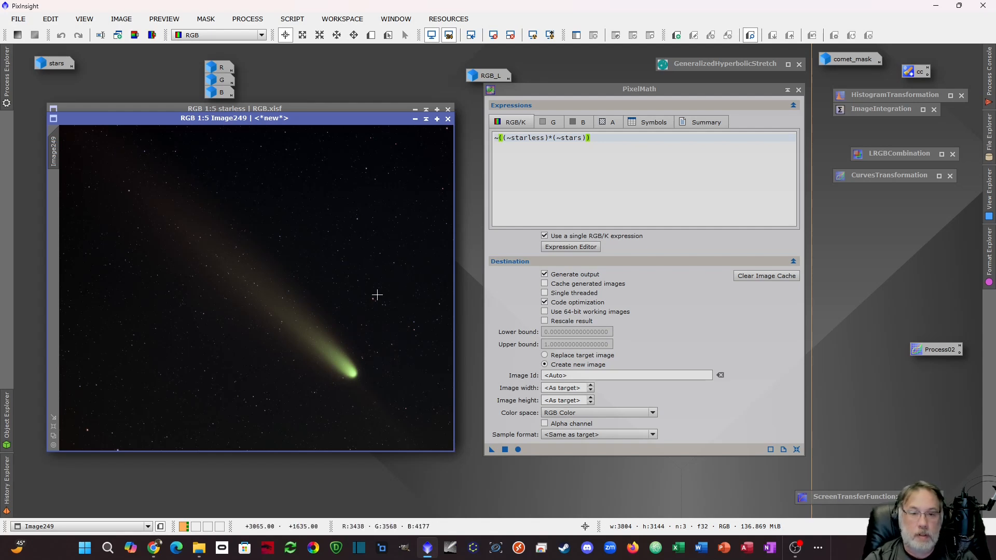
click(787, 90)
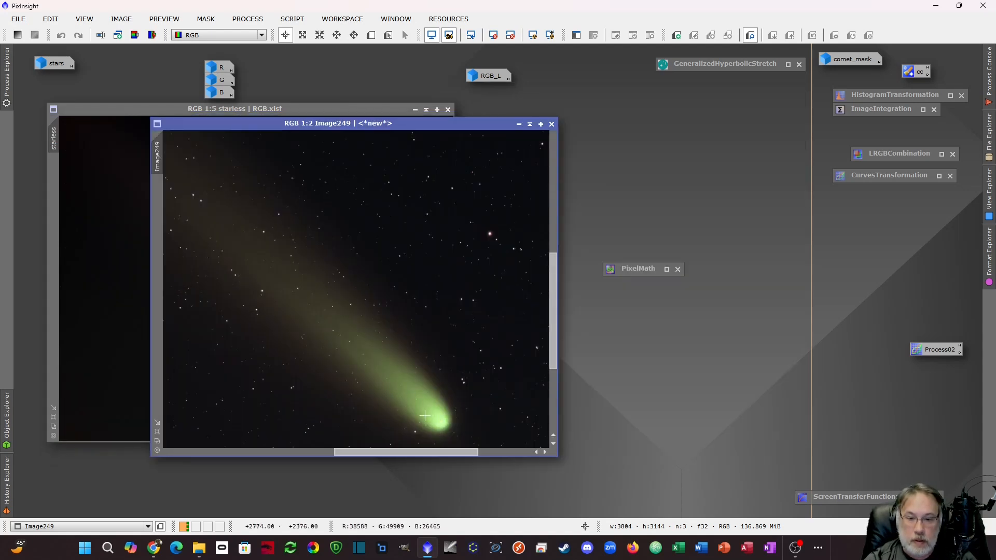
Inspect the stars and comet head in the new combined image, and change its identifier to comet
scroll(340, 352, down, 3)
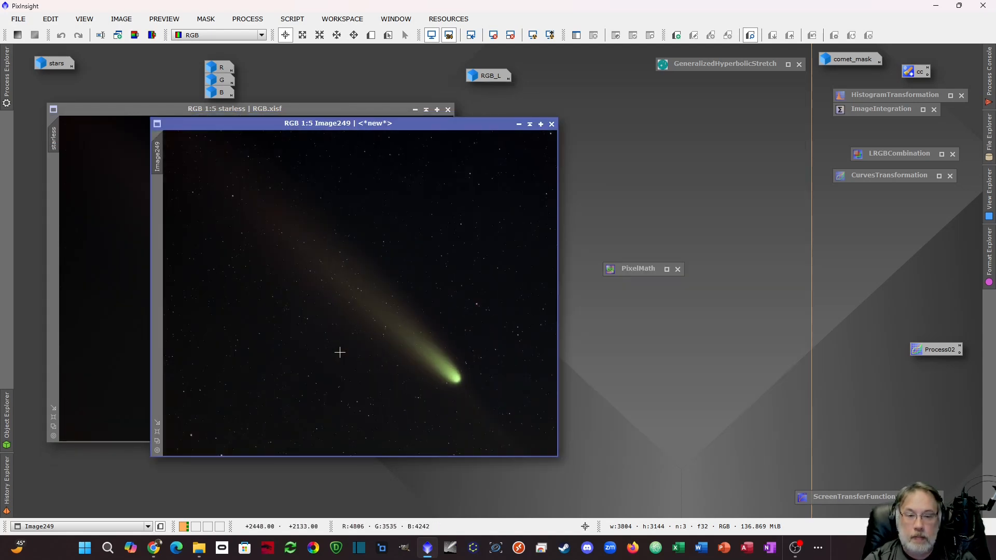
scroll(464, 331, up, 3)
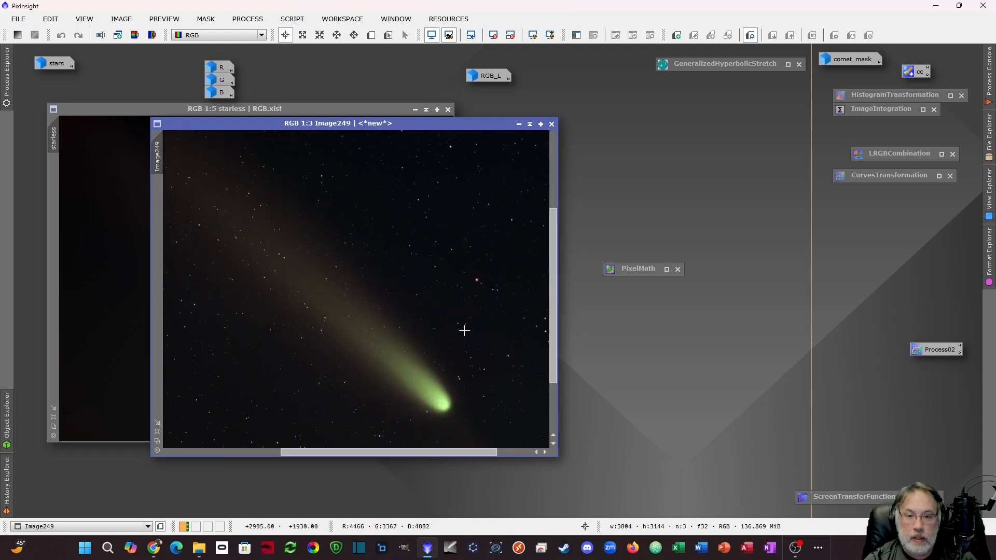
scroll(473, 315, up, 1)
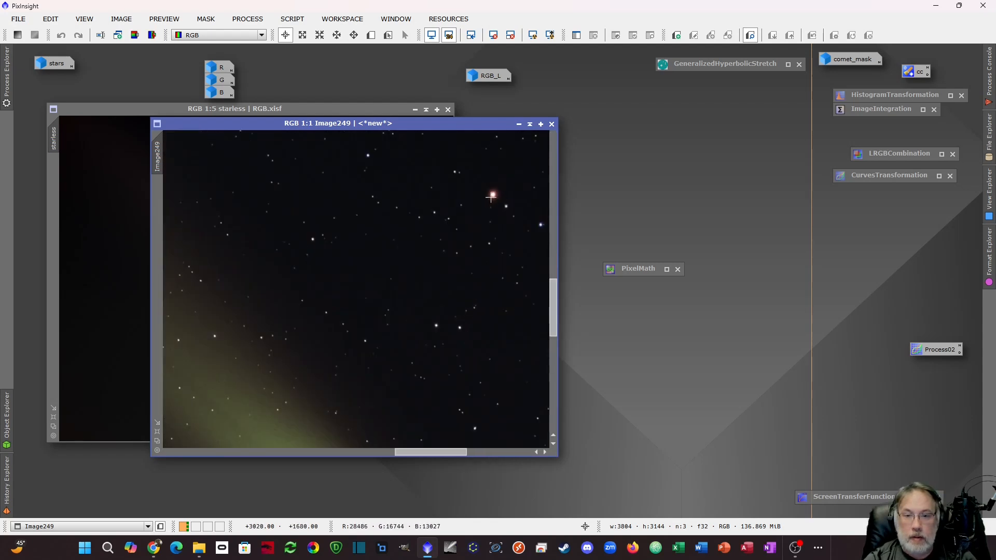
mouse_move(550, 289)
mouse_down()
mouse_move(547, 228)
mouse_move(548, 290)
mouse_up()
scroll(478, 317, down, 4)
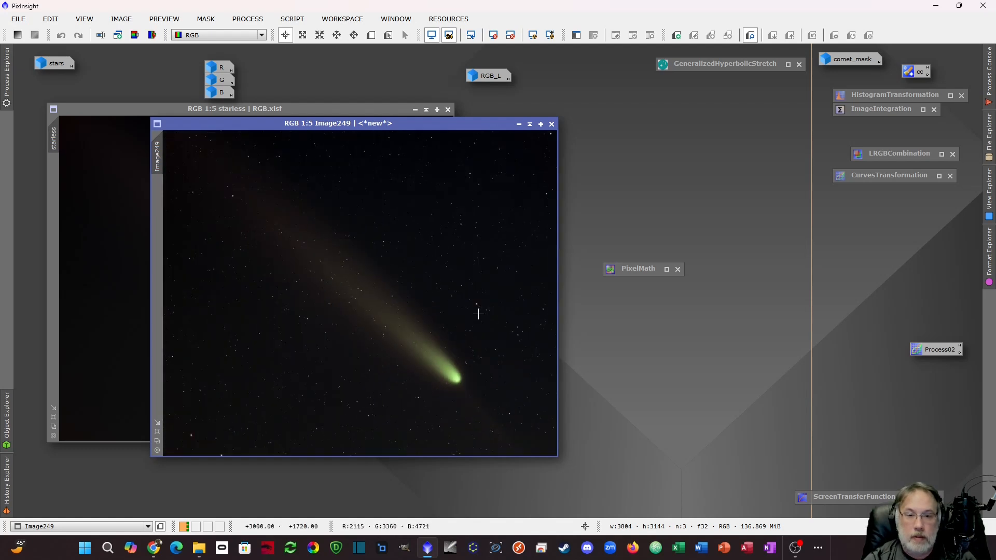
drag(424, 123, 435, 120)
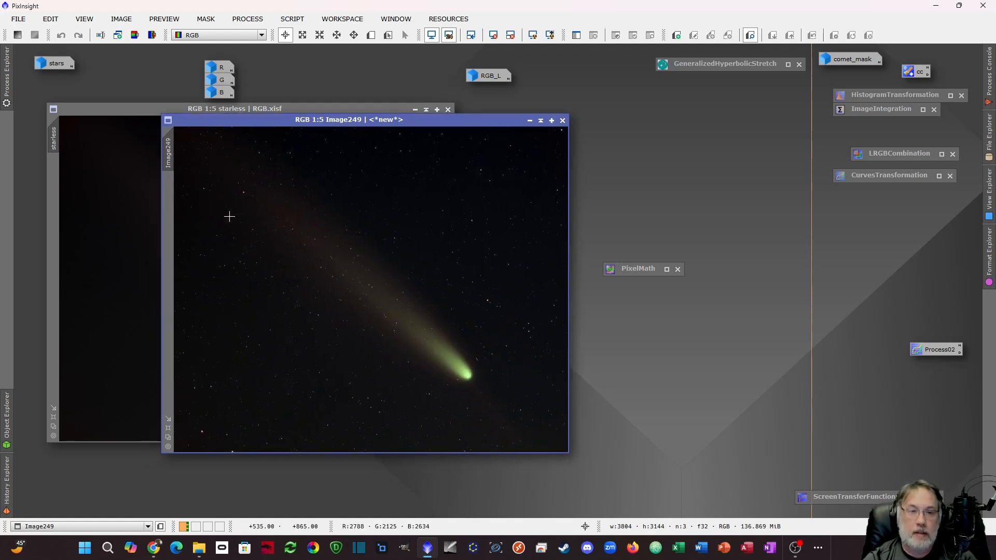
double_click(169, 156)
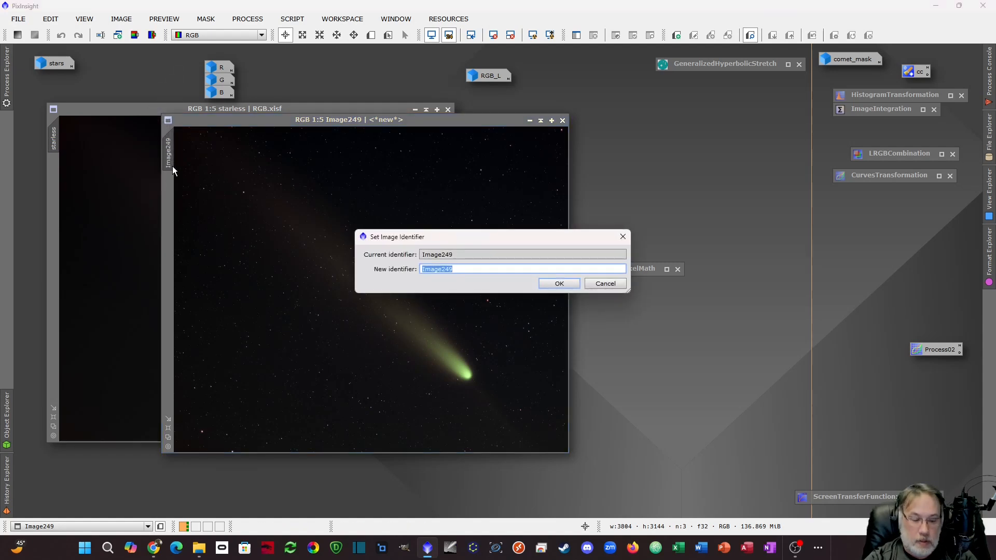
text(comet)
key(Return)
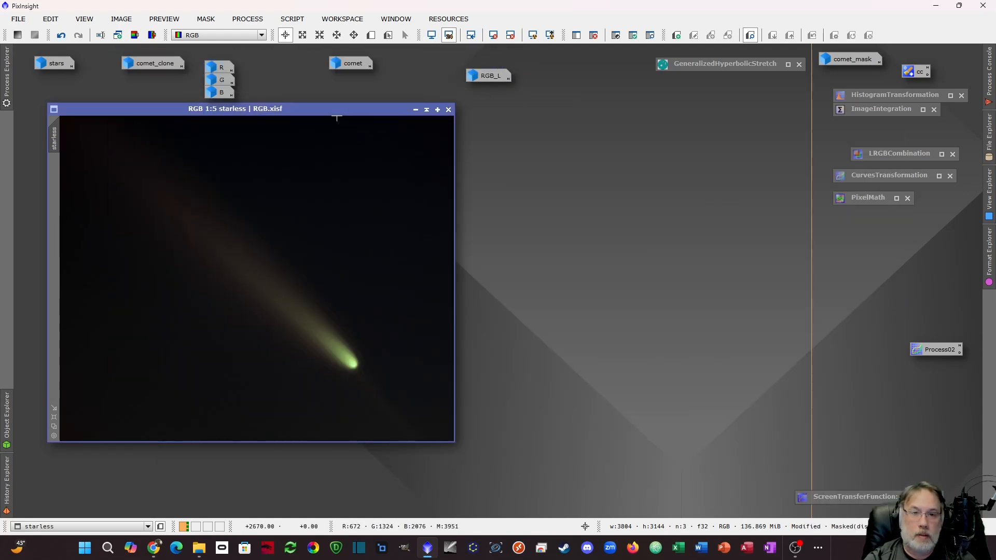
Reposition the starless image and open the CombineImages script from the Toolbox scripts
drag(366, 108, 429, 123)
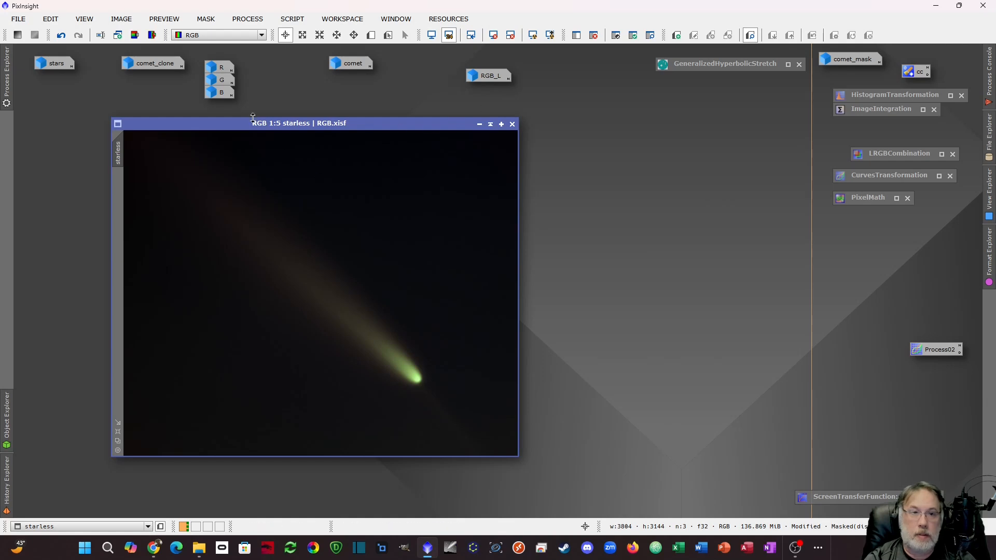
click(246, 18)
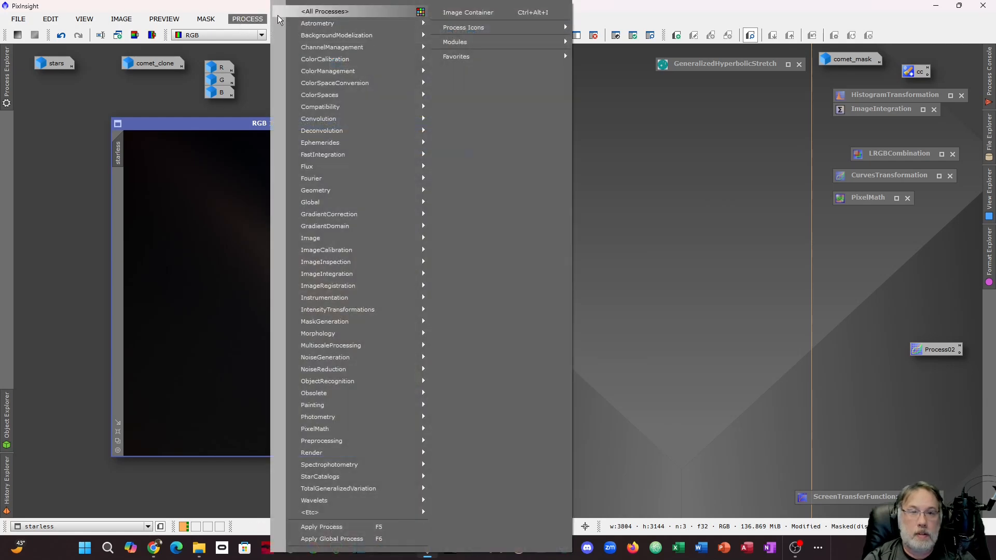
click(254, 16)
click(291, 20)
mouse_move(317, 202)
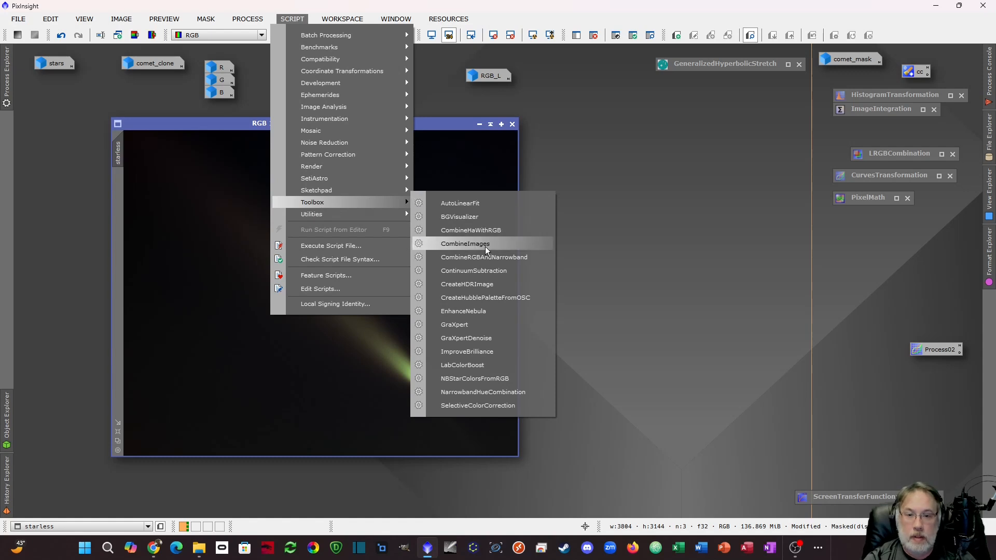
click(465, 244)
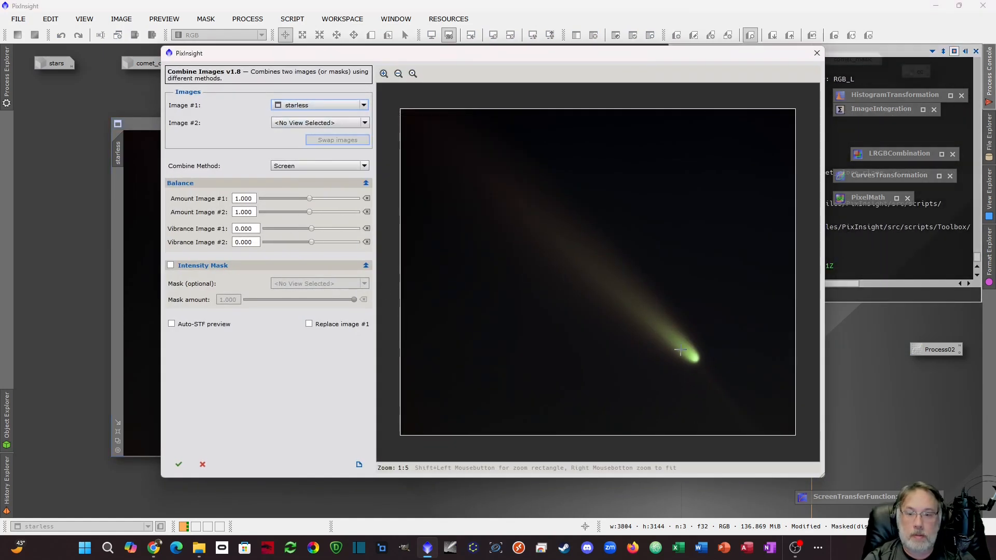
Choose RGB_L as the second image to combine with starless and set the combine method to Blend
click(301, 126)
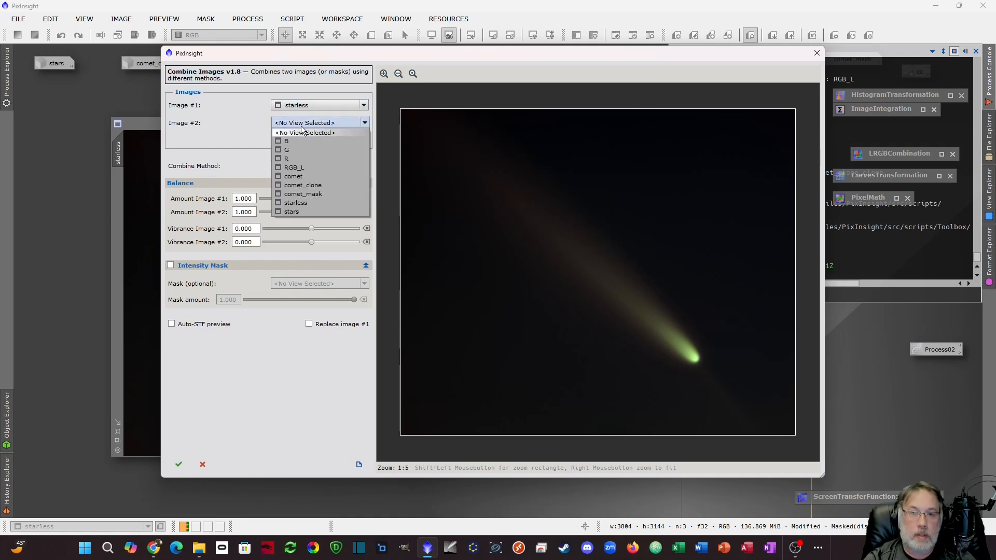
click(300, 168)
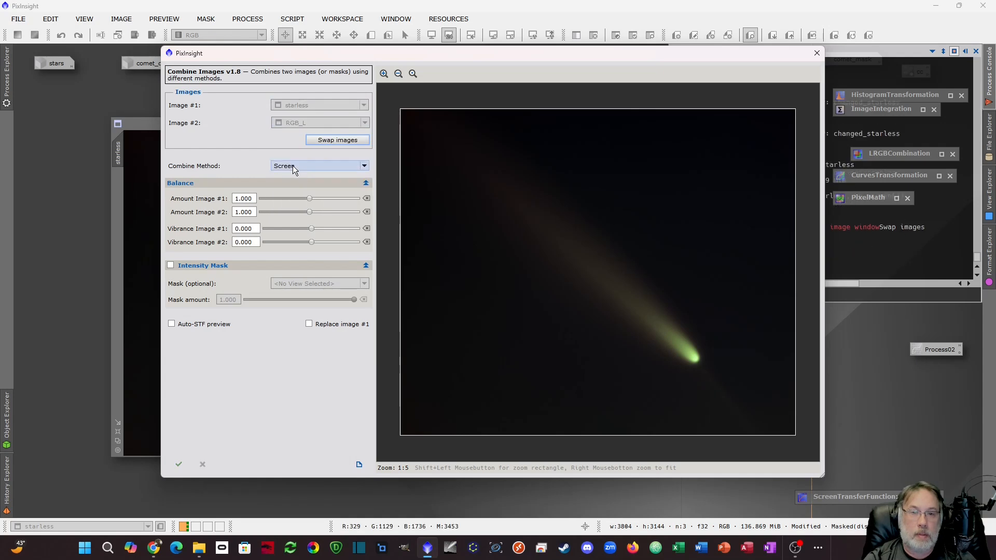
click(292, 166)
click(296, 183)
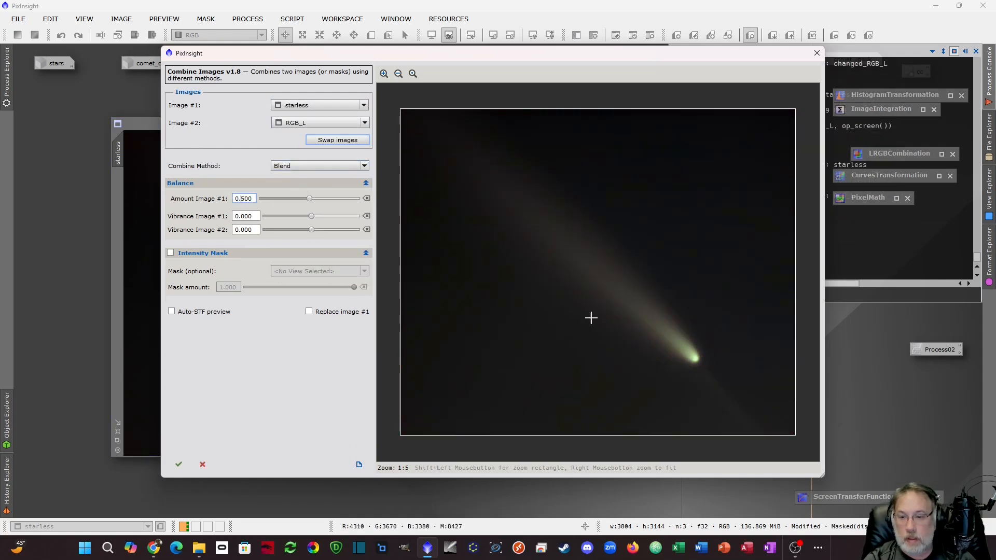
Raise the vibrance of image #1 to 0.492 and run the blend to a new image
drag(312, 222, 325, 223)
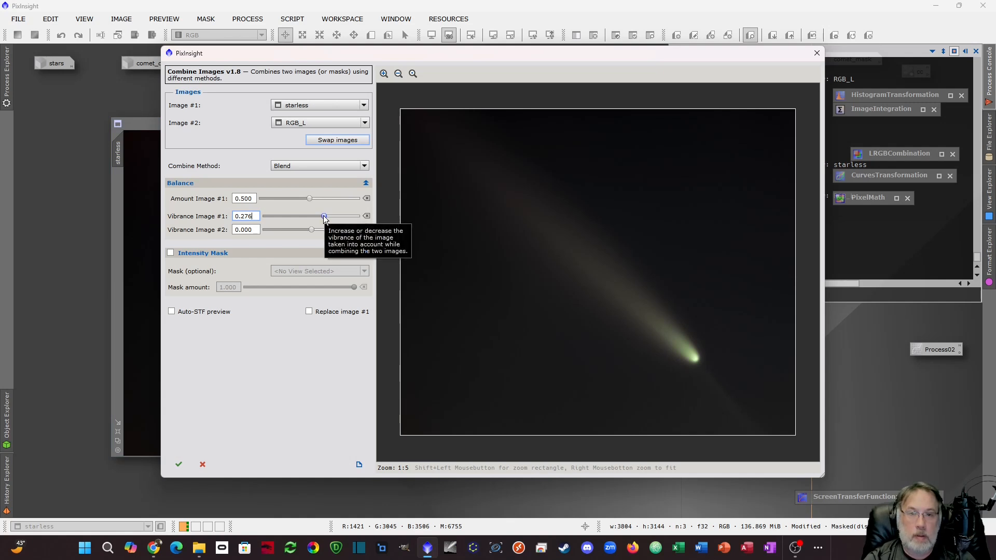
drag(324, 218, 333, 217)
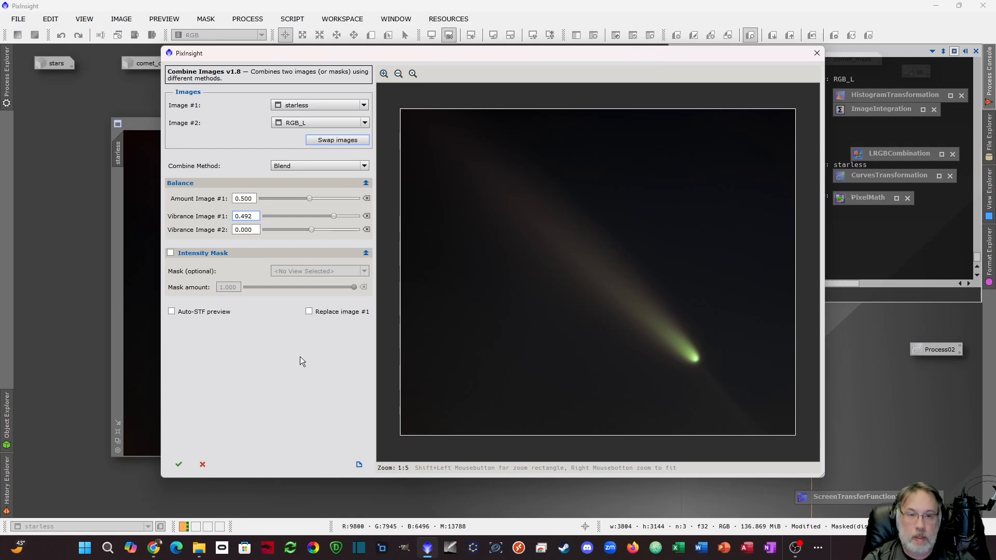
click(179, 465)
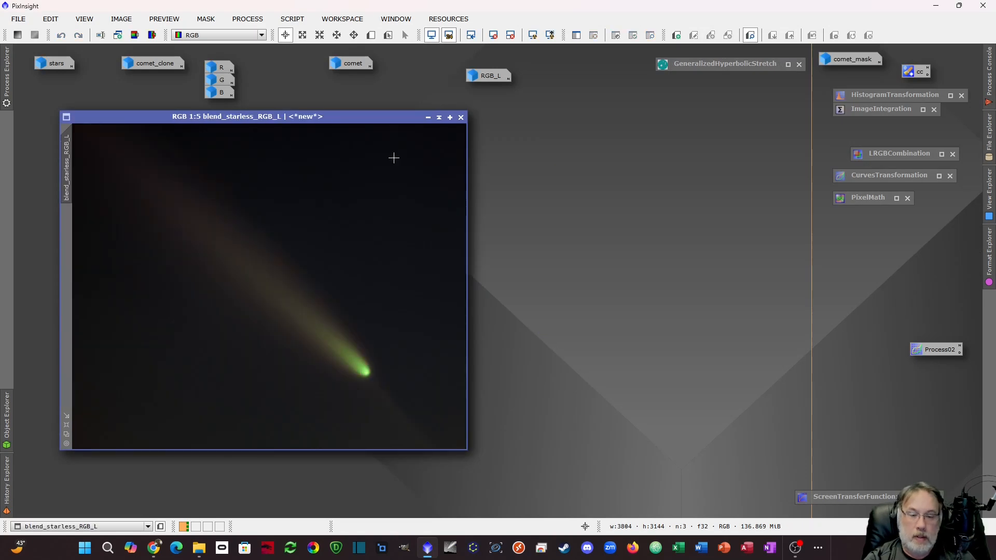
Minimize the original RGB image below the stars icon and open PixelMath beside the blended image
drag(334, 120, 471, 145)
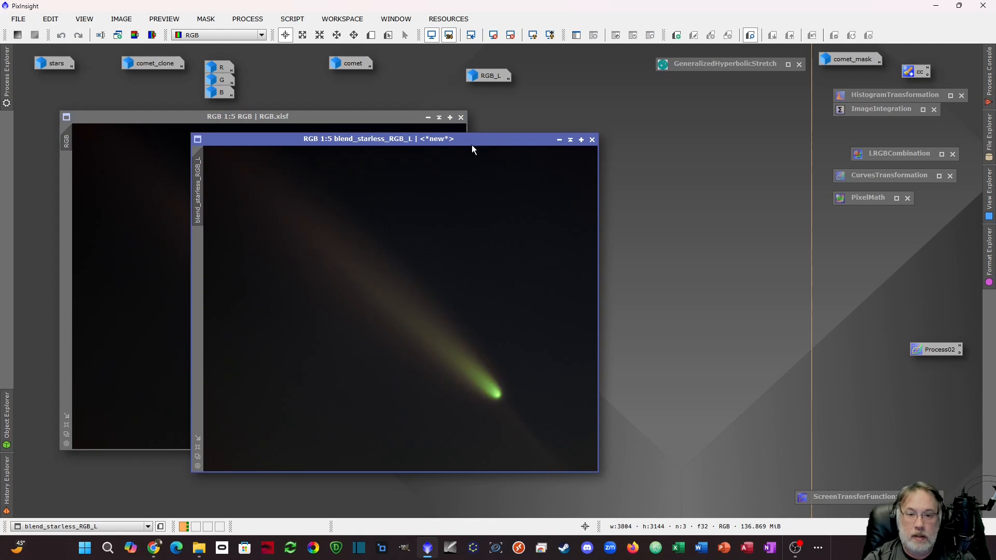
click(427, 118)
drag(51, 113, 51, 108)
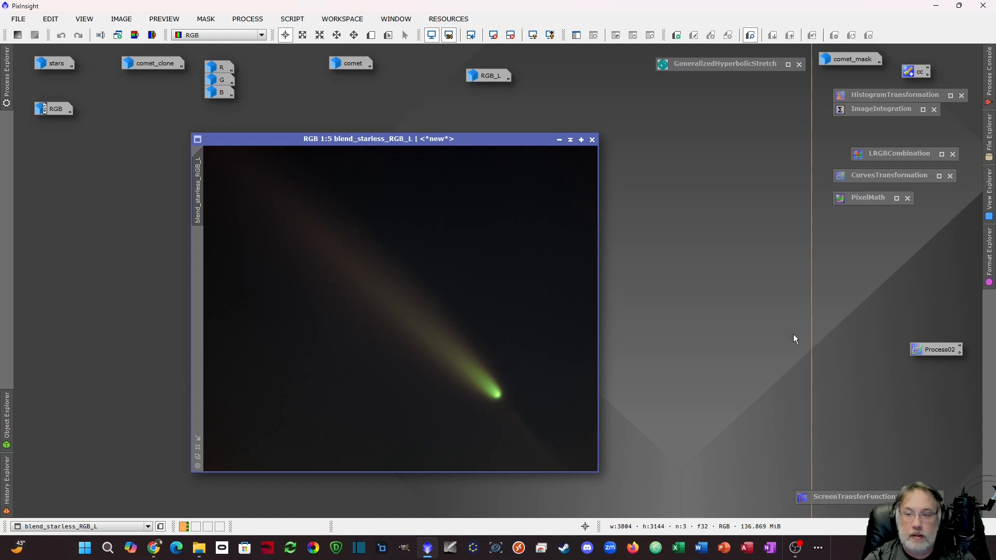
key(ctrl+shift+p)
text(PixelMath)
key(Return)
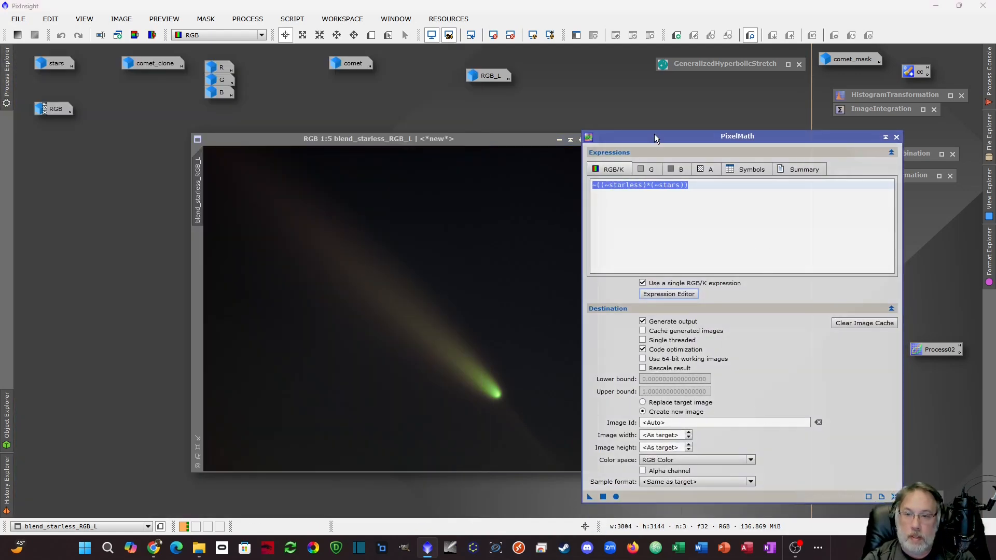
drag(482, 139, 424, 133)
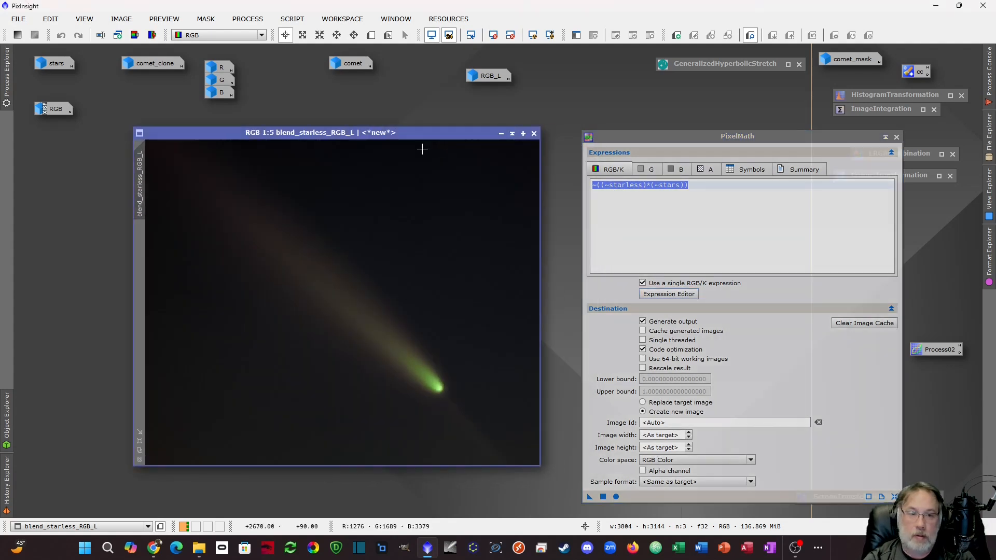
Change the blended image's identifier to starless and run ~((~starless)*(~stars)) to create a new combined image
mouse_move(144, 205)
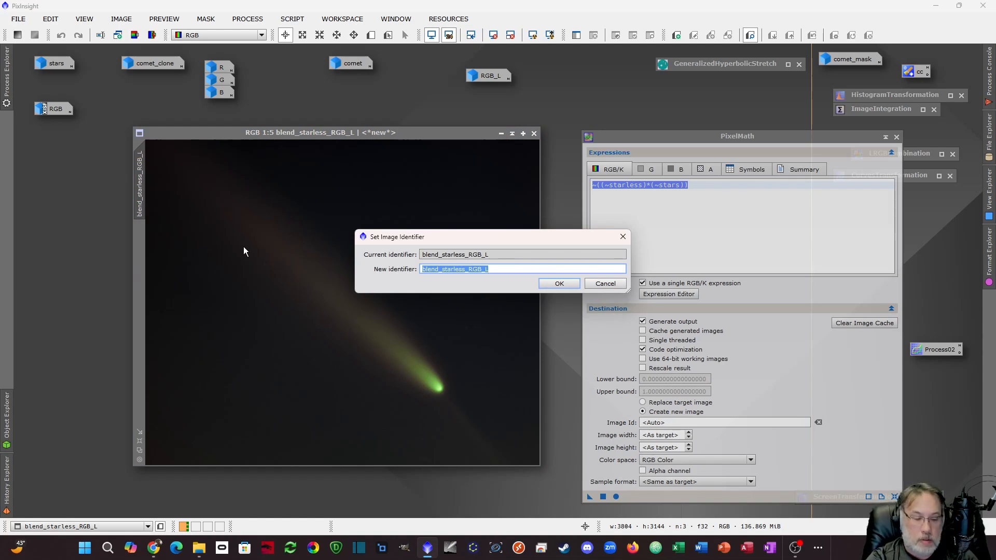
text(starless)
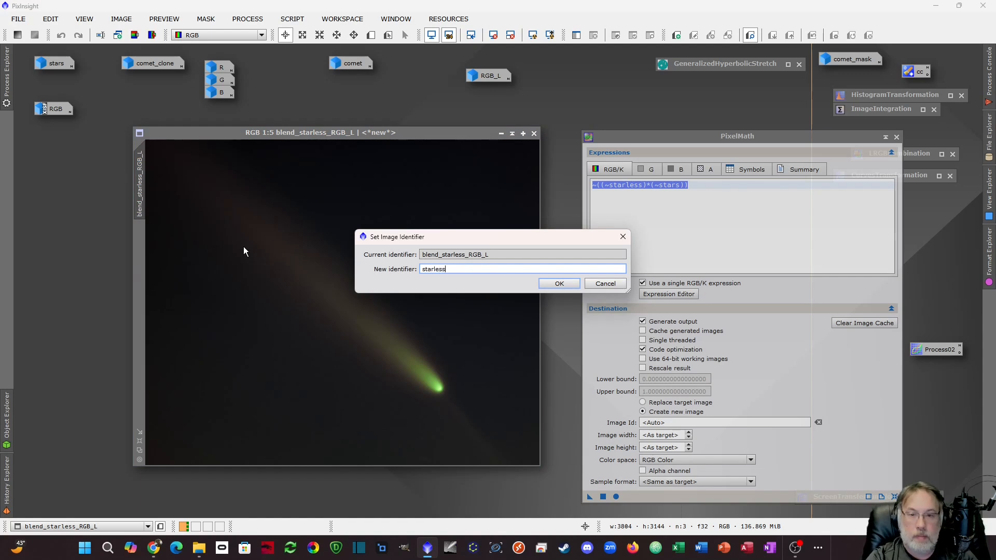
key(Return)
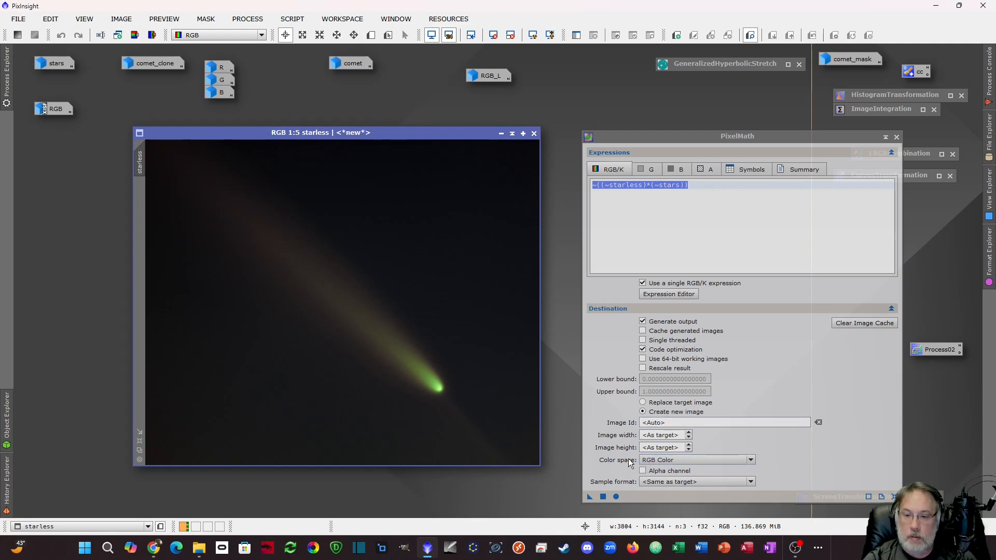
click(602, 497)
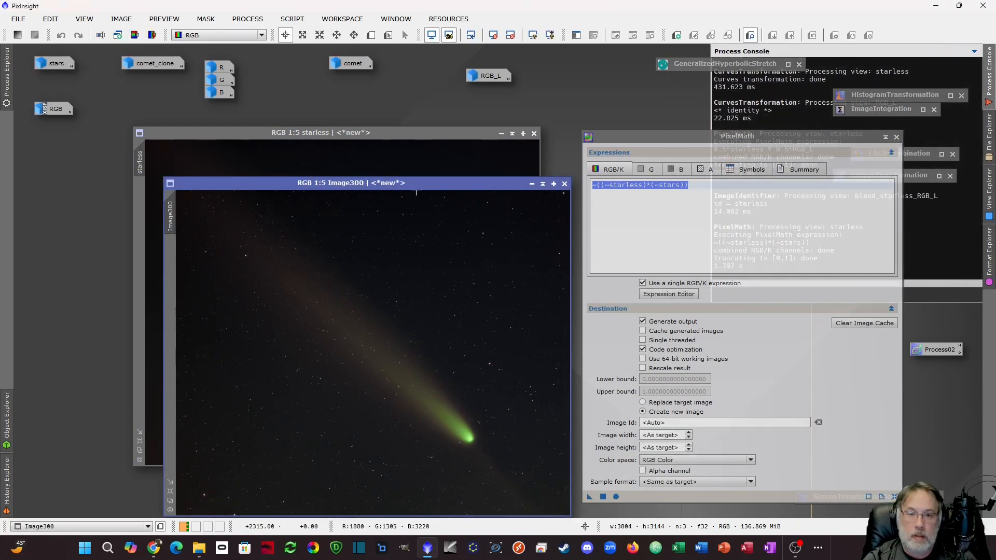
drag(415, 184, 358, 132)
Restore the comet image beside the new combined image and compare the colour and detail of the two versions
double_click(342, 63)
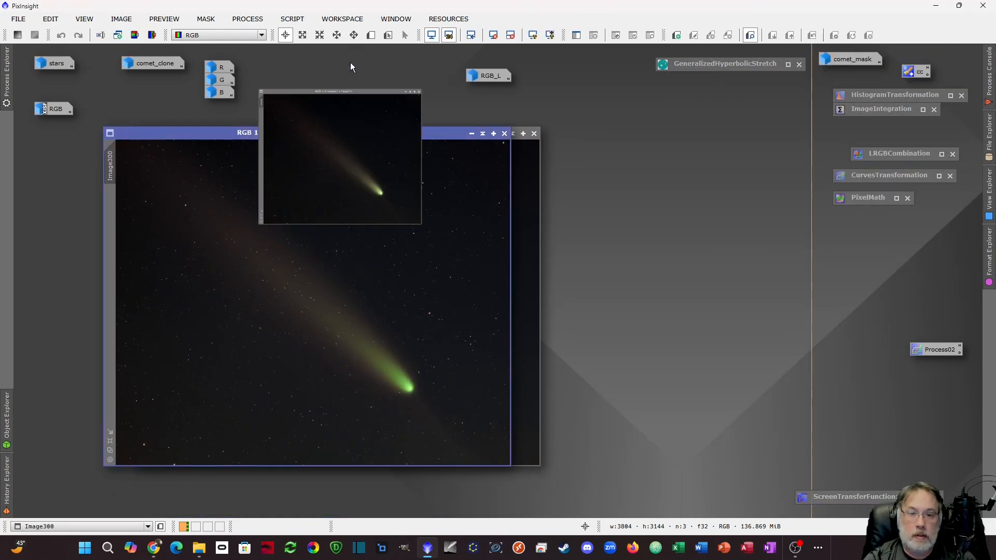
drag(430, 145, 788, 133)
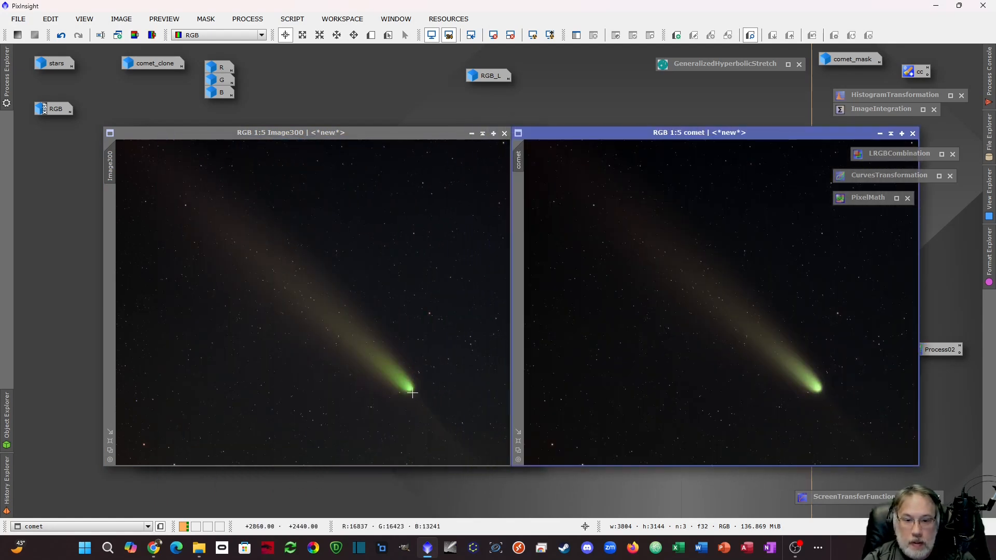
scroll(406, 387, up, 4)
scroll(405, 388, down, 5)
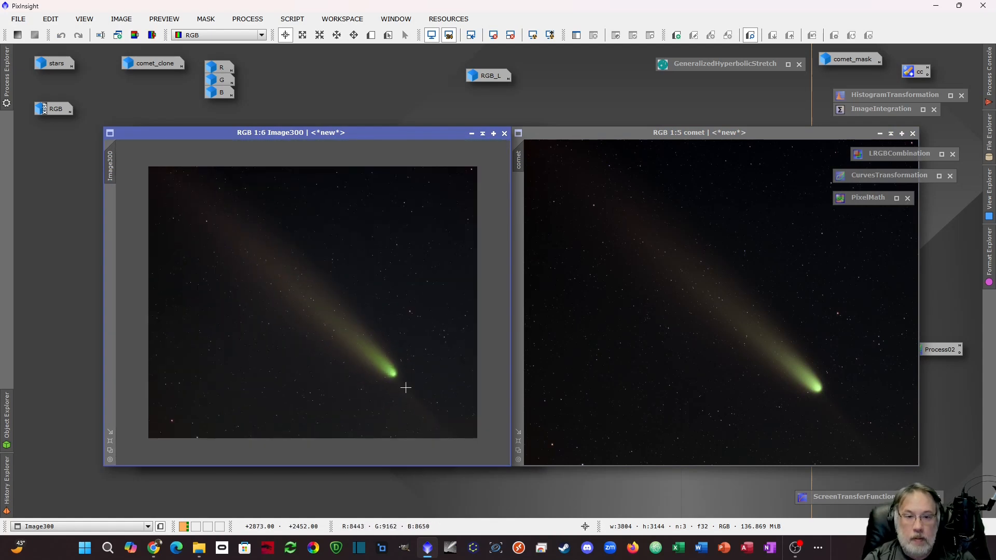
scroll(406, 387, up, 1)
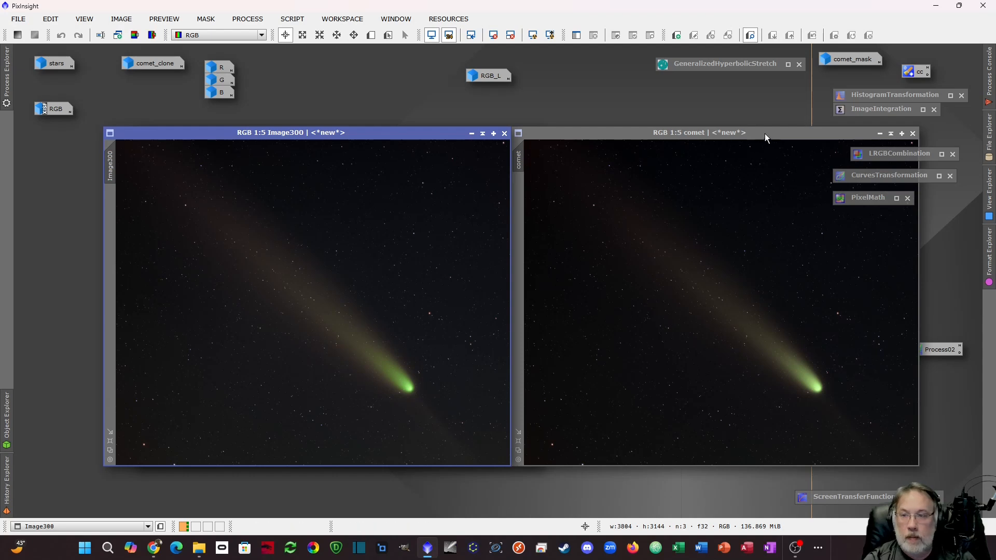
drag(766, 137, 712, 137)
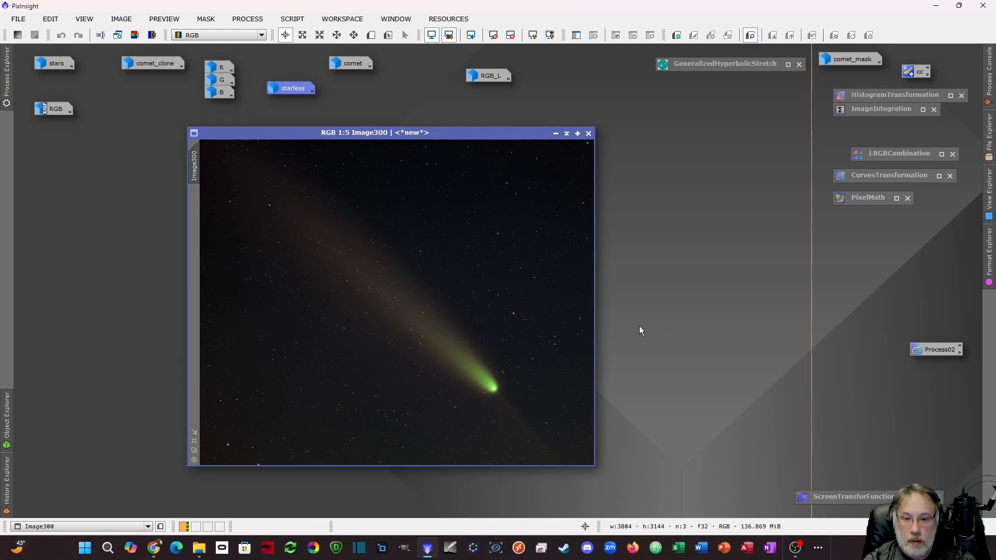
double_click(881, 175)
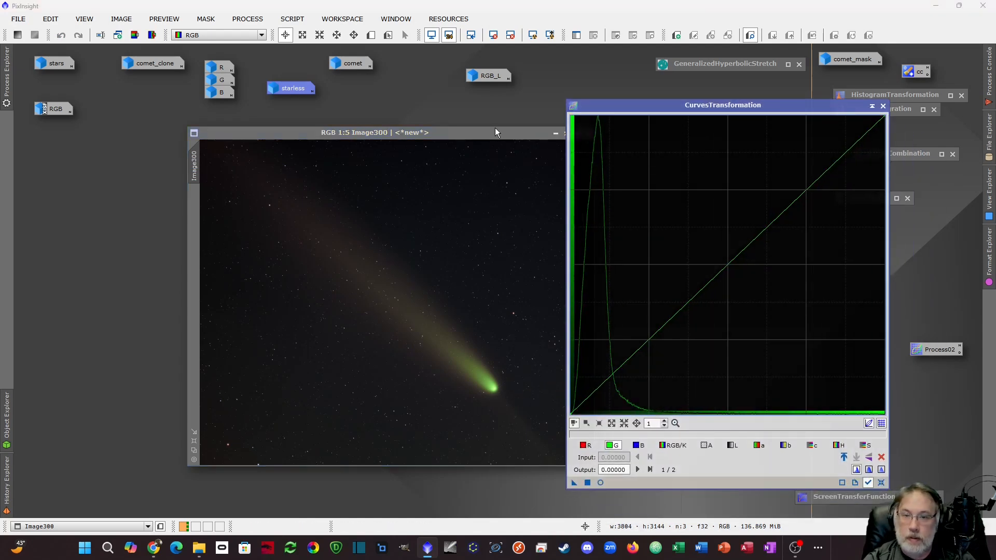
drag(488, 137, 439, 134)
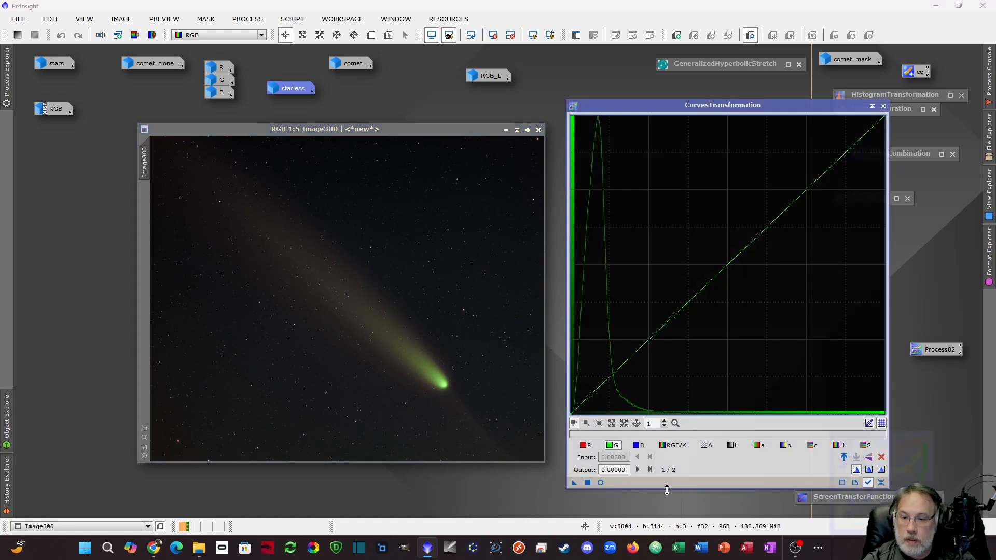
click(600, 483)
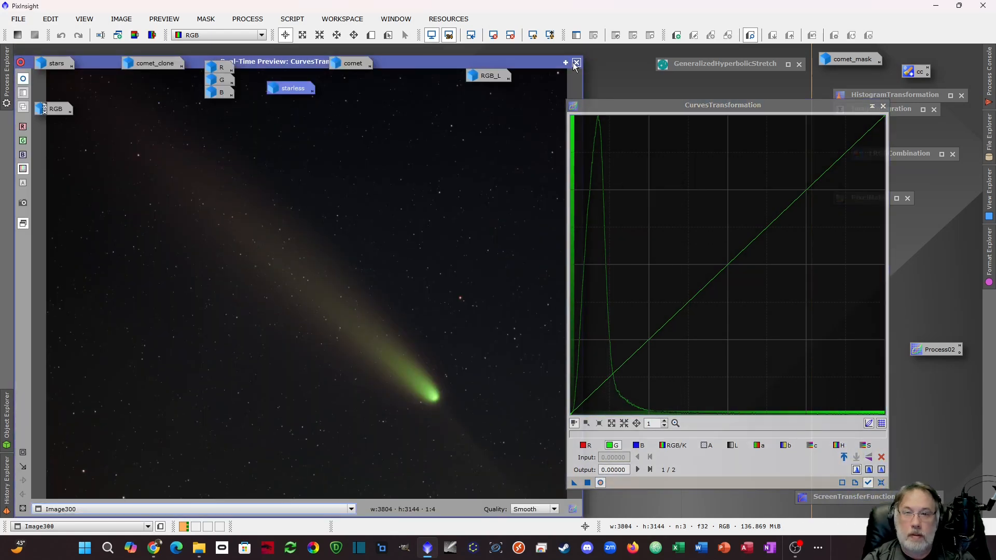
Apply the RGB_L luminance image as a mask on Image300 and minimize RGB_L again
double_click(489, 76)
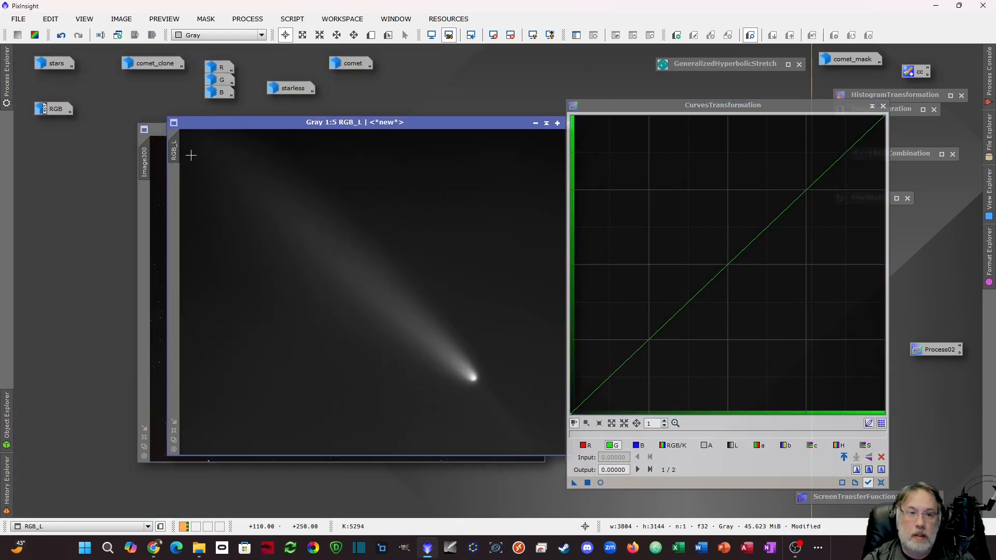
drag(177, 157, 147, 193)
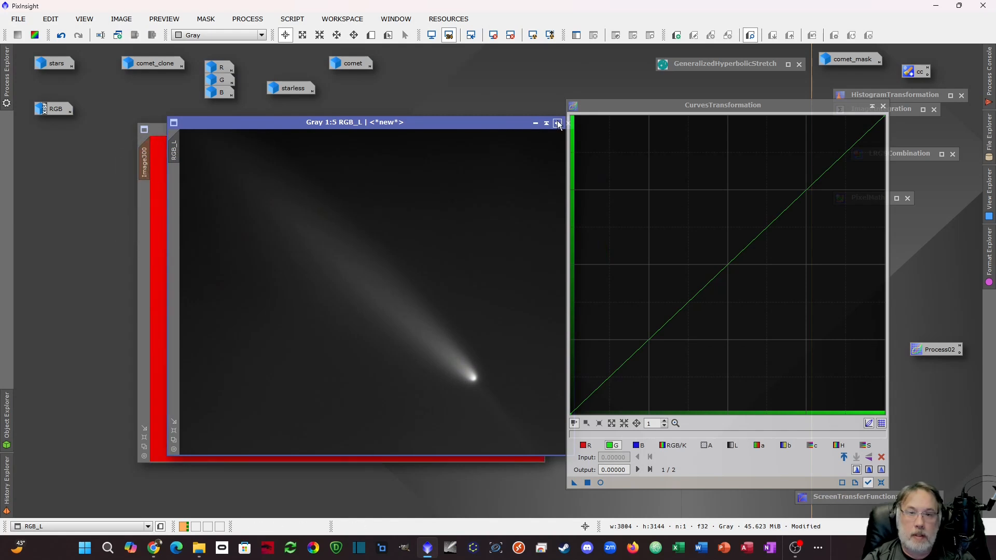
click(535, 123)
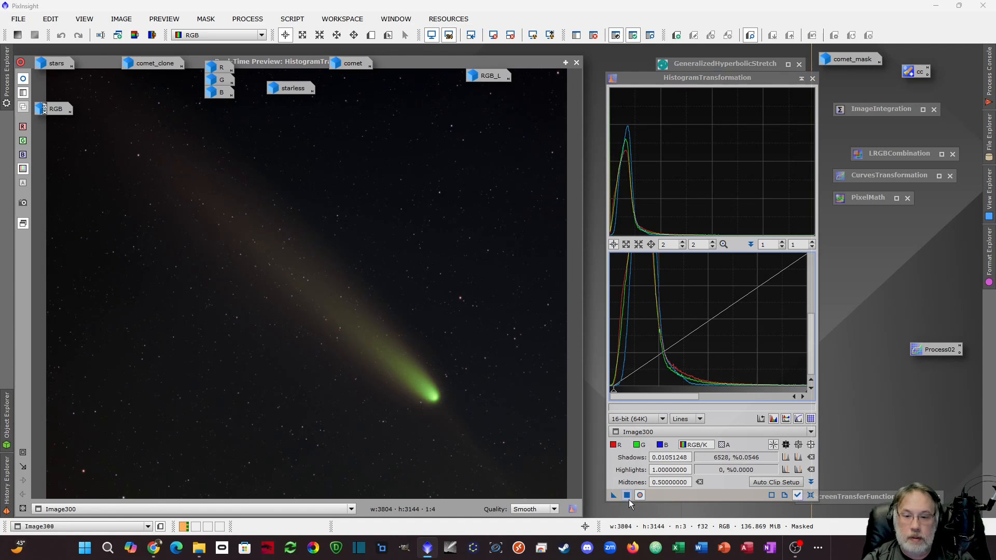
Apply HistogramTransformation with shadows at 0.01051248 twice to the masked Image300, close it with its preview, and remove the mask
click(627, 495)
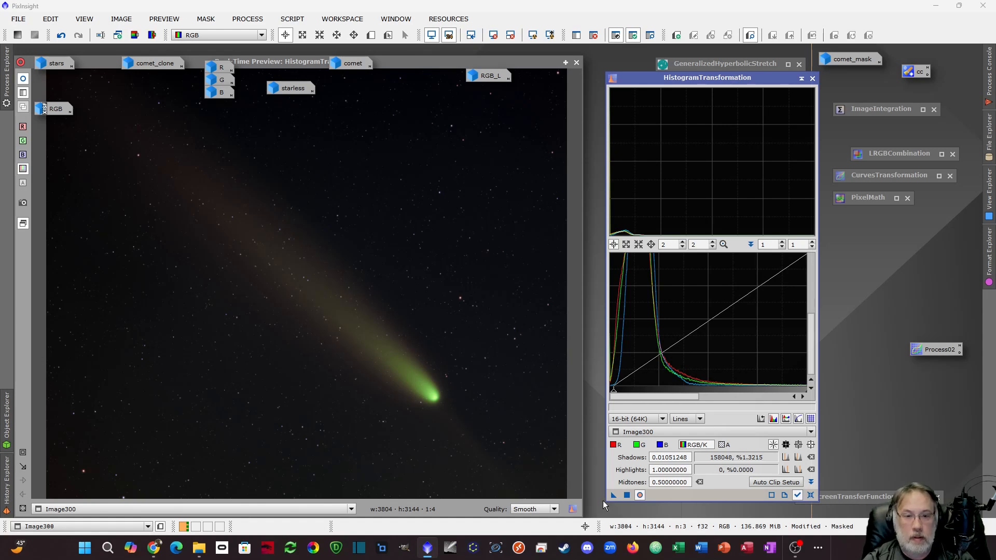
click(627, 495)
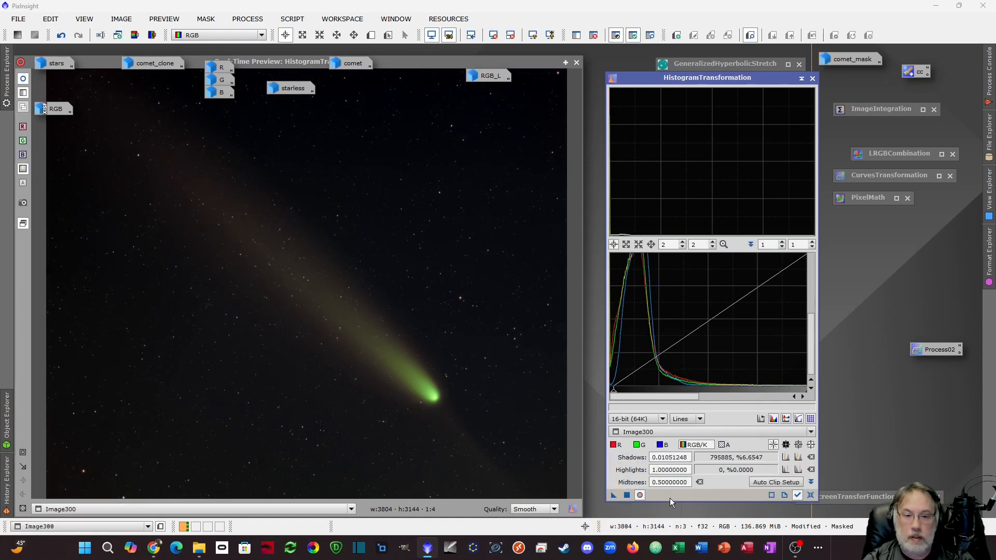
click(802, 79)
click(577, 64)
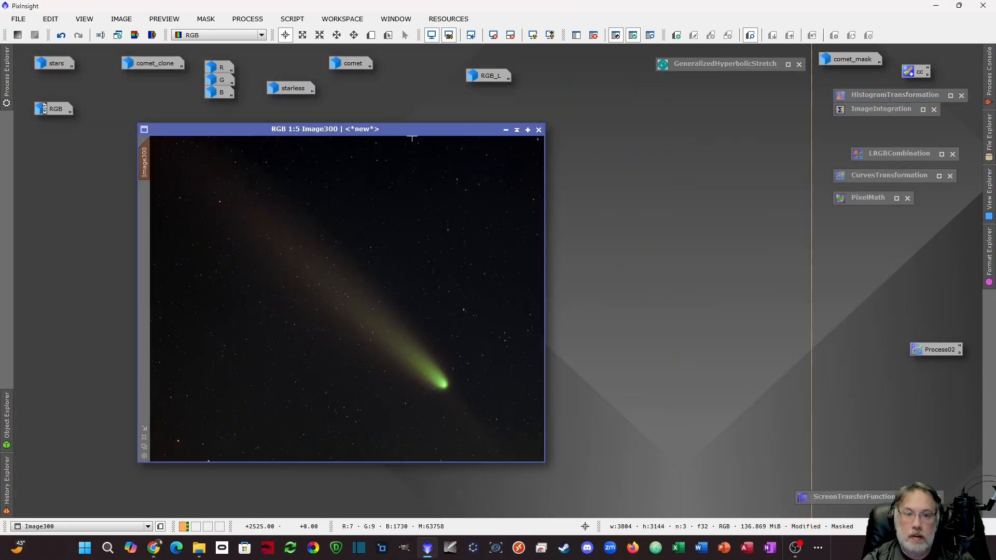
click(594, 35)
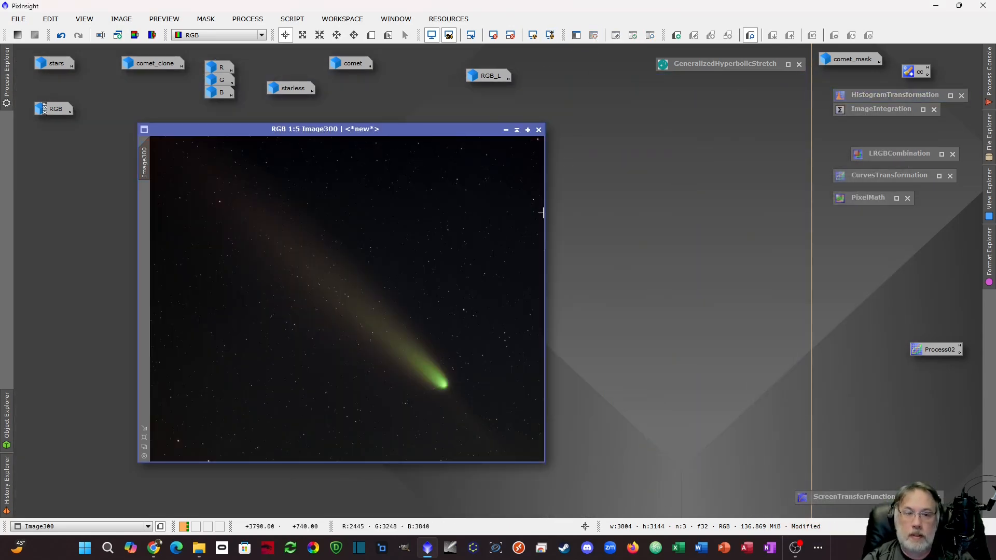
drag(432, 130, 487, 133)
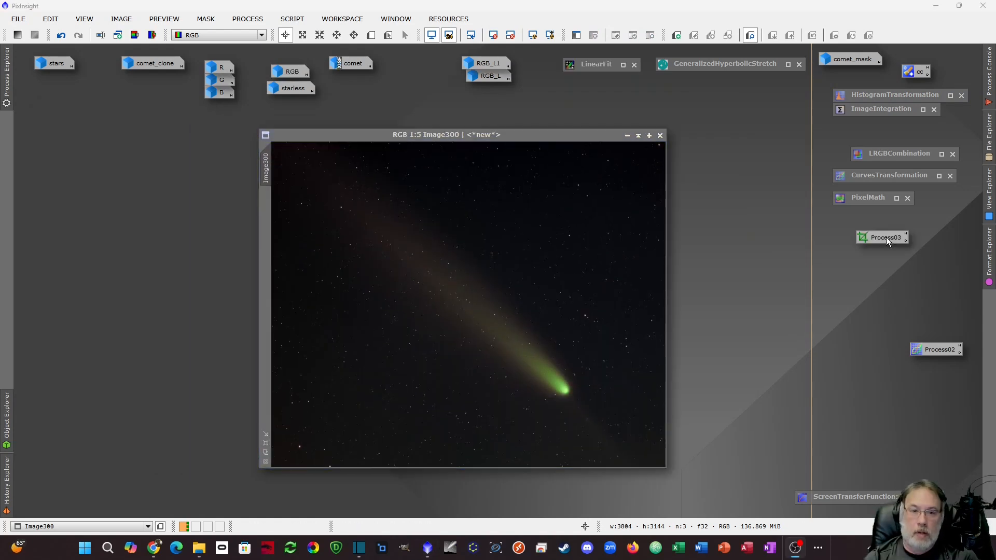
Crop Image300 around the comet to 2999 × 2647 pixels with DynamicCrop, centred at X 2085.50, Y 1673.50
double_click(887, 239)
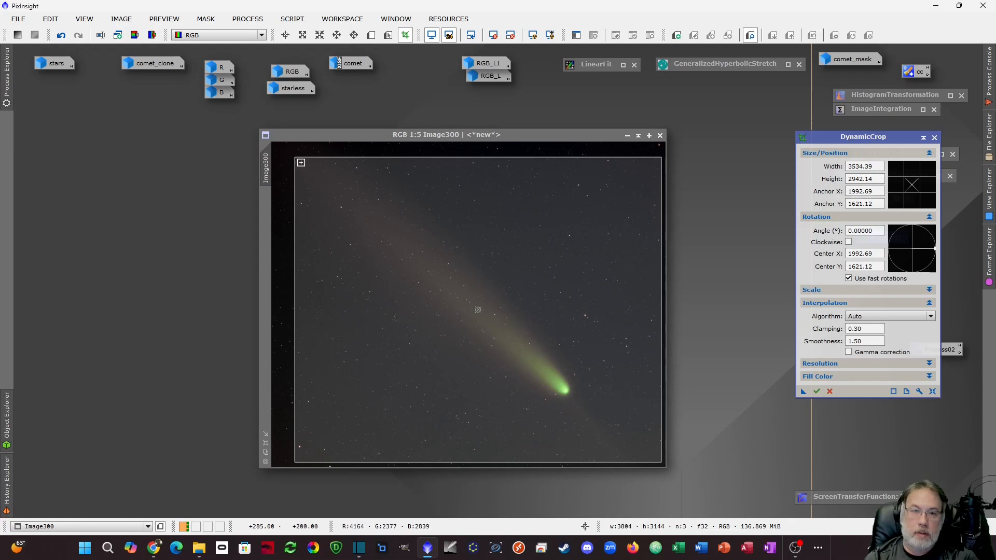
drag(294, 158, 325, 169)
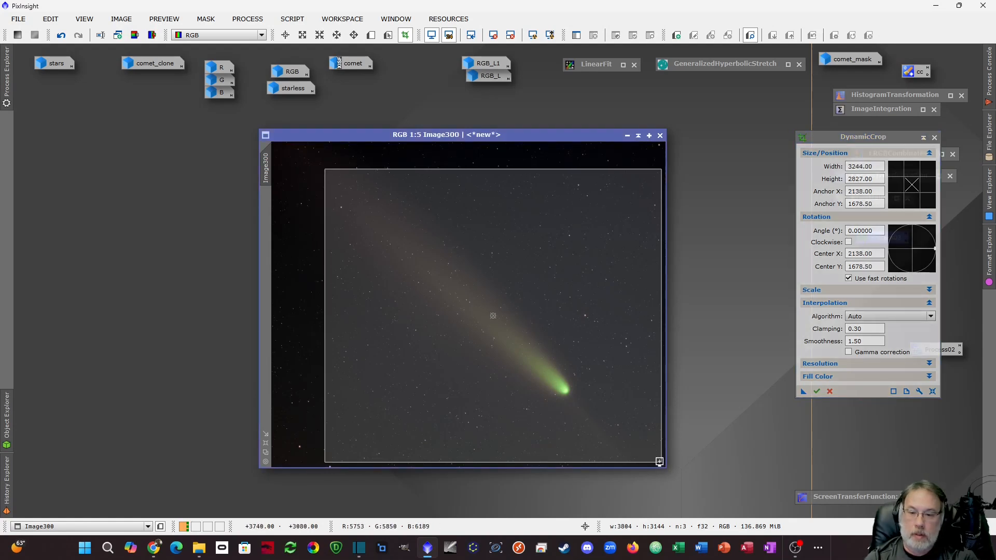
drag(661, 462, 647, 453)
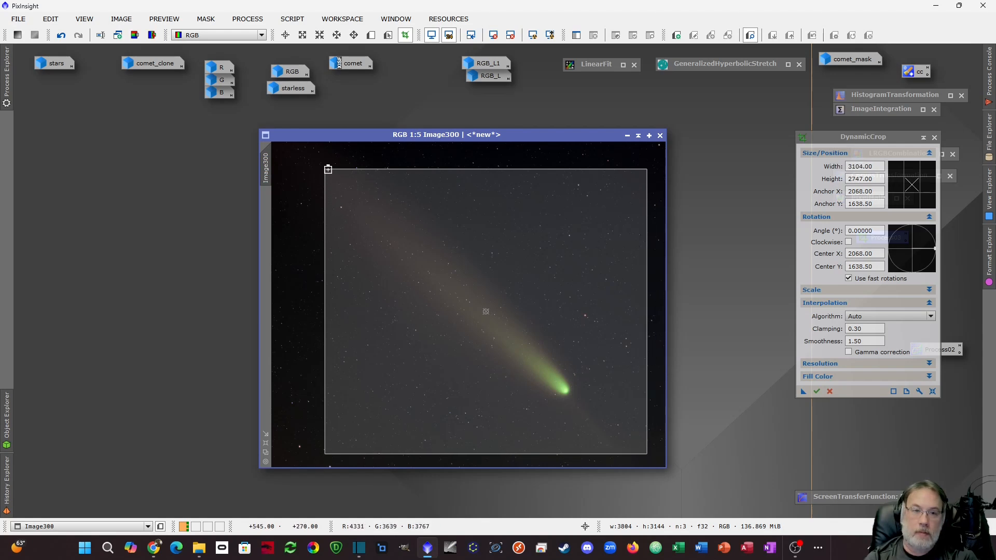
drag(325, 169, 336, 180)
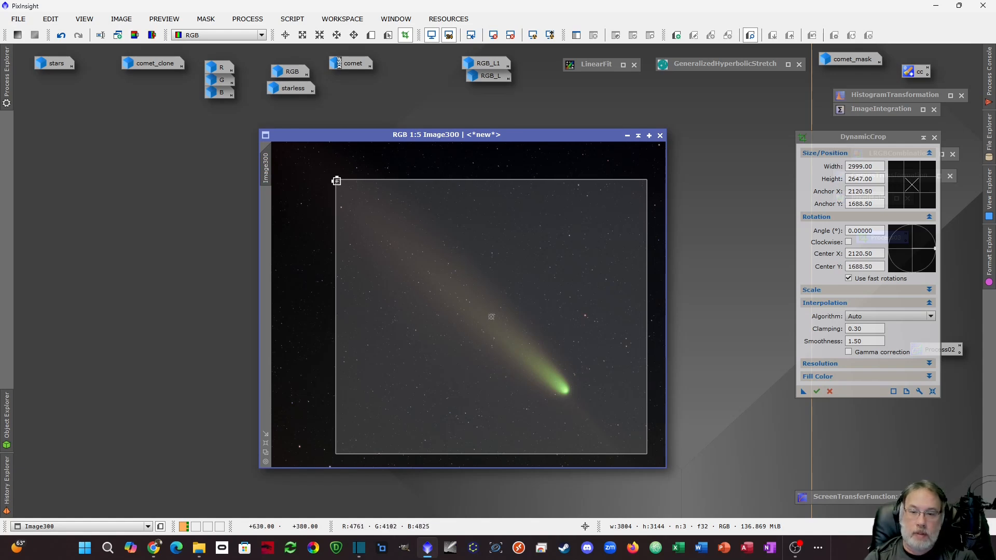
drag(491, 318, 488, 317)
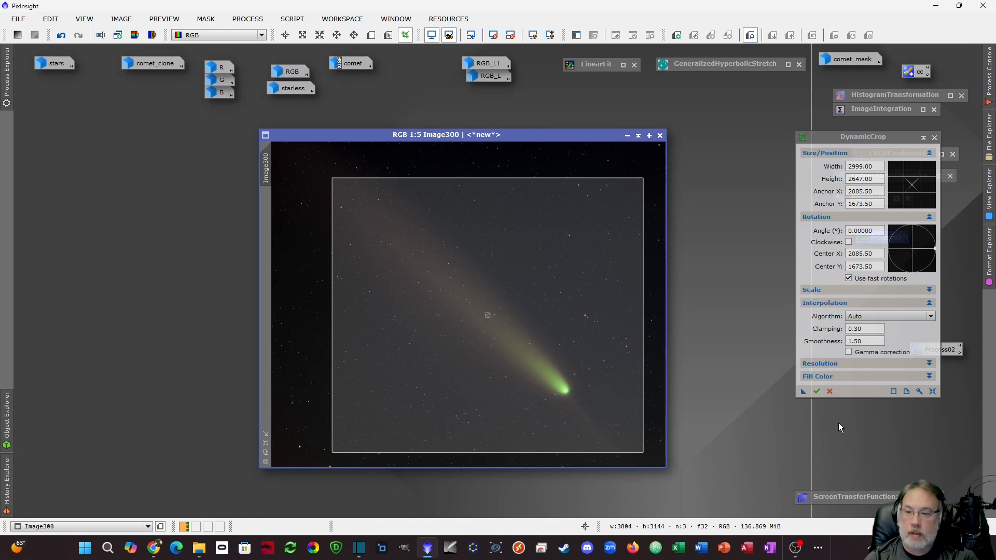
click(817, 392)
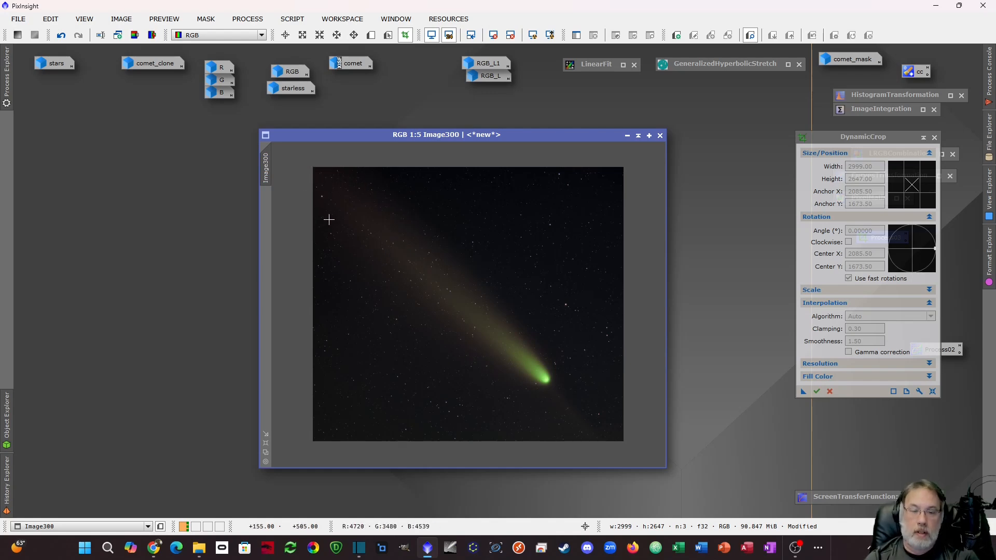
Create a range mask from the cropped image using RangeSelection with lower limit 0.02 and Screening and Lightness enabled
click(248, 19)
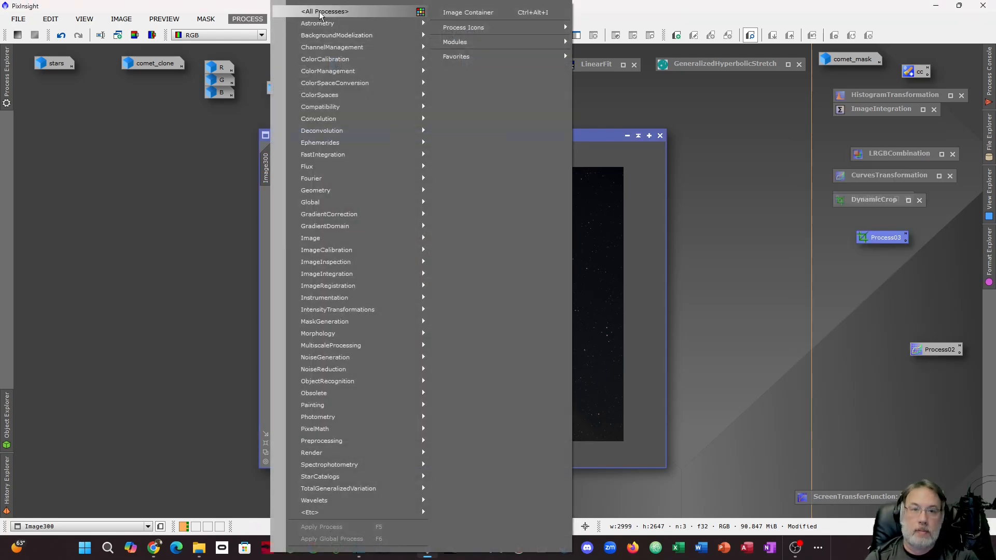
mouse_move(320, 16)
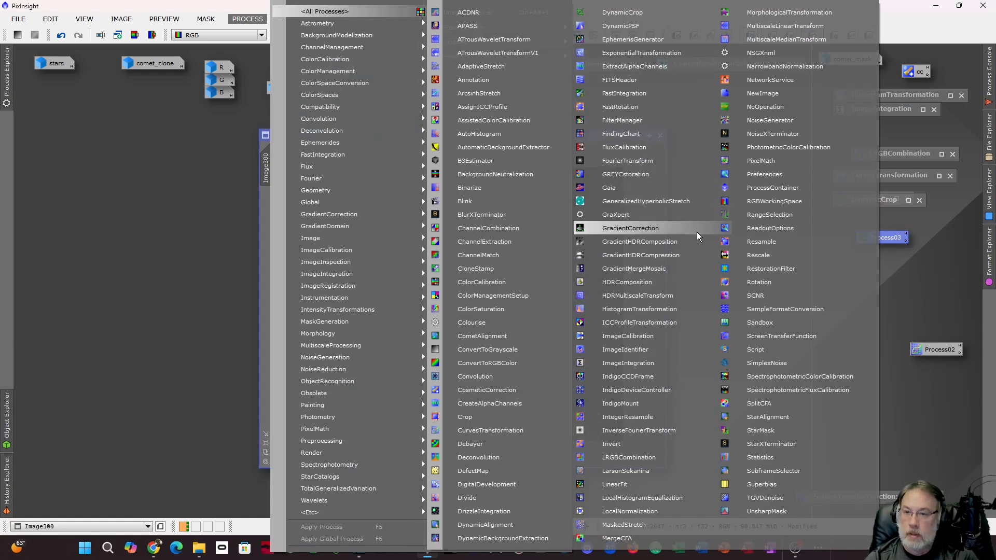
click(760, 215)
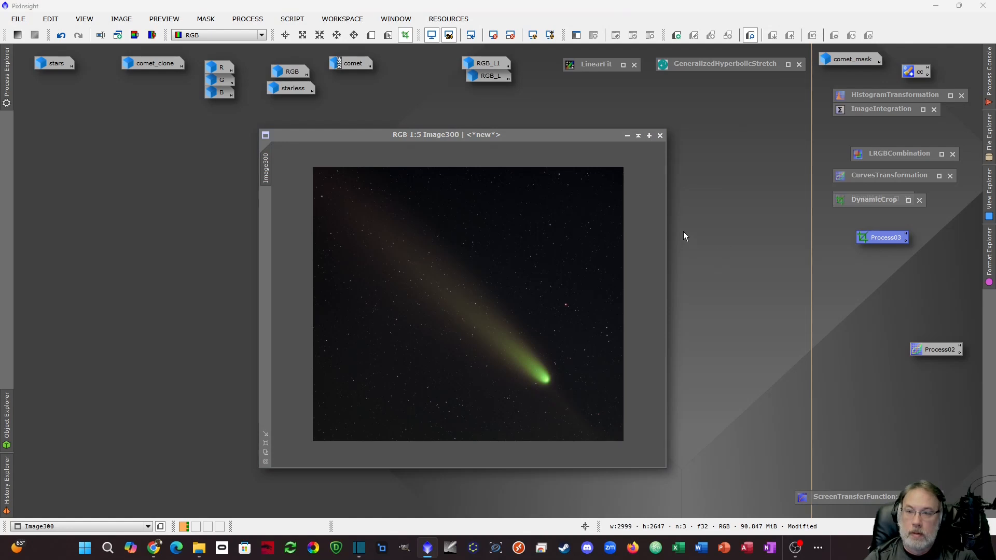
drag(995, 303, 817, 260)
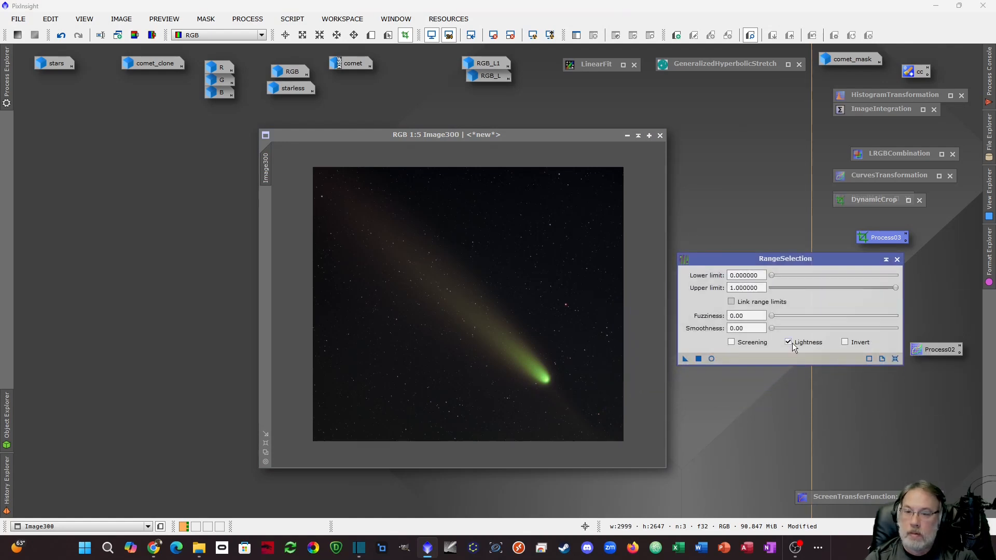
click(711, 358)
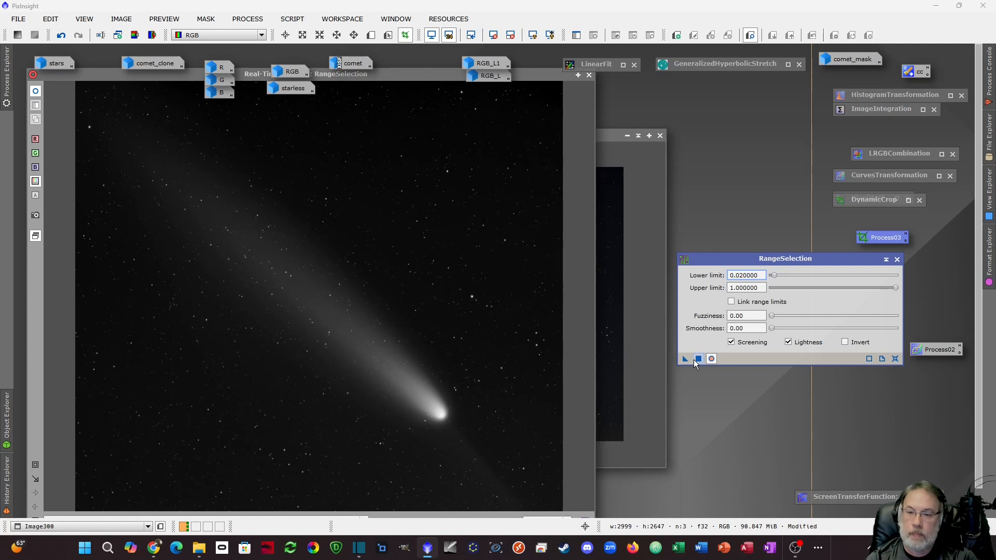
click(696, 359)
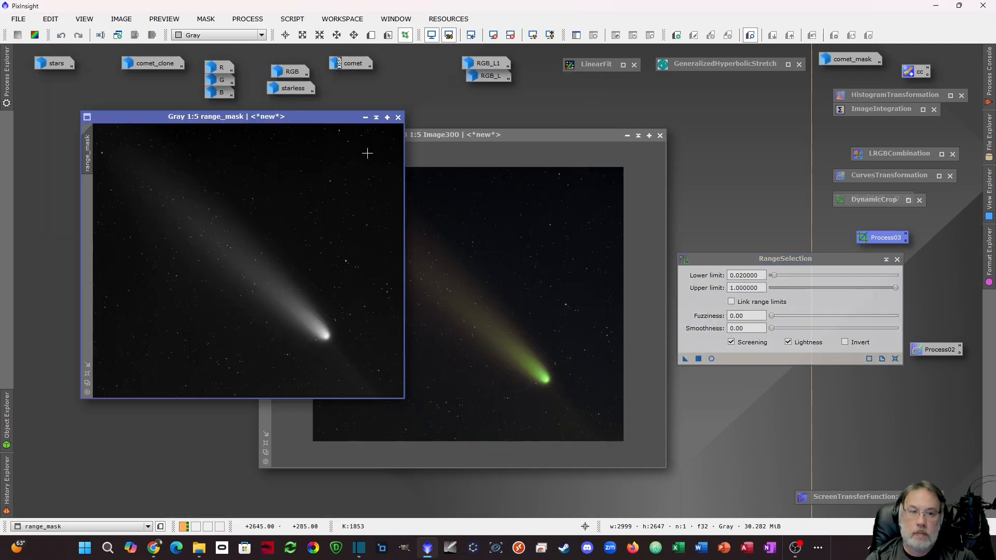
Fit the Image300 window to its cropped image, collapse RangeSelection, and arrange the comet image and range mask side by side
drag(311, 118, 530, 159)
click(265, 452)
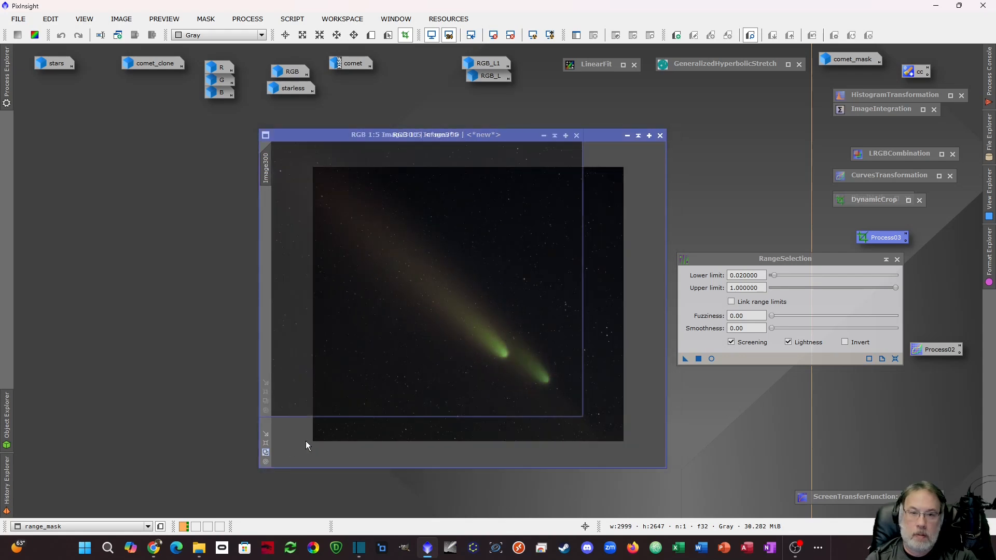
click(886, 261)
drag(777, 315, 870, 283)
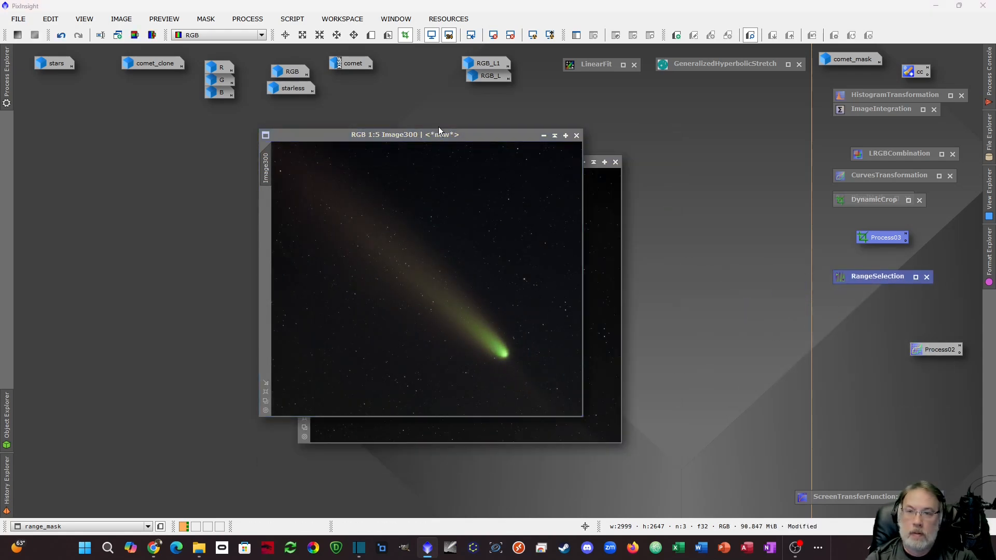
drag(448, 134, 308, 160)
drag(490, 165, 626, 167)
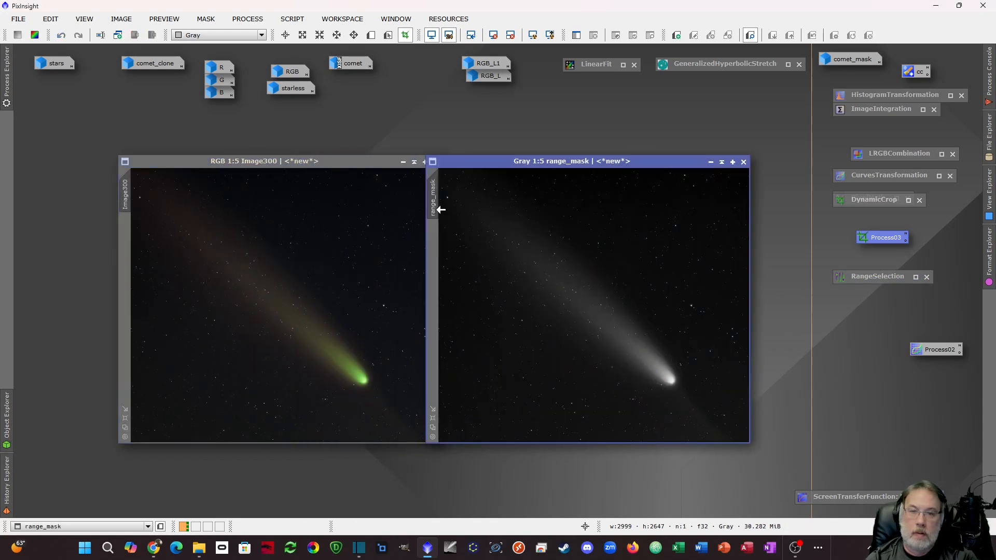
Check the RGB_L luminance image against the range mask, minimize it, and apply range_mask as a mask on Image300
double_click(493, 77)
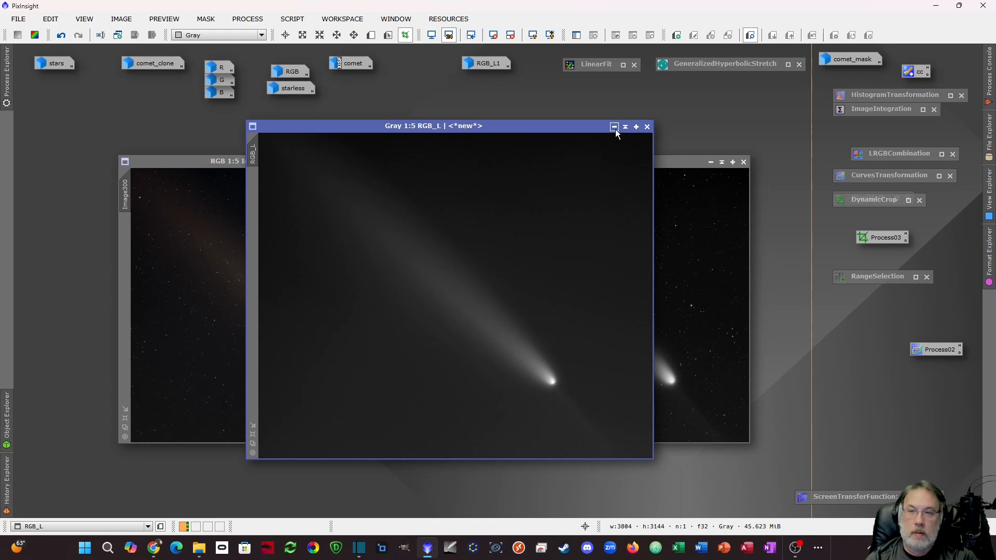
click(614, 128)
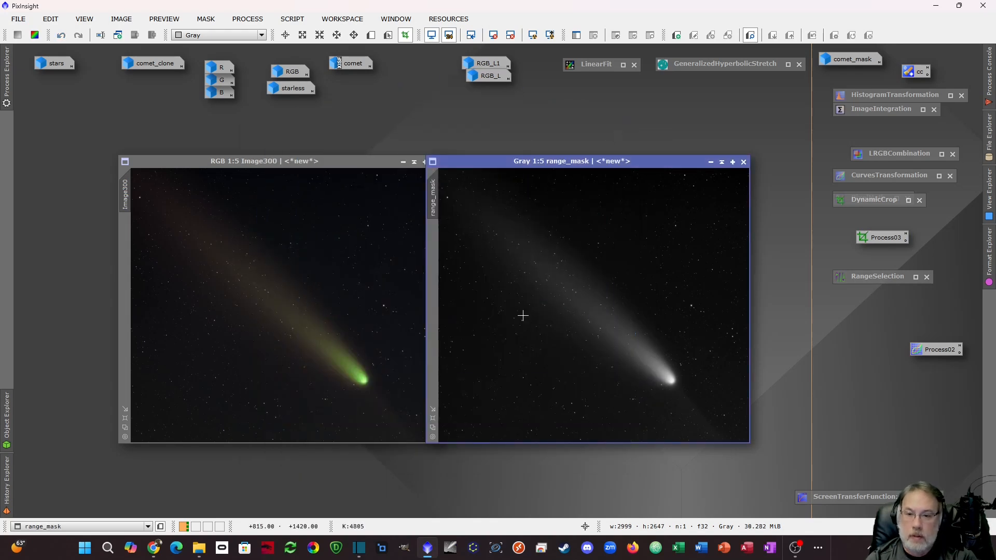
mouse_move(437, 201)
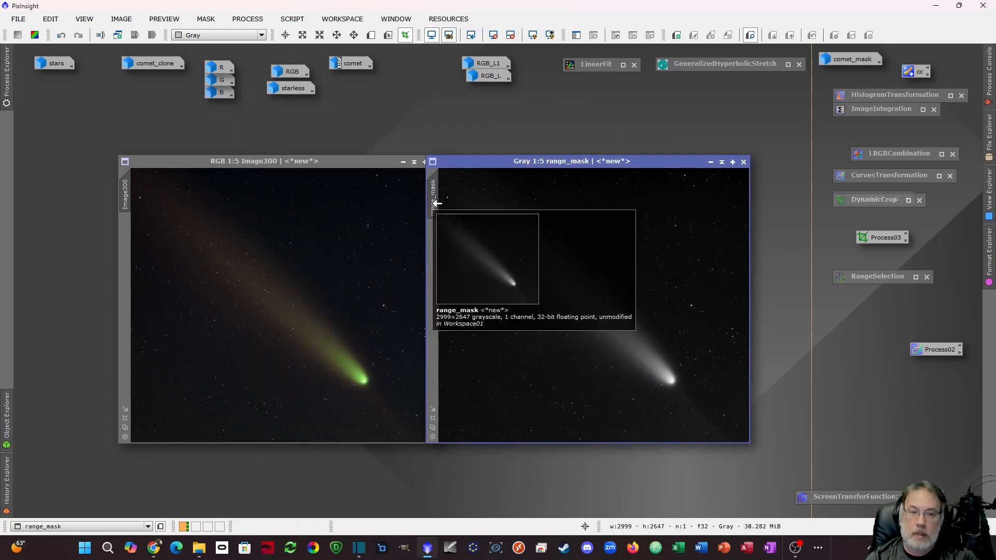
drag(437, 199, 131, 234)
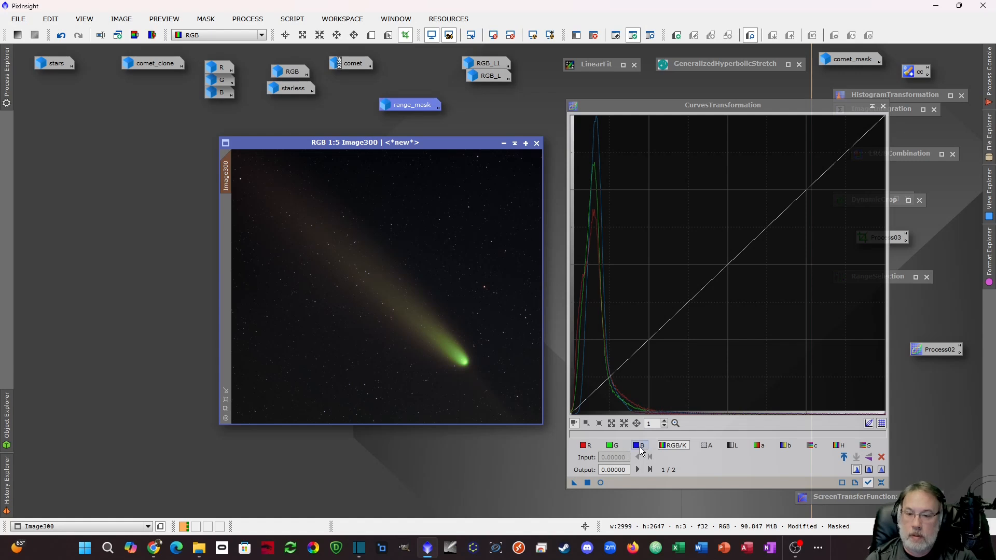
Shape the CIE b* curve with a real-time preview, placing a low point, a midpoint near 0.575/0.506 and an upper point at 0.78254/0.78163
click(785, 448)
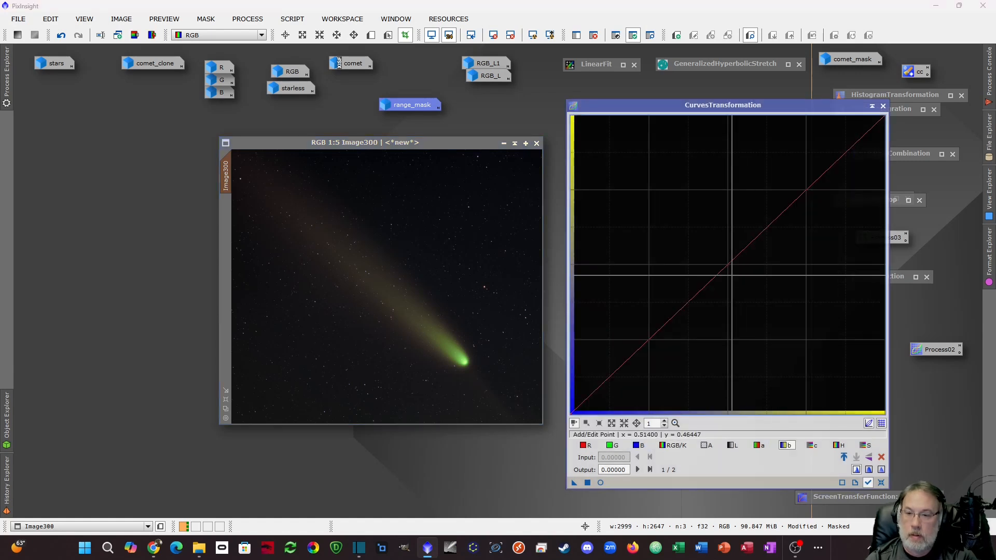
click(601, 483)
drag(749, 245, 749, 262)
click(636, 349)
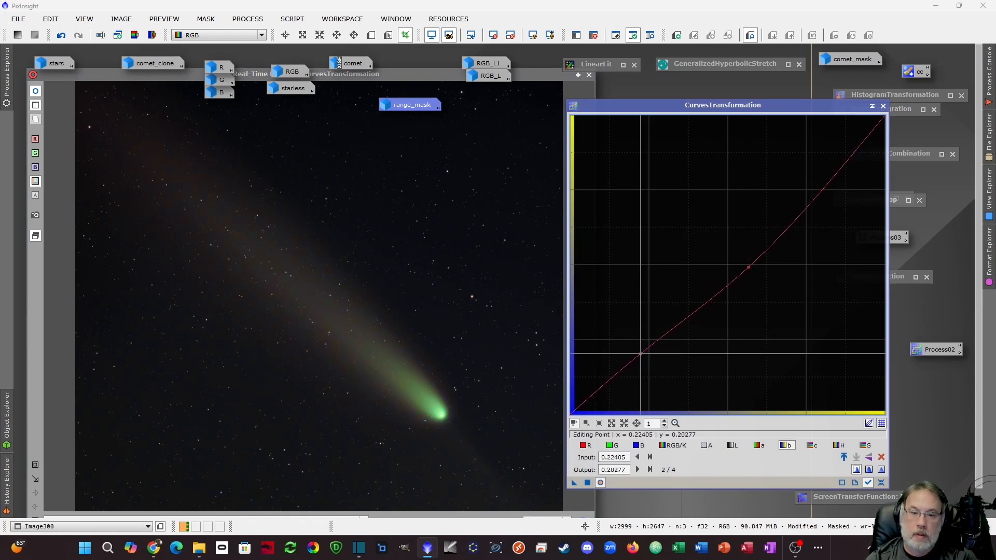
click(601, 483)
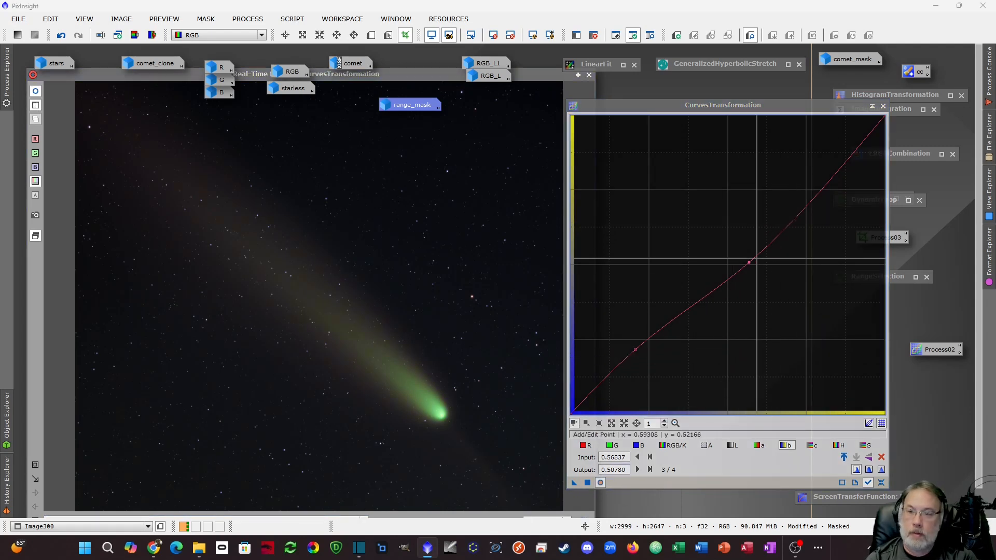
drag(749, 263, 751, 264)
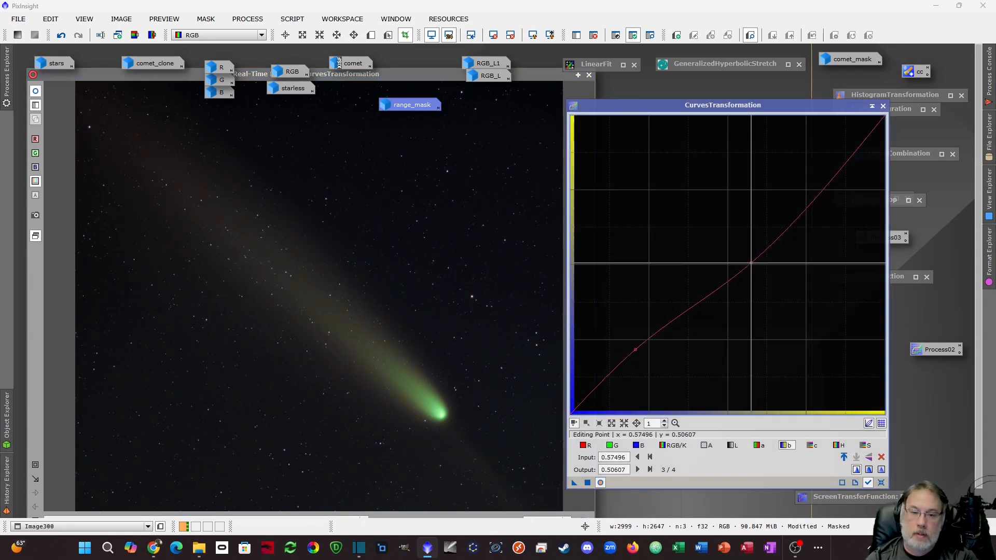
drag(811, 196, 812, 177)
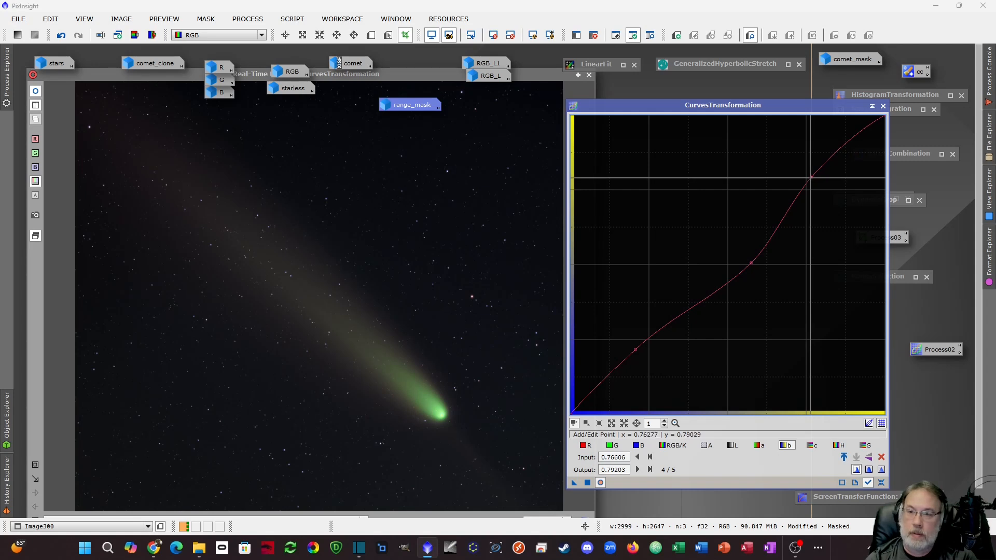
drag(812, 178, 816, 180)
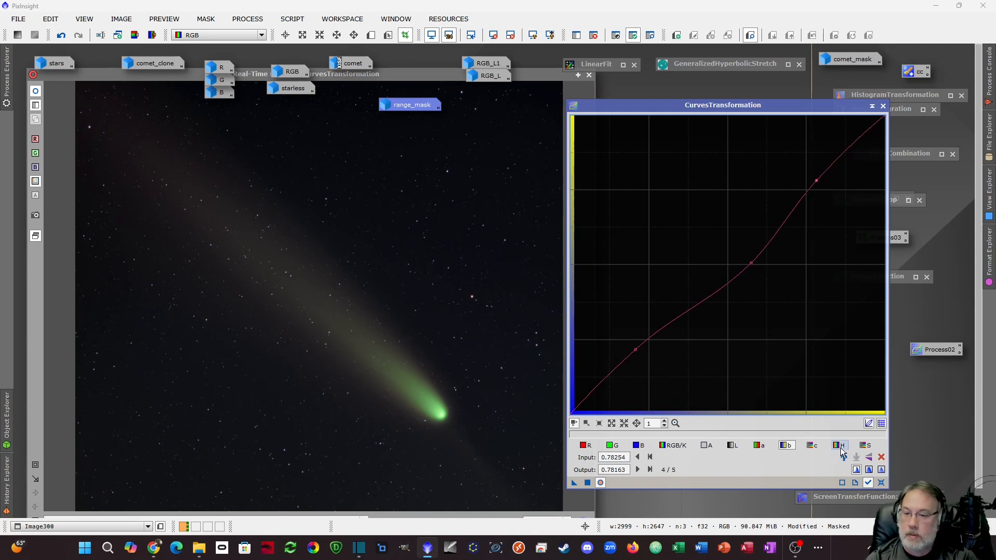
Check the saturation curve against the real-time preview and apply the combined b* and saturation curves to Image300
click(865, 445)
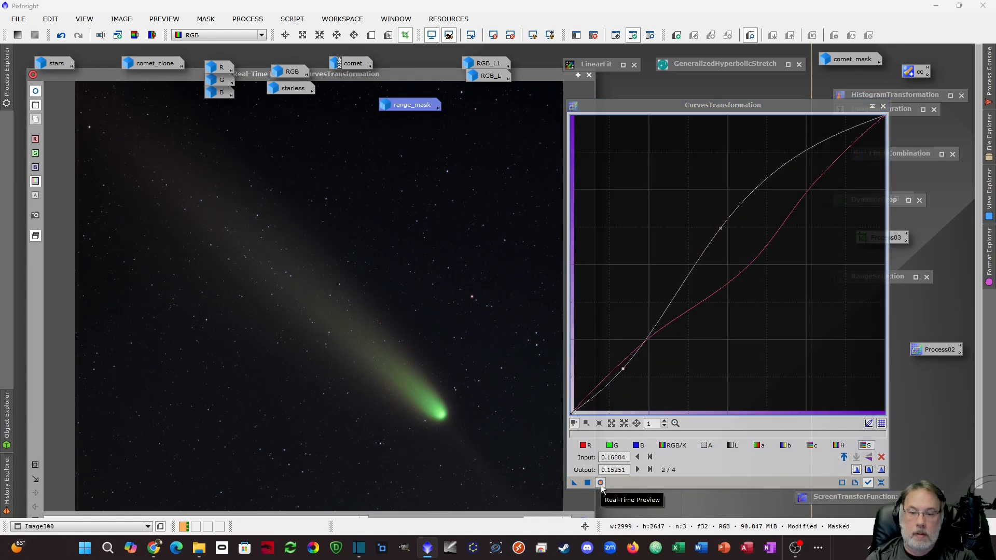
click(601, 483)
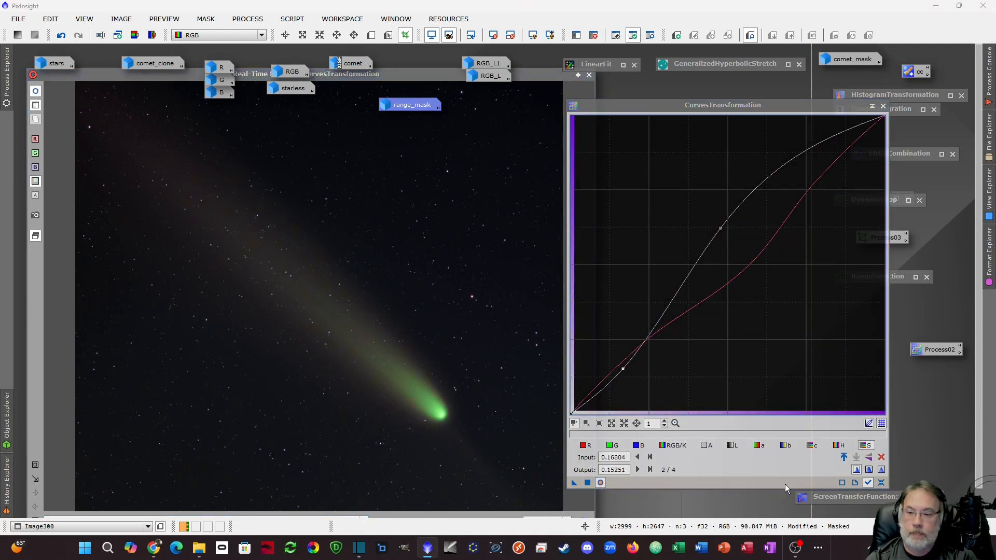
click(588, 483)
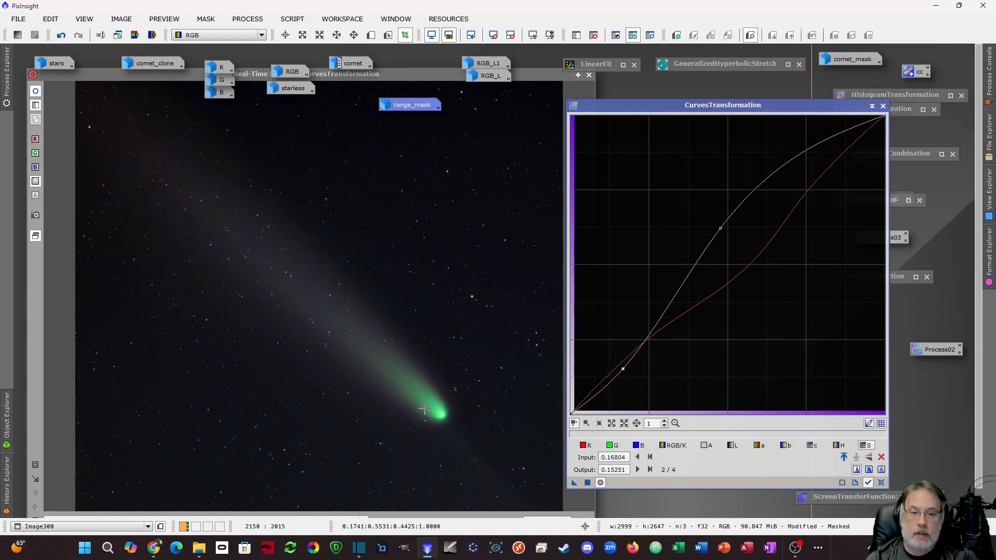
Apply the same curves to Image300 a second time, comparing with the real-time preview, and close CurvesTransformation
click(601, 483)
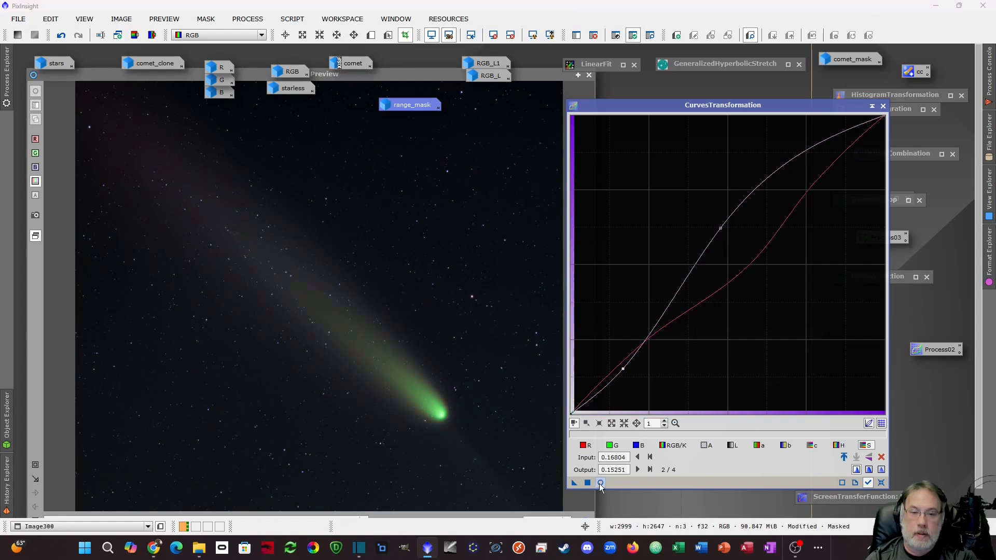
click(600, 483)
click(588, 483)
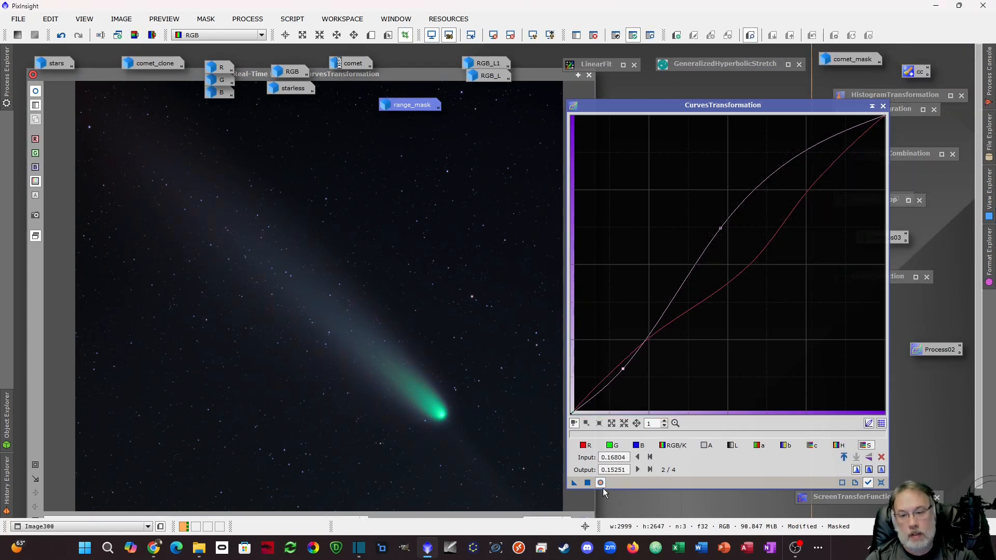
click(601, 483)
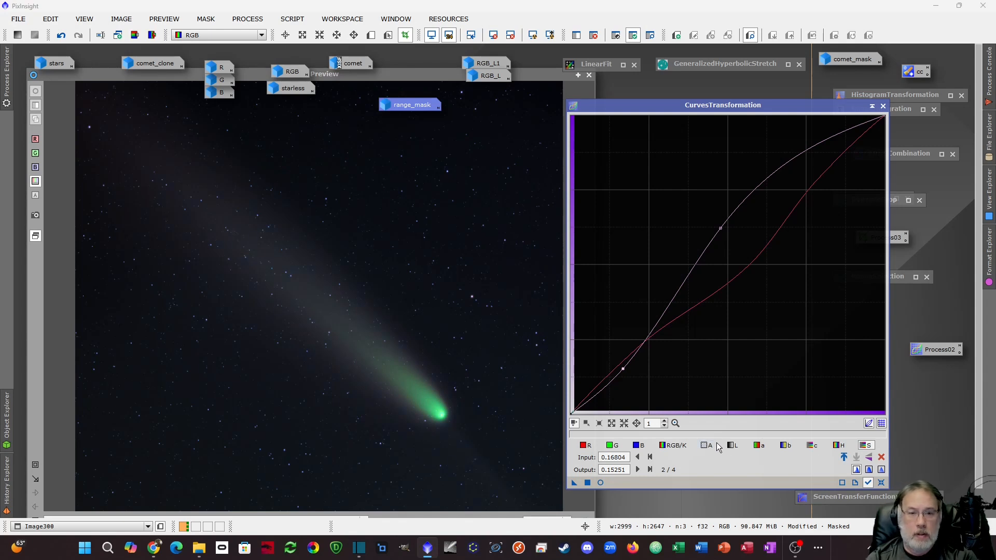
click(883, 106)
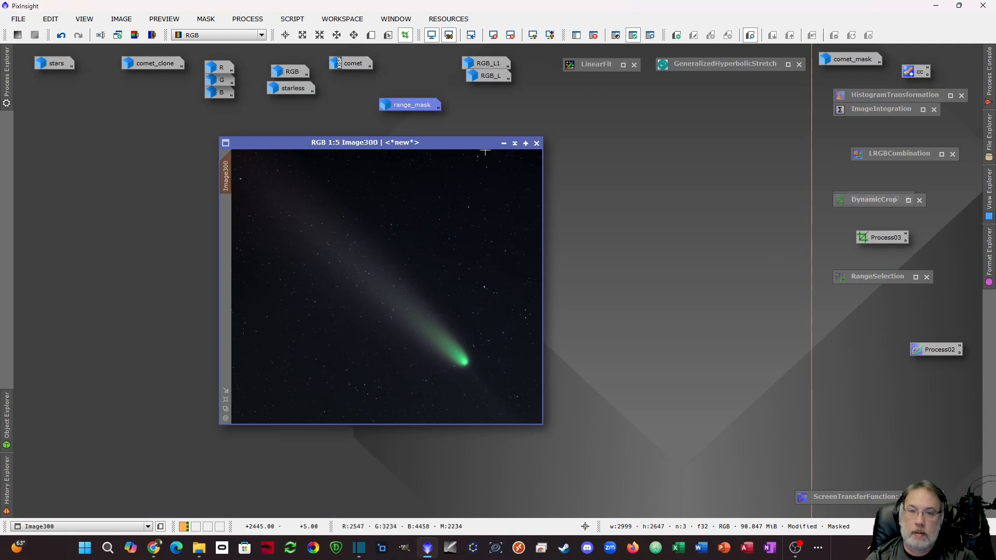
Remove the range mask from Image300, reposition its window, and inspect the stars and comet at close and overall zoom
drag(464, 138, 465, 139)
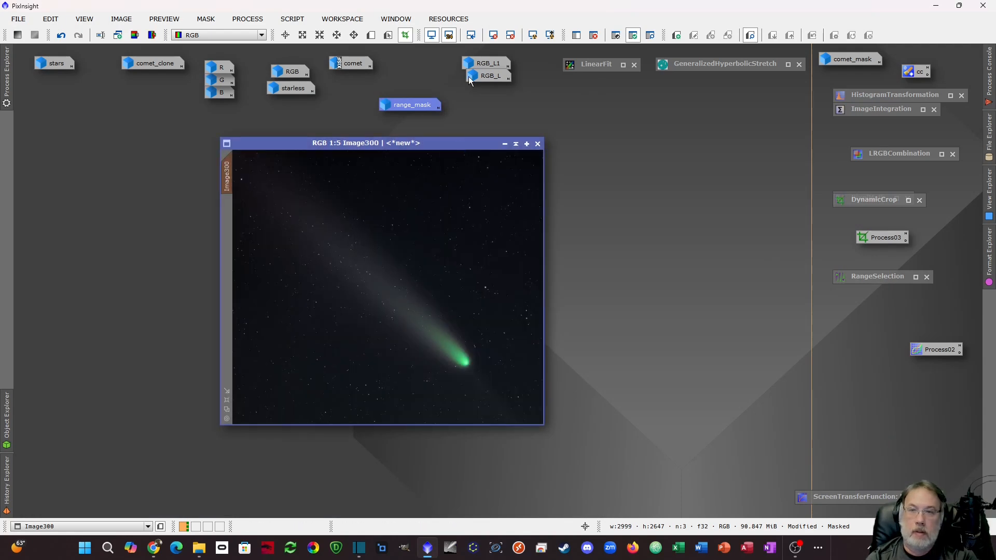
click(591, 36)
drag(476, 144, 456, 150)
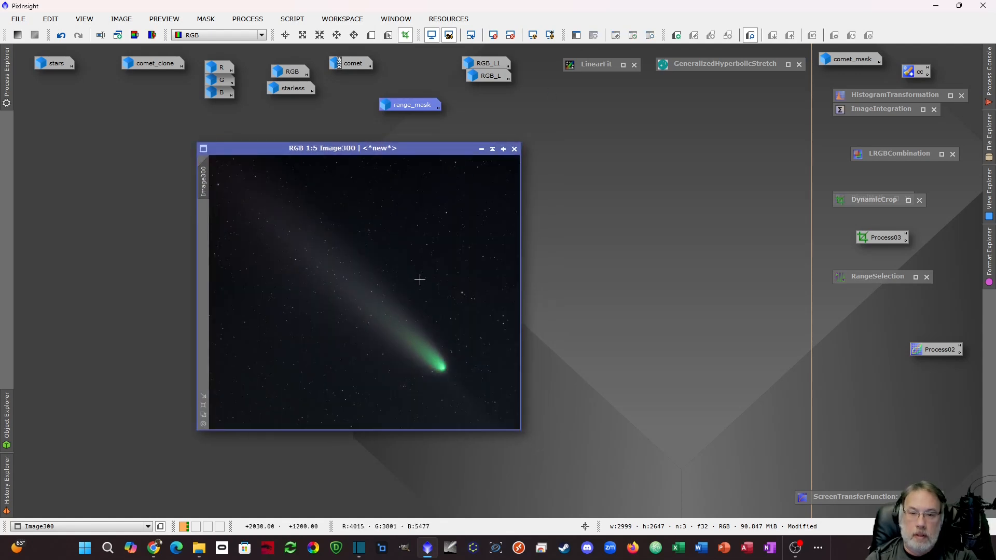
scroll(456, 263, up, 2)
scroll(456, 263, up, 2)
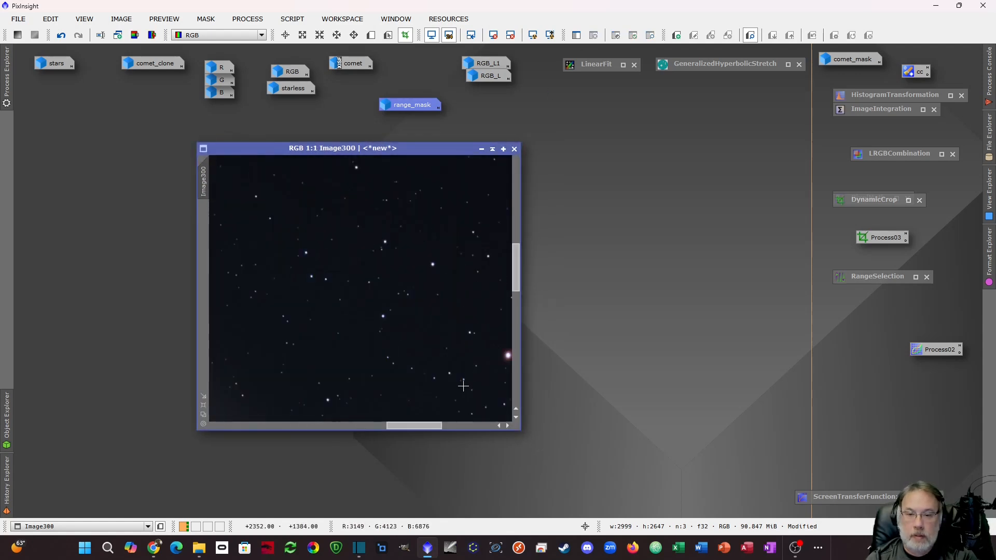
scroll(451, 353, down, 3)
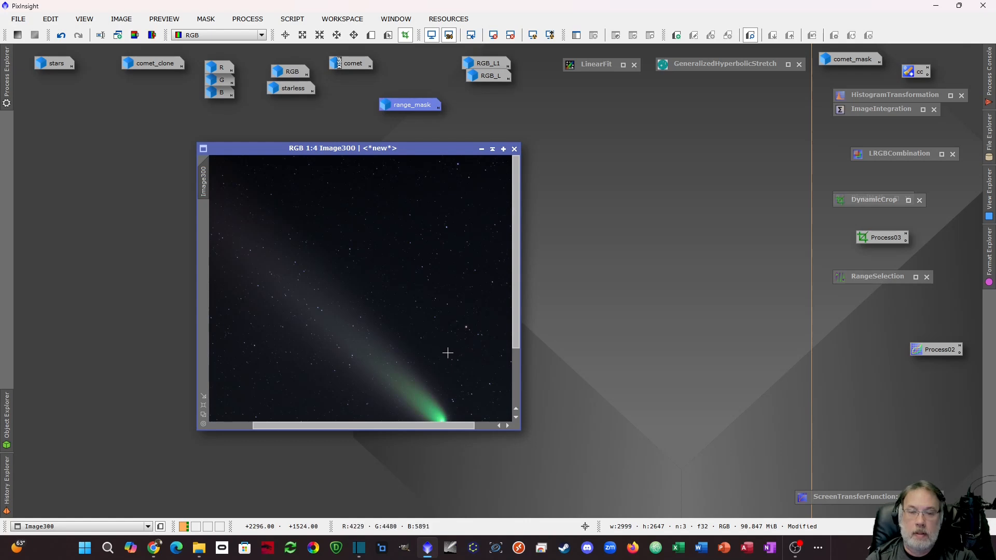
scroll(448, 354, down, 1)
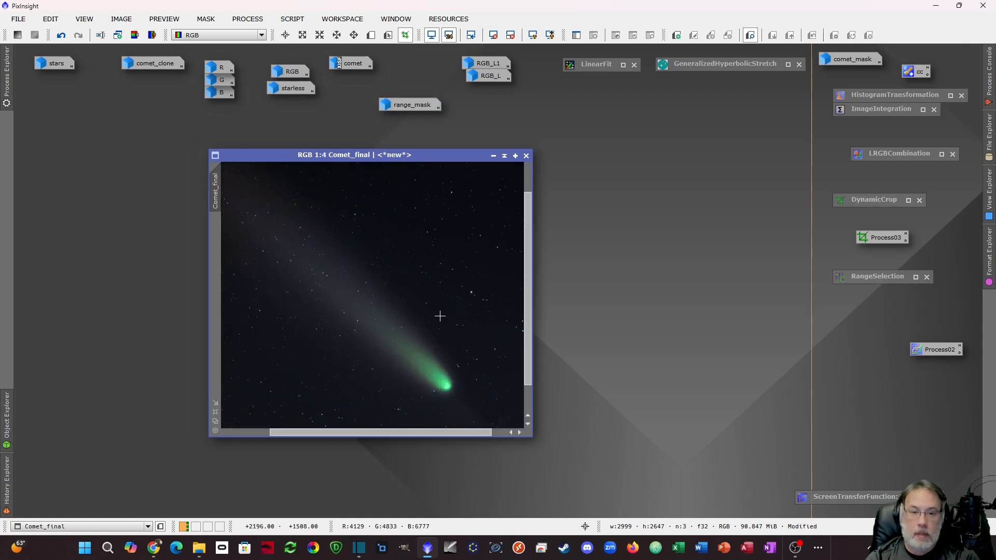
scroll(468, 290, down, 1)
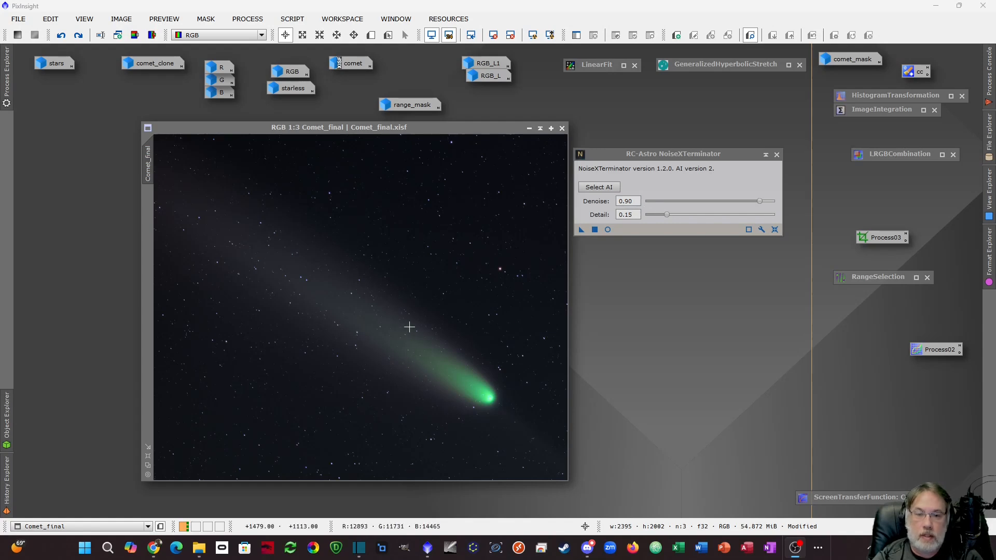
Examine the noise in Comet_final's stars and tail up close, and redo the NoiseXTerminator denoise for comparison
scroll(402, 315, up, 1)
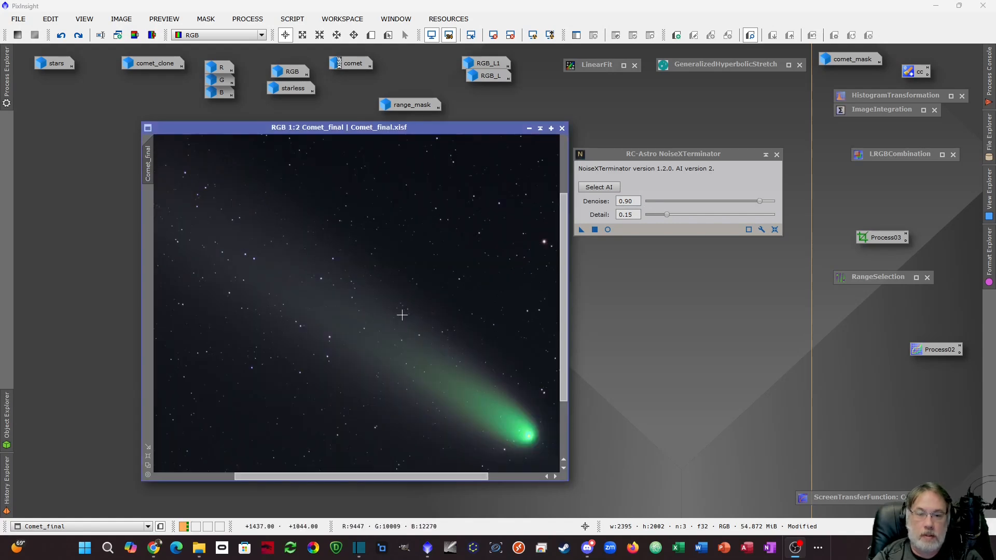
scroll(402, 315, up, 3)
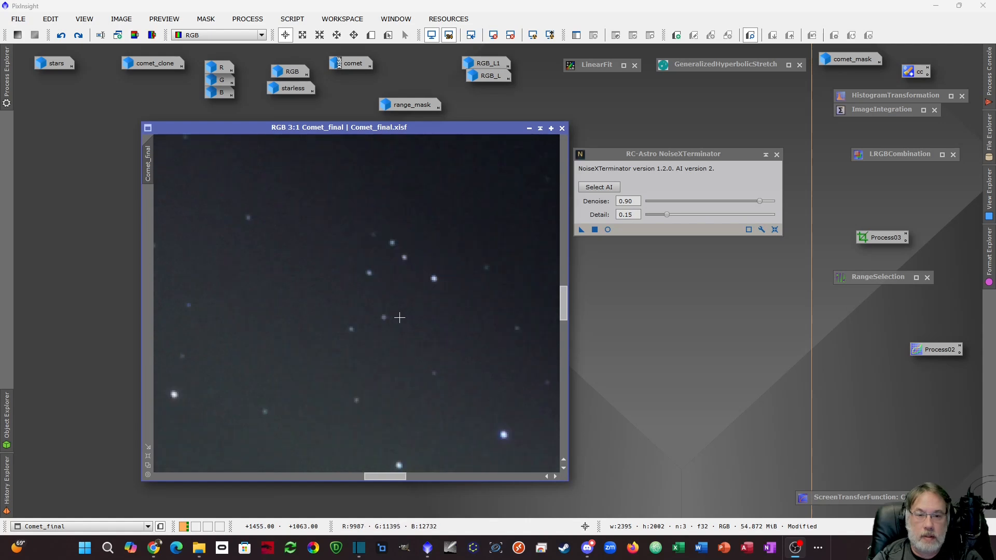
scroll(399, 318, down, 1)
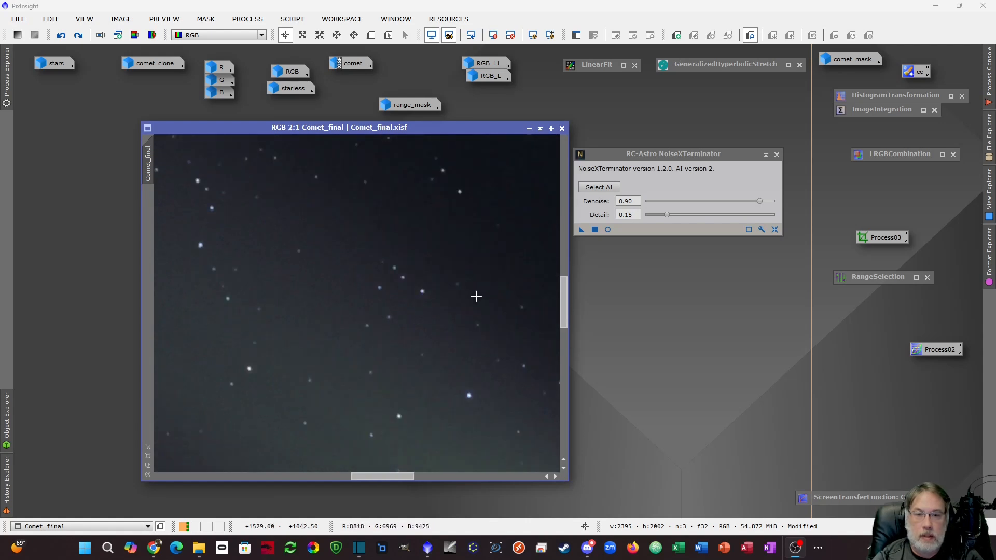
scroll(476, 296, up, 1)
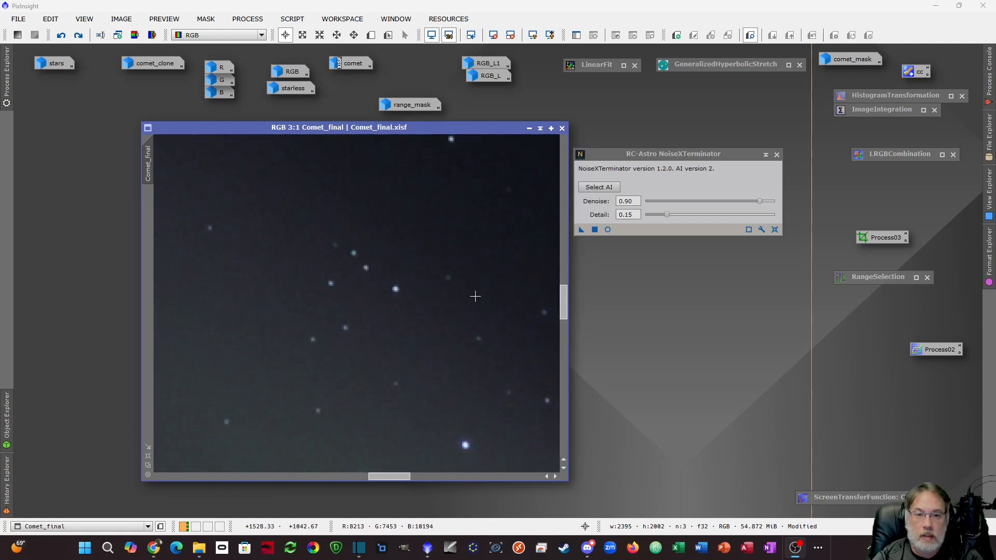
click(78, 35)
scroll(365, 329, down, 4)
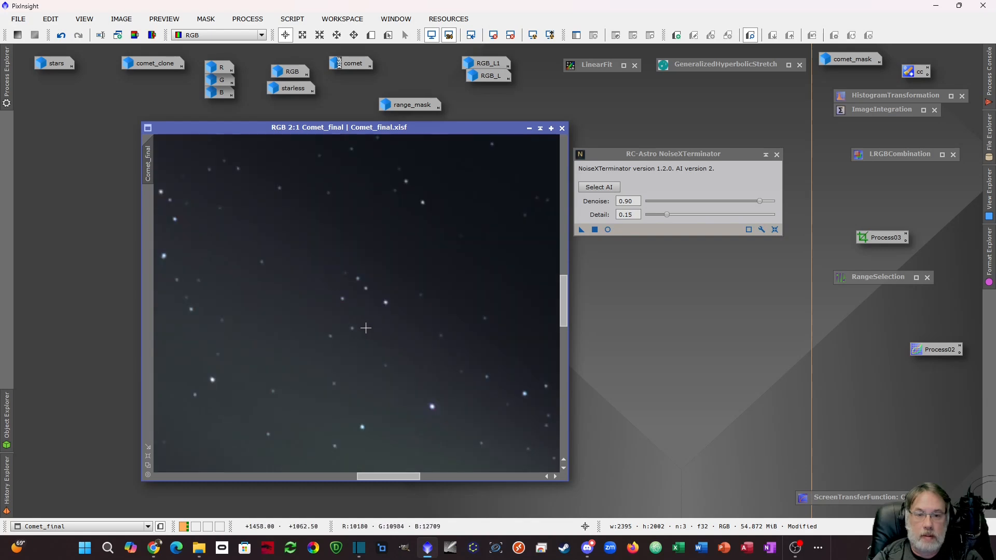